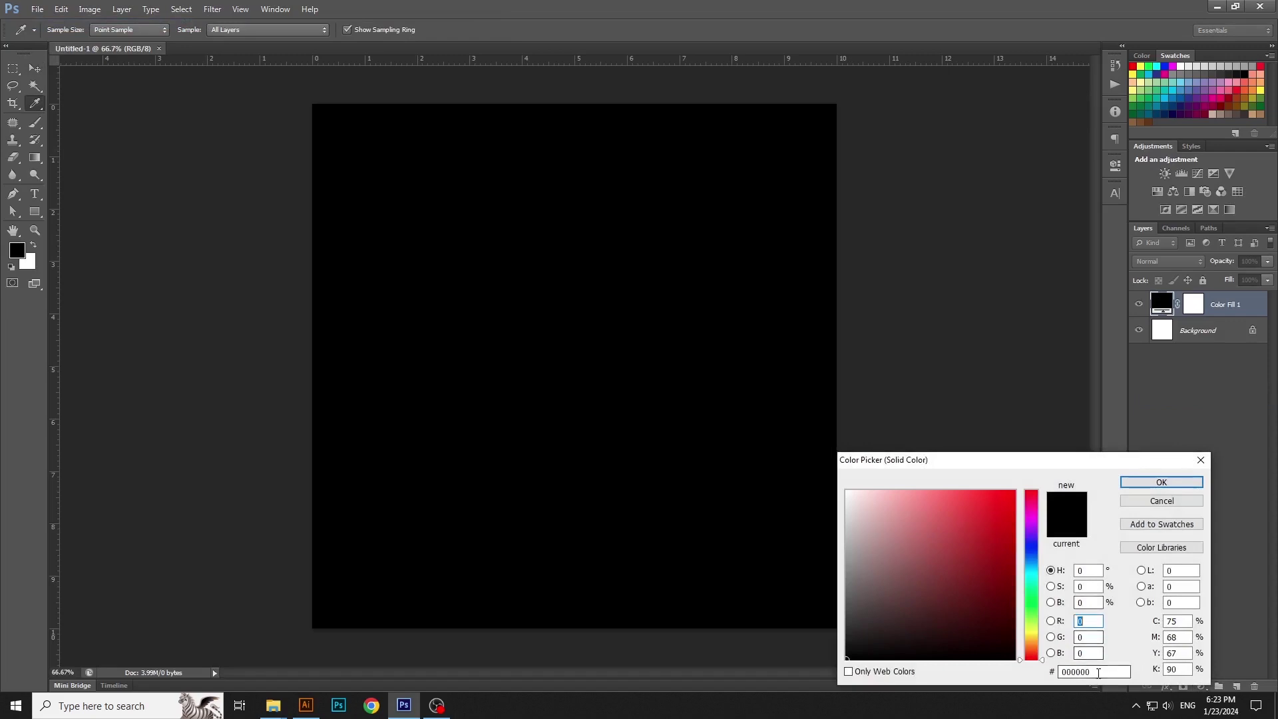
# Set the solid color fill to hex cbe8dc and lock that layer
pyautogui.write('cde8dc')
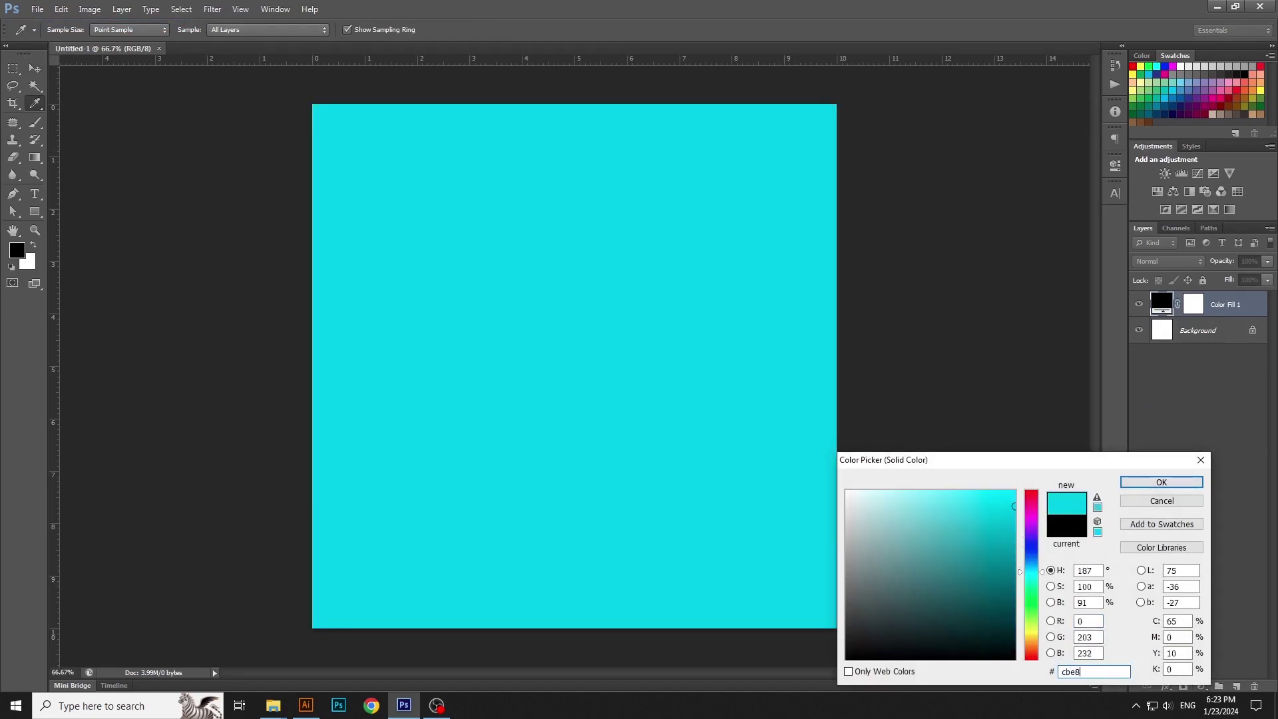
pyautogui.press('Return')
pyautogui.press('v')
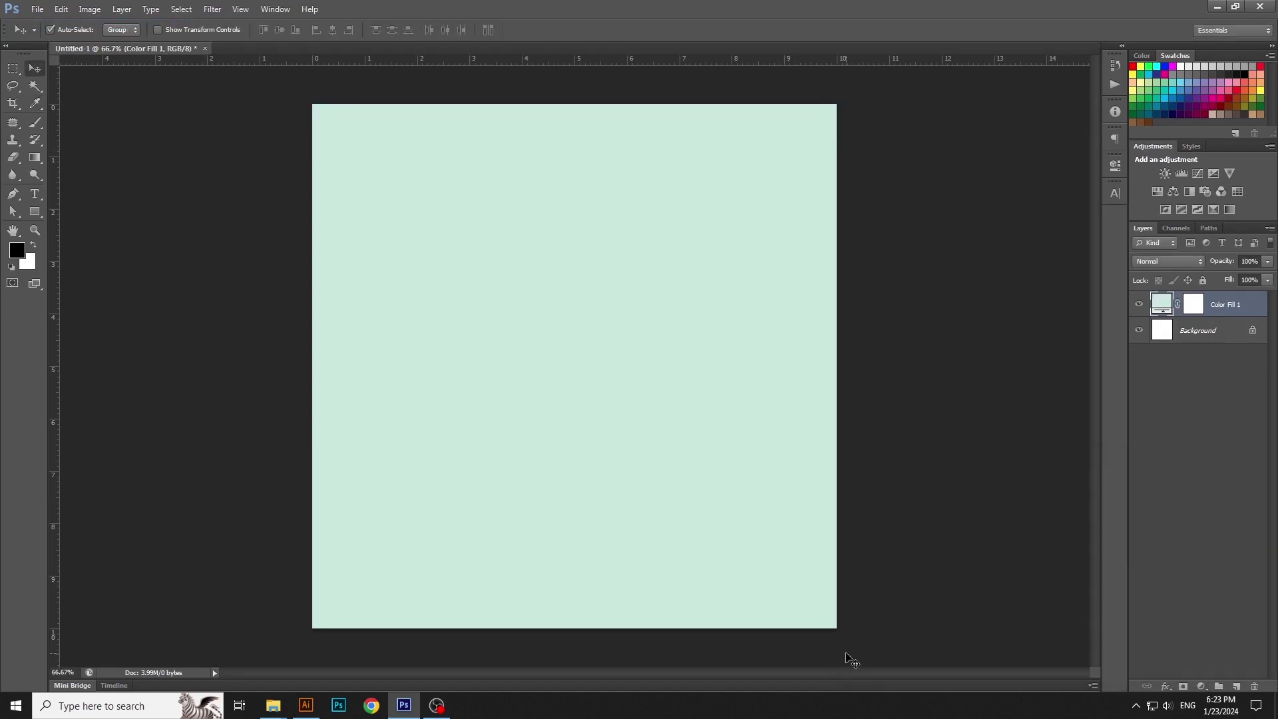
pyautogui.click(1204, 281)
pyautogui.click(961, 378)
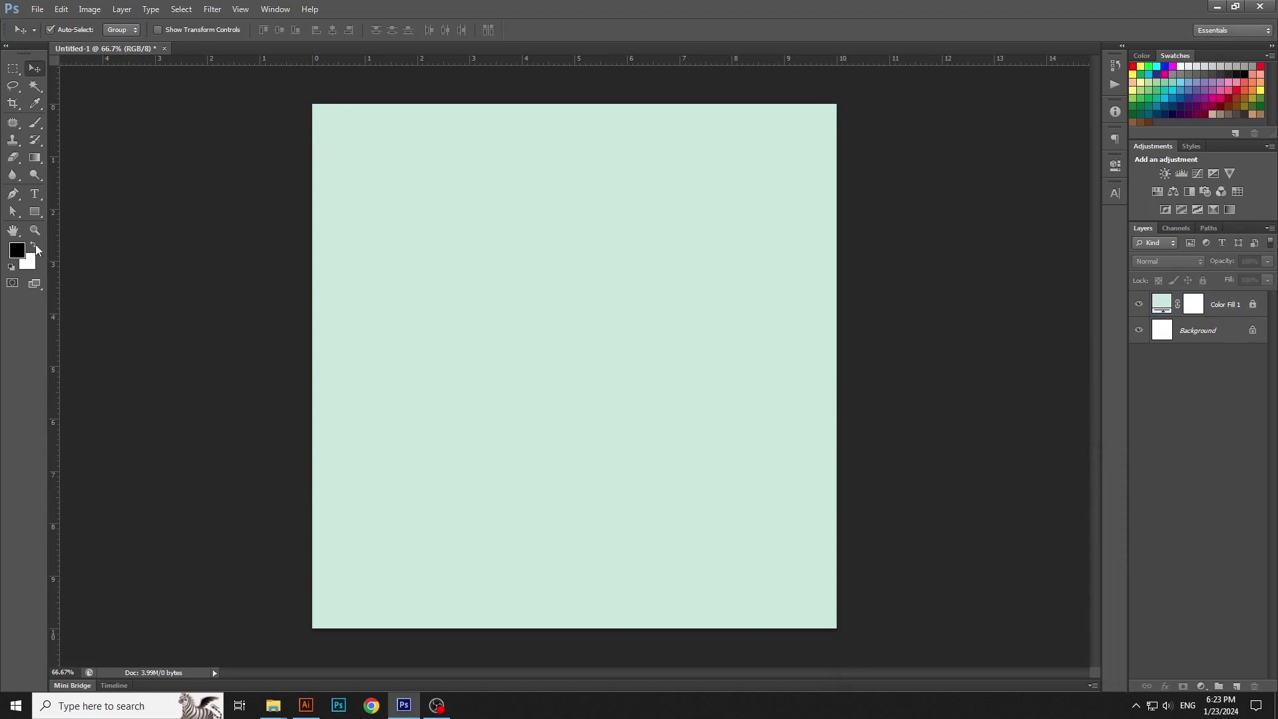
# Add a white-to-transparent radial gradient fill layer and shift its glow to the right of the canvas center
pyautogui.click(1201, 685)
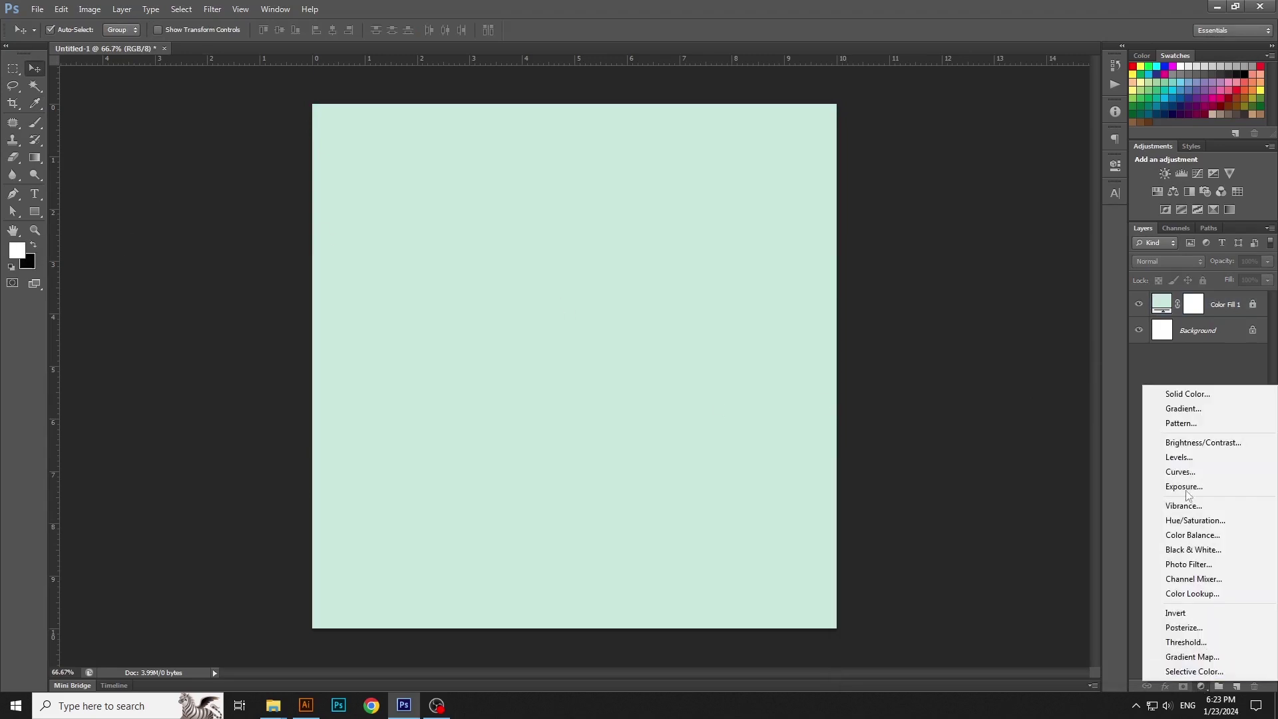
pyautogui.click(1172, 407)
pyautogui.click(1015, 348)
pyautogui.click(1002, 372)
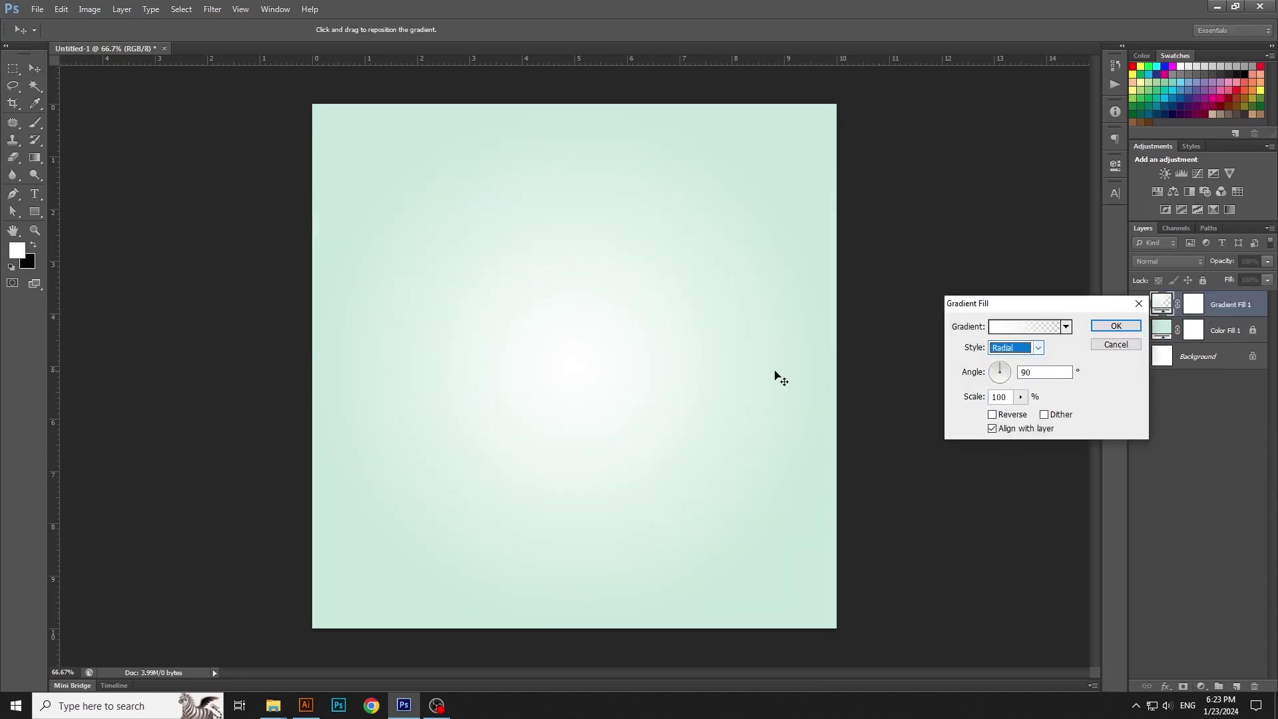
pyautogui.moveTo(690, 384); pyautogui.dragTo(696, 382)
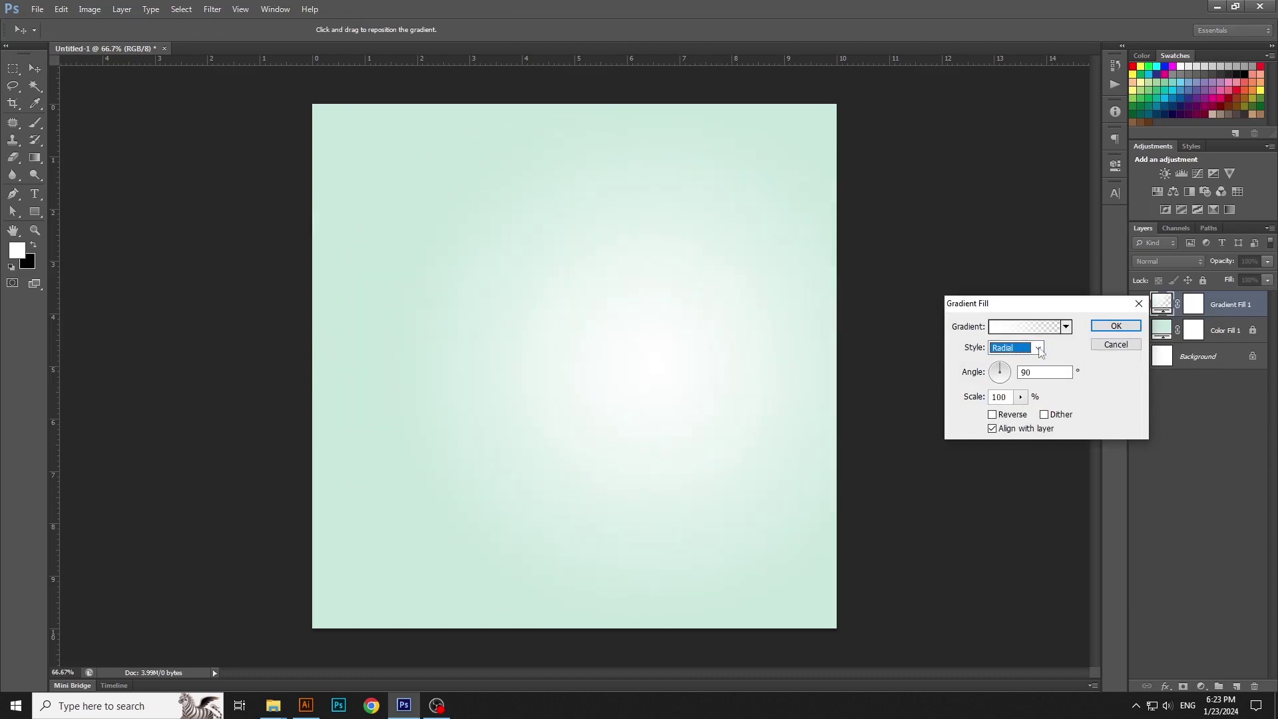
pyautogui.click(1103, 328)
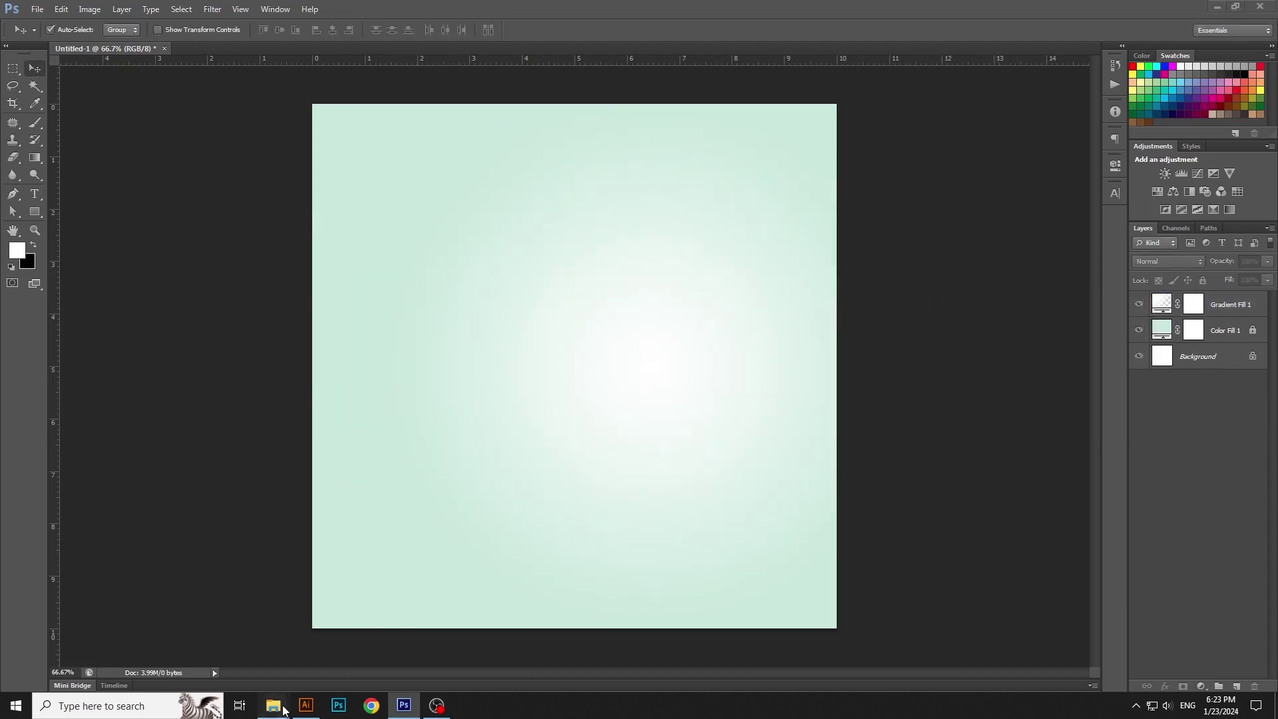
# Place the pexels-vincent-rivaud-2265846 beach photo into the document and flip it horizontally
pyautogui.moveTo(282, 709)
pyautogui.click(420, 635)
pyautogui.moveTo(639, 167); pyautogui.dragTo(514, 445)
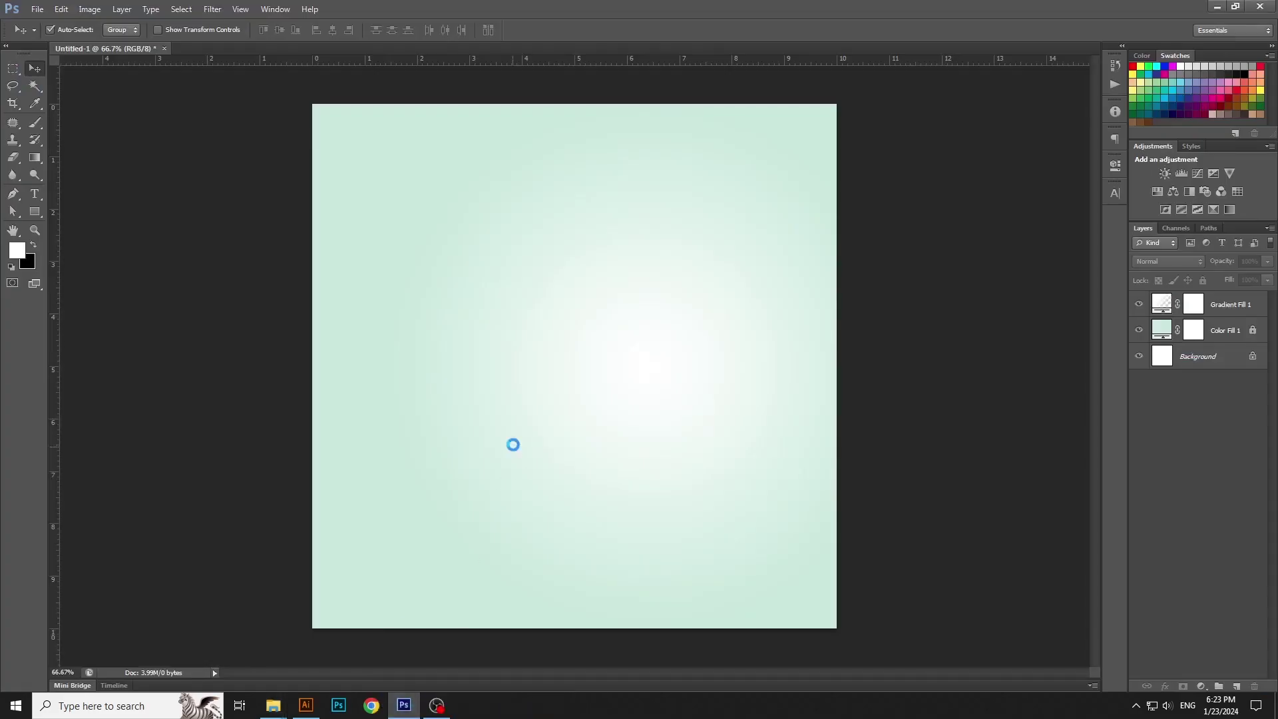
pyautogui.rightClick(621, 340)
pyautogui.click(649, 524)
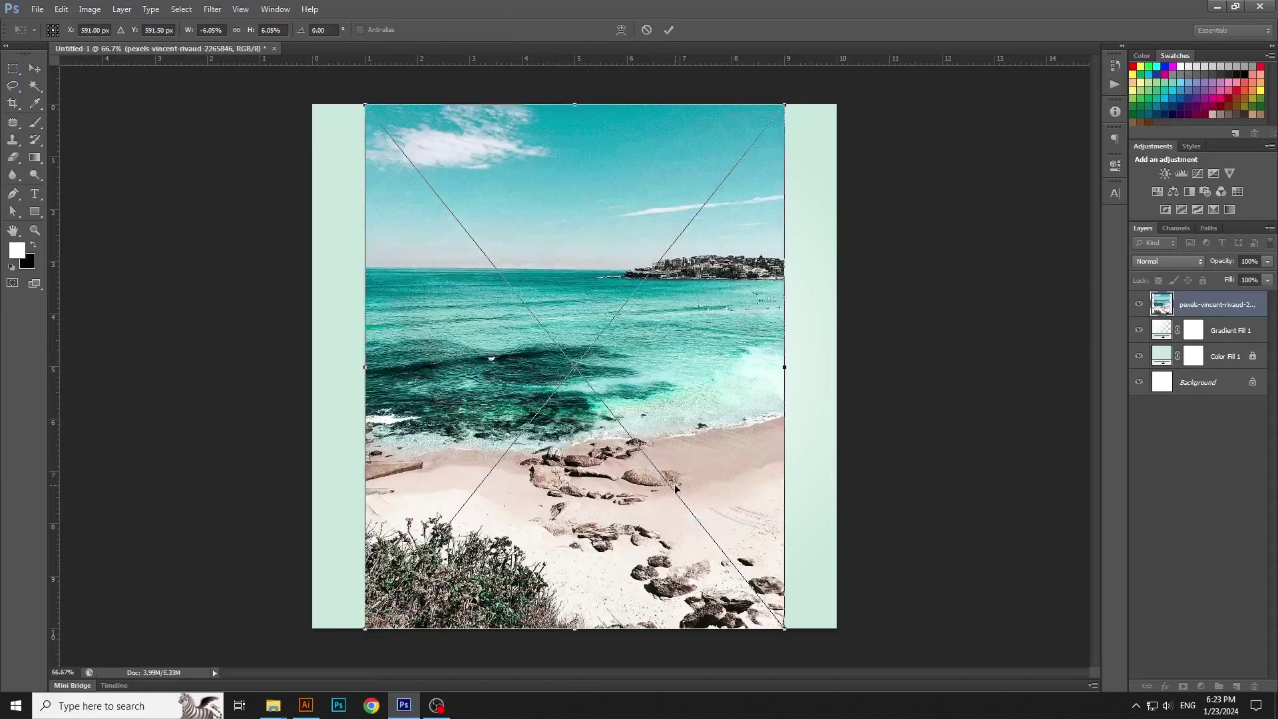
# Scale down the beach photo and position it along the left half of the canvas
pyautogui.moveTo(662, 484); pyautogui.dragTo(601, 490)
pyautogui.moveTo(730, 110); pyautogui.dragTo(606, 263)
pyautogui.moveTo(551, 397); pyautogui.dragTo(560, 351)
pyautogui.press('Return')
# Add a layer mask to the beach photo and load the Wet Media Brushes set for the Brush tool
pyautogui.click(1183, 686)
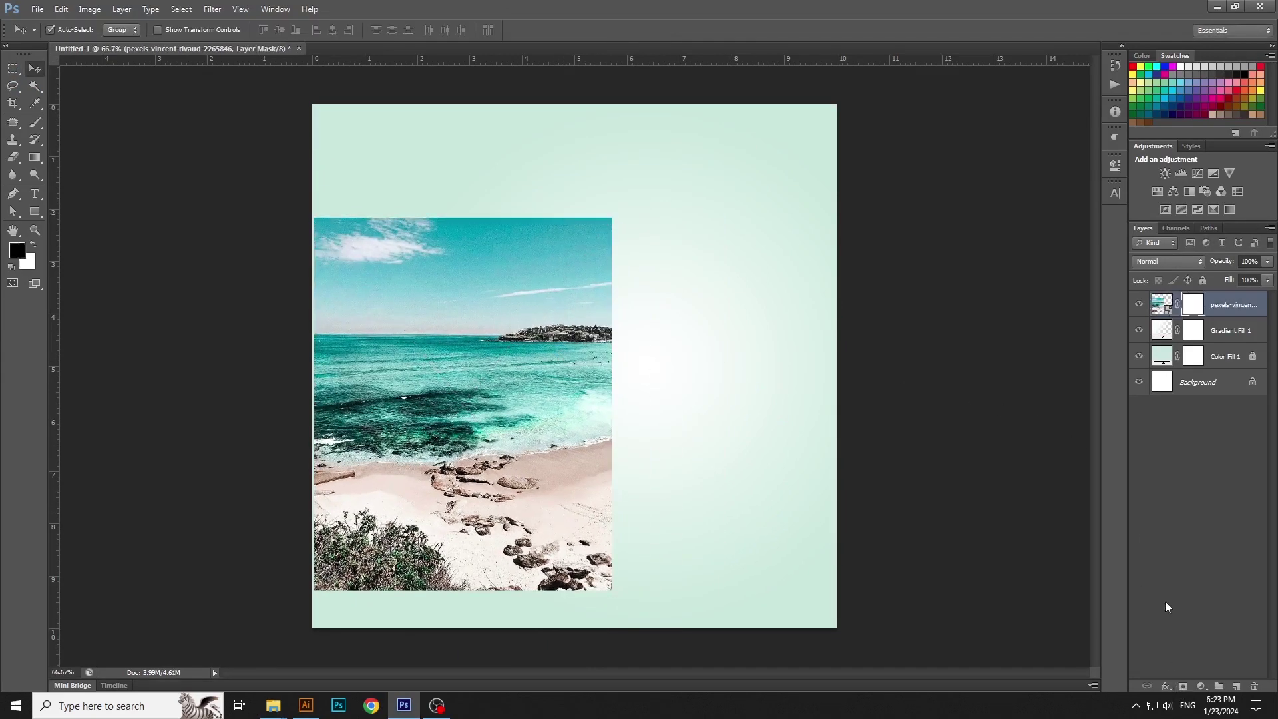
pyautogui.click(37, 122)
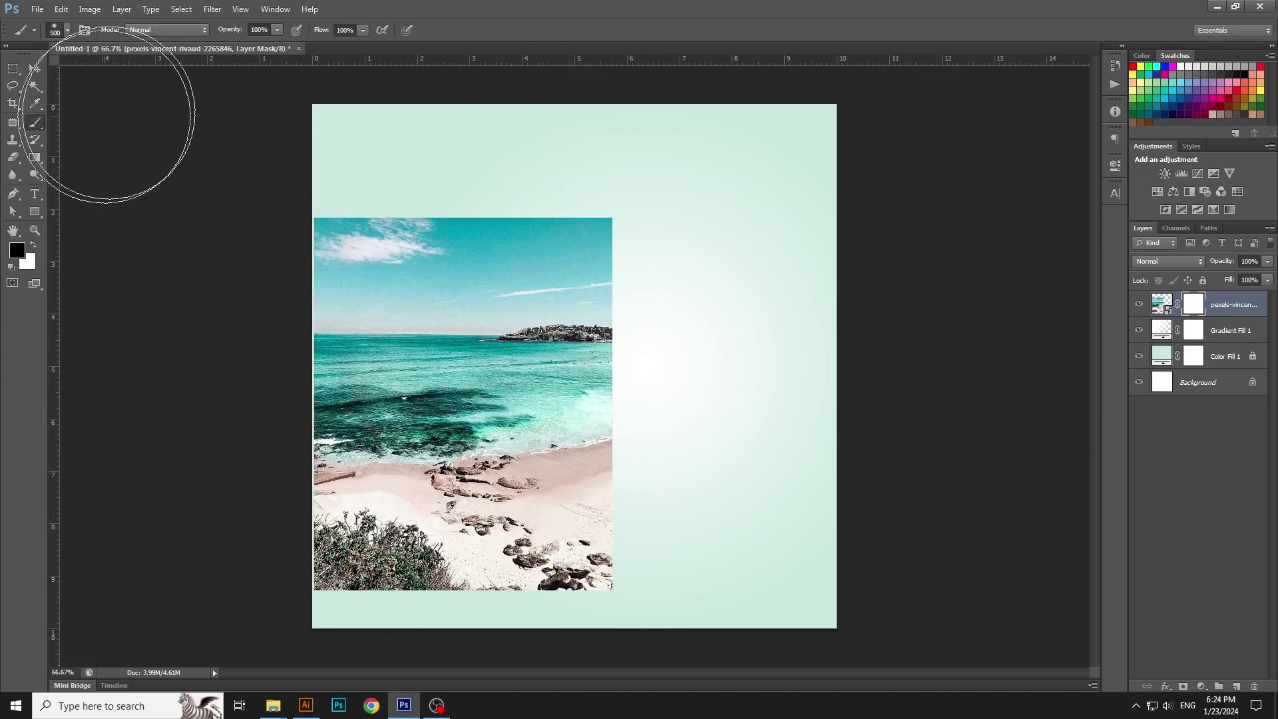
pyautogui.click(62, 30)
pyautogui.click(171, 53)
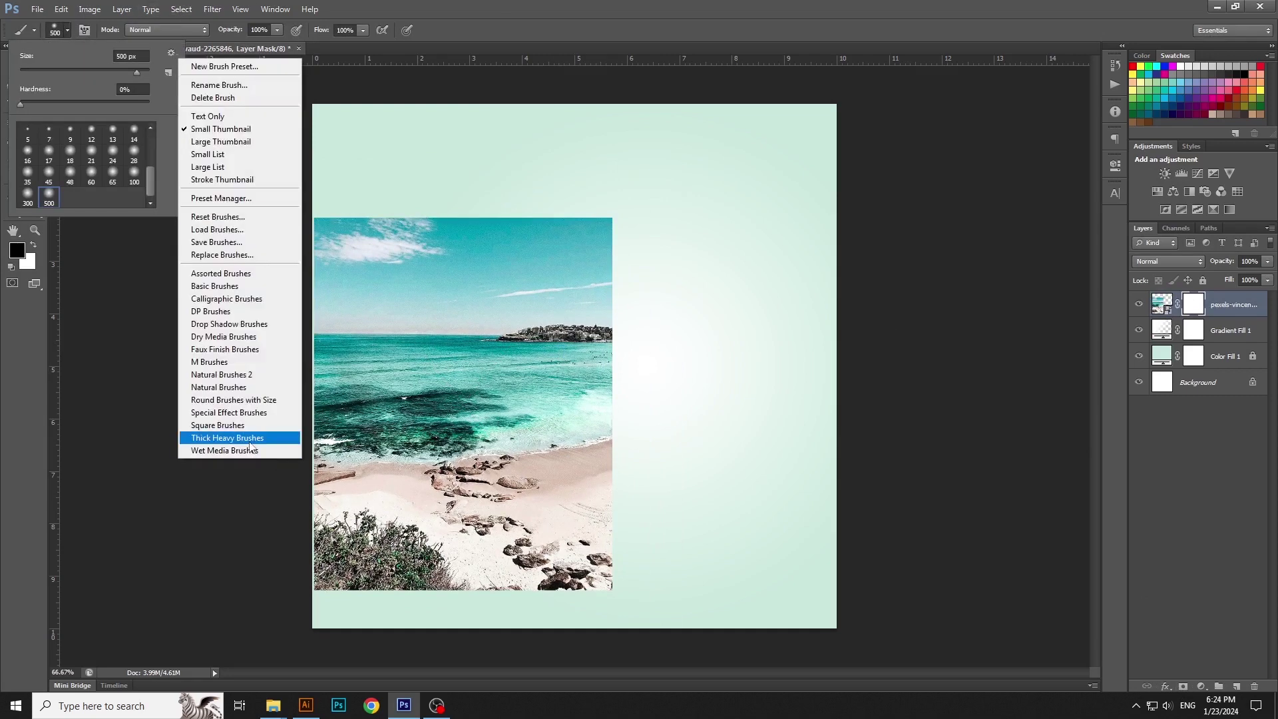
pyautogui.click(225, 450)
pyautogui.click(593, 263)
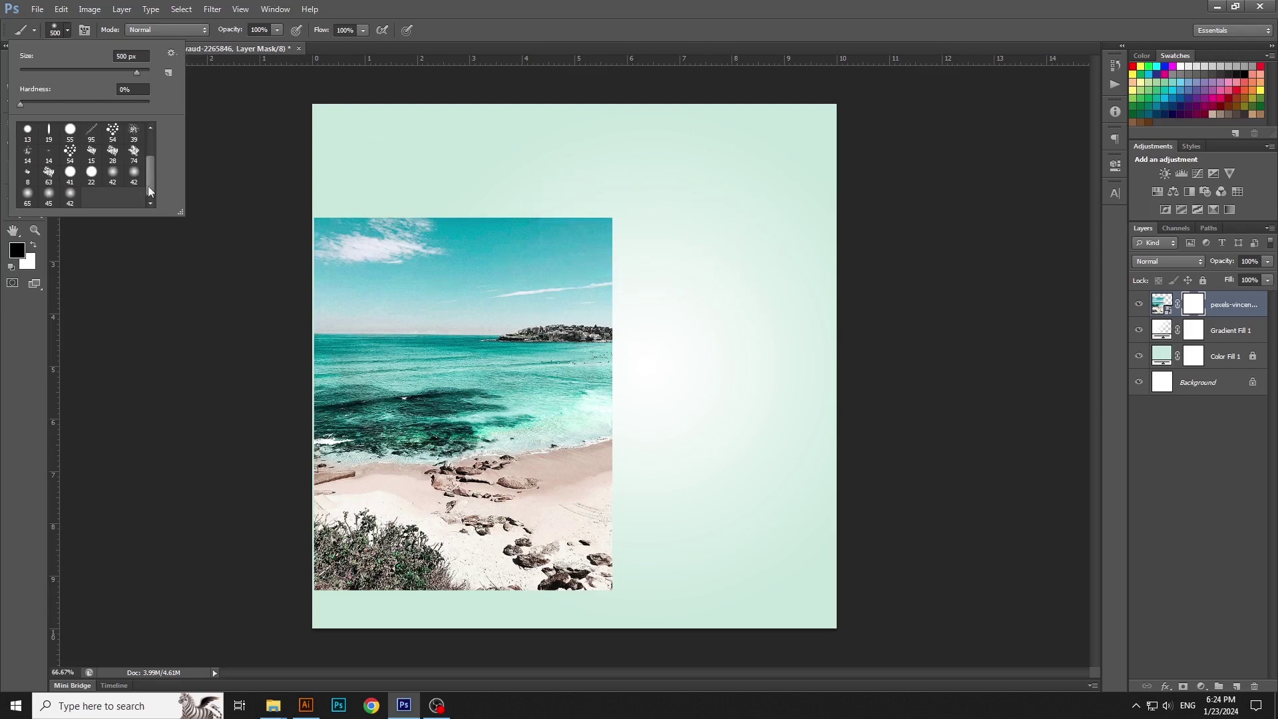
# Roughen the photo's top and right edges by painting black on the mask with the textured 39 px brush enlarged to 185 px
pyautogui.scroll(2, 86, 156)
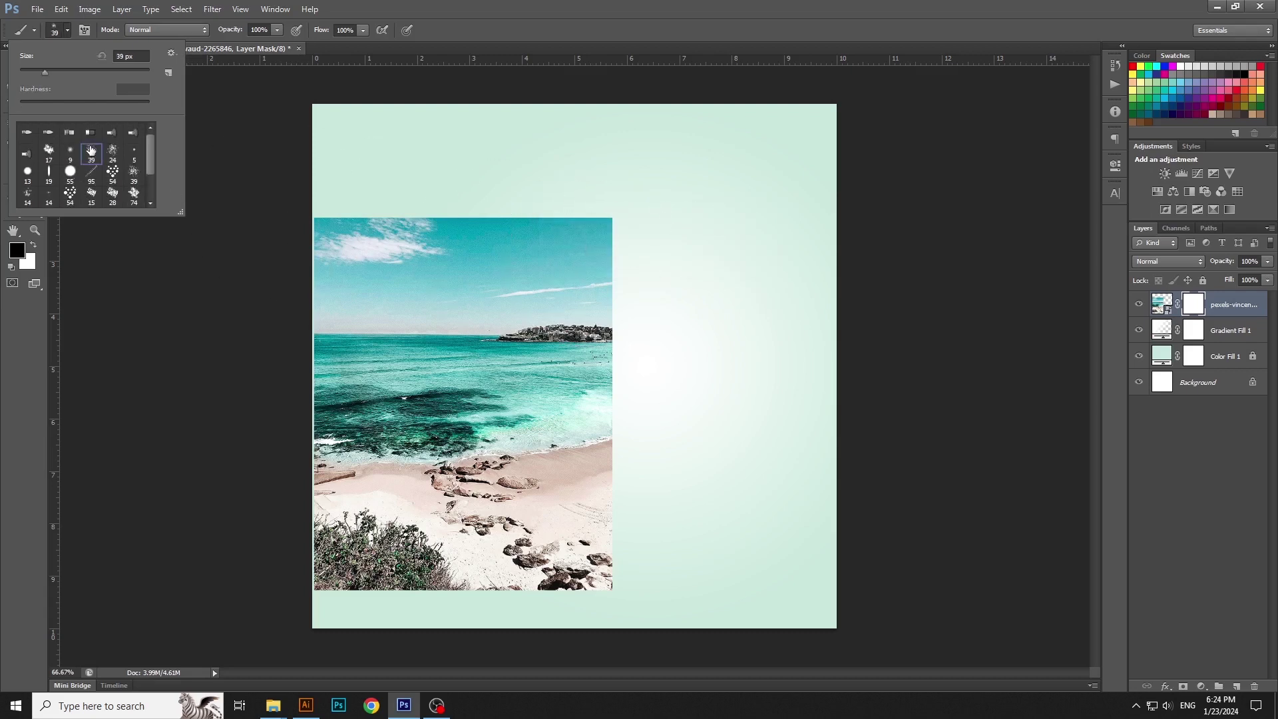
pyautogui.moveTo(45, 72); pyautogui.dragTo(112, 70)
pyautogui.click(376, 251)
pyautogui.moveTo(376, 252)
pyautogui.mouseDown()
pyautogui.moveTo(319, 223)
pyautogui.moveTo(625, 206)
pyautogui.moveTo(602, 213)
pyautogui.moveTo(592, 476)
pyautogui.moveTo(608, 546)
pyautogui.moveTo(632, 363)
pyautogui.moveTo(612, 552)
pyautogui.moveTo(621, 583)
pyautogui.moveTo(549, 560)
pyautogui.moveTo(548, 486)
pyautogui.moveTo(579, 413)
pyautogui.moveTo(592, 286)
pyautogui.moveTo(612, 340)
pyautogui.moveTo(595, 246)
pyautogui.moveTo(292, 231)
pyautogui.moveTo(435, 210)
pyautogui.moveTo(570, 218)
pyautogui.moveTo(602, 516)
pyautogui.moveTo(586, 572)
pyautogui.mouseUp()
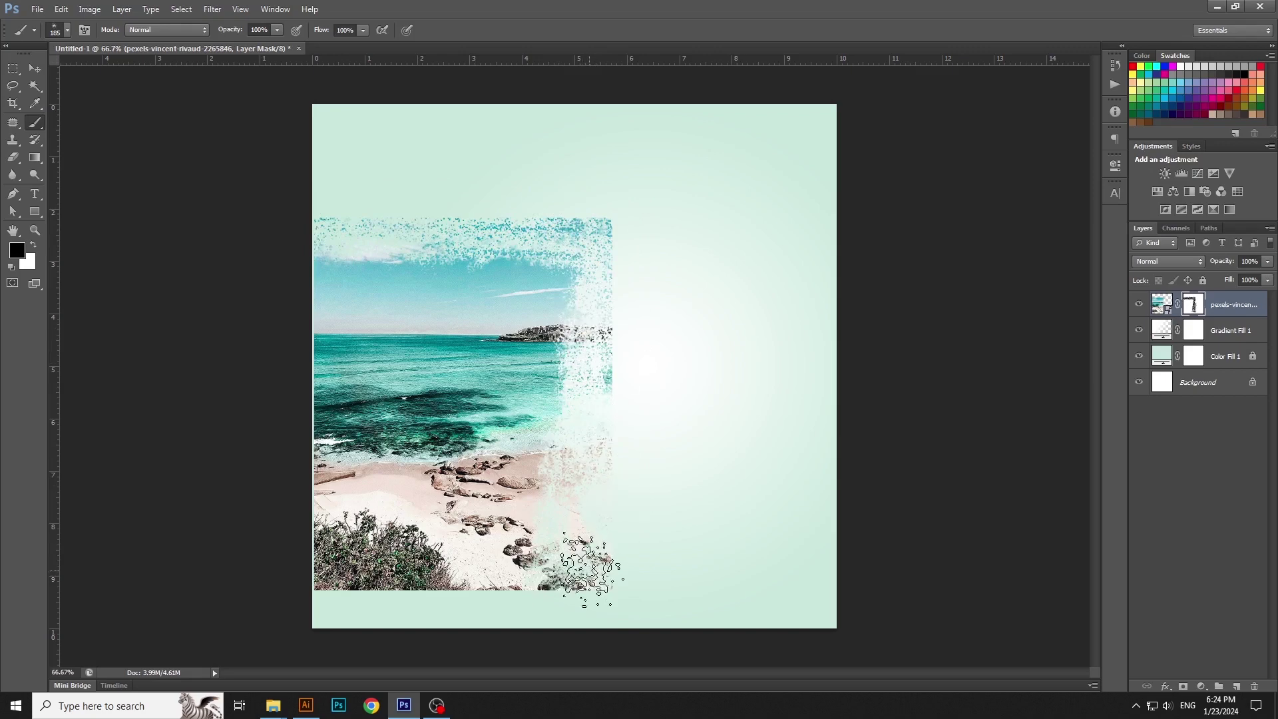
# Load the Basic Brushes set and fade the photo's top and right edges on the mask with the soft 500 px brush
pyautogui.click(67, 30)
pyautogui.click(171, 52)
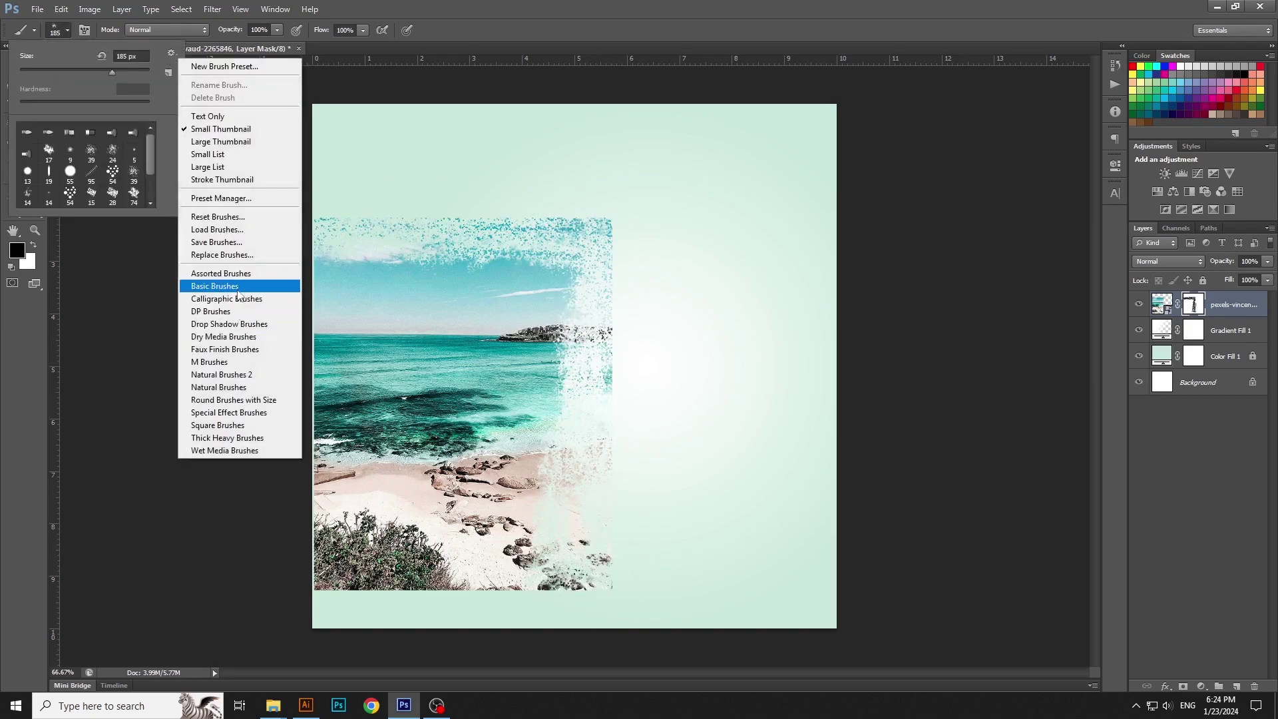
pyautogui.click(240, 287)
pyautogui.click(601, 264)
pyautogui.scroll(-5, 48, 193)
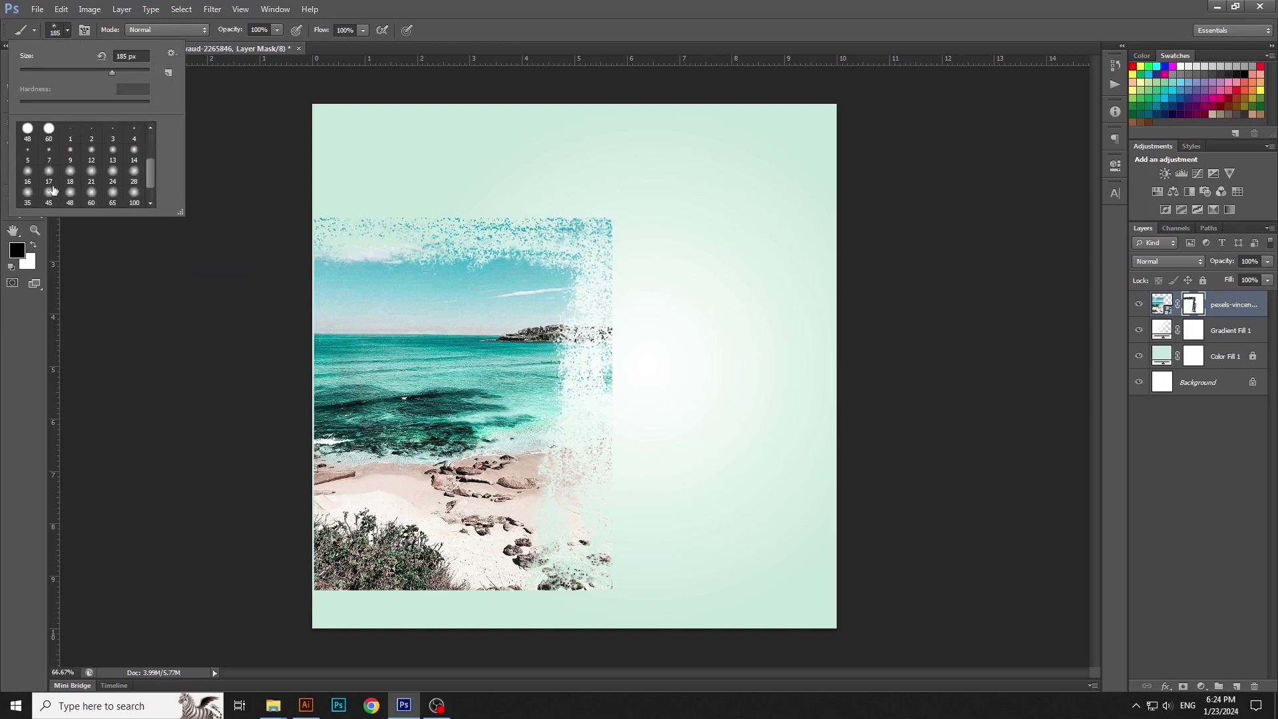
pyautogui.click(567, 6)
pyautogui.moveTo(336, 177)
pyautogui.mouseDown()
pyautogui.moveTo(509, 203)
pyautogui.moveTo(633, 236)
pyautogui.moveTo(644, 461)
pyautogui.moveTo(670, 601)
pyautogui.mouseUp()
pyautogui.moveTo(557, 129)
pyautogui.mouseDown()
pyautogui.moveTo(680, 259)
pyautogui.moveTo(676, 400)
pyautogui.mouseUp()
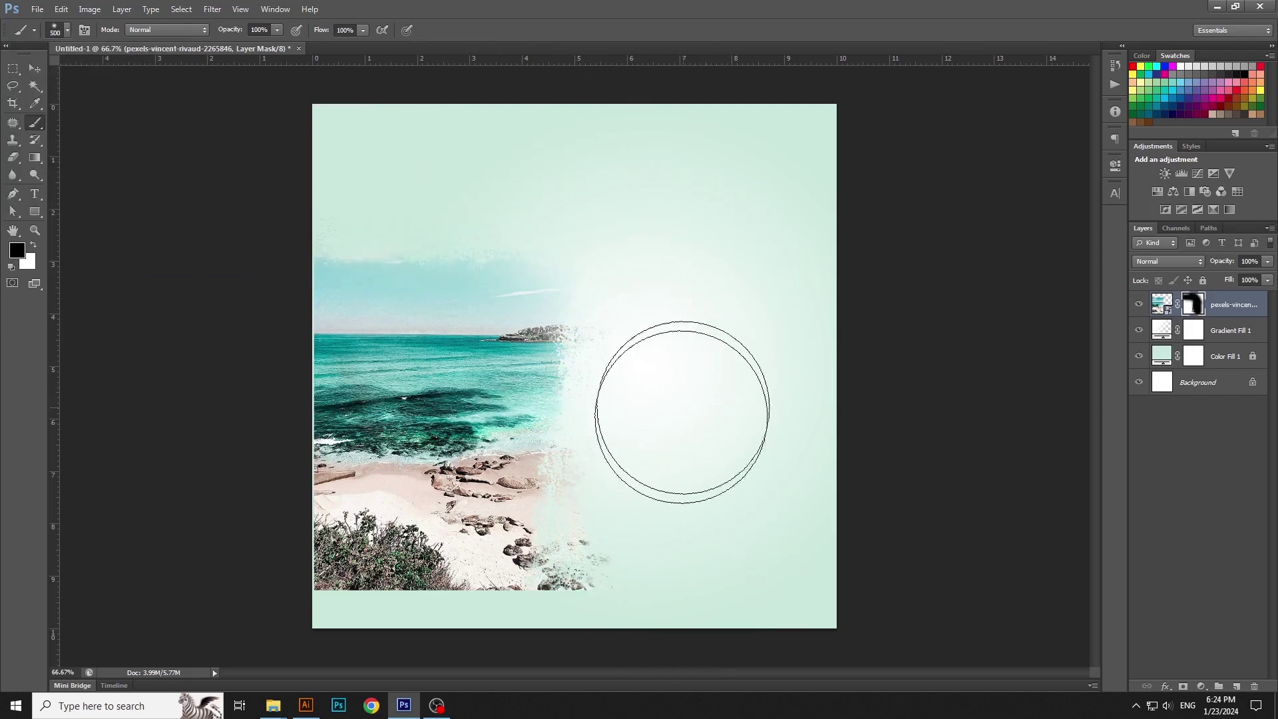
# Nudge the beach photo against the canvas's left edge and fade its bottom edge on the mask with the soft brush
pyautogui.click(35, 69)
pyautogui.moveTo(449, 430); pyautogui.dragTo(447, 427)
pyautogui.click(35, 122)
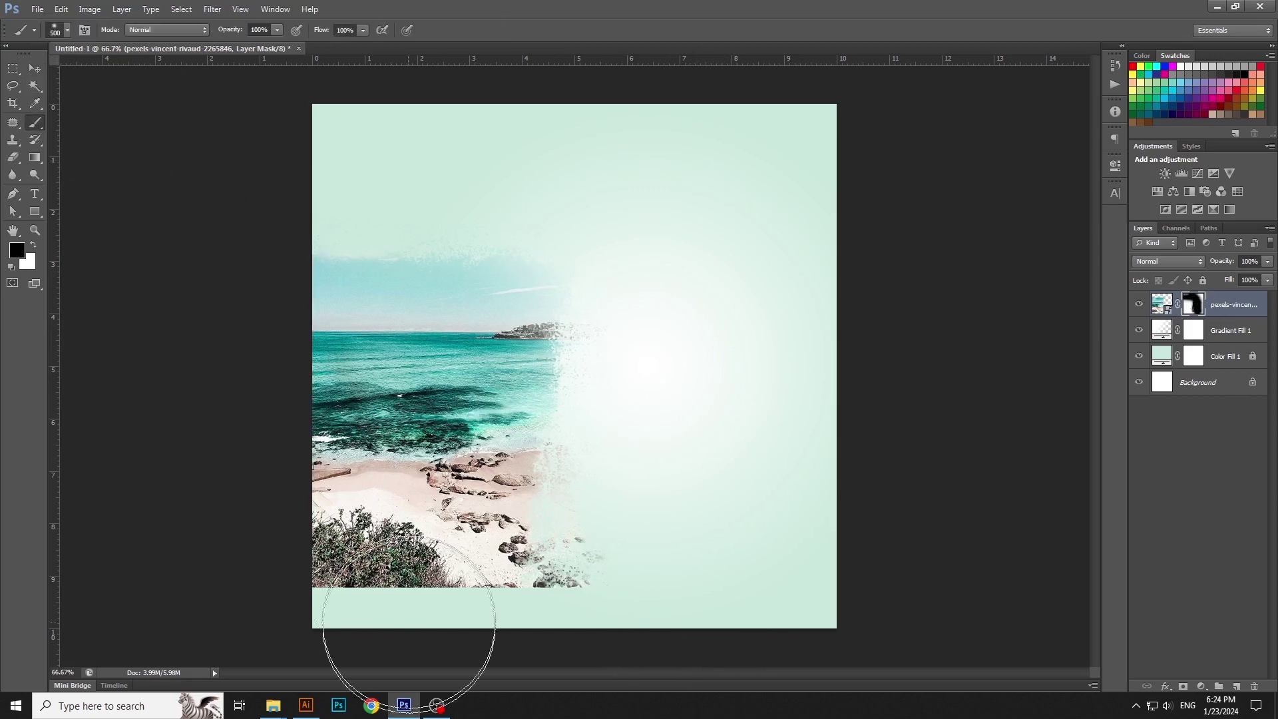
pyautogui.moveTo(411, 646)
pyautogui.mouseDown()
pyautogui.moveTo(352, 638)
pyautogui.moveTo(456, 656)
pyautogui.moveTo(326, 653)
pyautogui.mouseUp()
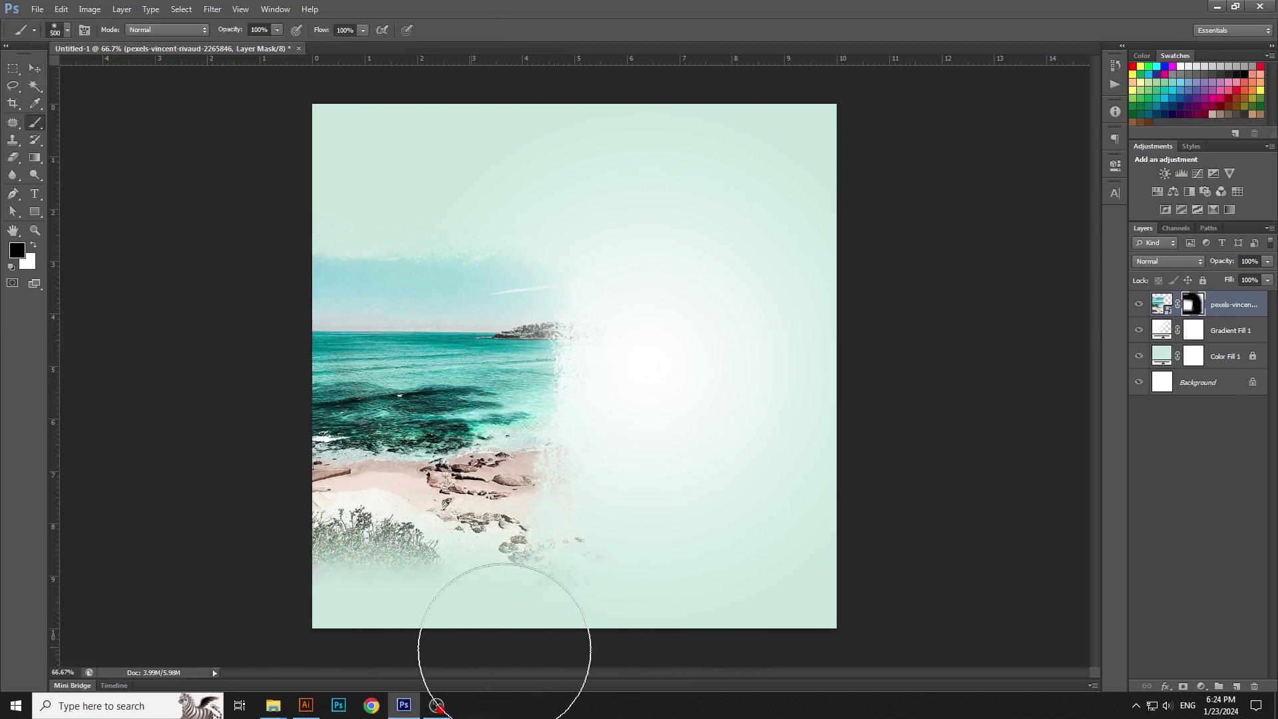
# Enlarge the masked beach photo slightly with Free Transform and nudge it into place
pyautogui.click(35, 68)
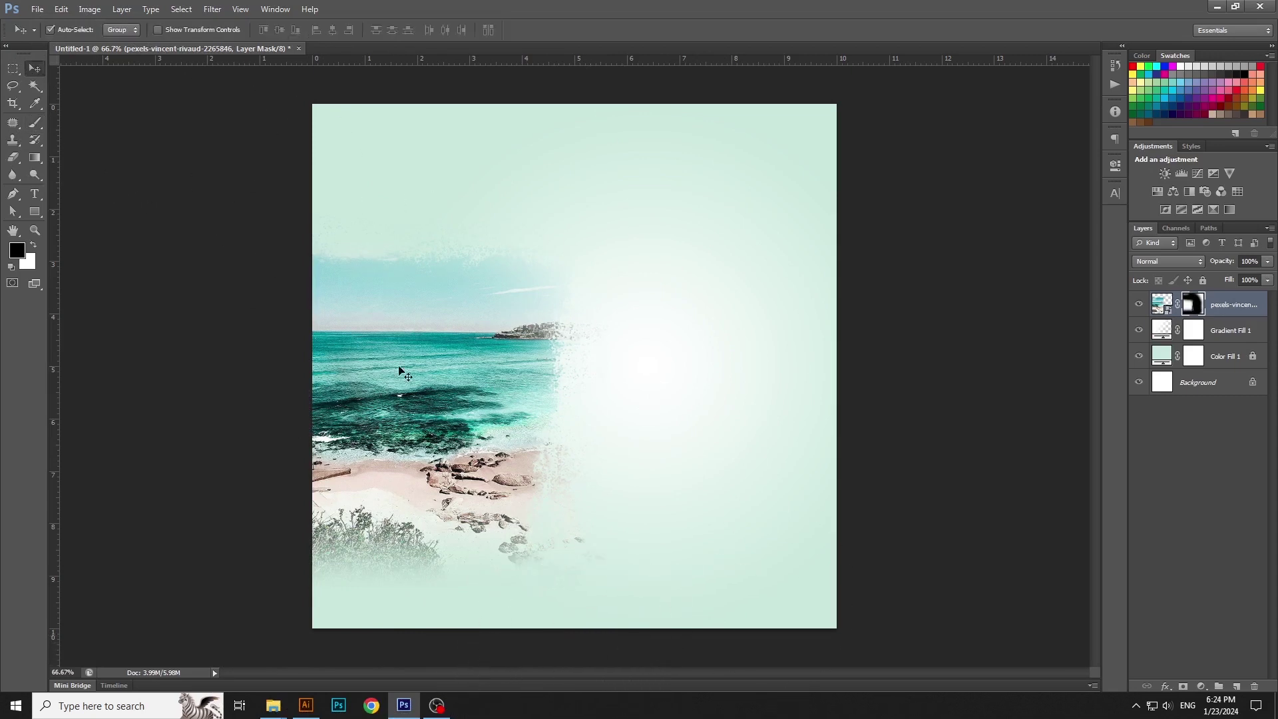
pyautogui.hotkey('ctrl', 't')
pyautogui.moveTo(607, 587); pyautogui.dragTo(627, 607)
pyautogui.press('Return')
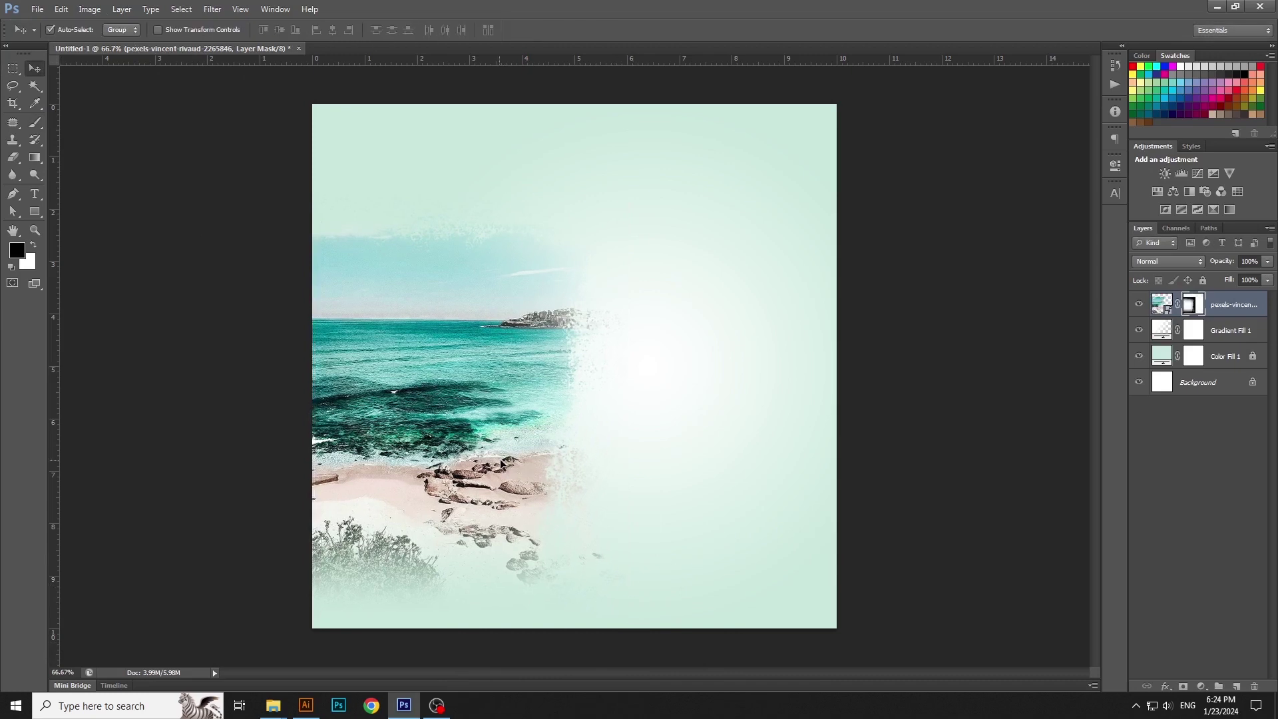
pyautogui.moveTo(504, 464); pyautogui.dragTo(508, 465)
# Lock the beach photo layer and the Gradient Fill 1 layer
pyautogui.click(1202, 280)
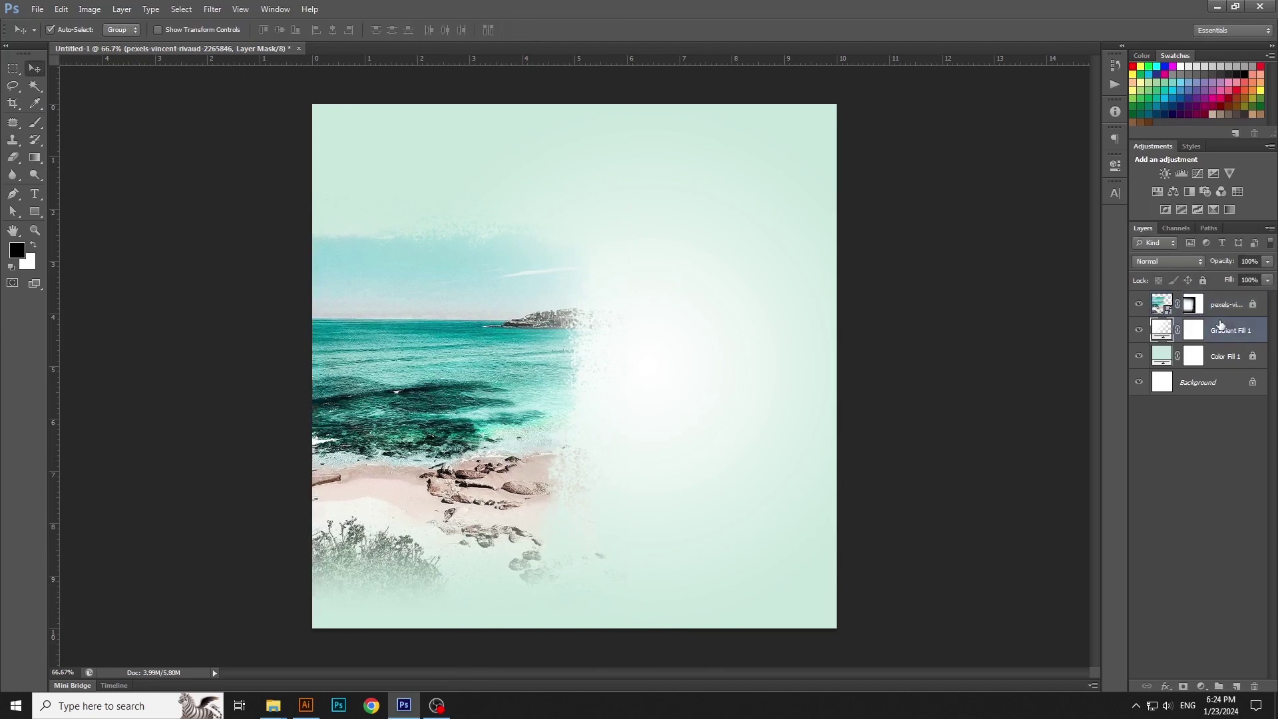
pyautogui.hotkey('alt', '[')
pyautogui.click(1202, 280)
# Place the shpe hexagon image from New folder (29) into the document
pyautogui.moveTo(273, 705)
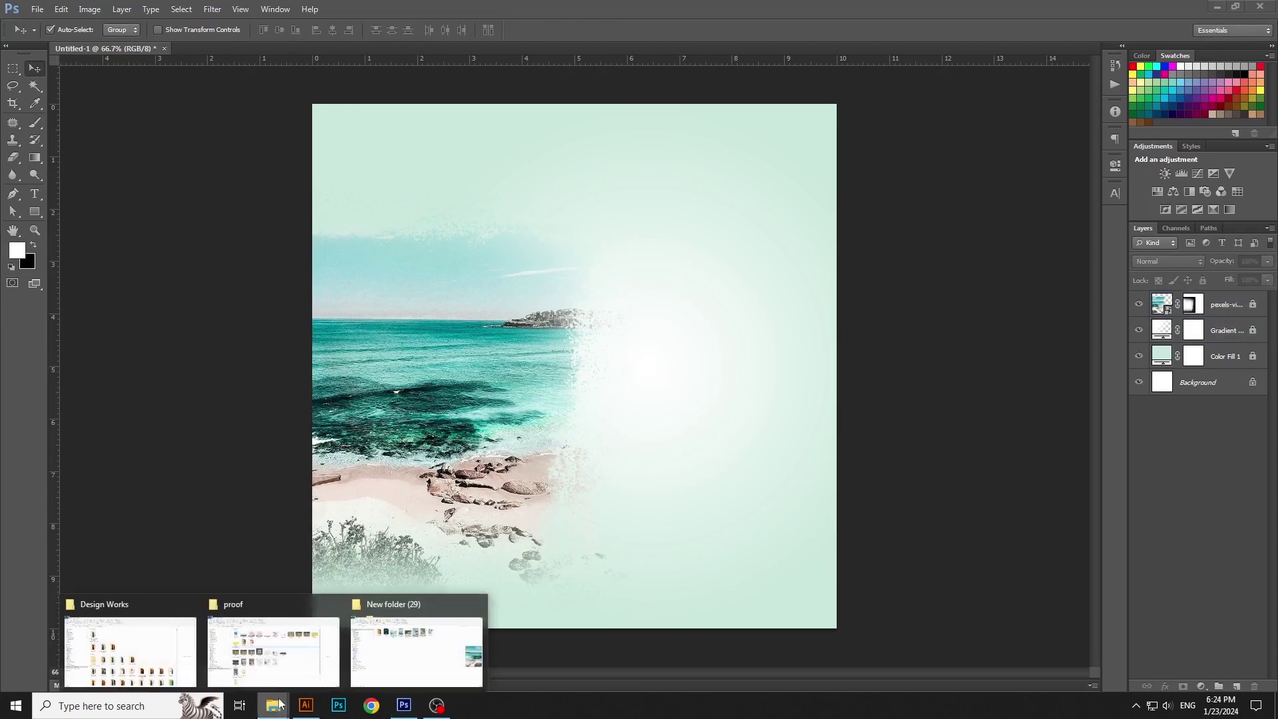
pyautogui.click(416, 649)
pyautogui.click(772, 157)
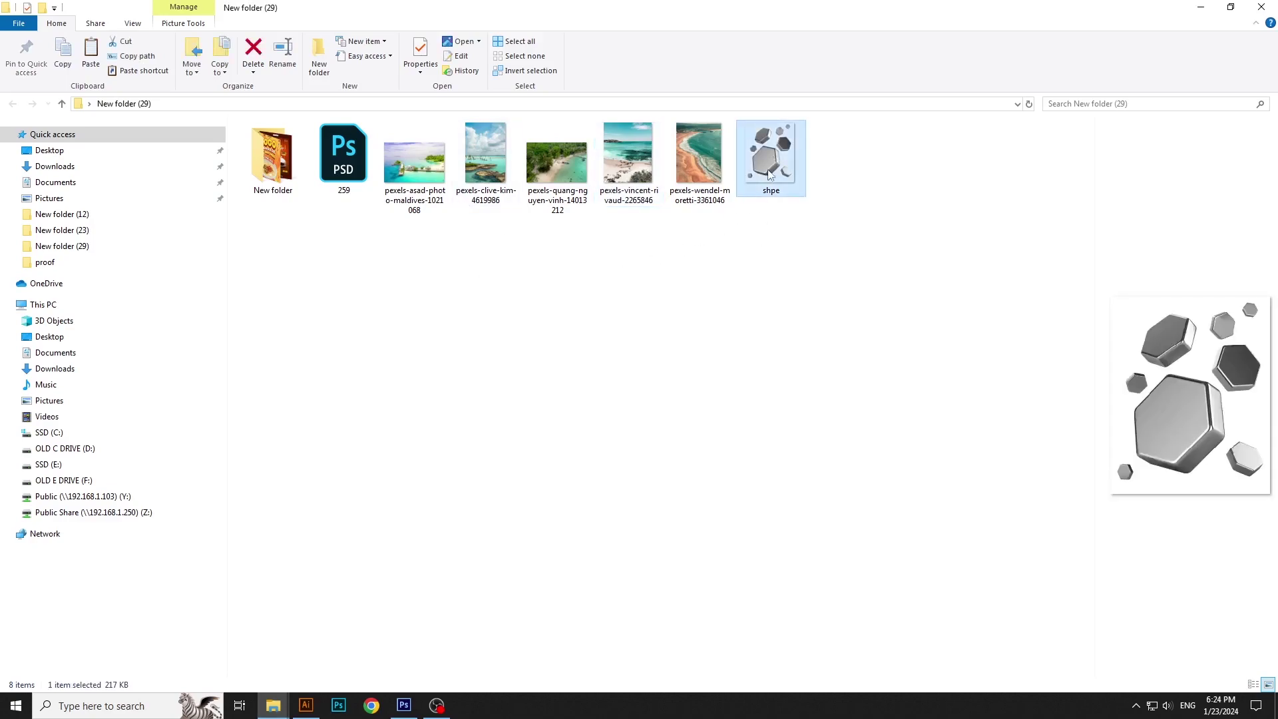
pyautogui.click(404, 705)
pyautogui.moveTo(625, 460); pyautogui.dragTo(626, 460)
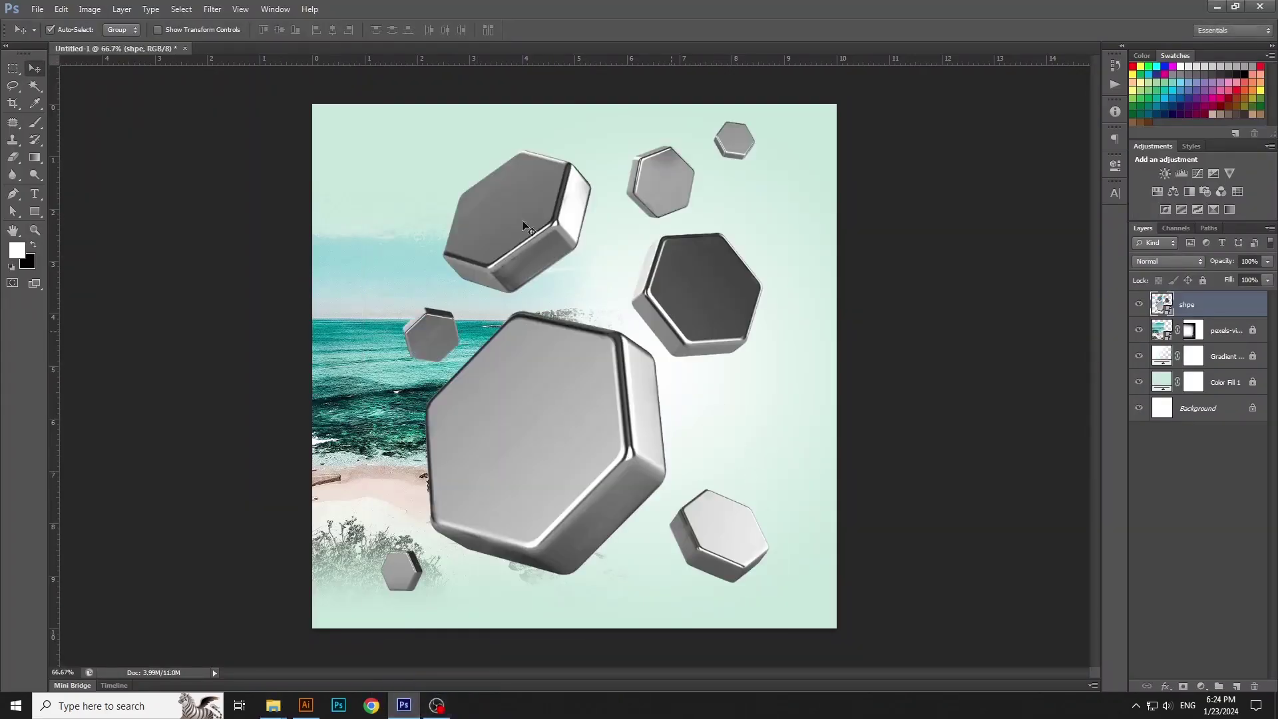
# Scale down the hexagon shapes and move them slightly right of the canvas center
pyautogui.moveTo(361, 104); pyautogui.dragTo(425, 179)
pyautogui.moveTo(615, 428); pyautogui.dragTo(662, 437)
pyautogui.press('Return')
pyautogui.click(966, 466)
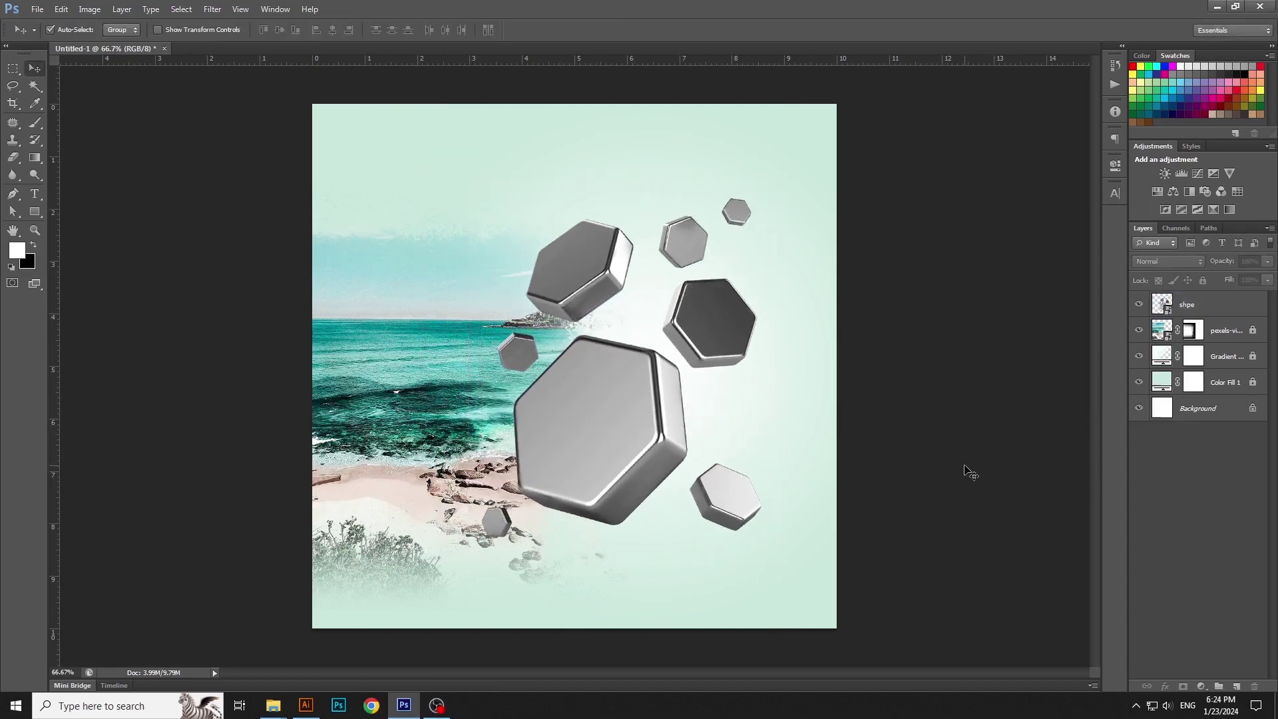
# Unlock the beach photo, move it further left and relock it, and nudge the hexagon shapes slightly to the right
pyautogui.click(1225, 340)
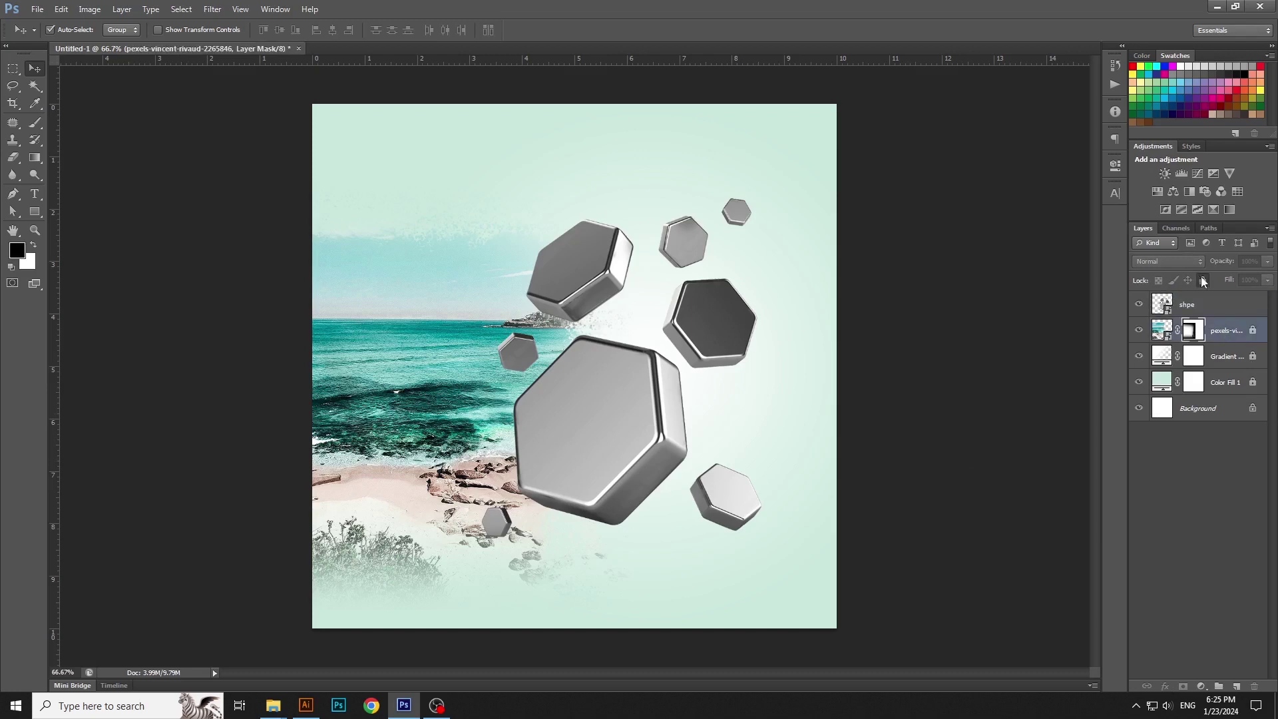
pyautogui.moveTo(458, 430); pyautogui.dragTo(418, 425)
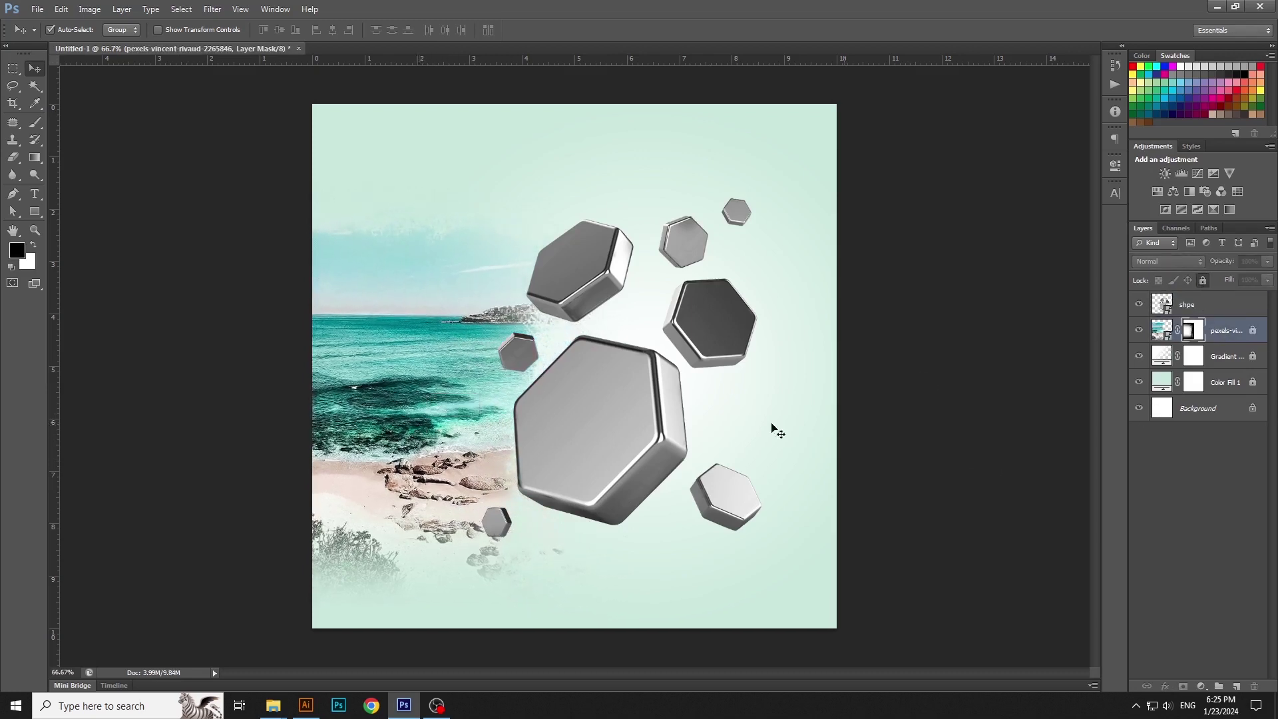
pyautogui.moveTo(719, 497); pyautogui.dragTo(729, 498)
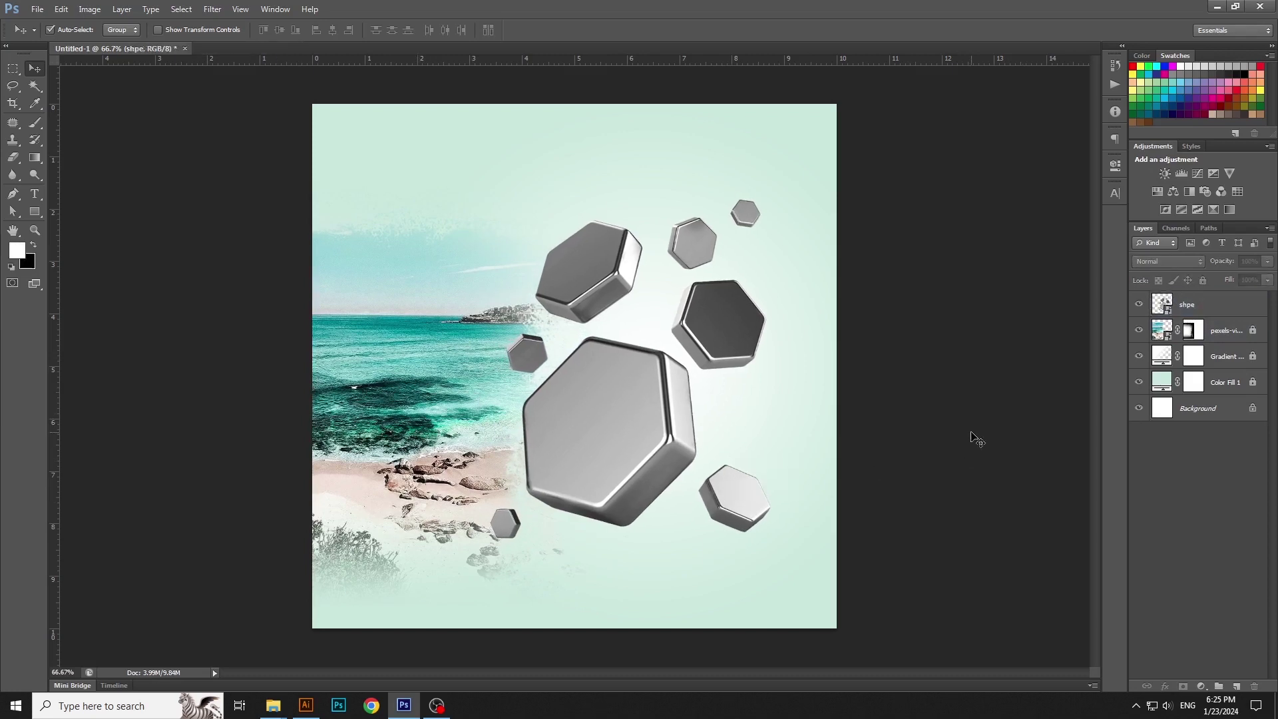
# Add a new layer above the beach photo and stamp one black dot on it with the soft 300 px brush
pyautogui.click(1225, 334)
pyautogui.click(1236, 686)
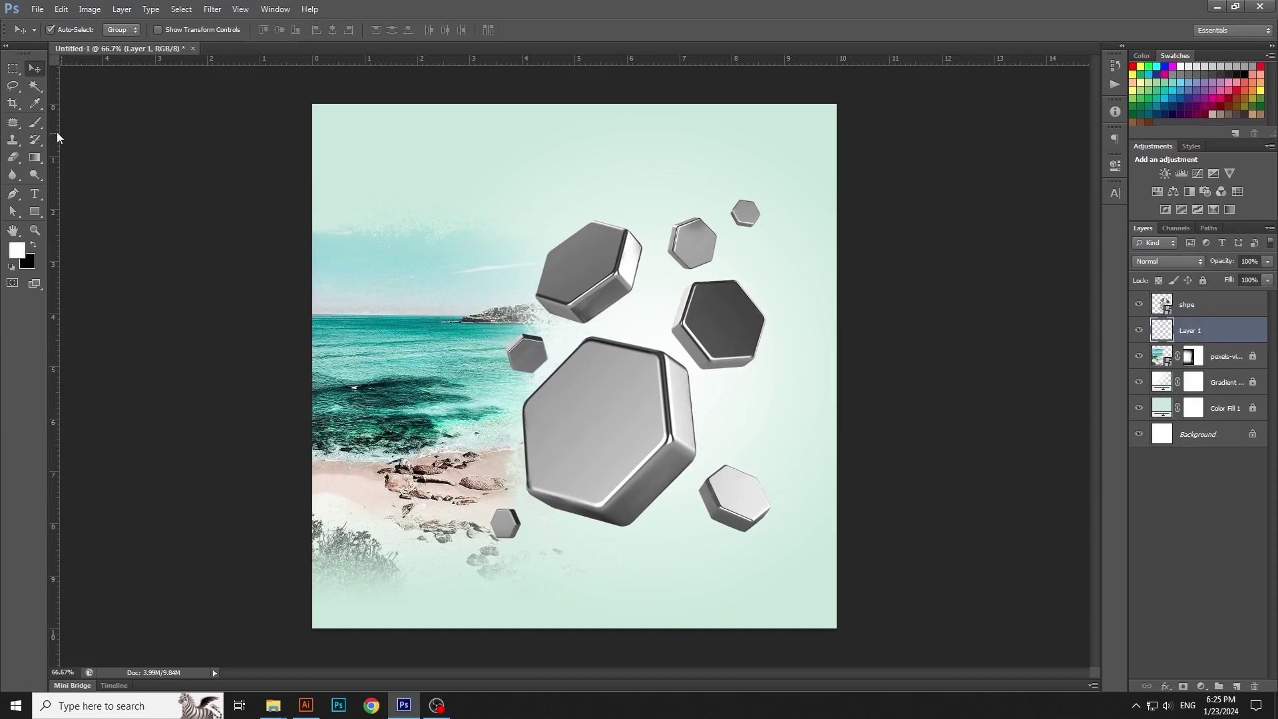
pyautogui.press('b')
pyautogui.click(32, 245)
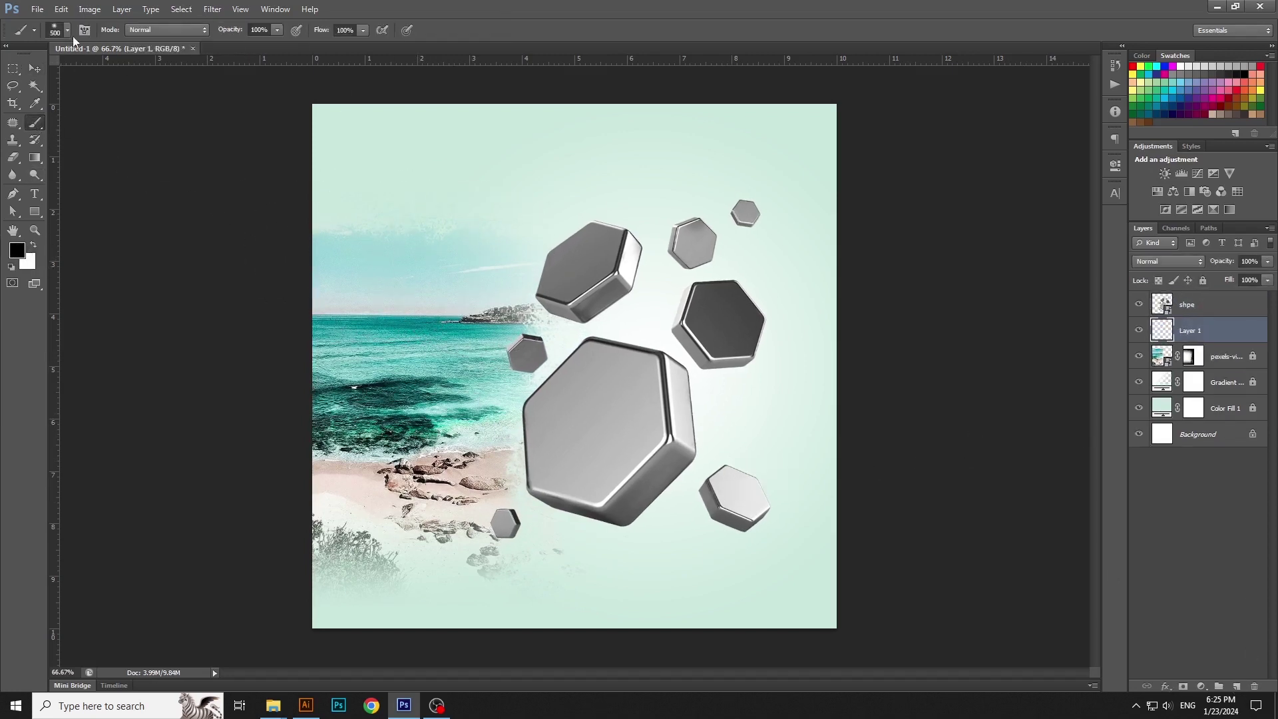
pyautogui.click(67, 31)
pyautogui.click(27, 195)
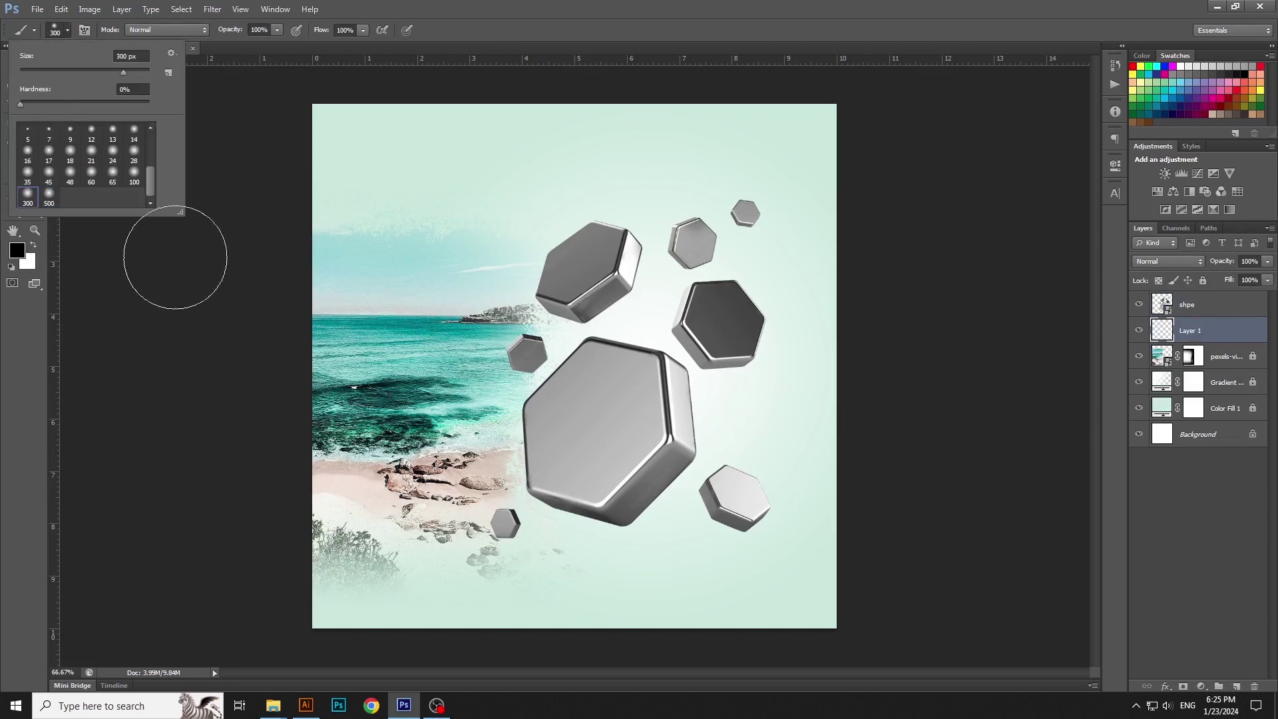
pyautogui.click(510, 217)
# Flatten the black dot to about 18% height, place it beneath the small lower-right hexagon as a shadow, and lower its opacity to 36%
pyautogui.hotkey('ctrl', 't')
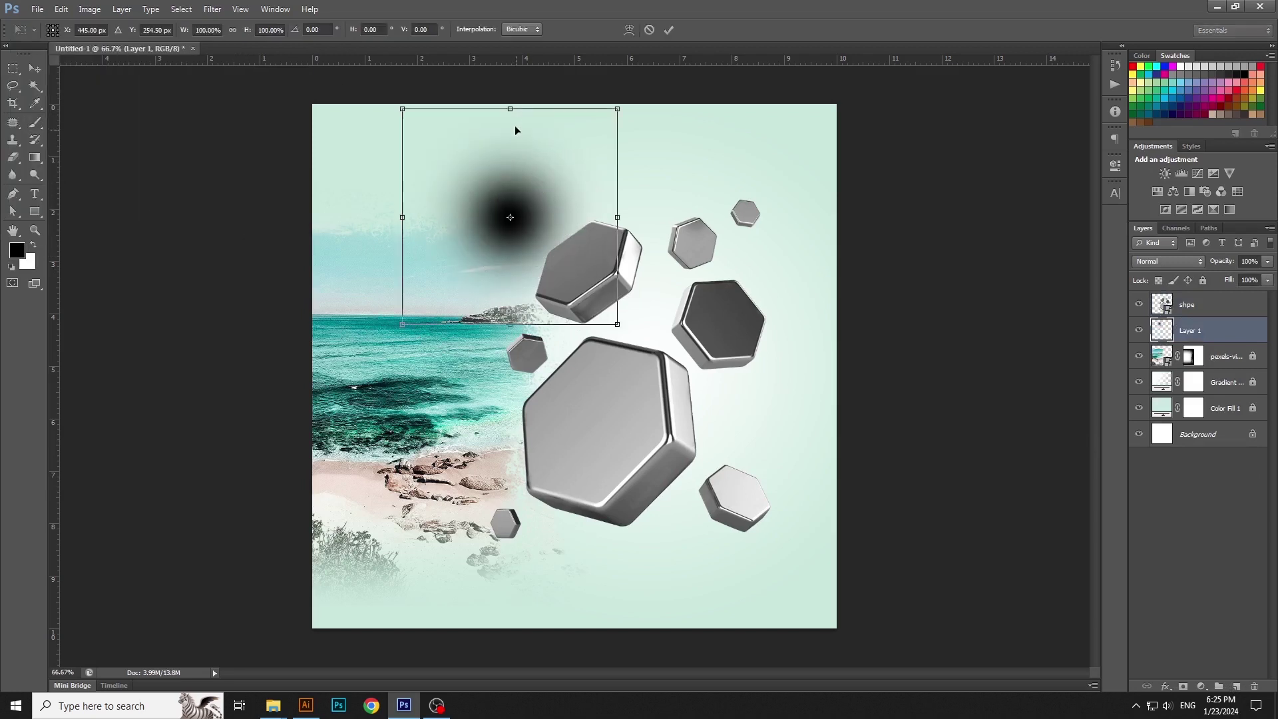
pyautogui.moveTo(513, 125)
pyautogui.mouseDown()
pyautogui.moveTo(499, 277)
pyautogui.moveTo(807, 562)
pyautogui.moveTo(787, 529)
pyautogui.mouseUp()
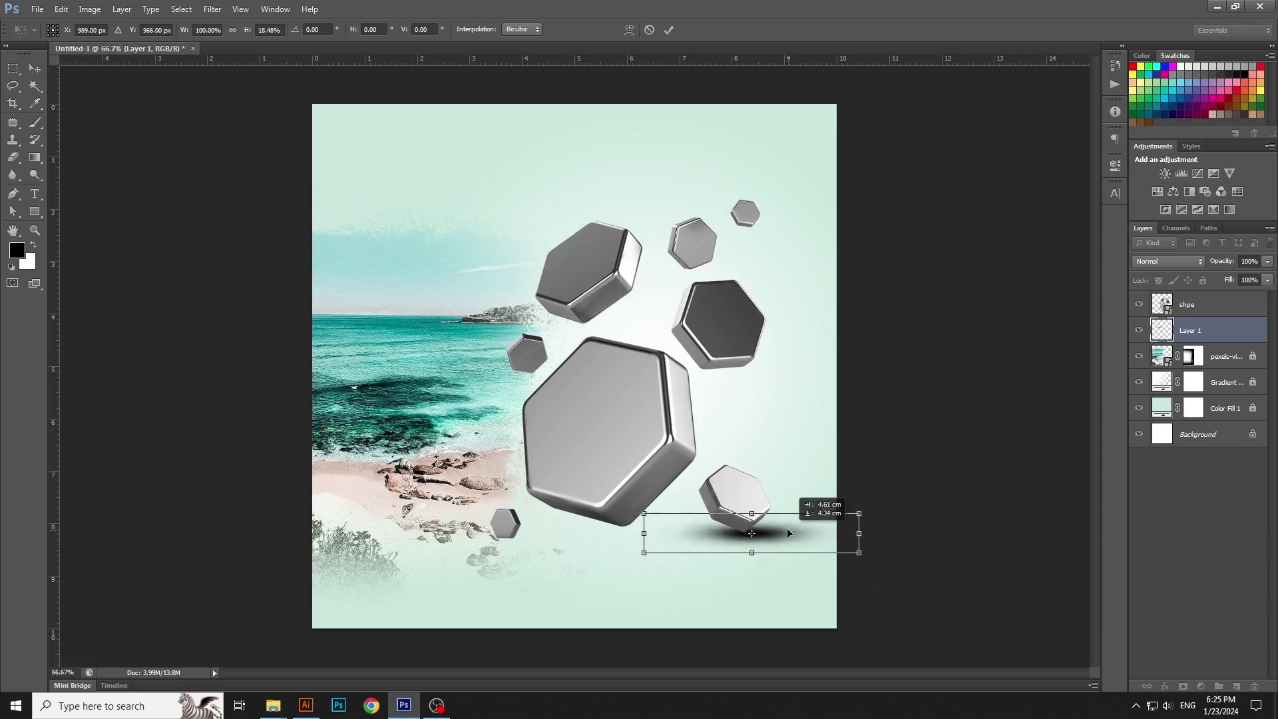
pyautogui.press('Return')
pyautogui.moveTo(1242, 279); pyautogui.dragTo(1227, 279)
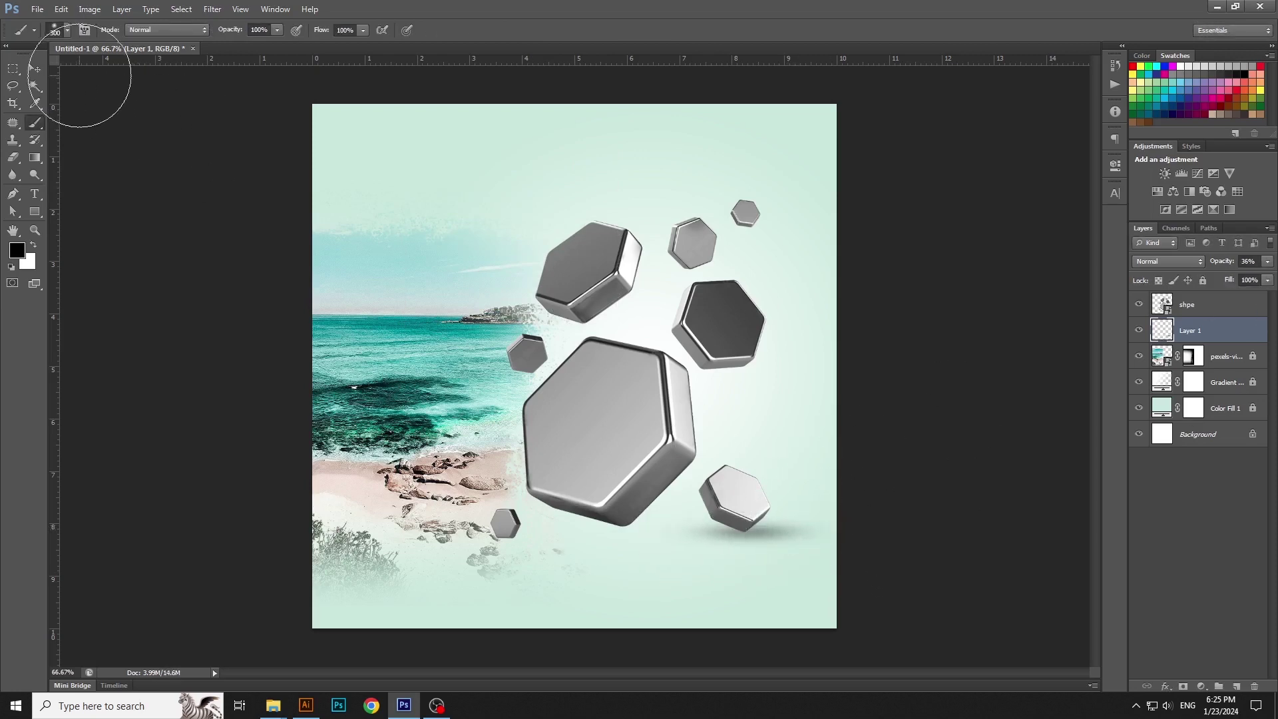
# Duplicate the shadow, move the copy beneath the large hexagon and stretch it to about 199% width
pyautogui.click(39, 69)
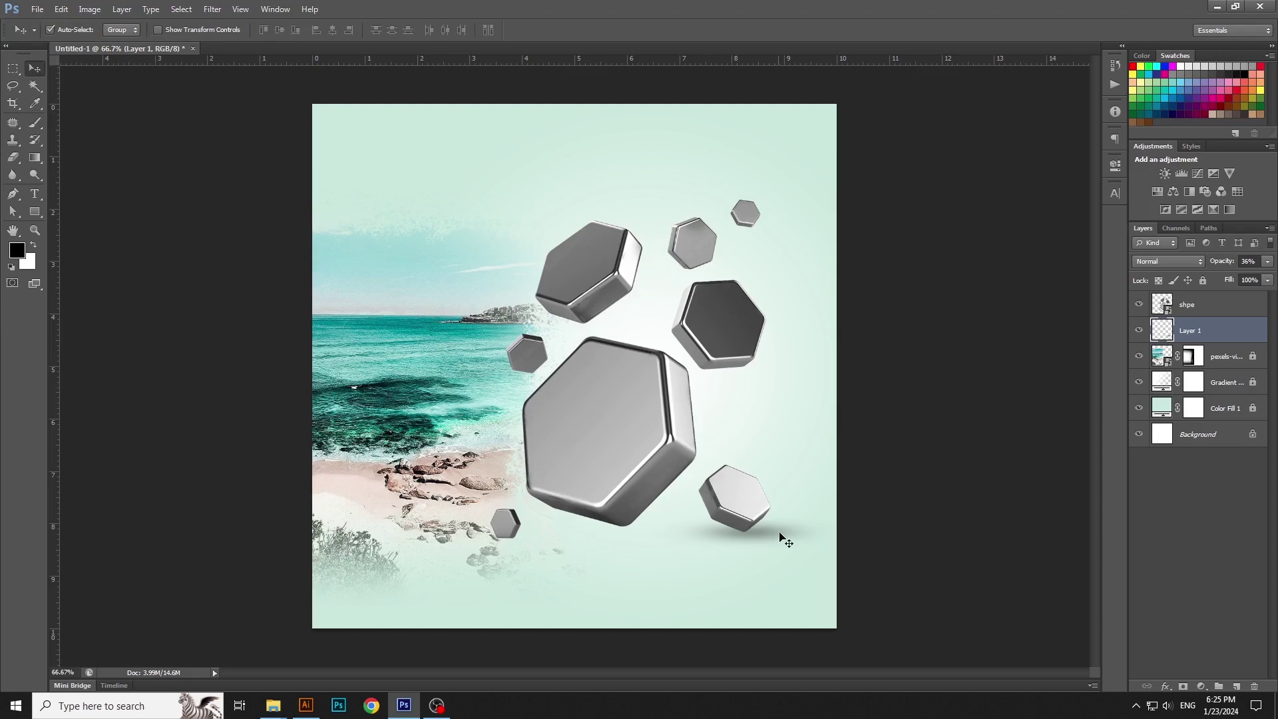
pyautogui.rightClick(1239, 334)
pyautogui.press('Escape')
pyautogui.moveTo(762, 549); pyautogui.dragTo(641, 532)
pyautogui.hotkey('ctrl', 't')
pyautogui.moveTo(720, 530); pyautogui.dragTo(823, 531)
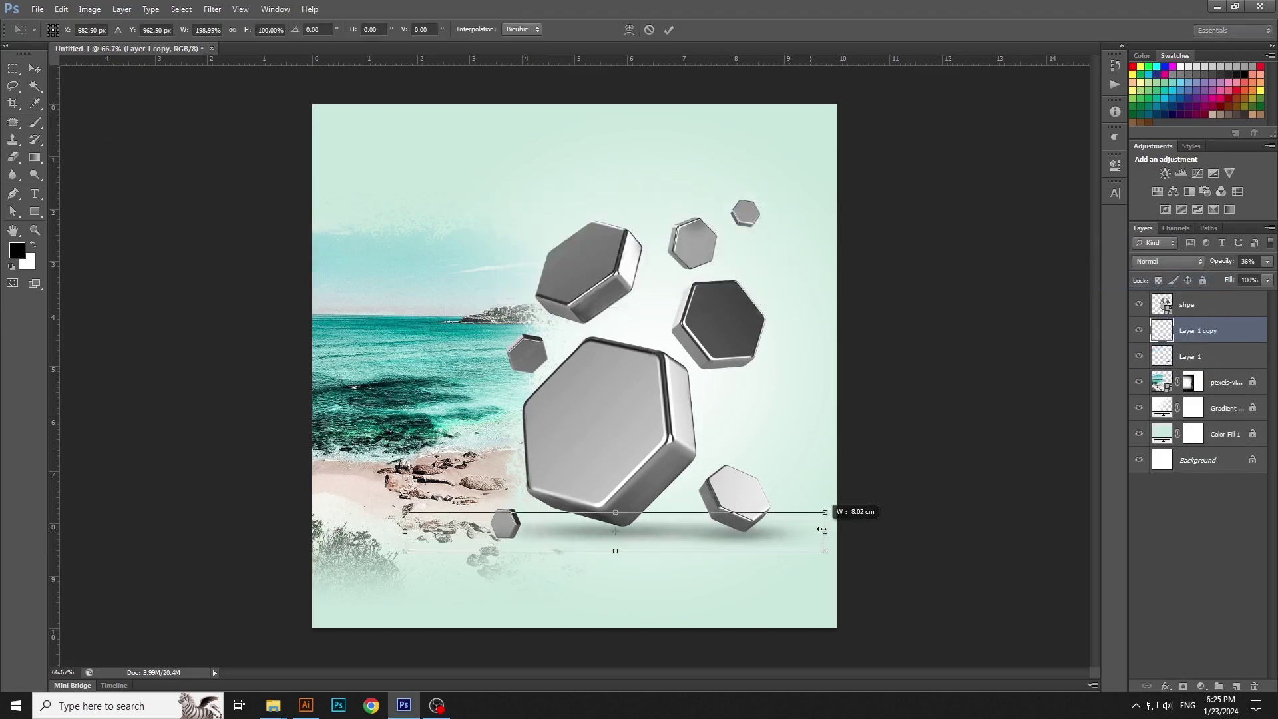
pyautogui.press('Return')
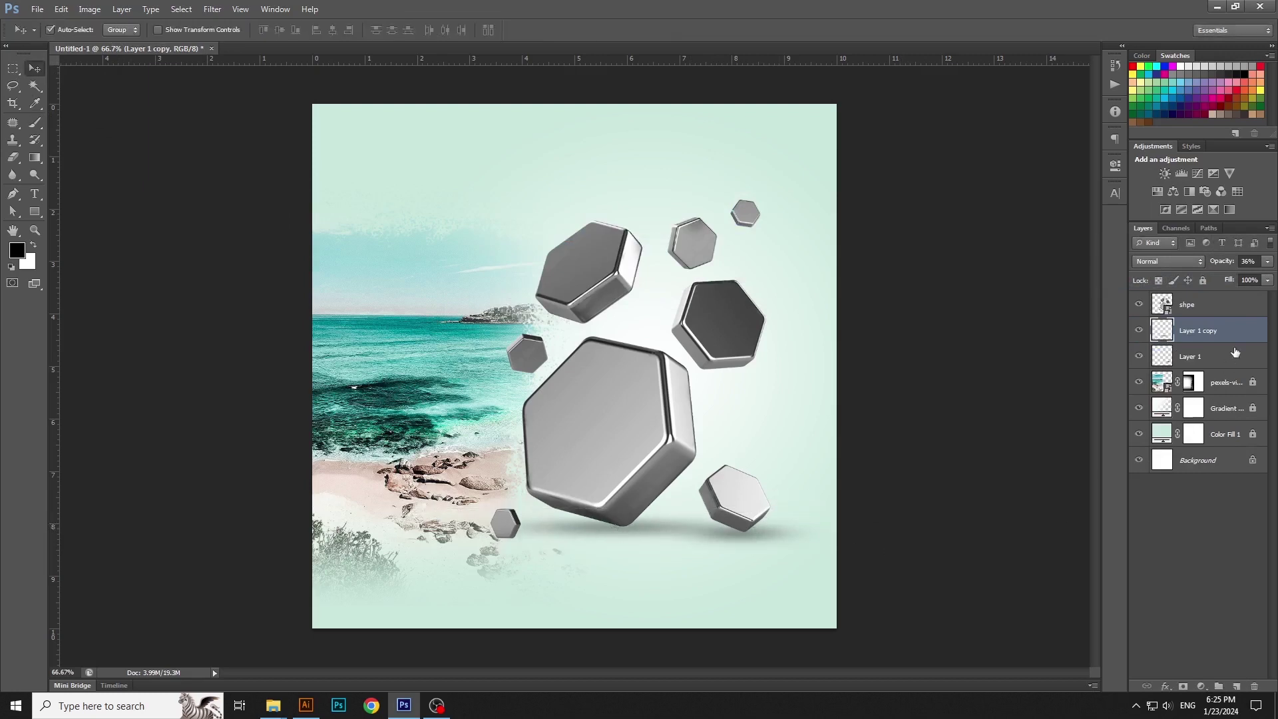
# Duplicate the wide shadow, shrink the copy and fit it beneath the small lower-left hexagon
pyautogui.rightClick(1232, 333)
pyautogui.click(1145, 278)
pyautogui.press('Return')
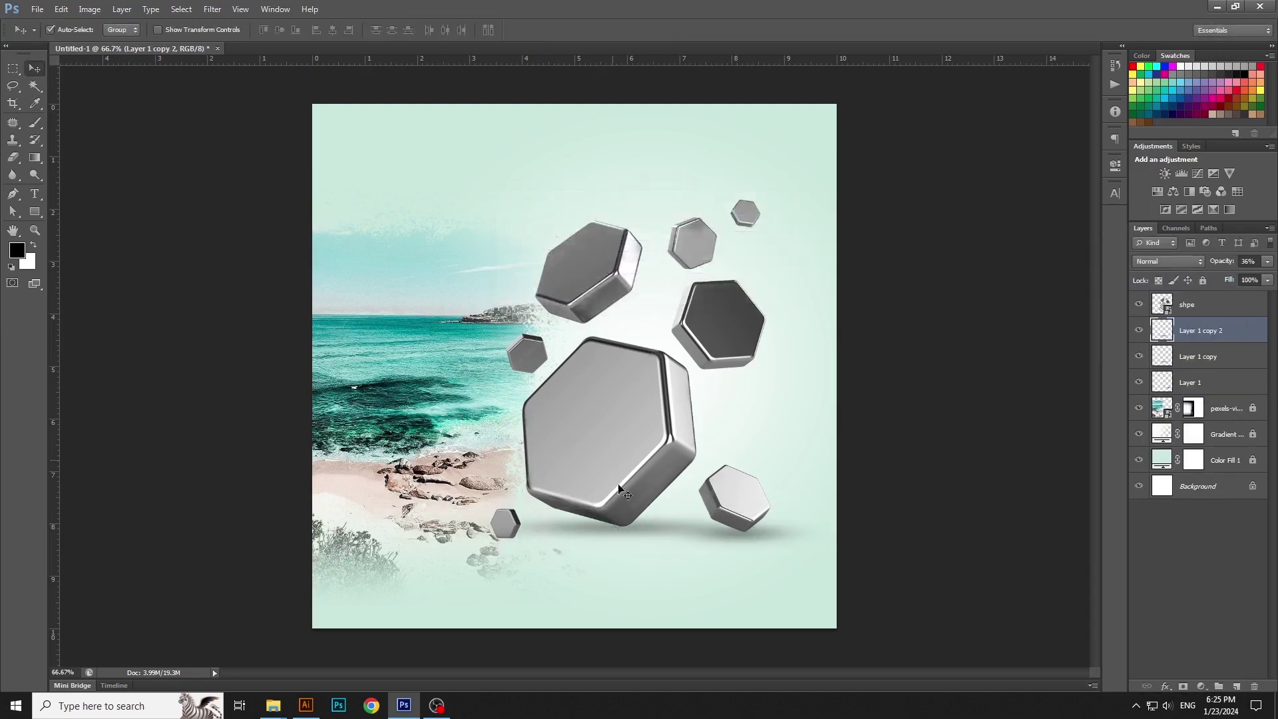
pyautogui.moveTo(625, 540); pyautogui.dragTo(489, 543)
pyautogui.hotkey('ctrl', 't')
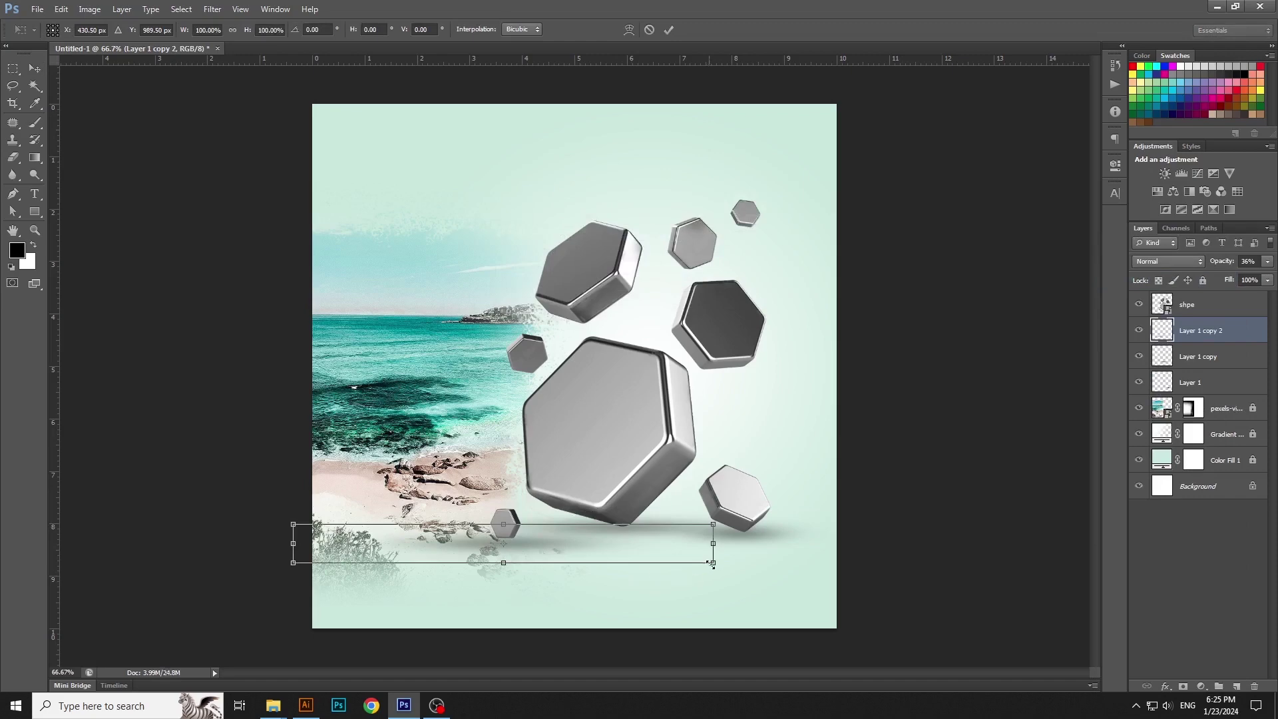
pyautogui.moveTo(711, 564); pyautogui.dragTo(581, 541)
pyautogui.press('Return')
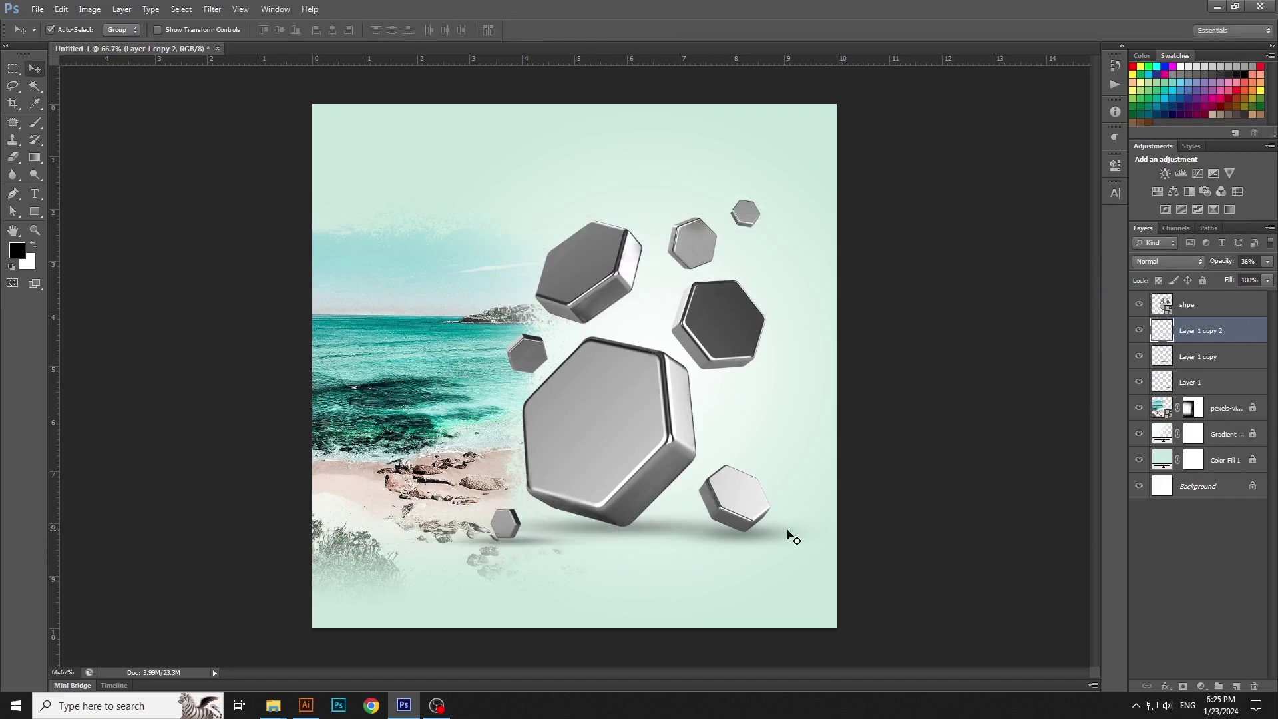
pyautogui.click(939, 486)
# Place the maldives-1021068 photo from New folder (29) and scale it down so that it covers the large hexagon
pyautogui.moveTo(273, 708)
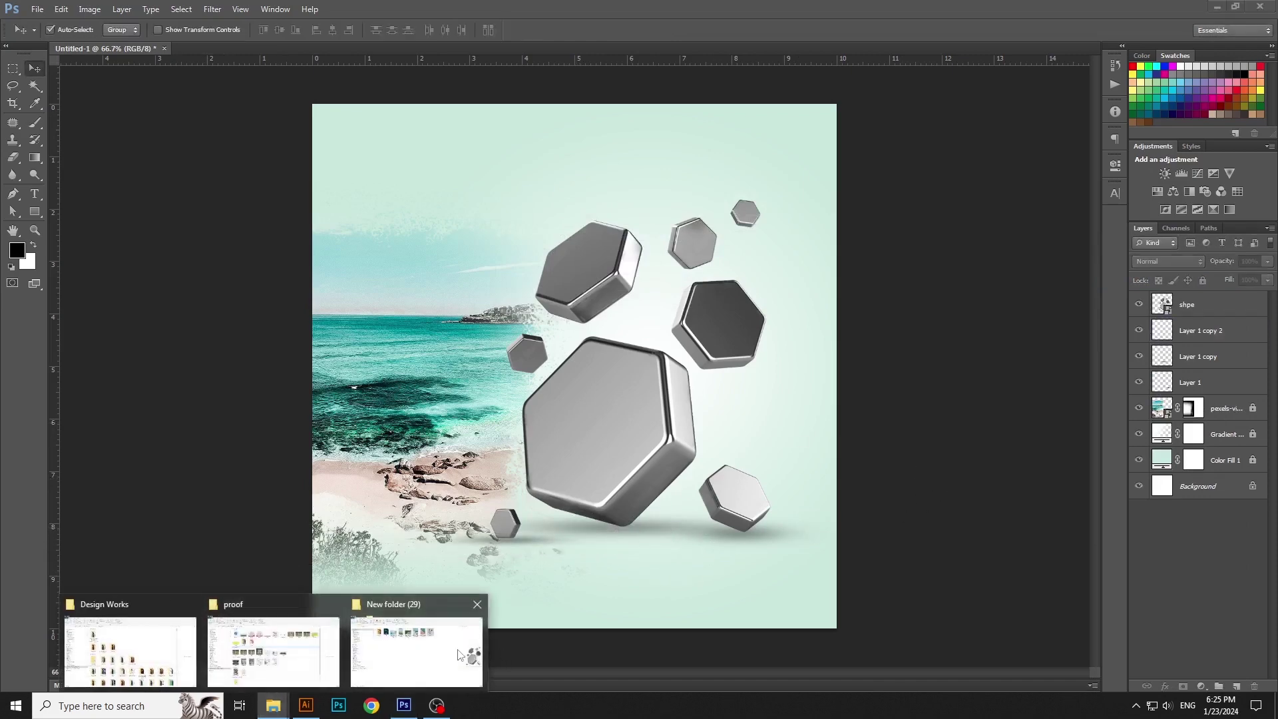
pyautogui.click(417, 649)
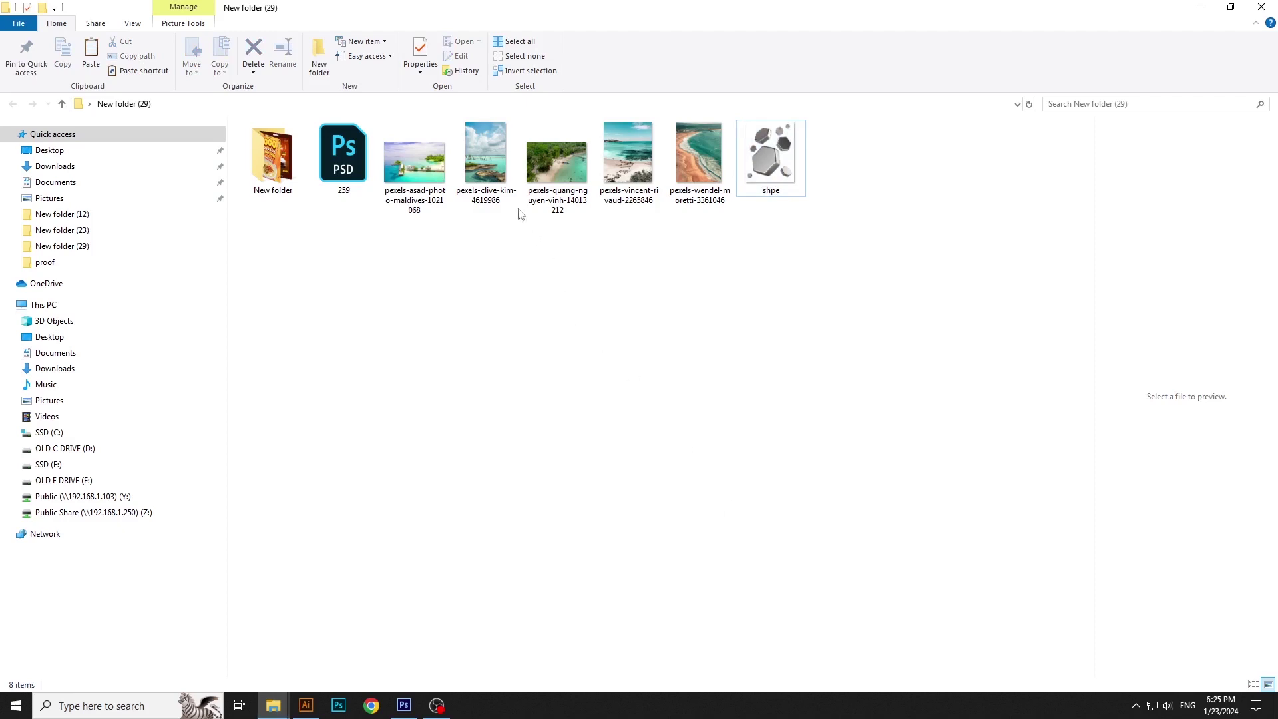
pyautogui.click(489, 196)
pyautogui.click(421, 172)
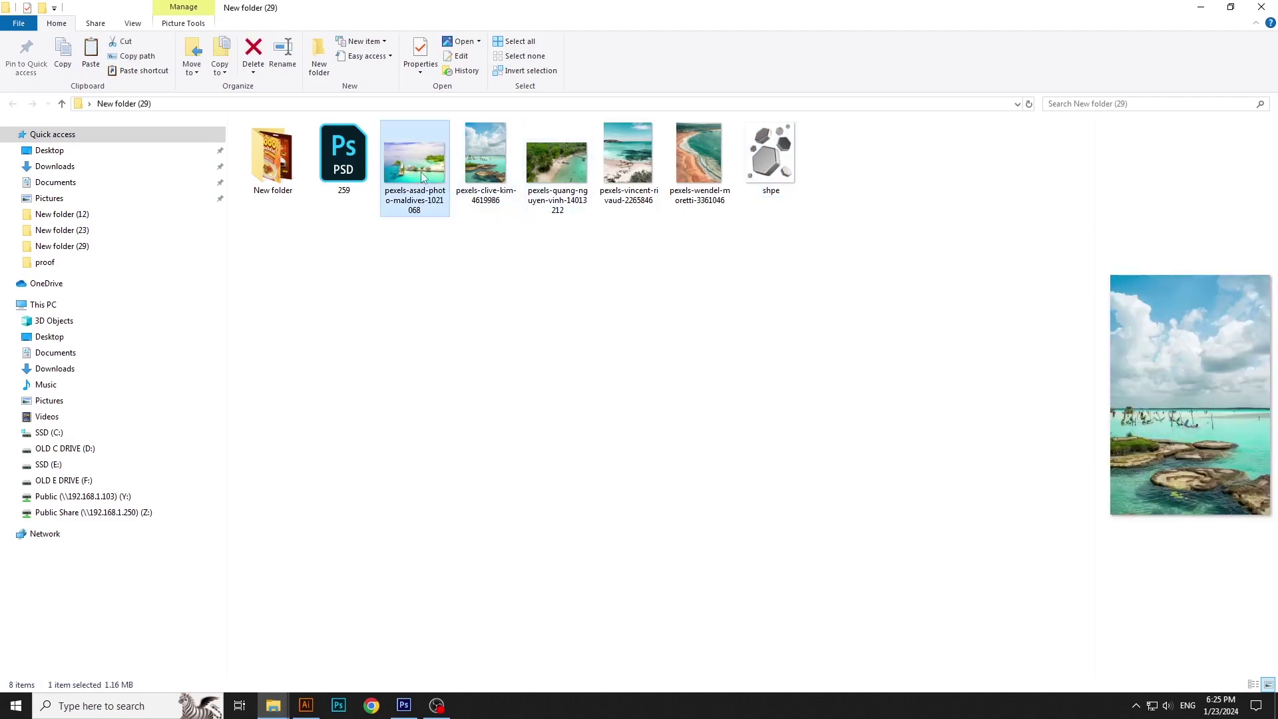
pyautogui.moveTo(444, 222); pyautogui.dragTo(704, 370)
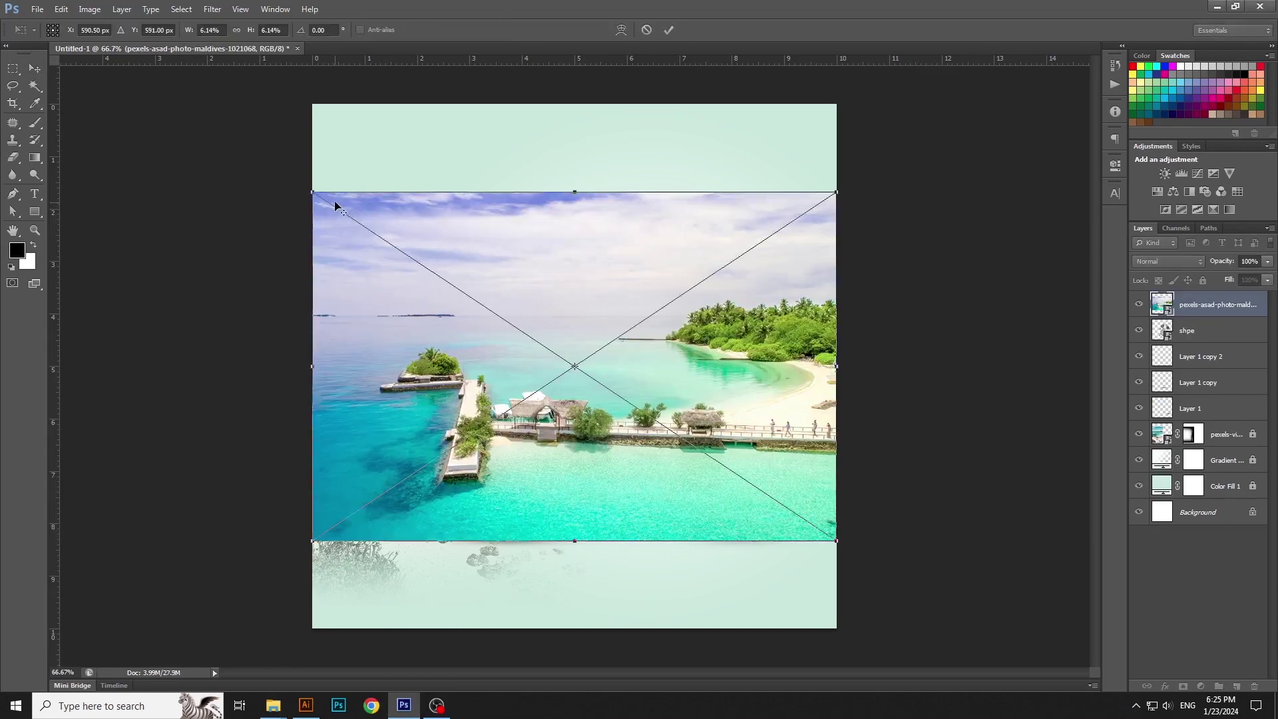
pyautogui.moveTo(326, 199); pyautogui.dragTo(408, 252)
pyautogui.moveTo(650, 366); pyautogui.dragTo(648, 434)
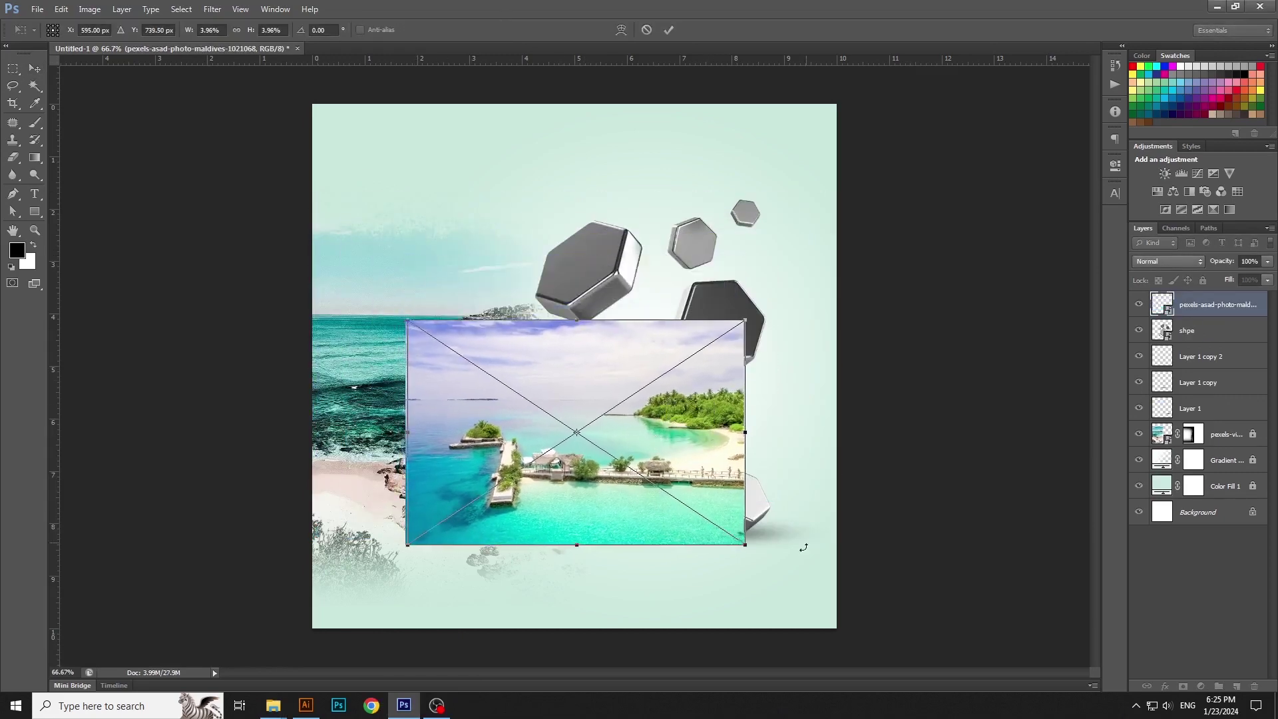
pyautogui.moveTo(748, 547)
pyautogui.mouseDown()
pyautogui.moveTo(715, 532)
pyautogui.moveTo(747, 523)
pyautogui.mouseUp()
pyautogui.press('Return')
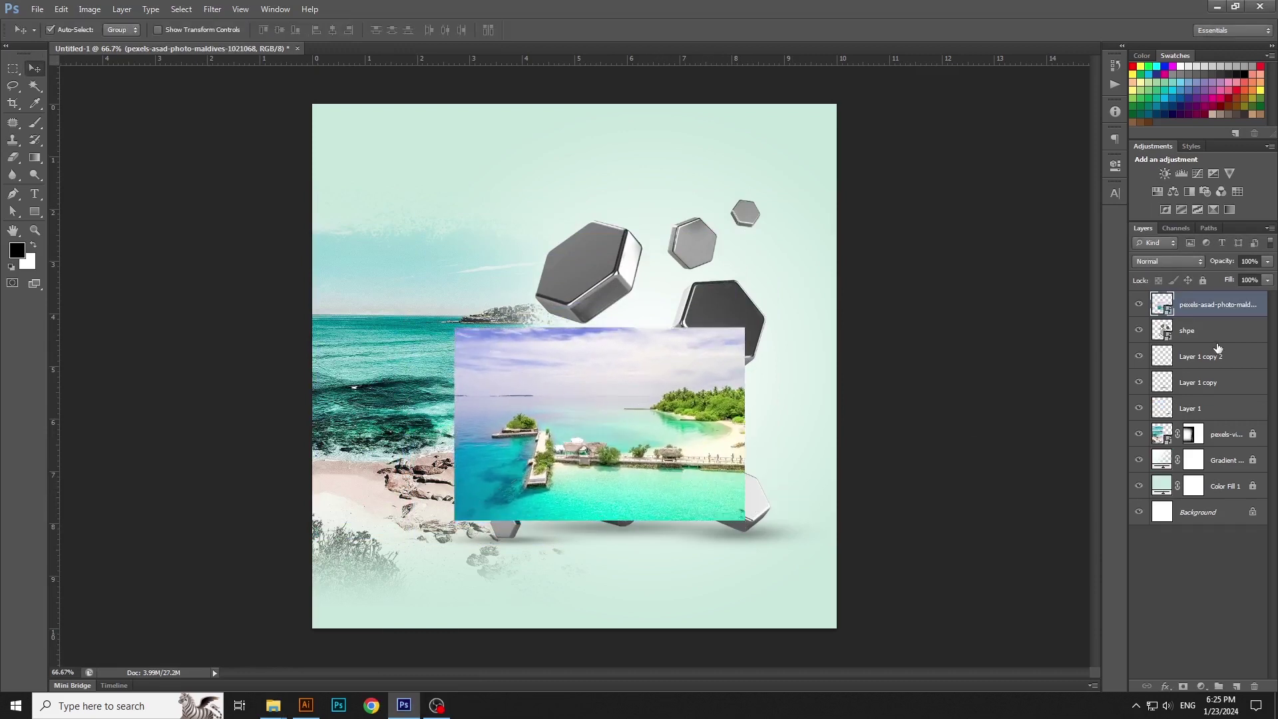
# Select the large hexagon's front face on the shpe layer with the Magic Wand and mask the Maldives photo to it
pyautogui.click(1218, 336)
pyautogui.click(35, 86)
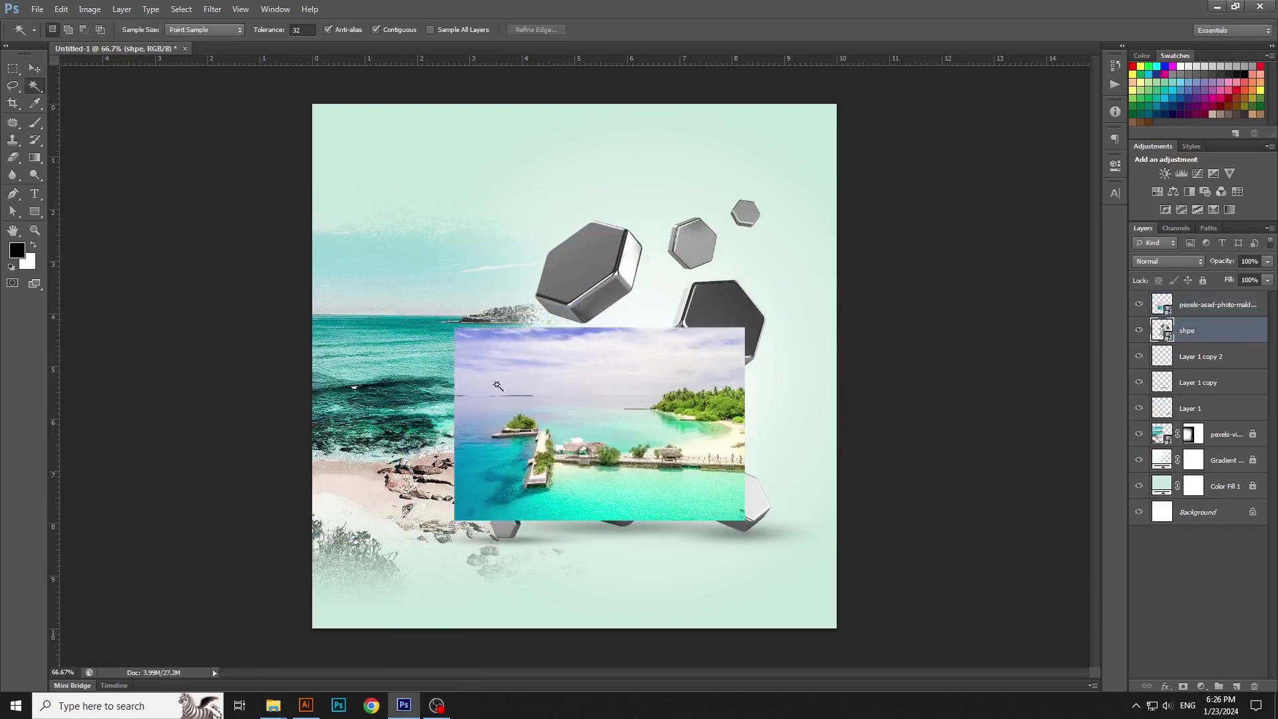
pyautogui.press('v')
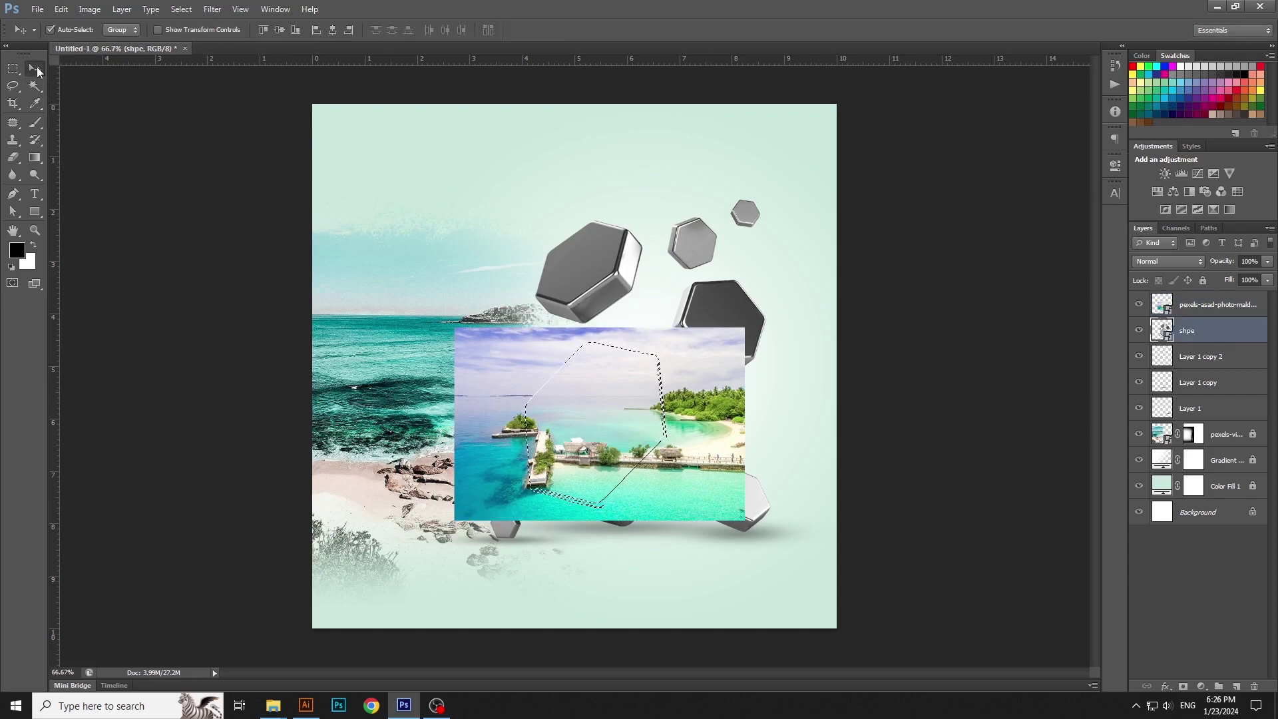
pyautogui.click(1215, 305)
pyautogui.click(1183, 686)
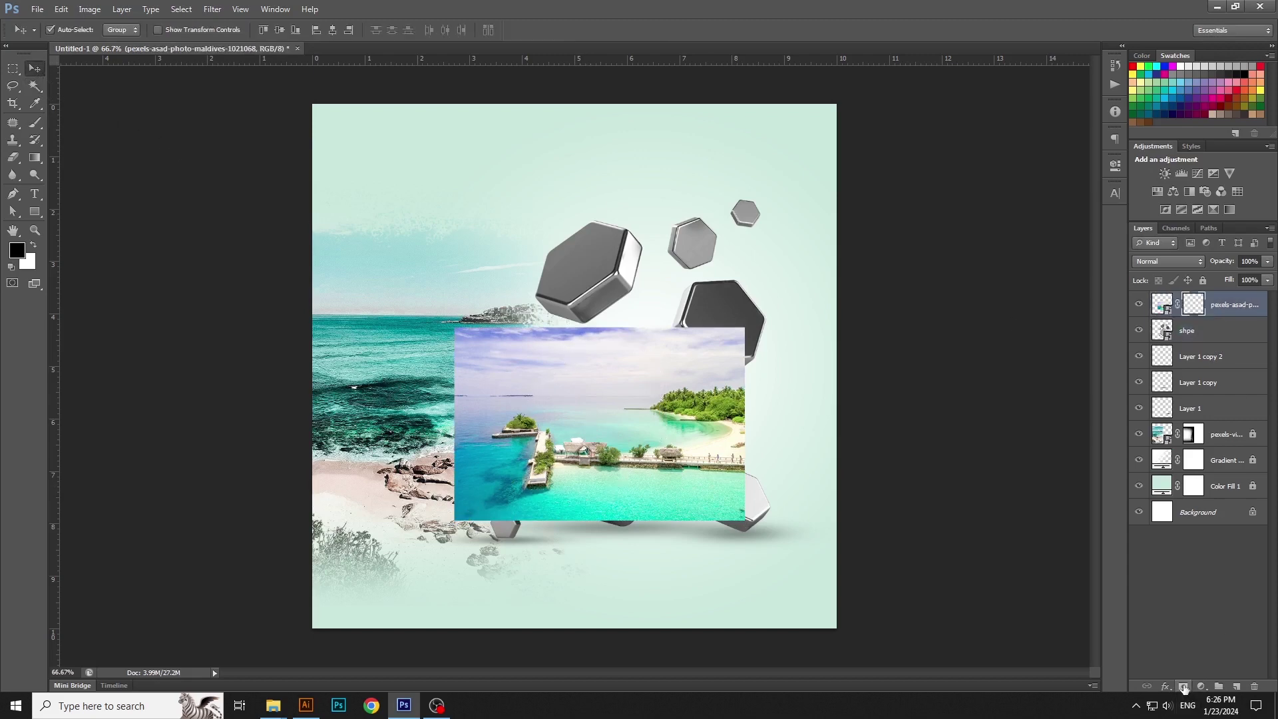
pyautogui.click(1002, 496)
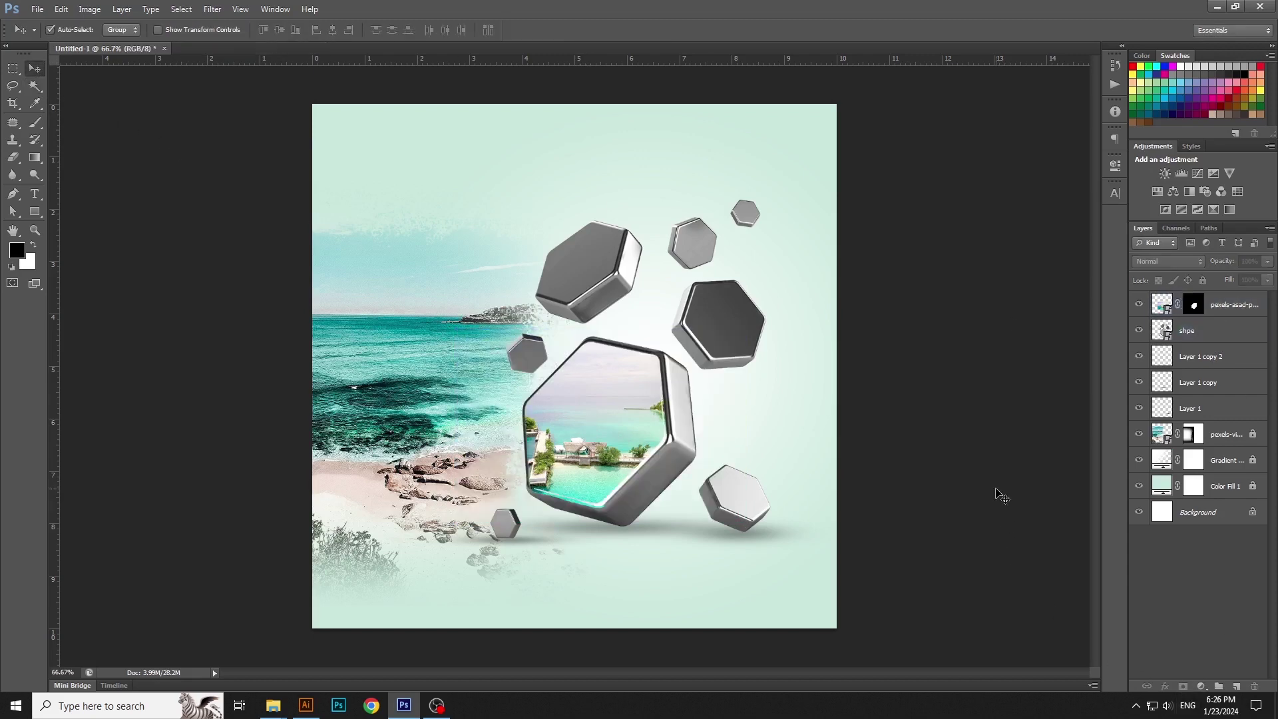
# Place the 4619986 lagoon photo above the shpe layer, scaled to about 1.25% and positioned over the dark right-hand hexagon
pyautogui.moveTo(274, 705)
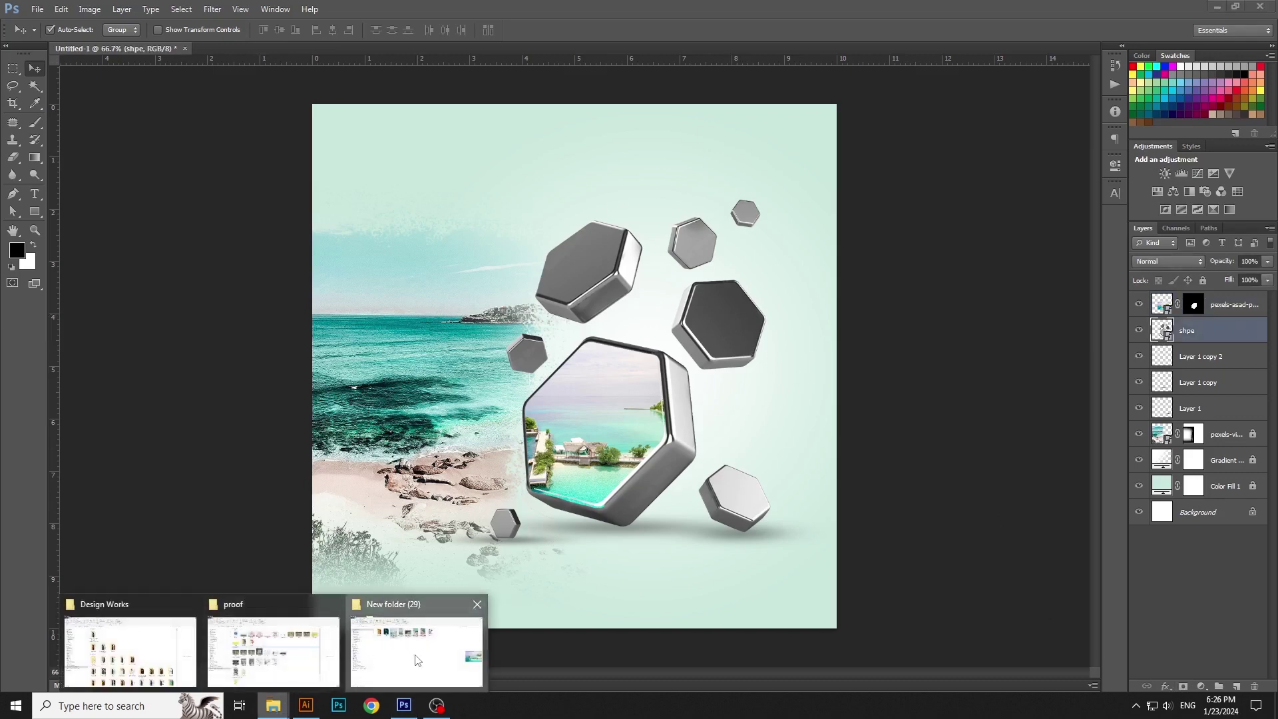
pyautogui.click(420, 641)
pyautogui.click(483, 162)
pyautogui.moveTo(491, 188); pyautogui.dragTo(741, 301)
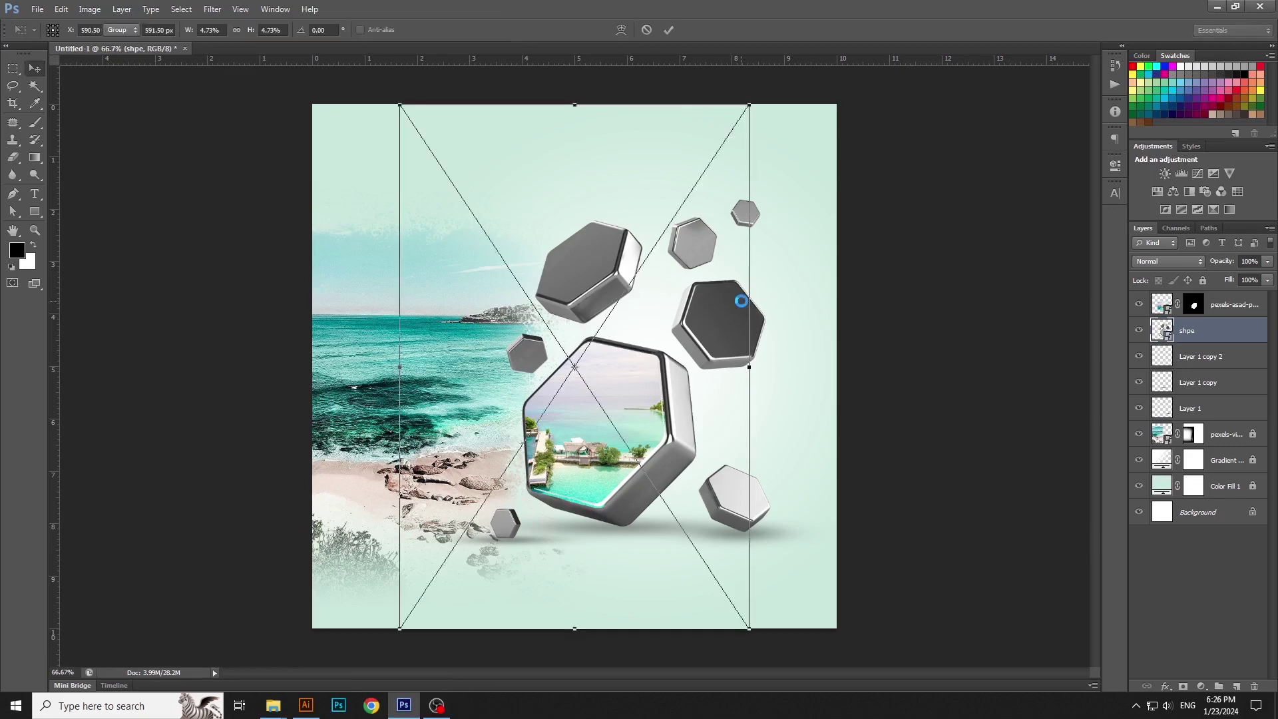
pyautogui.moveTo(418, 124); pyautogui.dragTo(528, 296)
pyautogui.moveTo(595, 344); pyautogui.dragTo(746, 297)
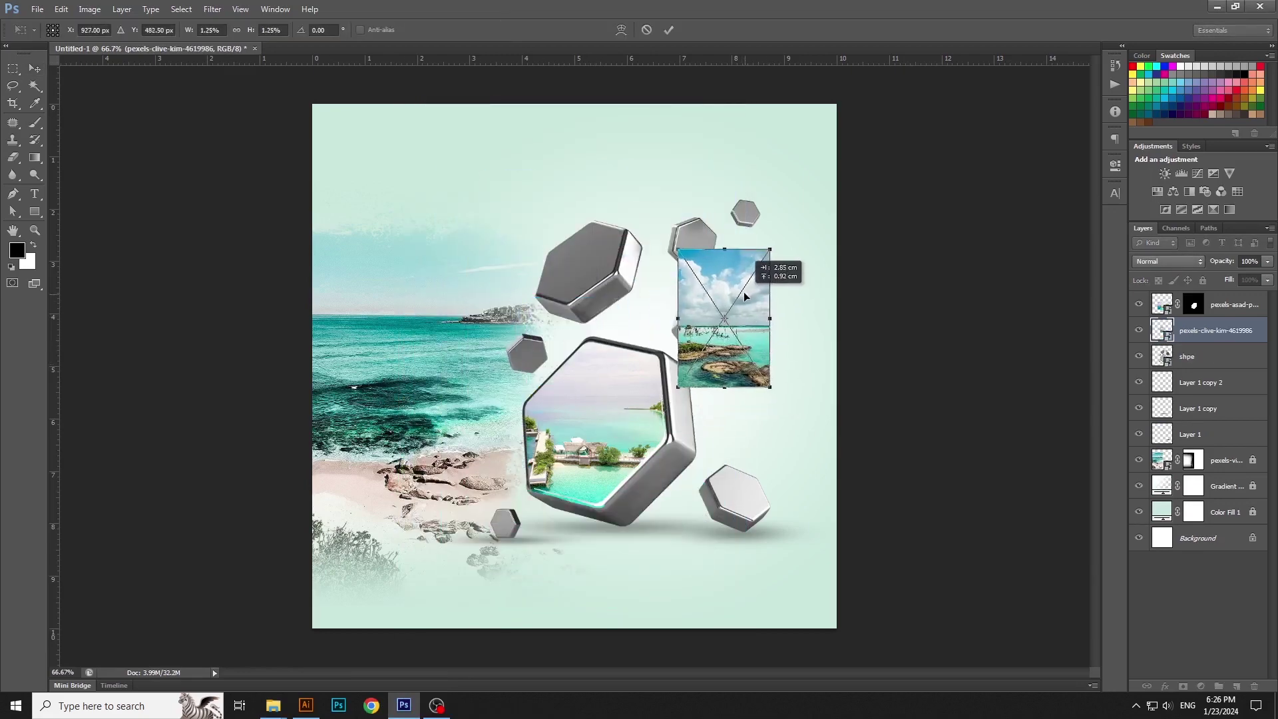
pyautogui.press('Return')
# Select the right-hand hexagon's front face on the shpe layer with the Magic Wand and mask the lagoon photo to it
pyautogui.click(1198, 357)
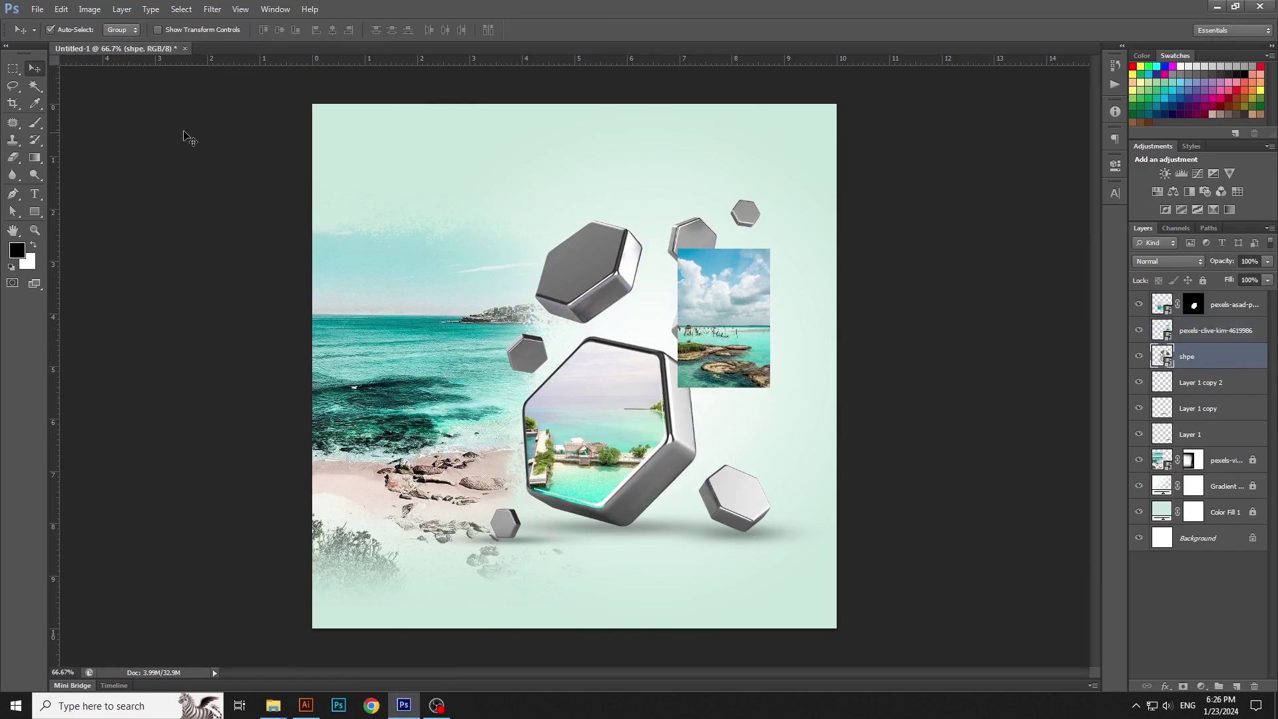
pyautogui.click(34, 86)
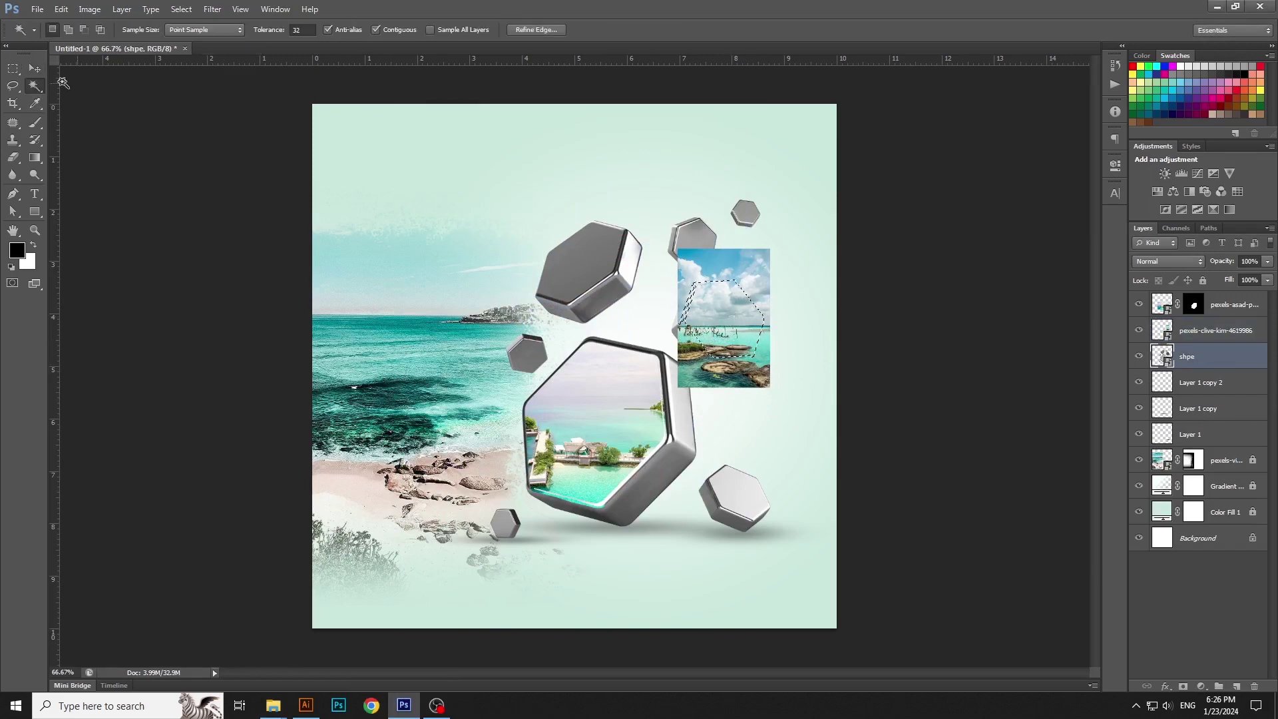
pyautogui.click(31, 73)
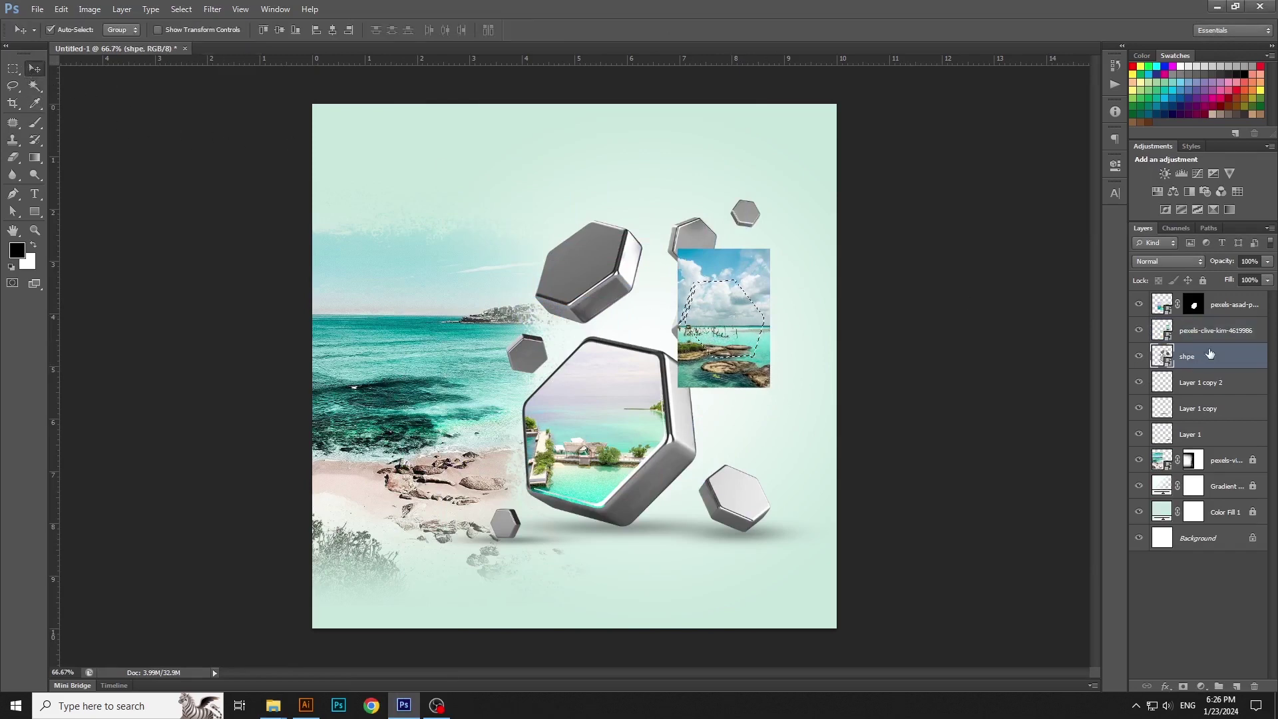
pyautogui.click(1183, 687)
pyautogui.hotkey('ctrl', 'z')
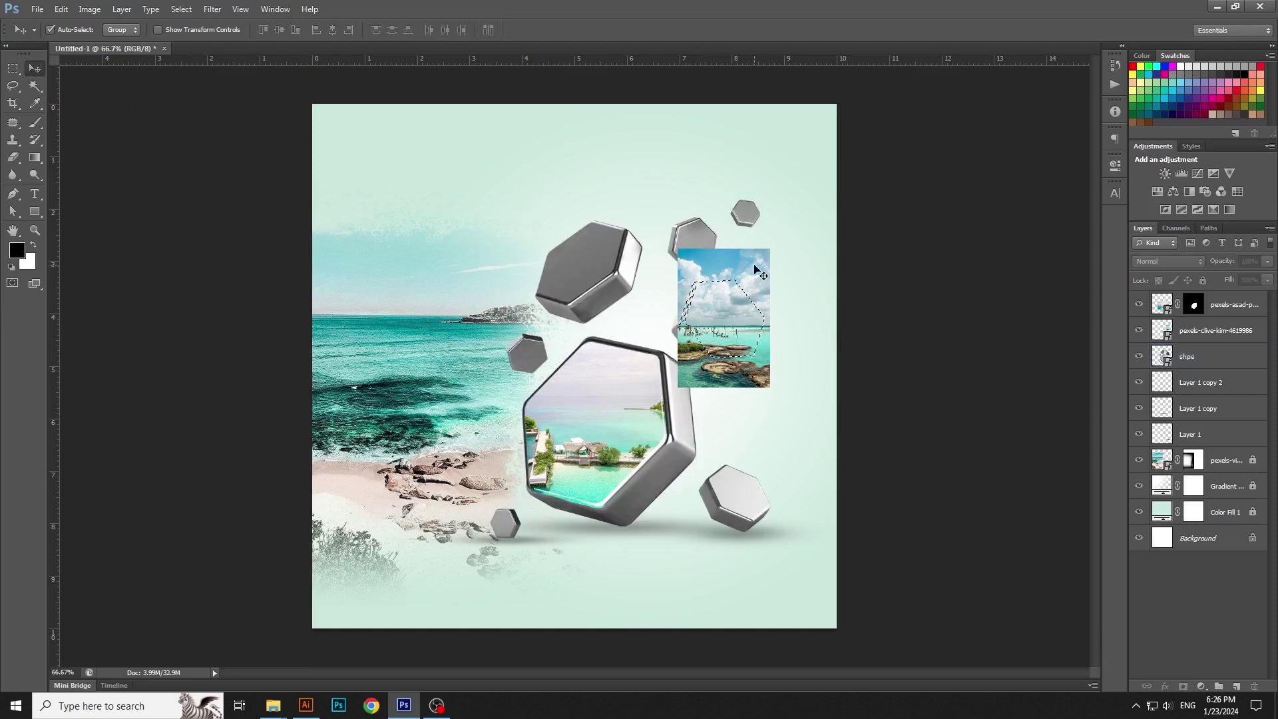
pyautogui.hotkey('alt', ']')
pyautogui.click(1184, 687)
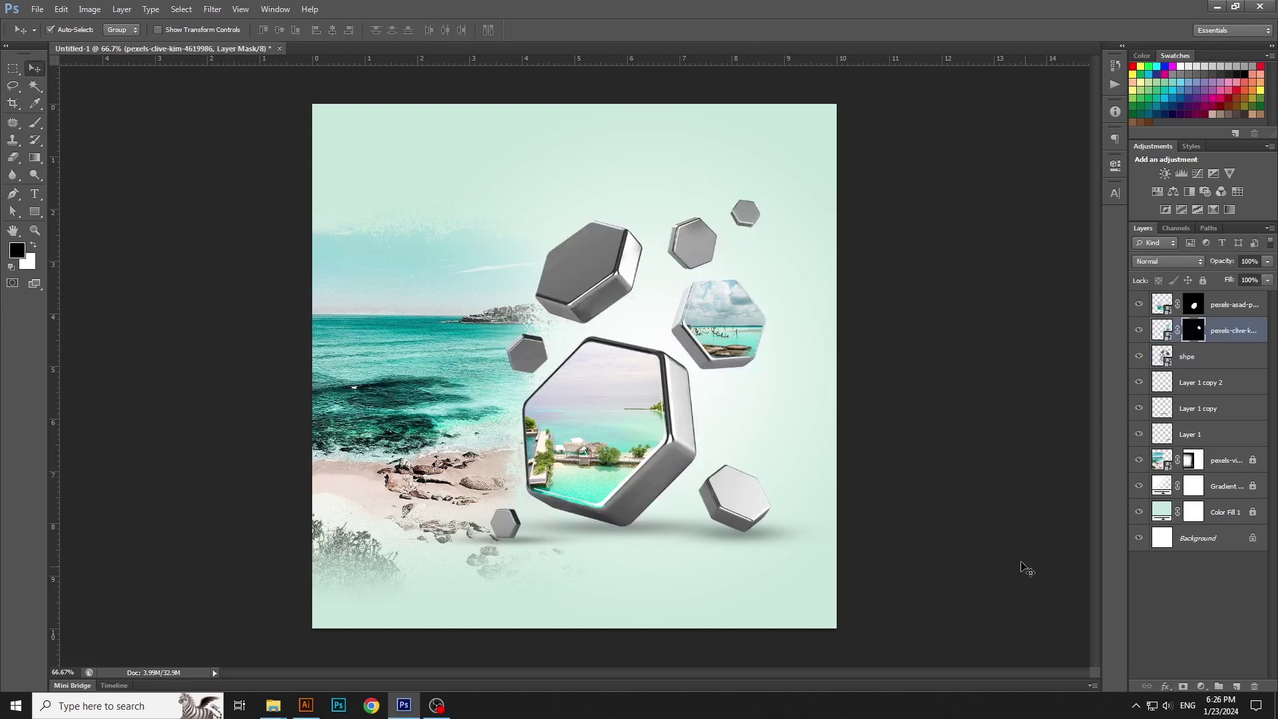
# Place the 14013212 palm beach photo above the shpe layer and scale it down over the upper-left hexagon
pyautogui.click(589, 273)
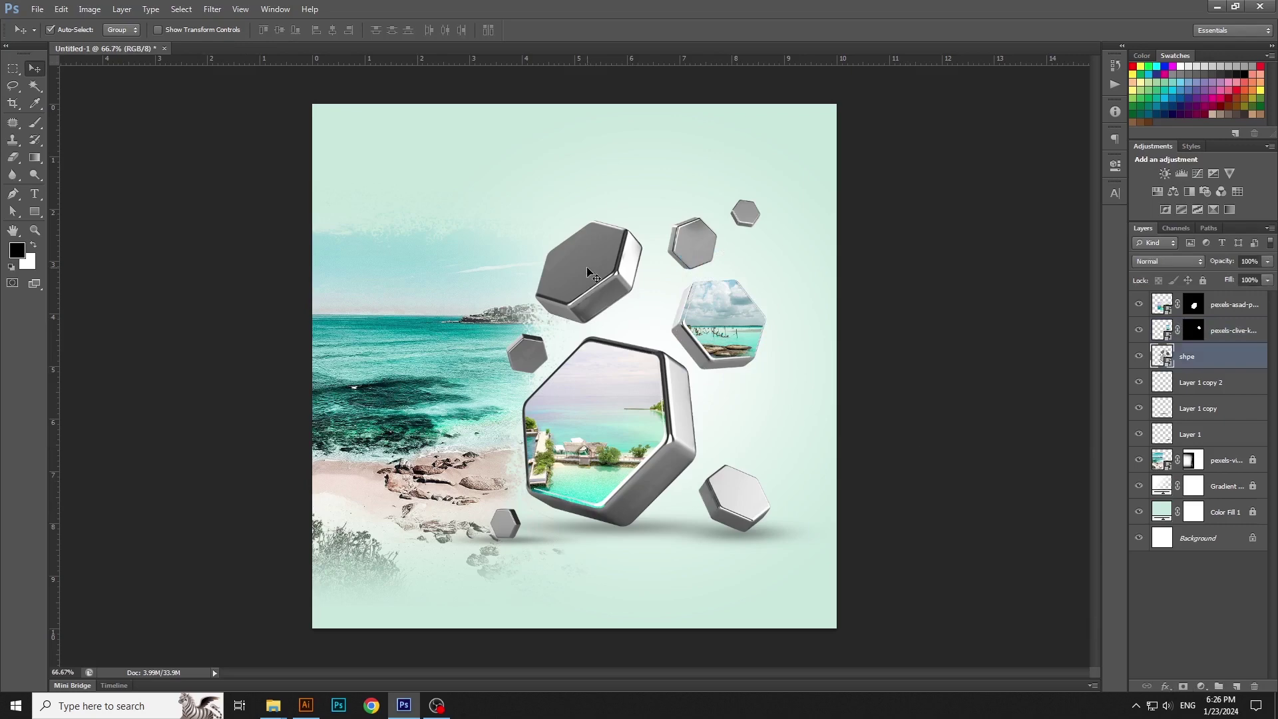
pyautogui.moveTo(273, 705)
pyautogui.click(418, 639)
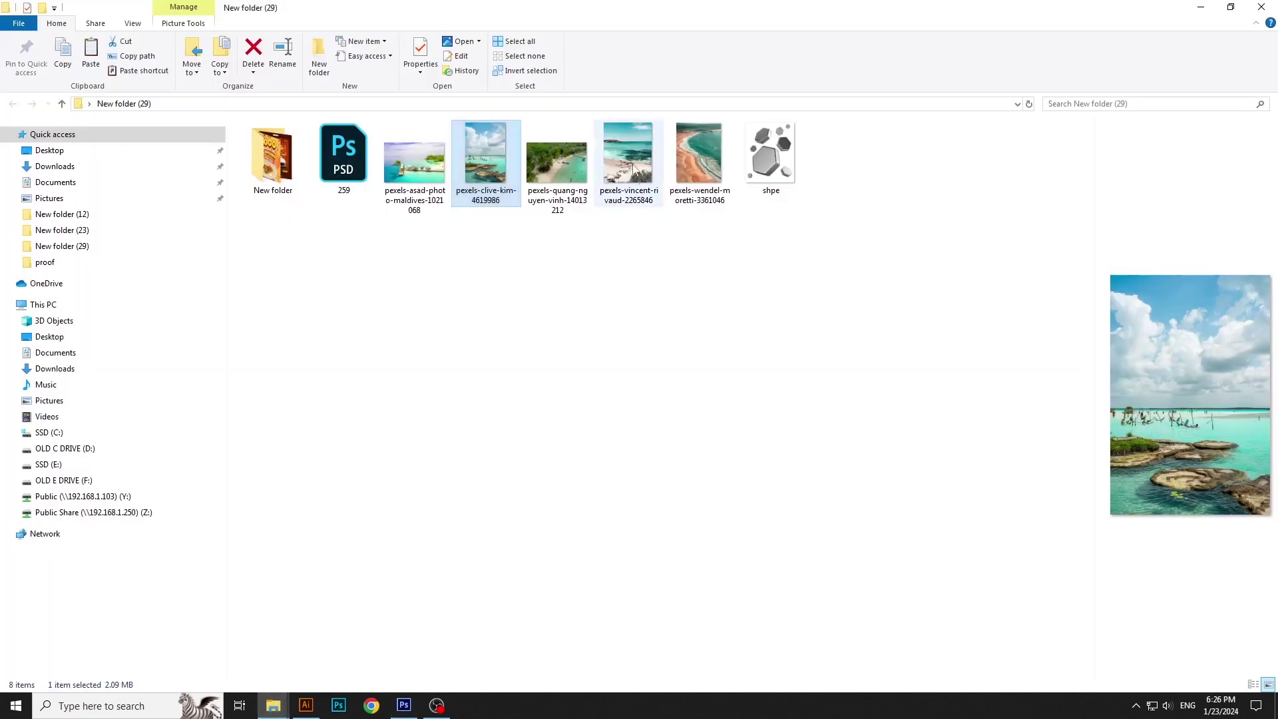
pyautogui.click(569, 161)
pyautogui.moveTo(569, 161); pyautogui.dragTo(579, 291)
pyautogui.press('Return')
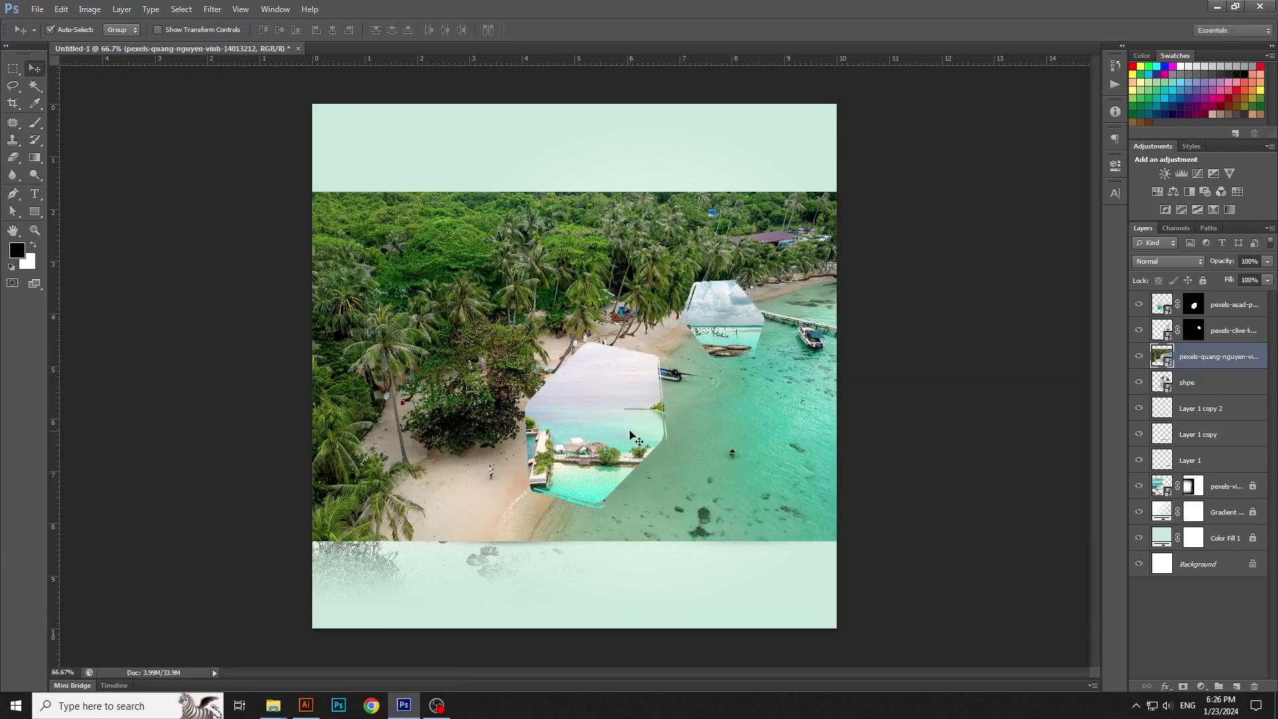
pyautogui.hotkey('ctrl', 't')
pyautogui.moveTo(837, 541); pyautogui.dragTo(633, 301)
pyautogui.press('Return')
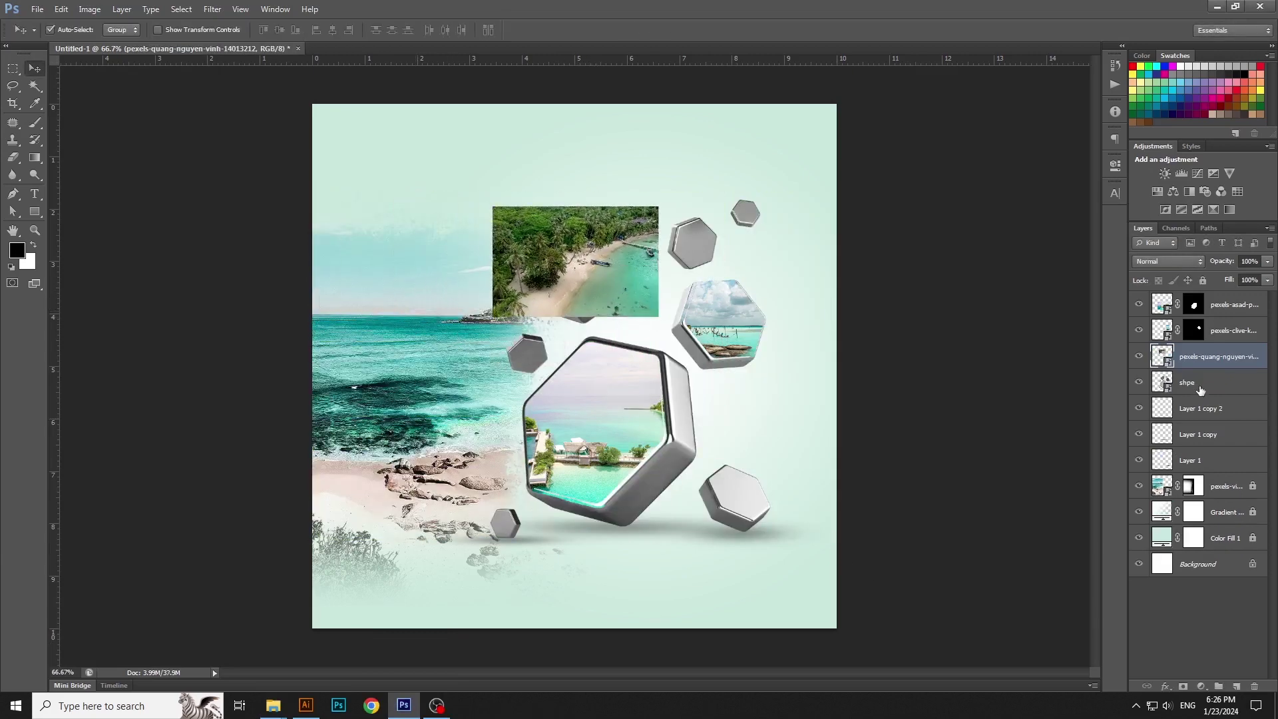
# Select the upper-left hexagon on the shpe layer with the Magic Wand and mask the palm beach photo to that selection
pyautogui.click(1200, 384)
pyautogui.click(37, 86)
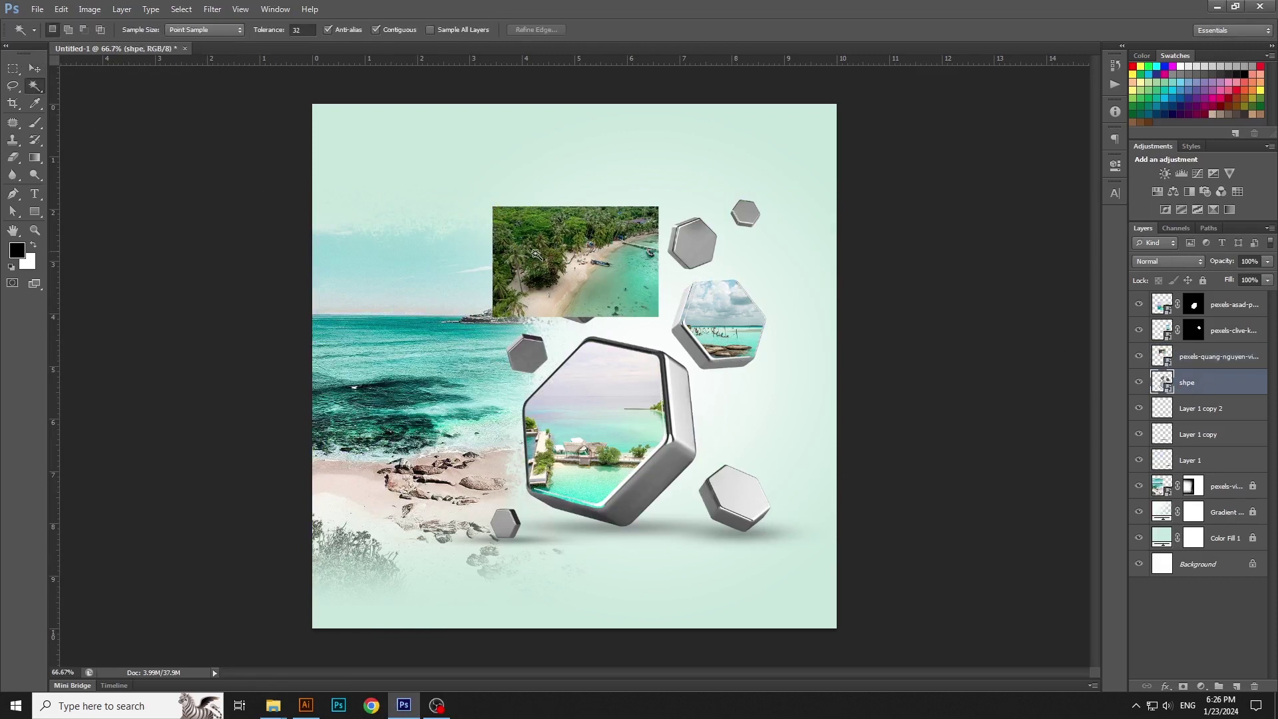
pyautogui.click(566, 270)
pyautogui.click(35, 70)
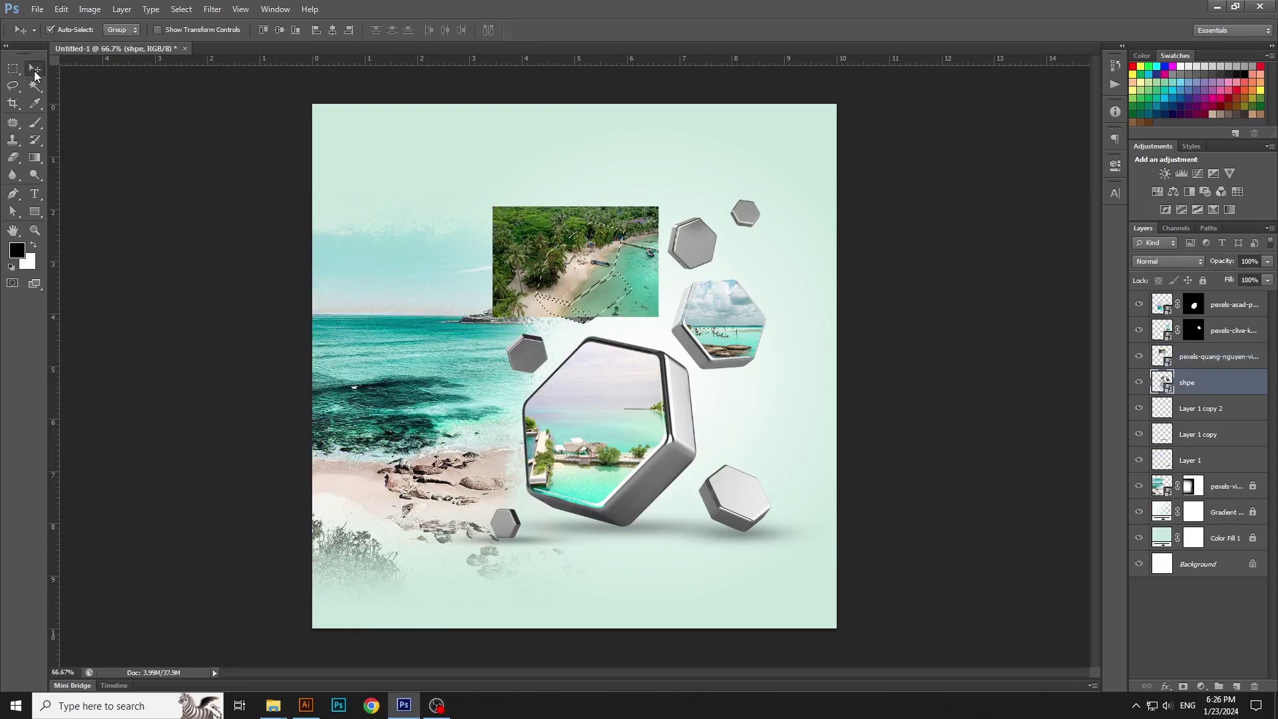
pyautogui.click(1219, 357)
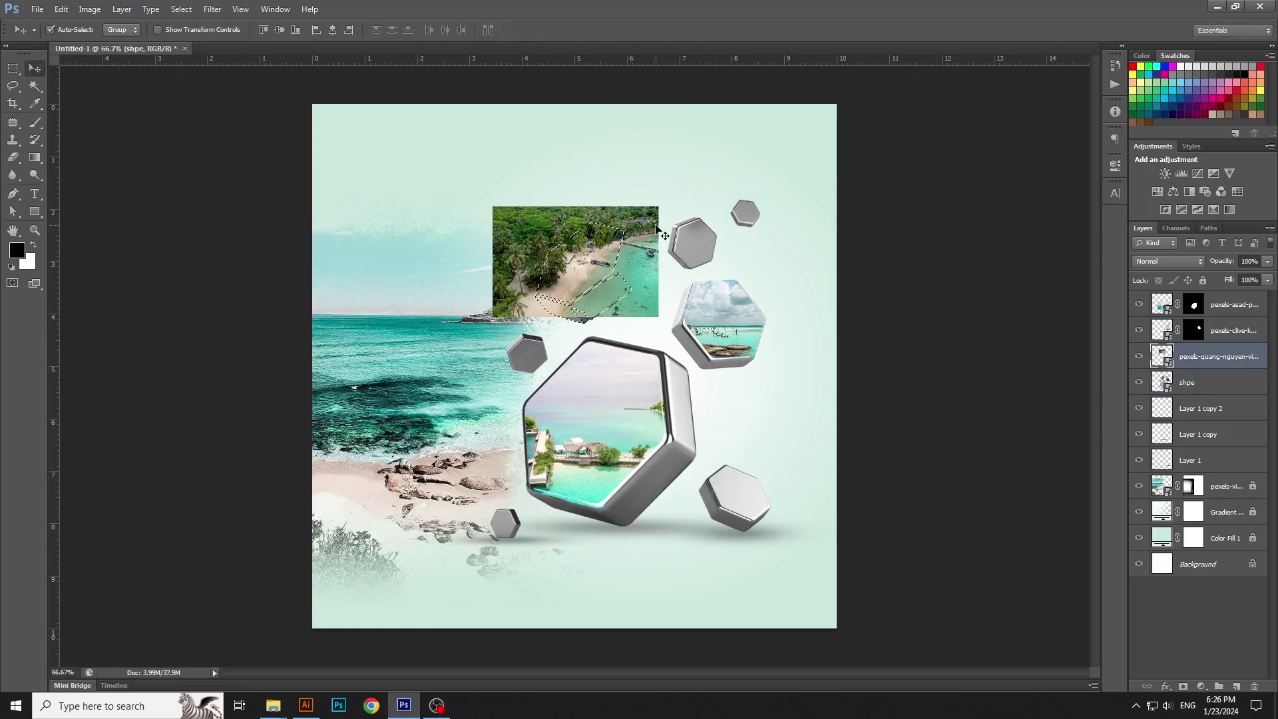
pyautogui.click(1184, 687)
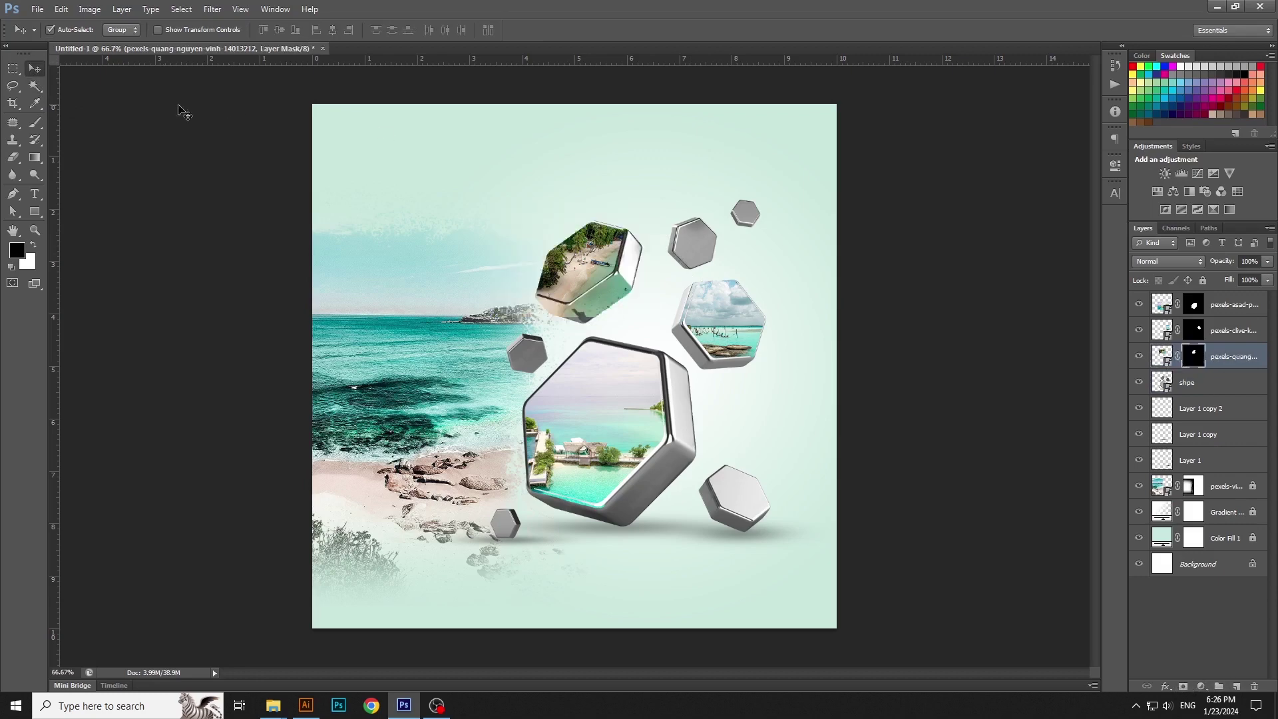
# Paint black with a smaller soft brush on the palm beach photo's mask to clear the photo from the upper-left hexagon's side faces
pyautogui.click(36, 123)
pyautogui.click(34, 246)
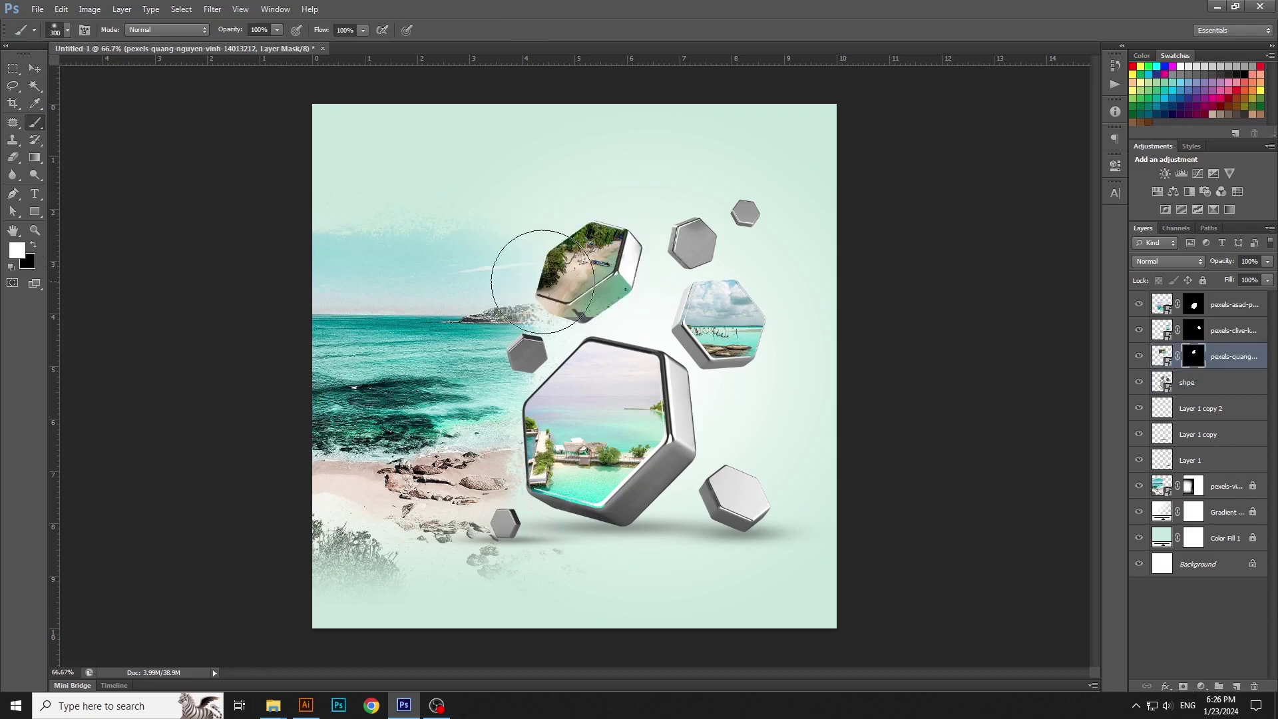
pyautogui.scroll(3, 572, 280)
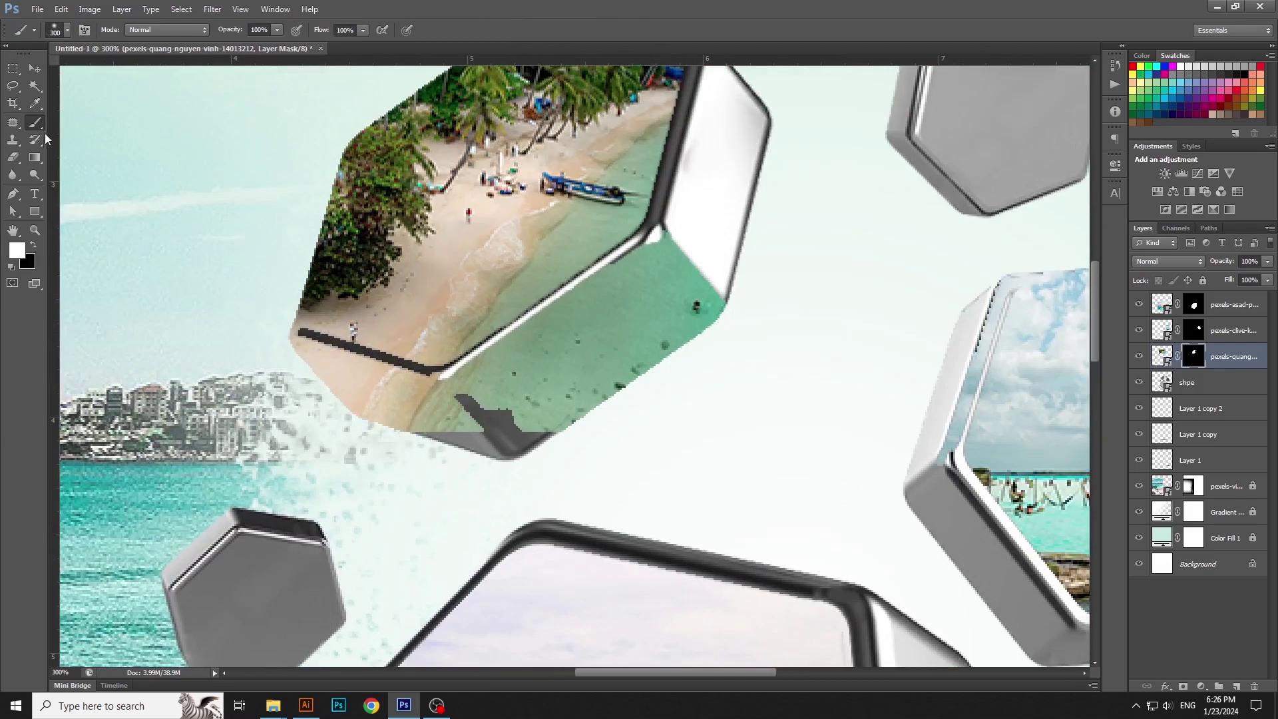
pyautogui.click(60, 30)
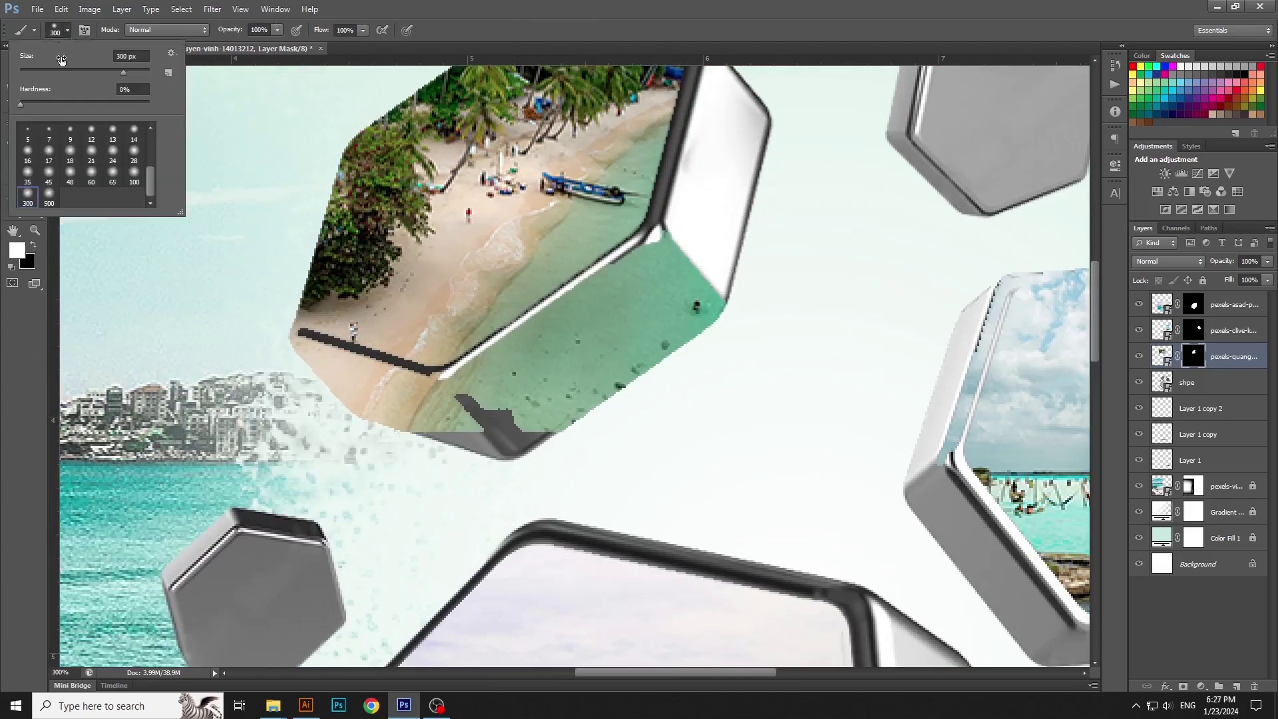
pyautogui.click(704, 213)
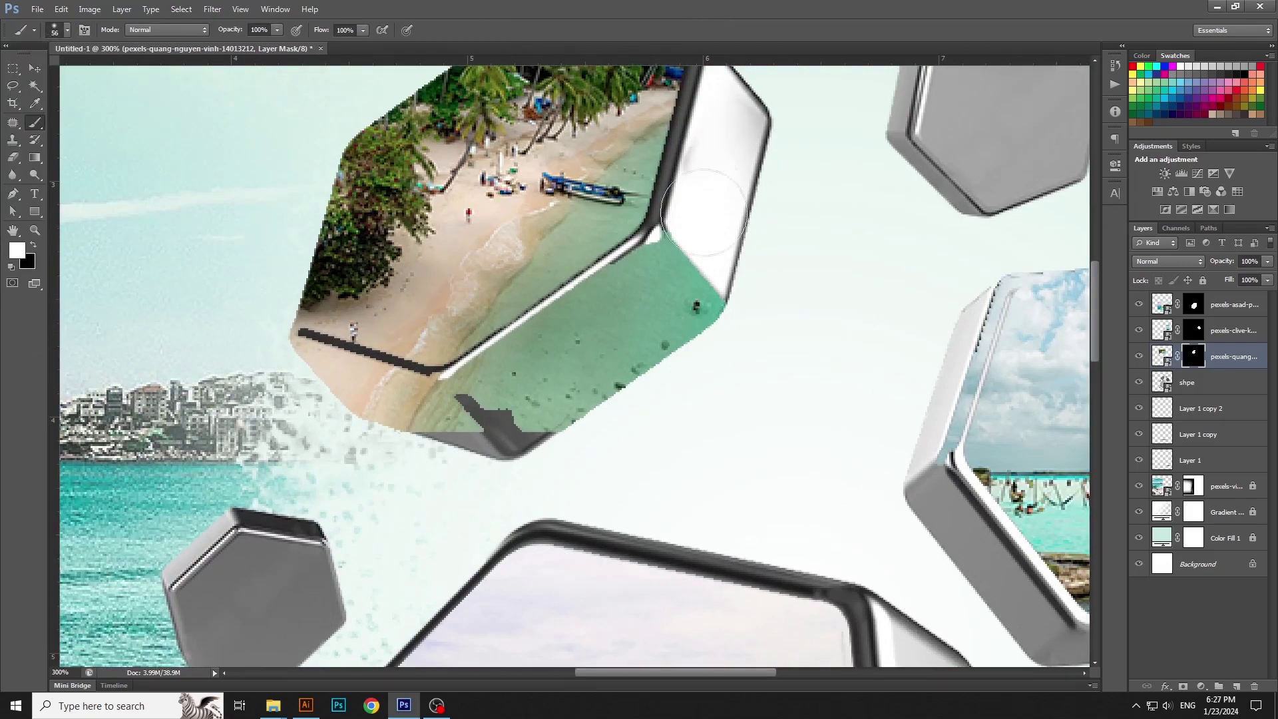
pyautogui.click(23, 32)
pyautogui.click(94, 114)
pyautogui.click(60, 30)
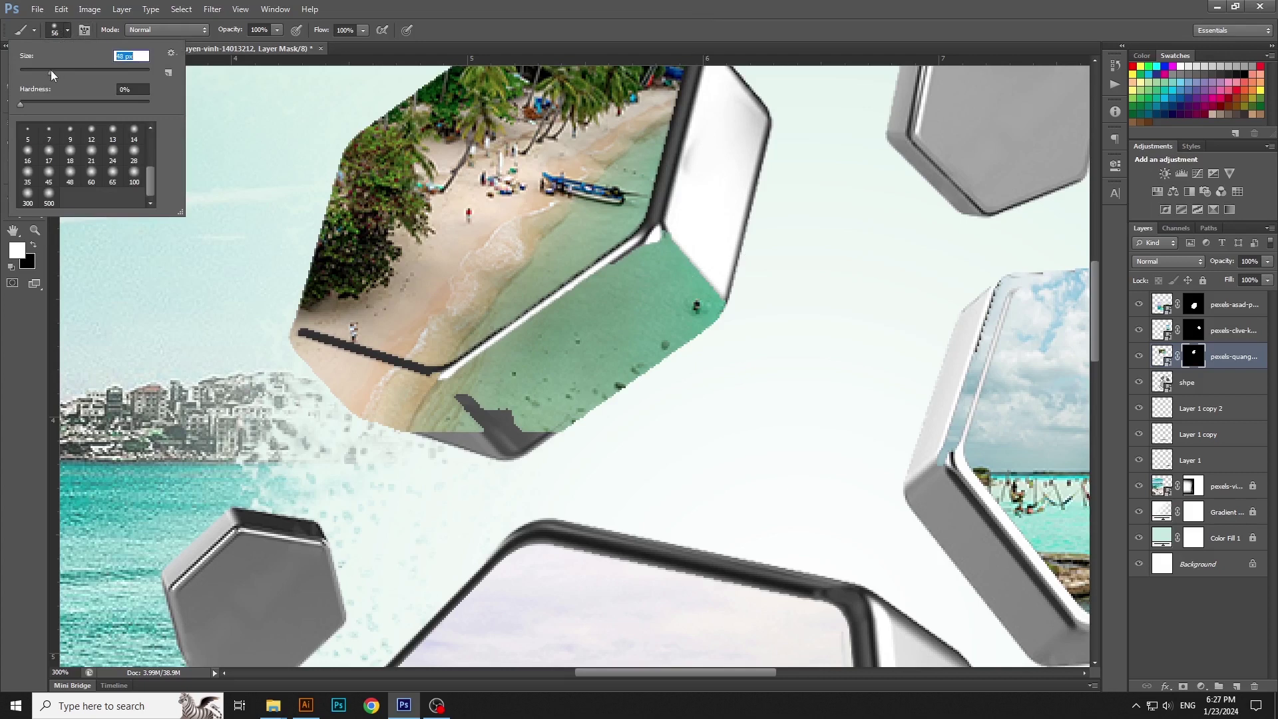
pyautogui.click(529, 13)
pyautogui.scroll(2, 765, 380)
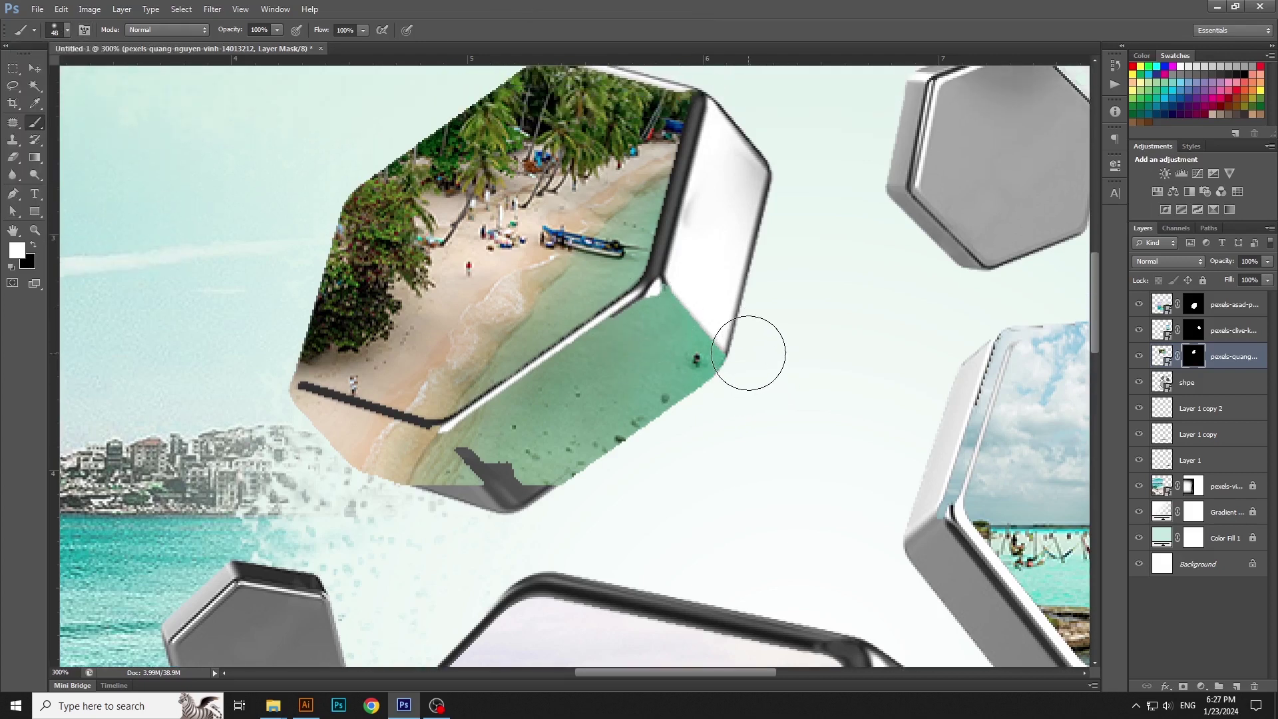
pyautogui.moveTo(748, 353); pyautogui.dragTo(630, 426)
pyautogui.hotkey('ctrl', 'z')
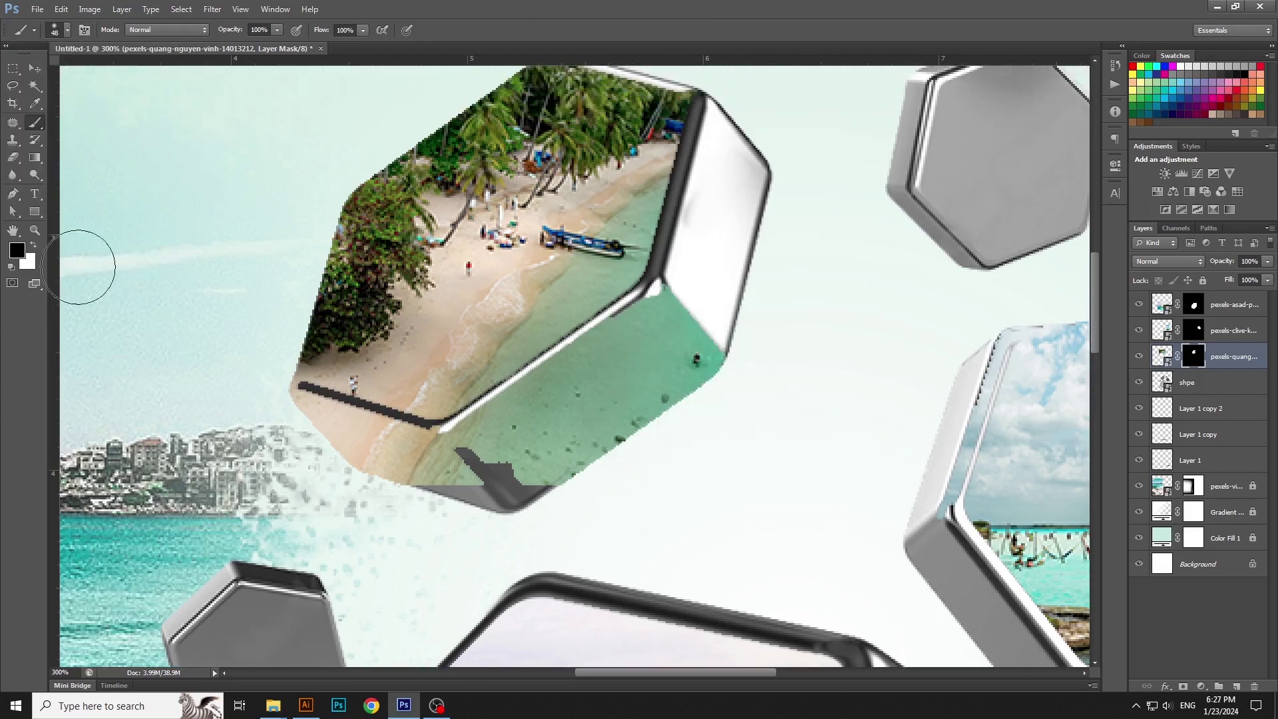
pyautogui.moveTo(736, 353)
pyautogui.mouseDown()
pyautogui.moveTo(664, 399)
pyautogui.moveTo(722, 319)
pyautogui.moveTo(706, 313)
pyautogui.moveTo(541, 428)
pyautogui.moveTo(413, 472)
pyautogui.mouseUp()
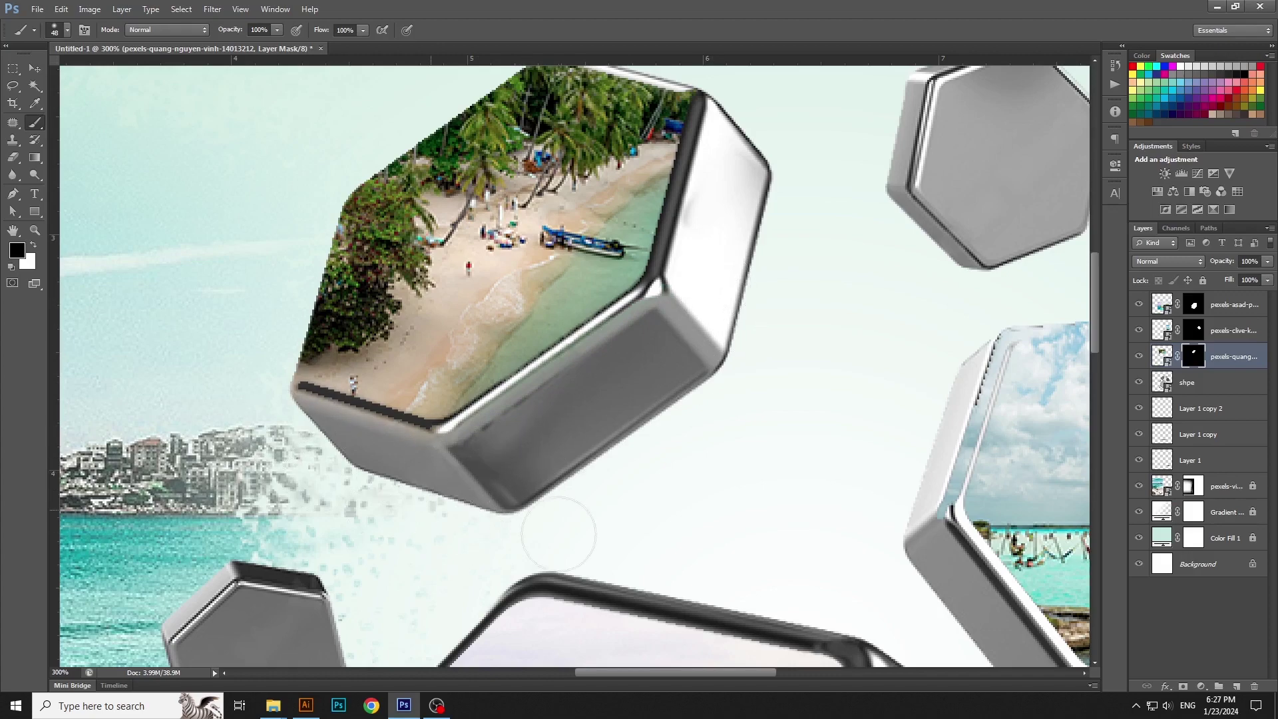
pyautogui.hotkey('ctrl', '0')
pyautogui.press('v')
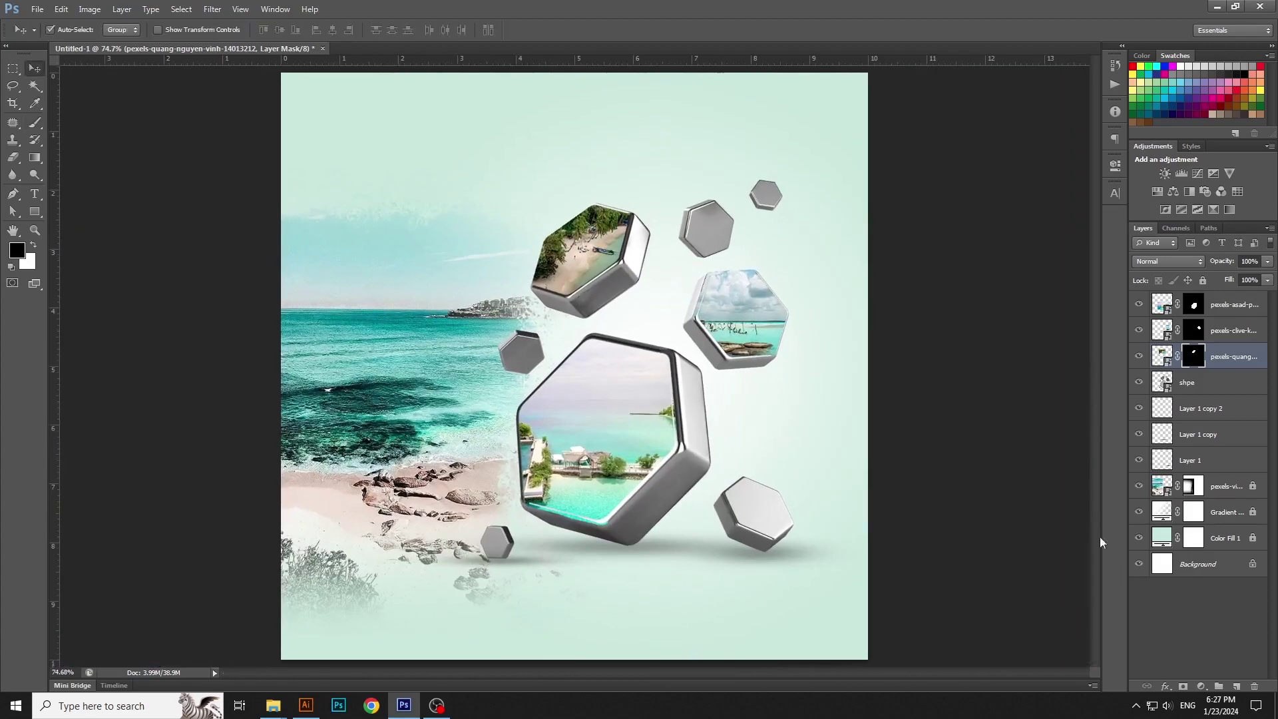
# Place the 3361046 red-sand coast photo above the shpe layer, scaled to about 1.38% over the lower-right hexagon
pyautogui.click(1044, 440)
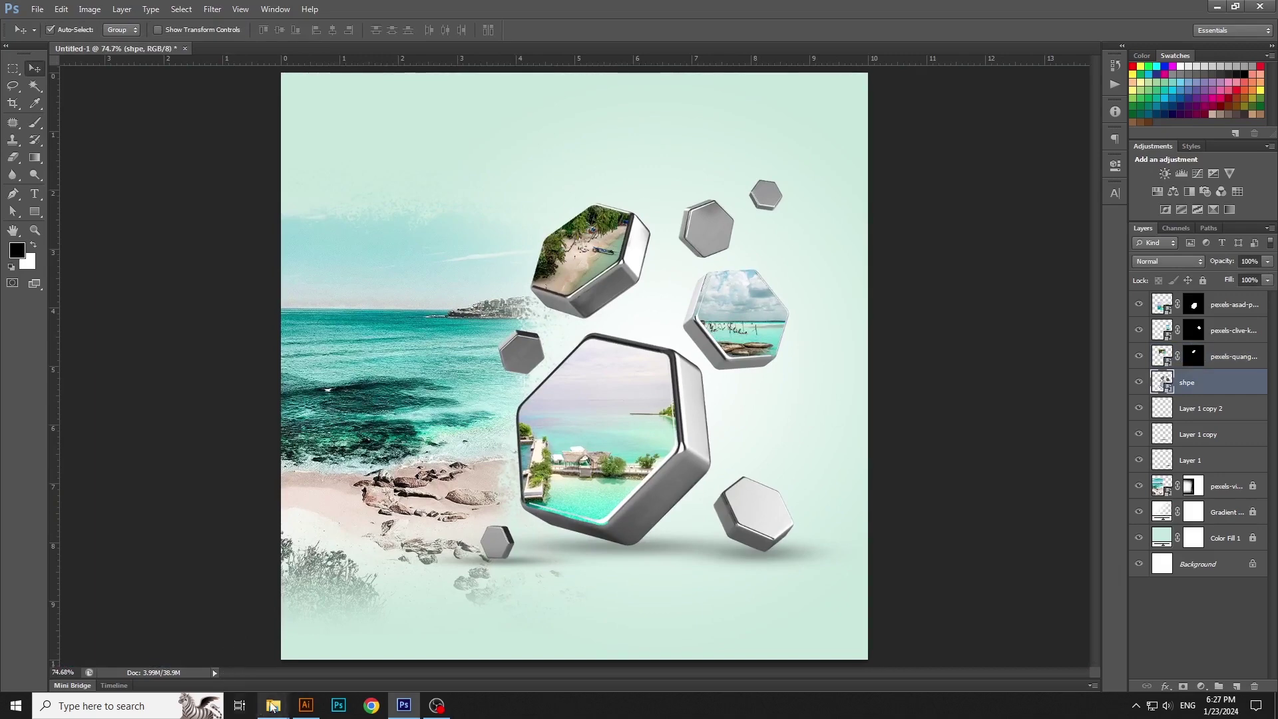
pyautogui.click(413, 645)
pyautogui.moveTo(699, 160); pyautogui.dragTo(785, 454)
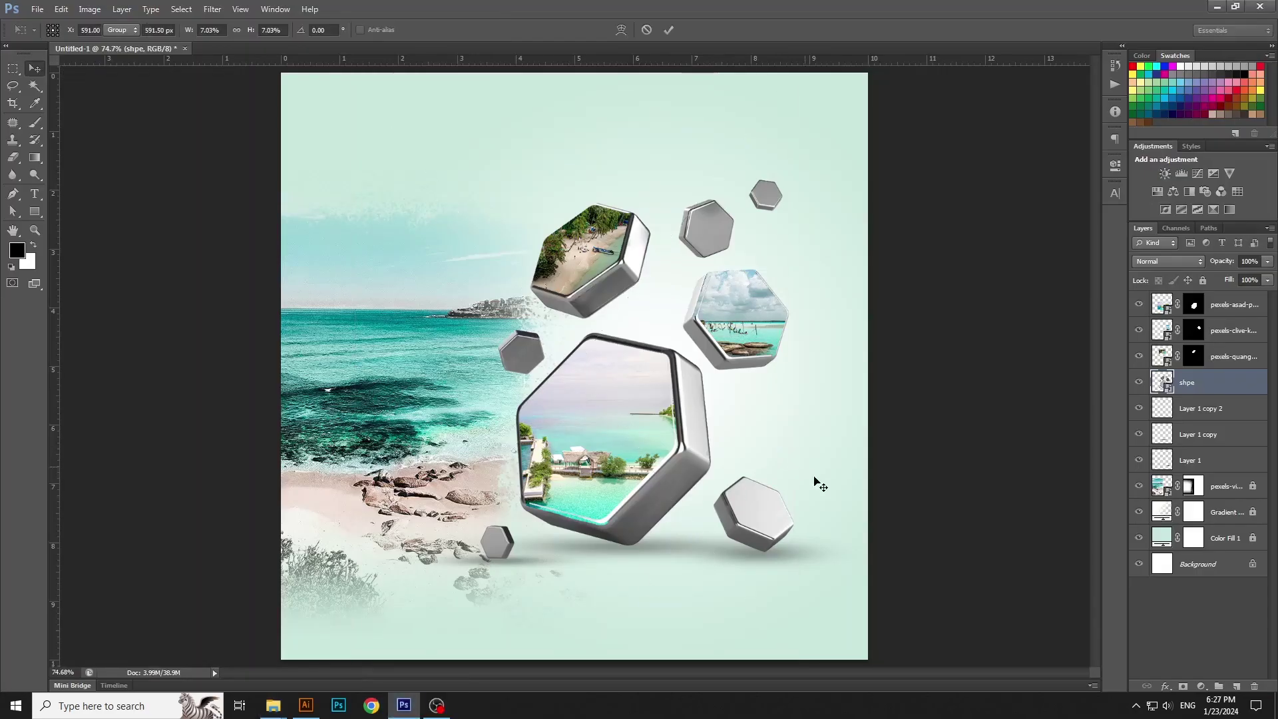
pyautogui.moveTo(353, 74); pyautogui.dragTo(761, 488)
pyautogui.moveTo(789, 570); pyautogui.dragTo(802, 575)
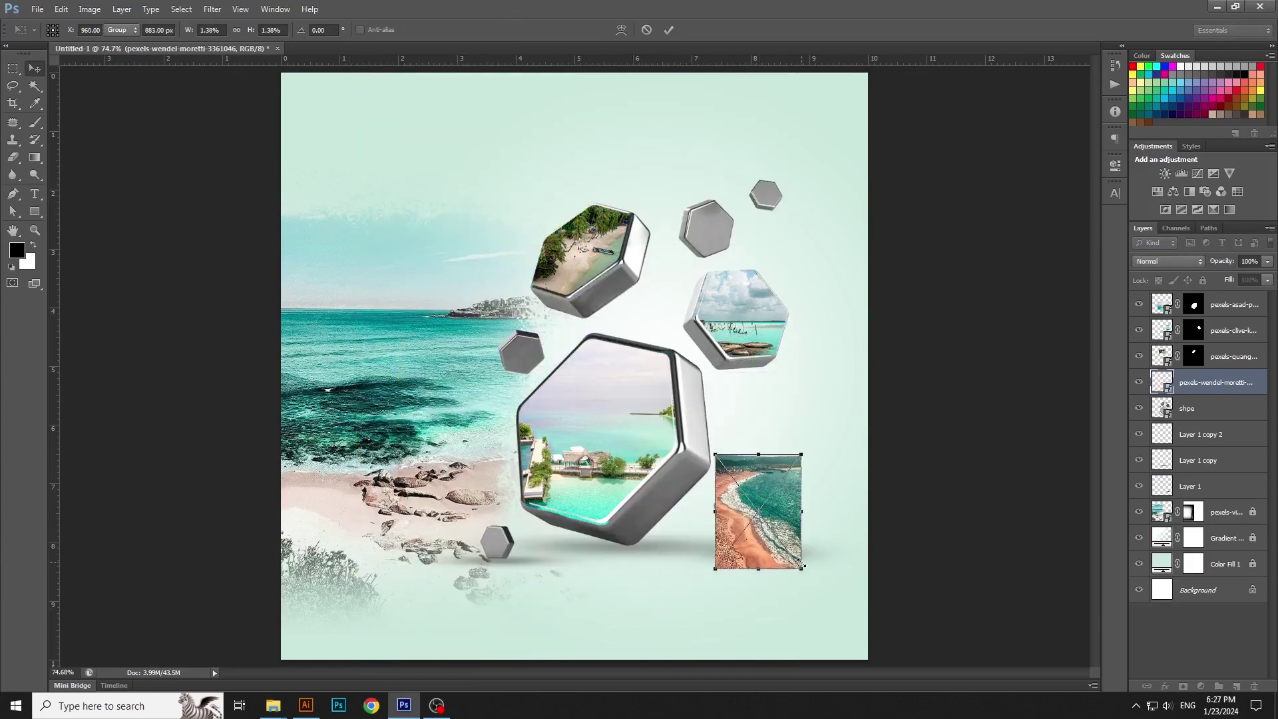
pyautogui.press('Return')
# Select the lower-right hexagon's front face on the shpe layer with the Magic Wand and mask the coast photo to it
pyautogui.click(35, 85)
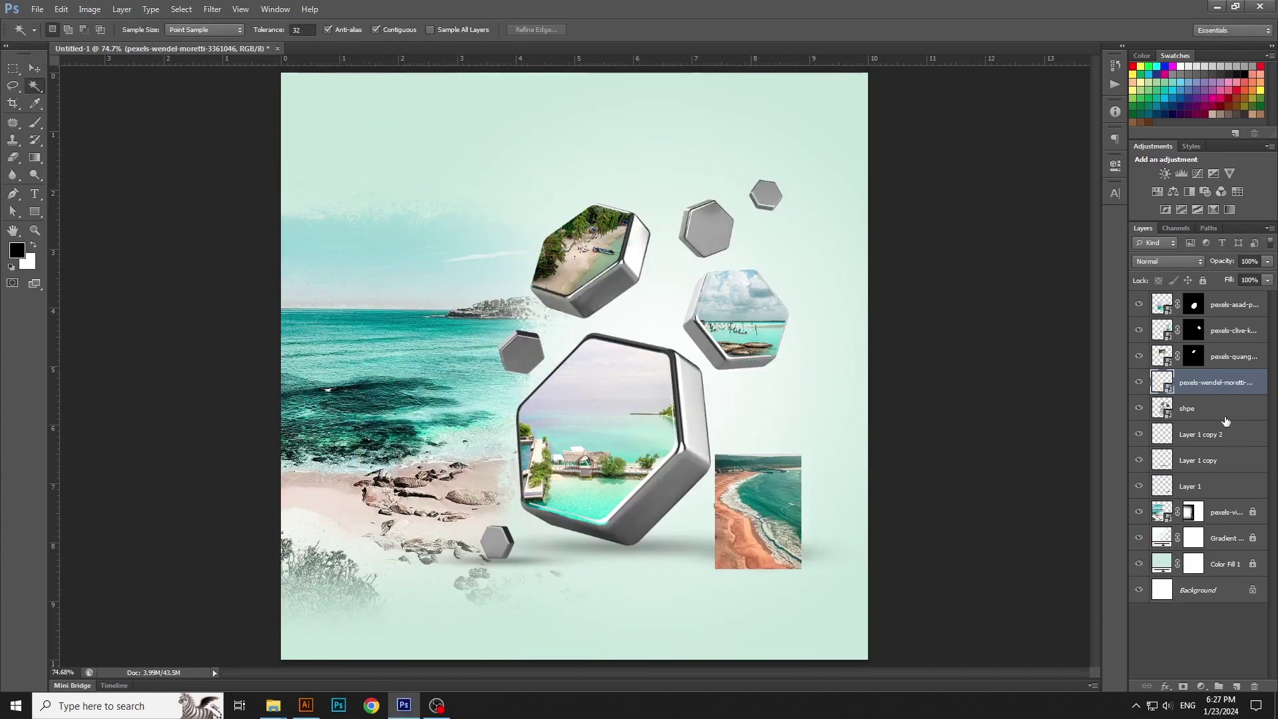
pyautogui.click(1192, 408)
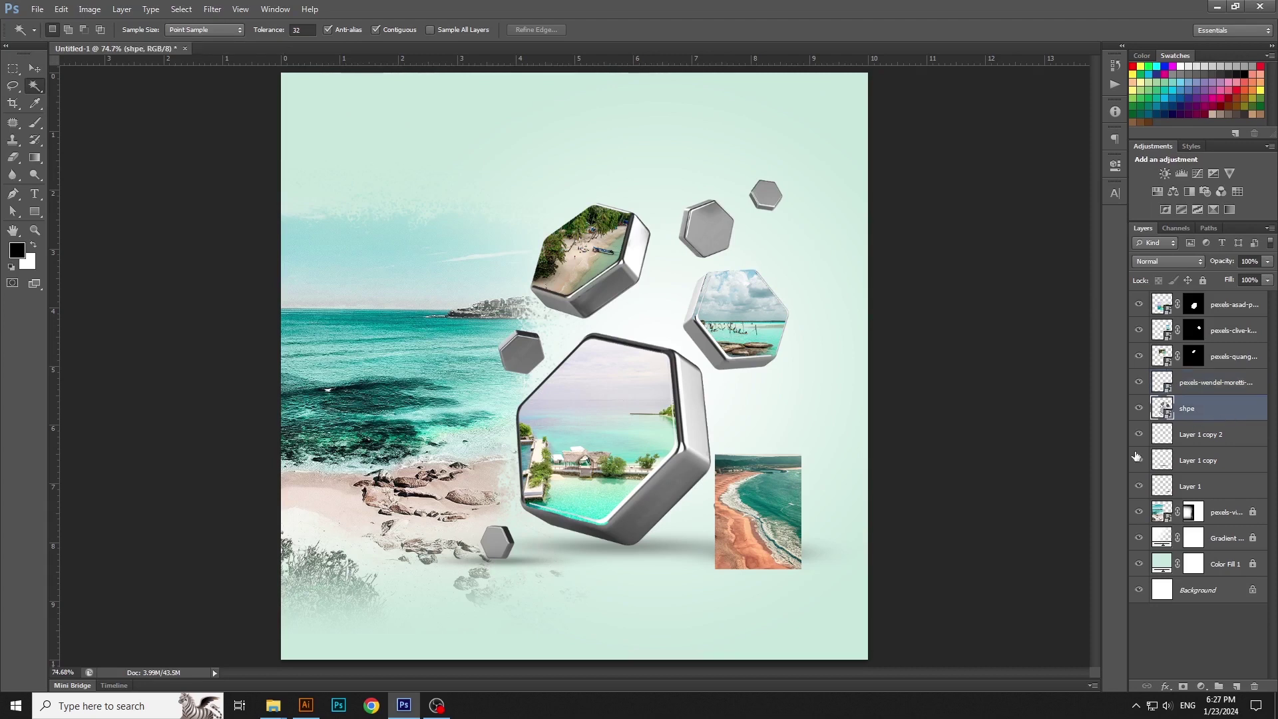
pyautogui.click(35, 68)
pyautogui.hotkey('alt', ']')
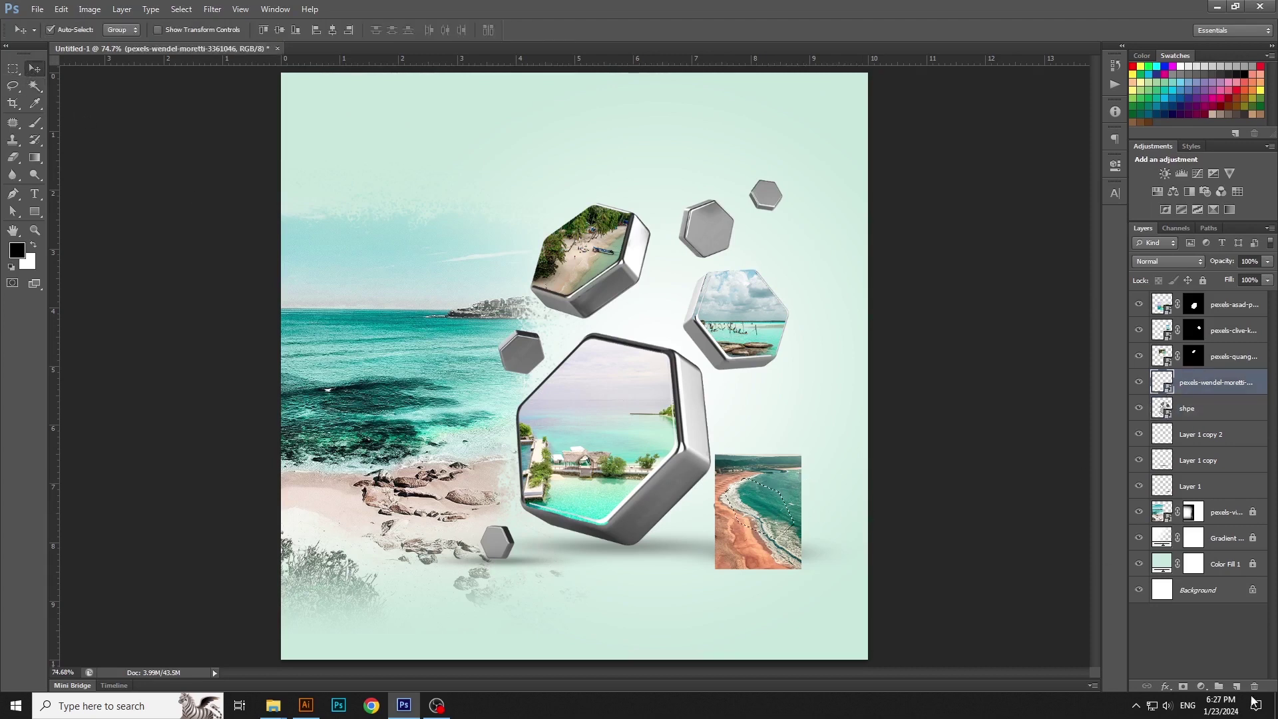
pyautogui.click(1183, 686)
pyautogui.click(988, 562)
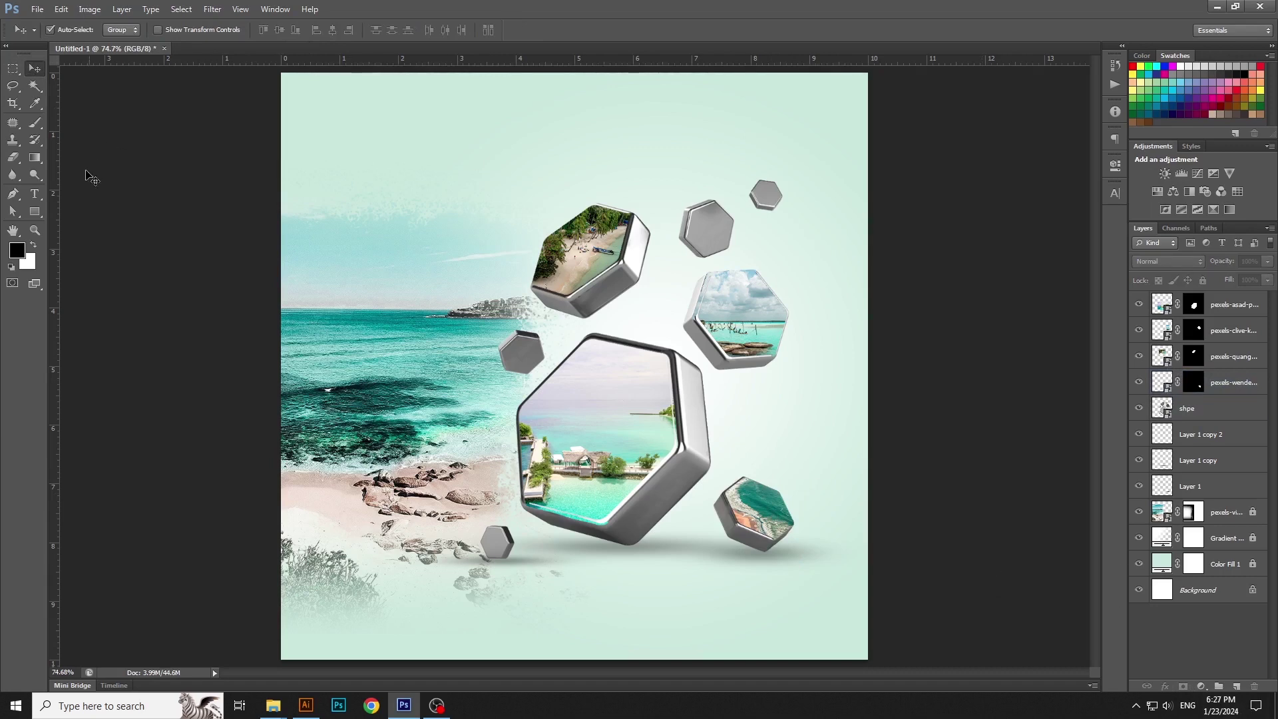
# Add the text "It's Time to" in black Helvetica Neue near the canvas's upper edge and enlarge it to heading size
pyautogui.click(36, 194)
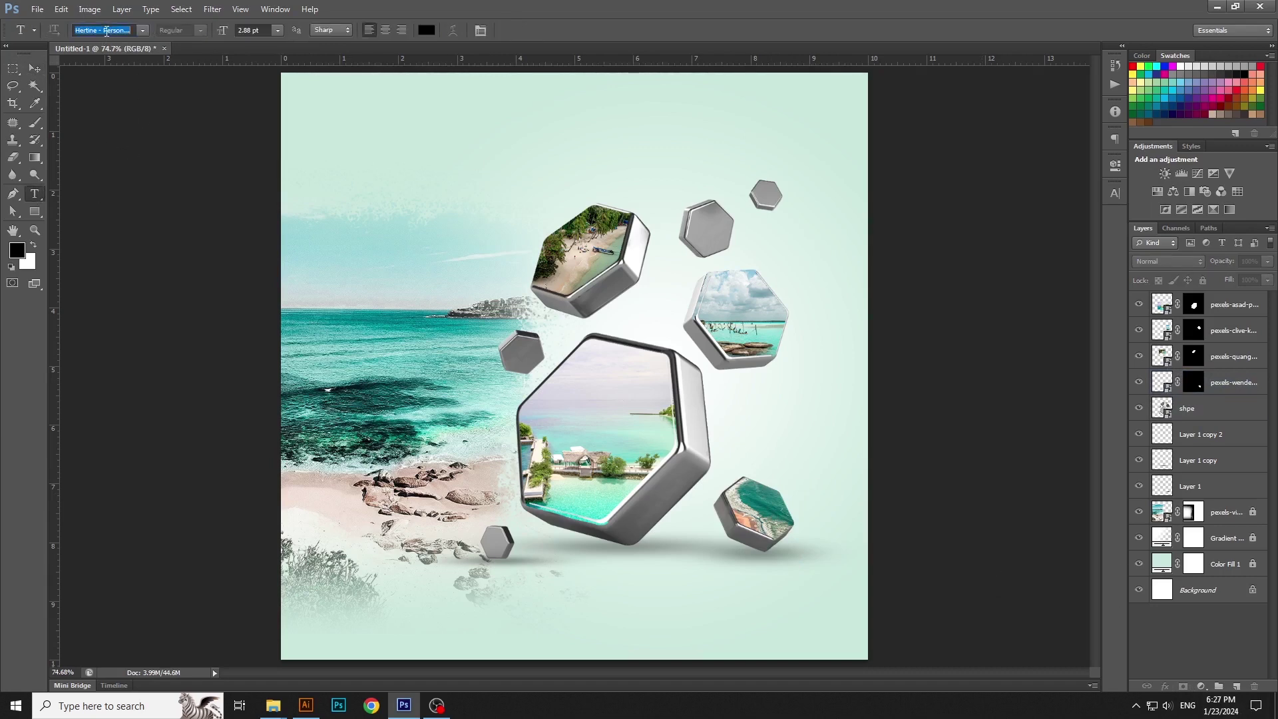
pyautogui.press('Down')
pyautogui.click(374, 148)
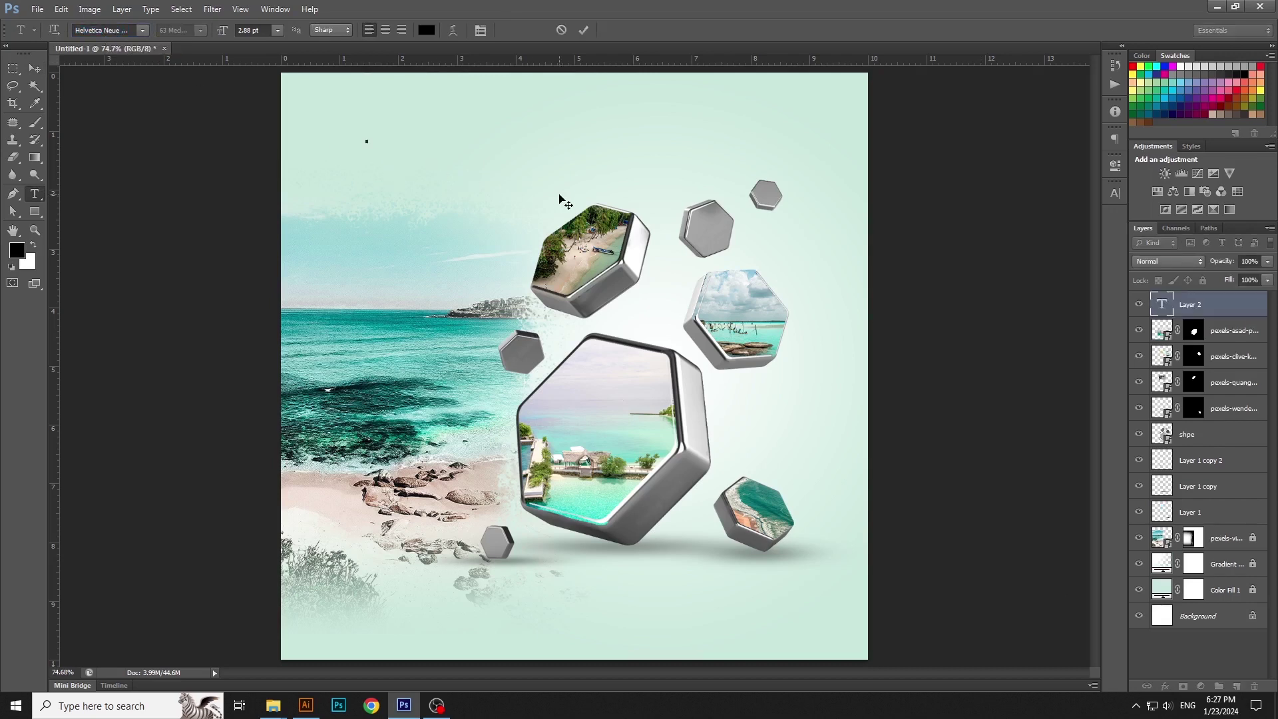
pyautogui.write("It's Time to")
pyautogui.hotkey('ctrl', 'Return')
pyautogui.hotkey('ctrl', 't')
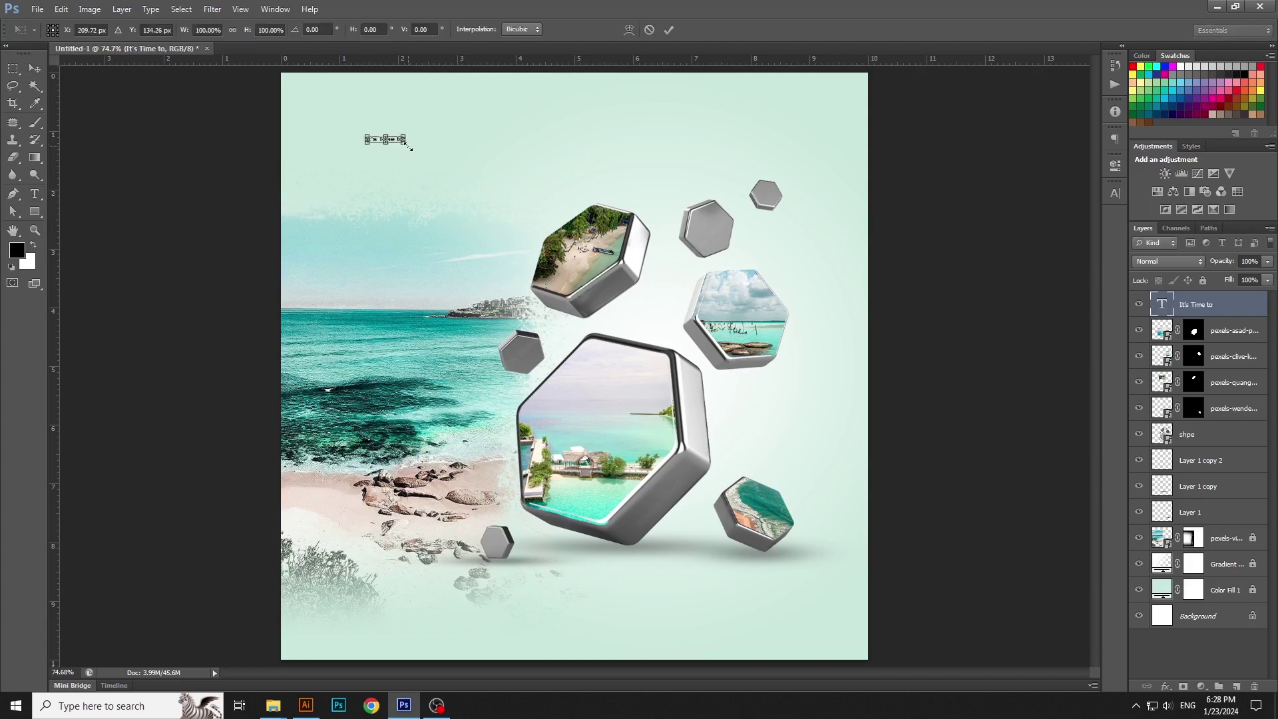
pyautogui.moveTo(405, 144); pyautogui.dragTo(502, 149)
pyautogui.press('Return')
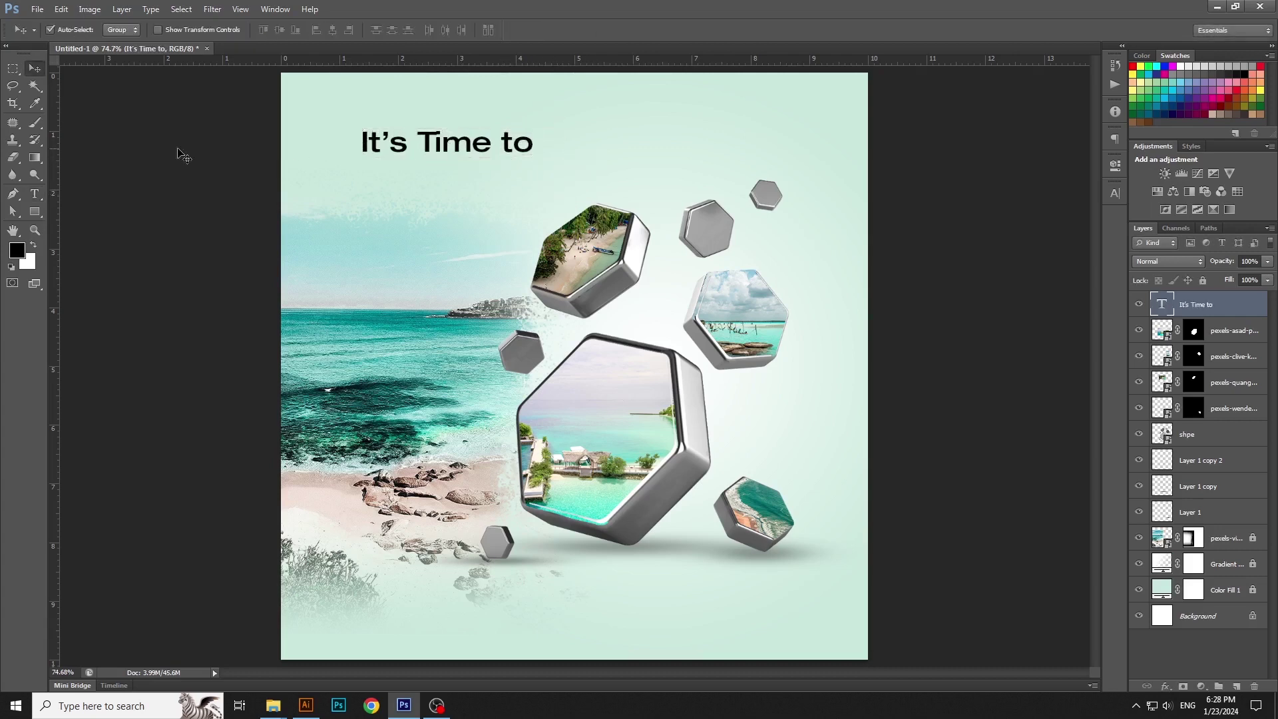
# Add the text "Travel" in the Hugs and Kisses script font and enlarge it around the "It's Time to" heading
pyautogui.click(40, 193)
pyautogui.click(637, 137)
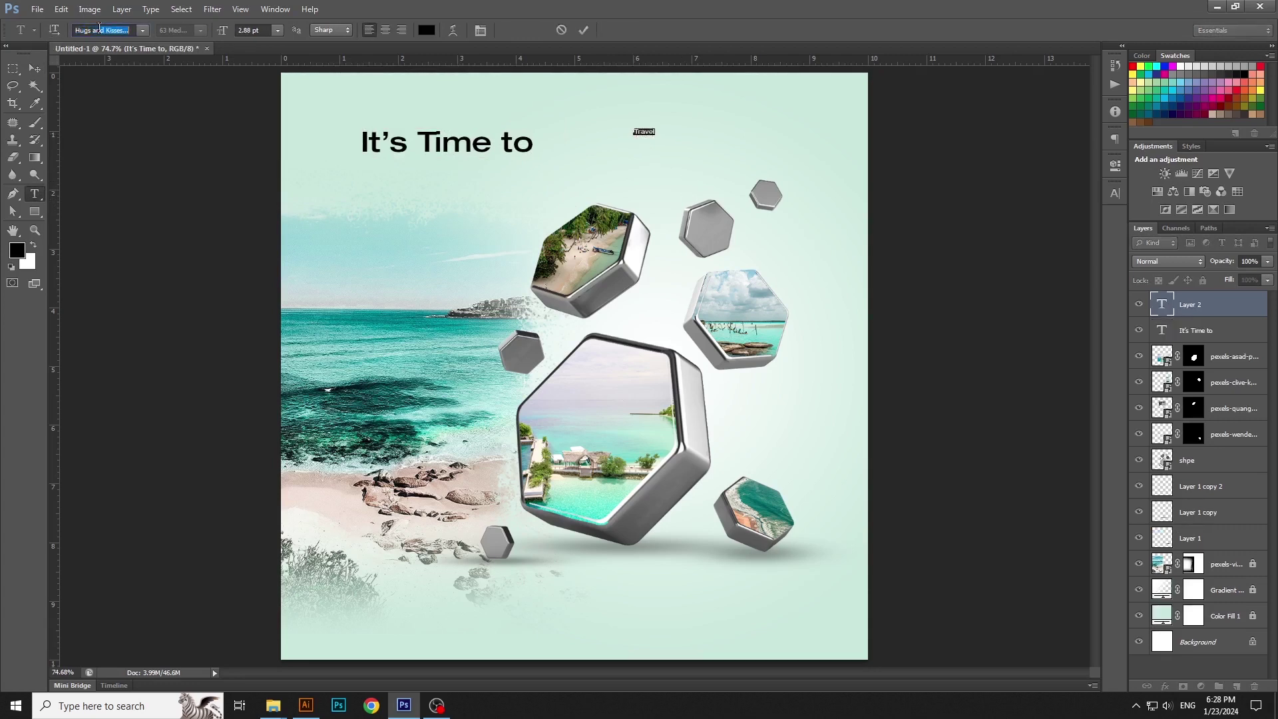
pyautogui.press('Return')
pyautogui.click(40, 72)
pyautogui.hotkey('ctrl', 't')
pyautogui.moveTo(652, 141); pyautogui.dragTo(463, 169)
pyautogui.moveTo(465, 248); pyautogui.dragTo(454, 215)
pyautogui.press('Return')
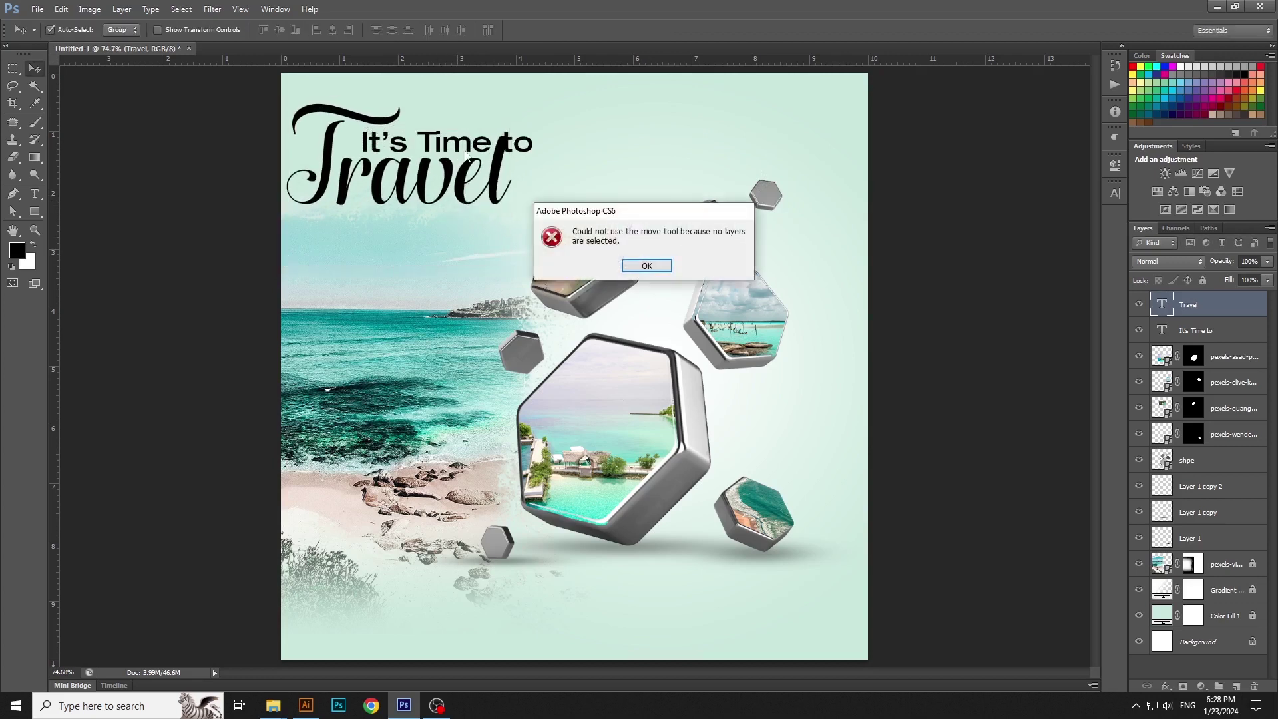
pyautogui.press('Return')
# Move both heading texts slightly right and down, and scale "It's Time to" down to fit between the T and l of "Travel"
pyautogui.keyDown('shift'); pyautogui.click(446, 147); pyautogui.keyUp('shift')
pyautogui.moveTo(456, 180); pyautogui.dragTo(498, 189)
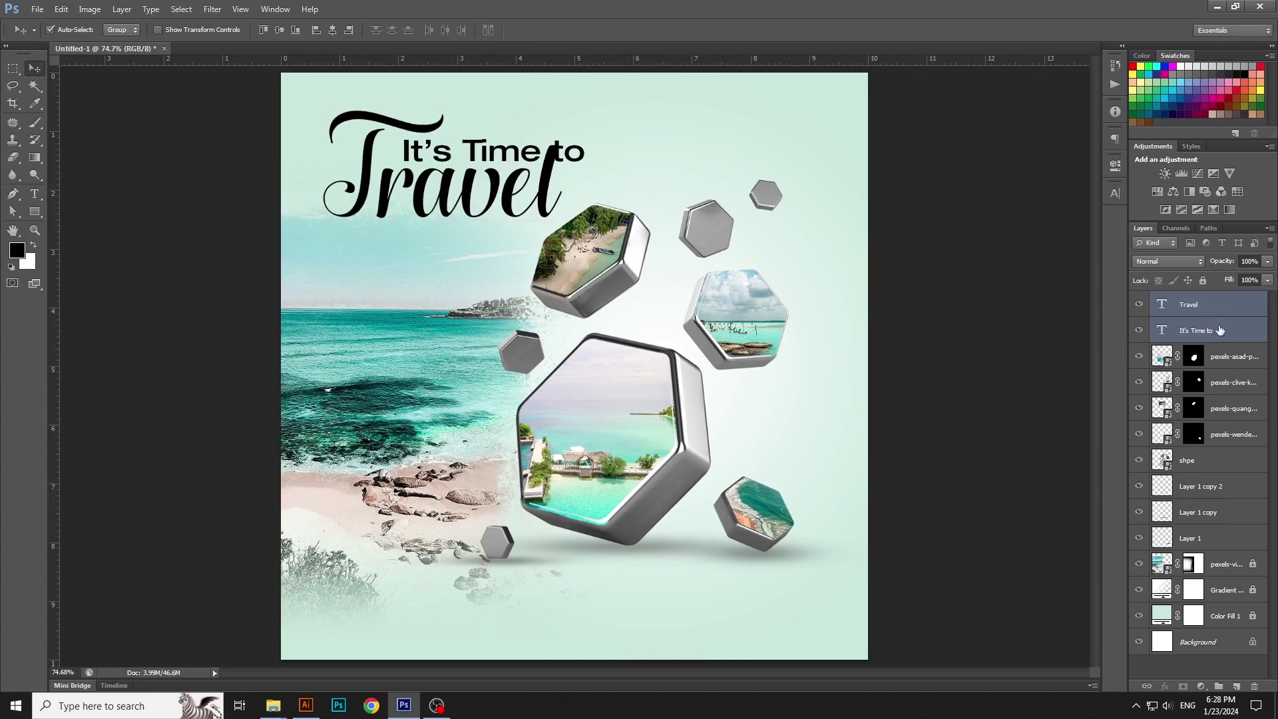
pyautogui.click(1219, 331)
pyautogui.hotkey('ctrl', 't')
pyautogui.moveTo(584, 167); pyautogui.dragTo(509, 163)
pyautogui.press('Return')
# Change the text color of "Travel" to bright red
pyautogui.click(35, 193)
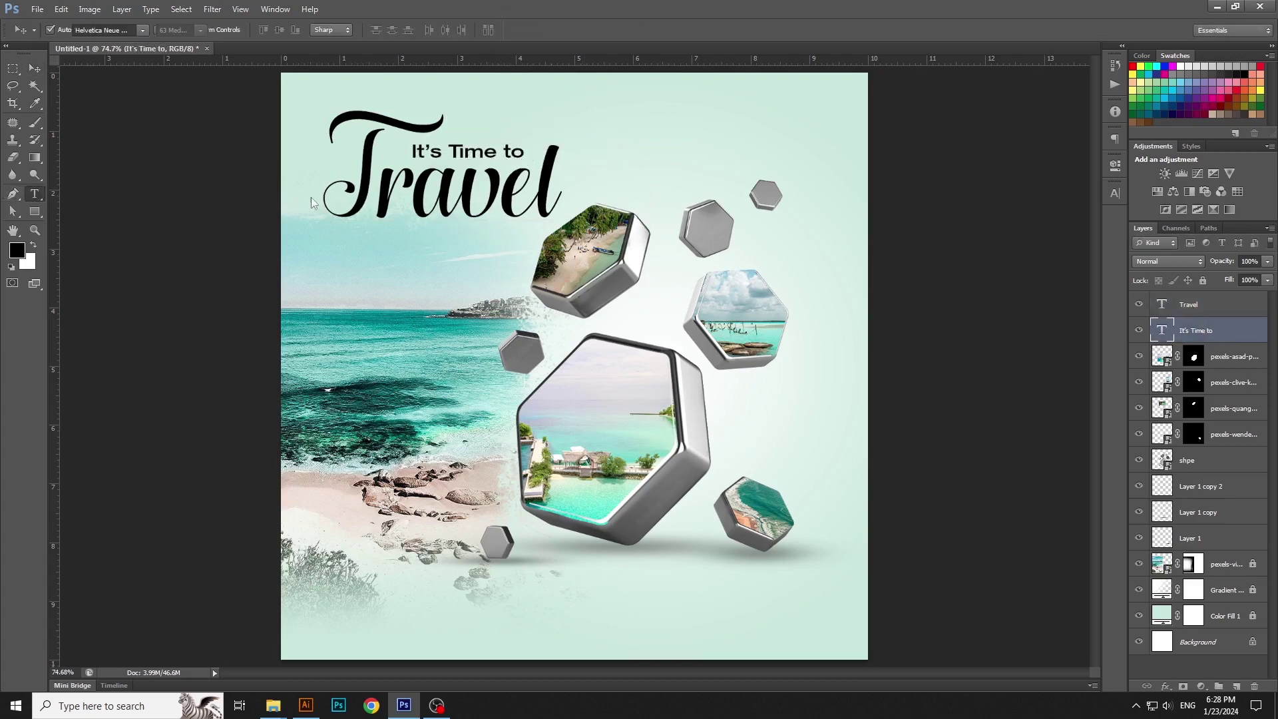
pyautogui.click(371, 180)
pyautogui.hotkey('ctrl', 'a')
pyautogui.click(426, 30)
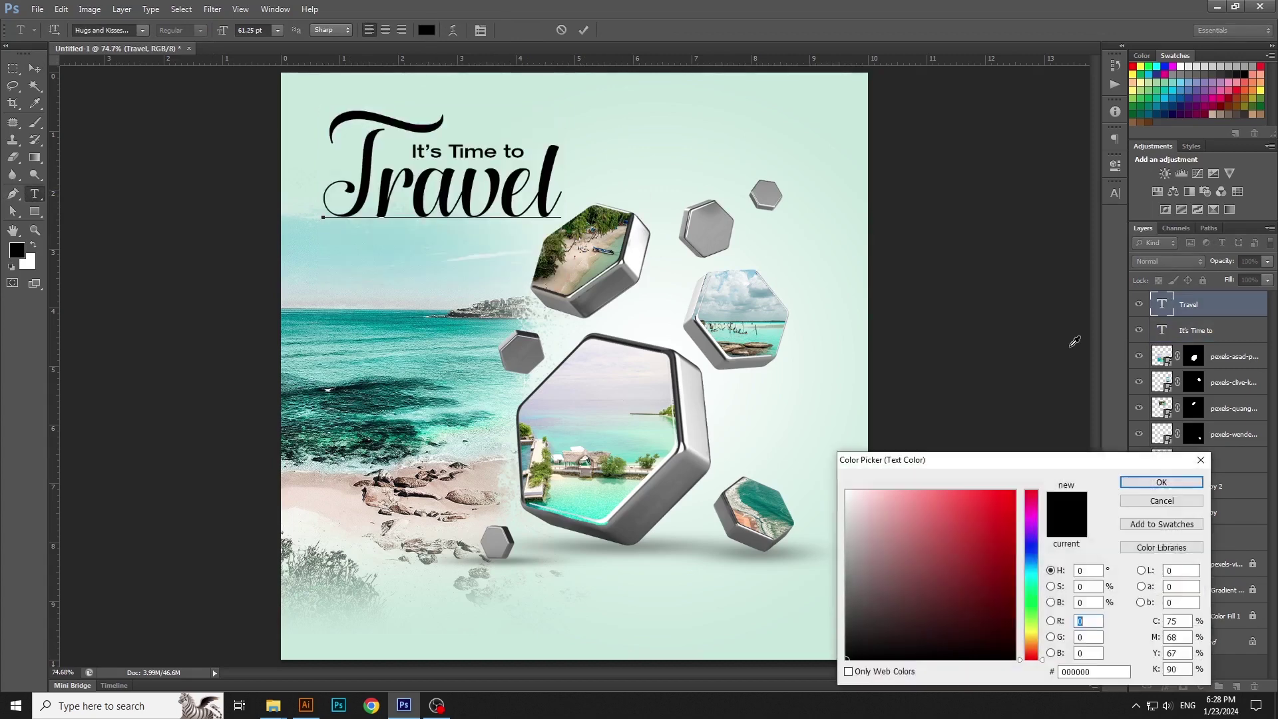
pyautogui.click(985, 530)
pyautogui.click(1162, 482)
pyautogui.click(35, 68)
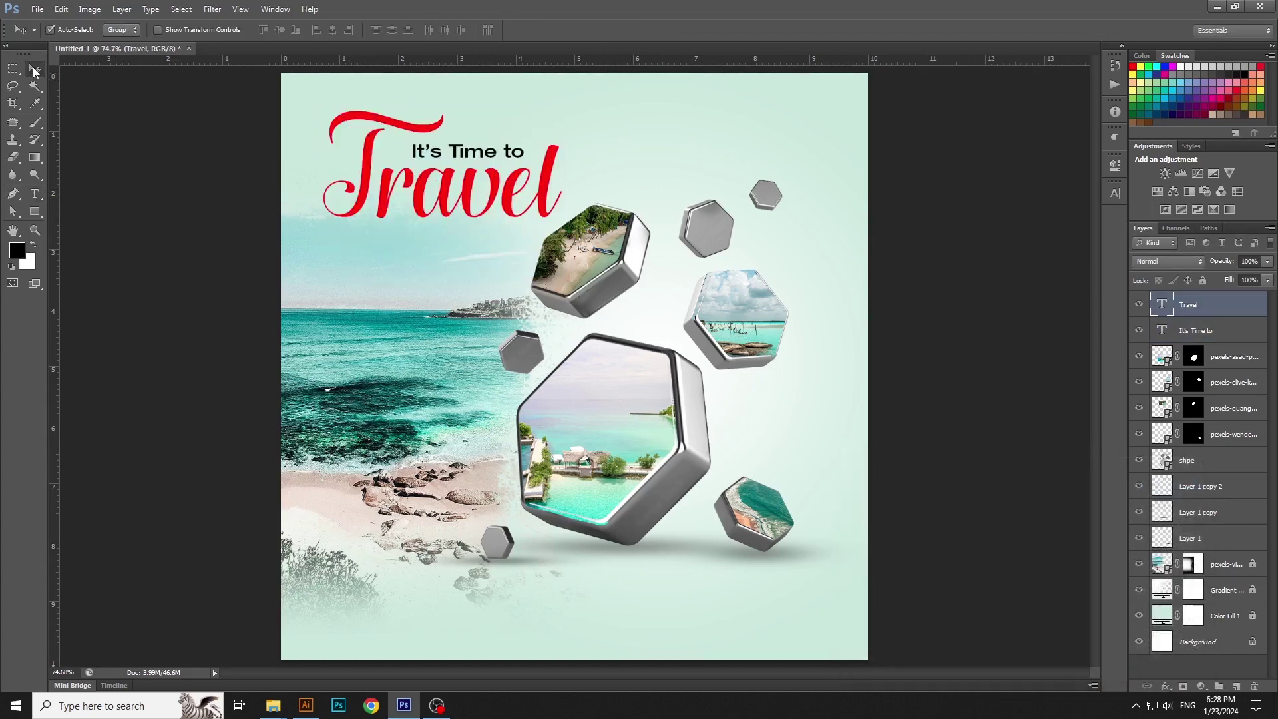
# Scale the "Travel" and "It's Time to" texts down slightly together
pyautogui.keyDown('shift'); pyautogui.click(1237, 334); pyautogui.keyUp('shift')
pyautogui.hotkey('ctrl', 't')
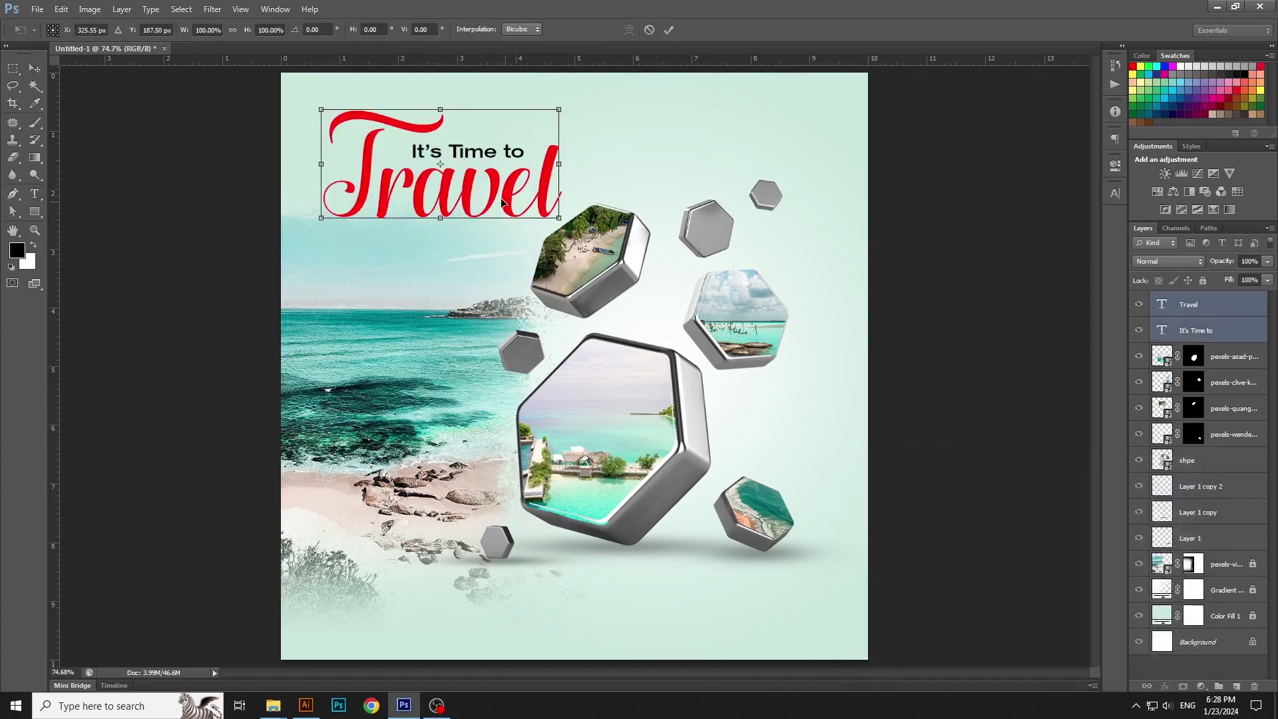
pyautogui.moveTo(561, 220); pyautogui.dragTo(550, 217)
pyautogui.press('Return')
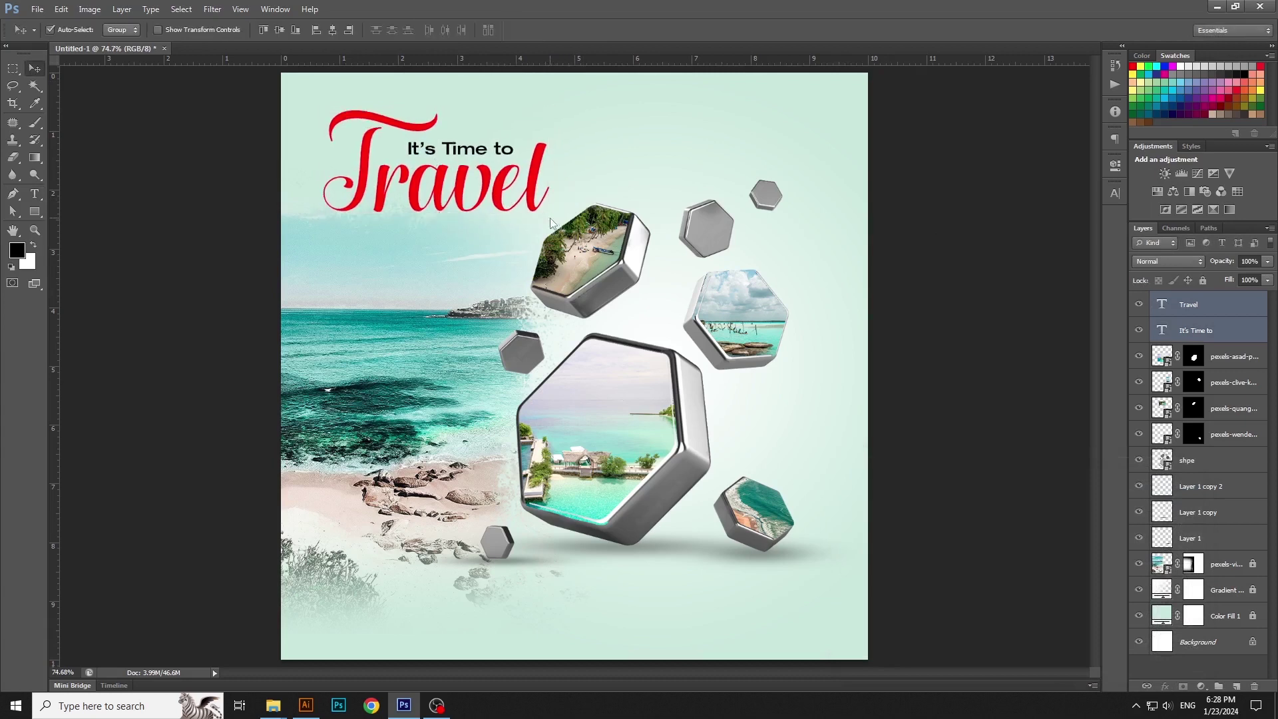
pyautogui.click(881, 248)
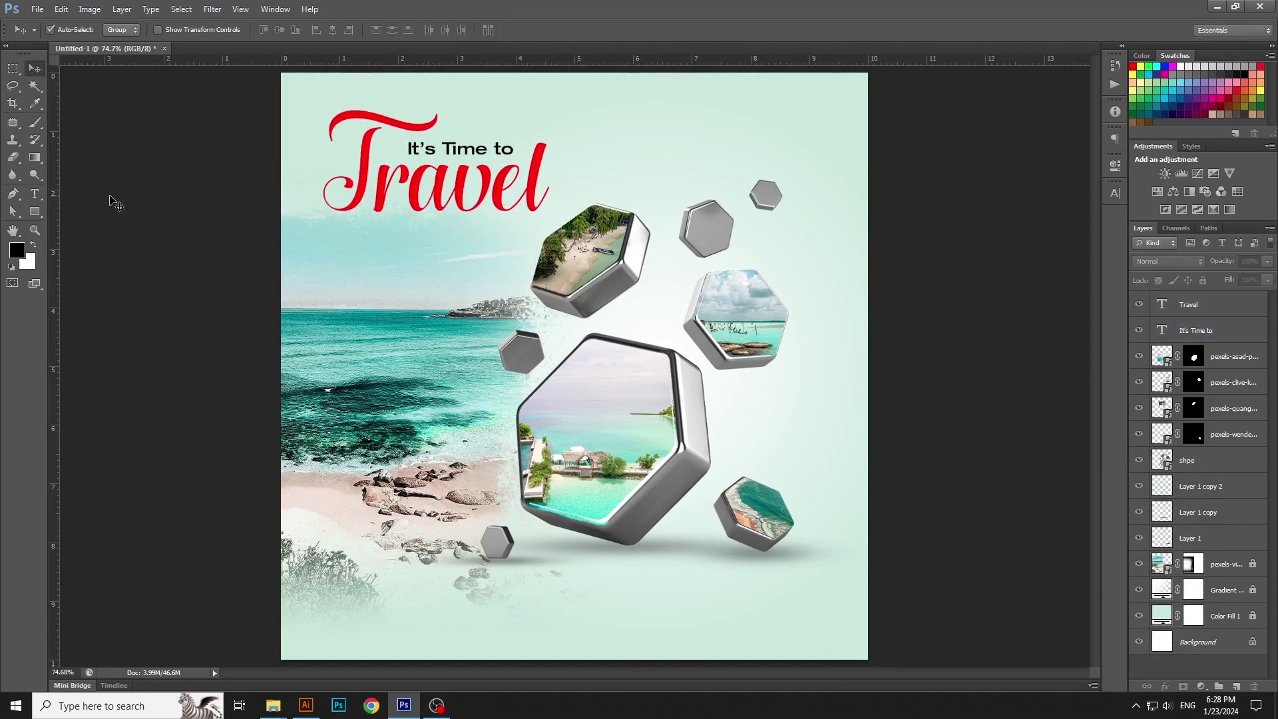
# Add the text "BOOK NOW" in white at the canvas's upper right and enlarge it to about 7.66 pt
pyautogui.click(34, 194)
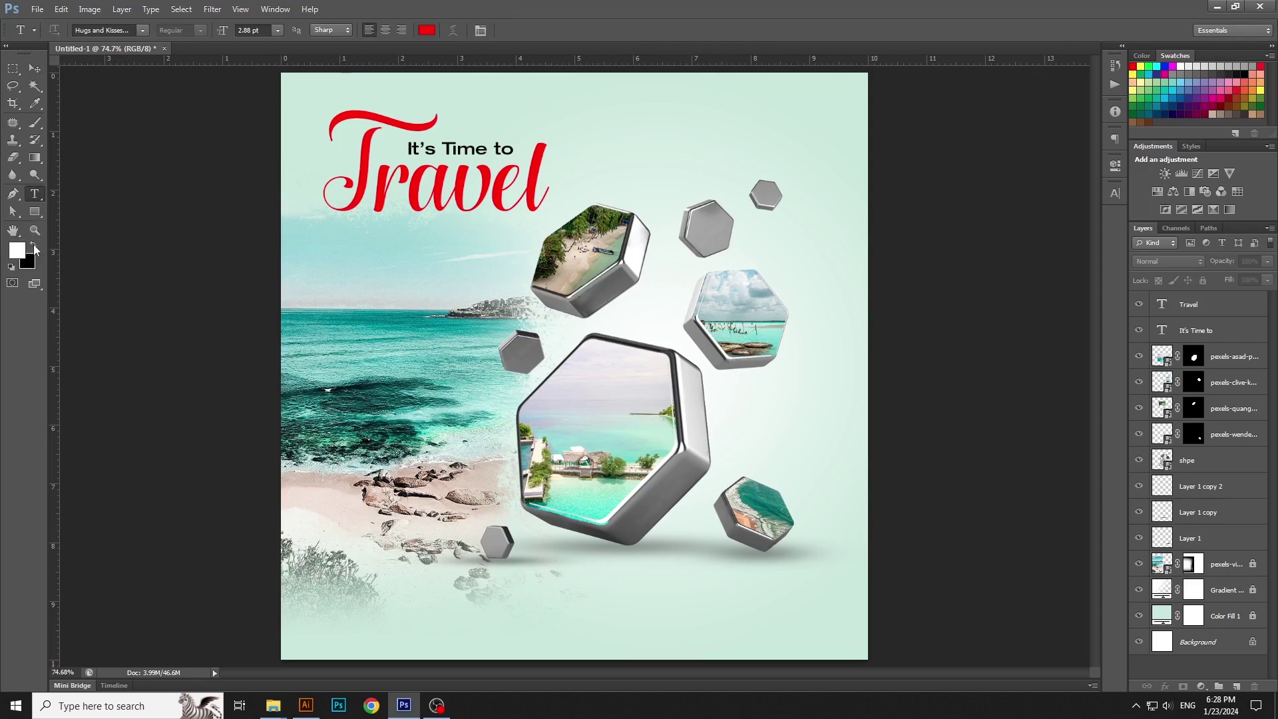
pyautogui.click(690, 129)
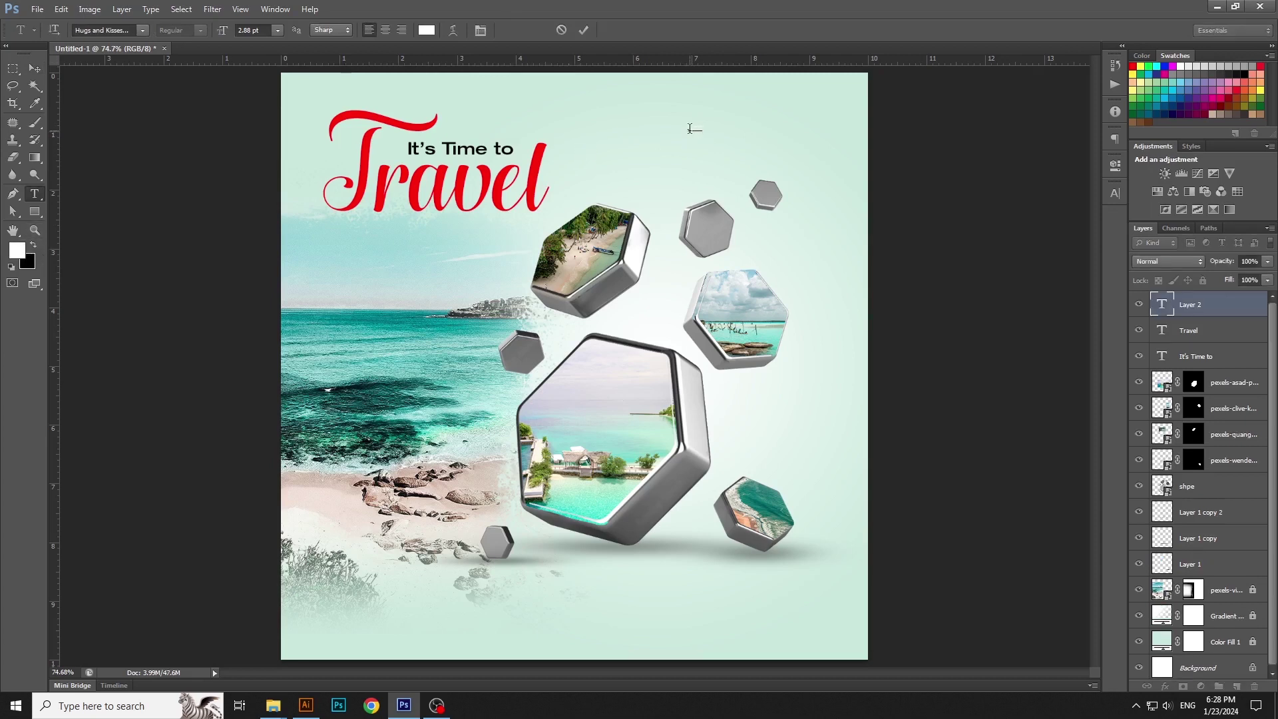
pyautogui.write('BOOK NOW')
pyautogui.hotkey('ctrl', 'Return')
pyautogui.hotkey('ctrl', 't')
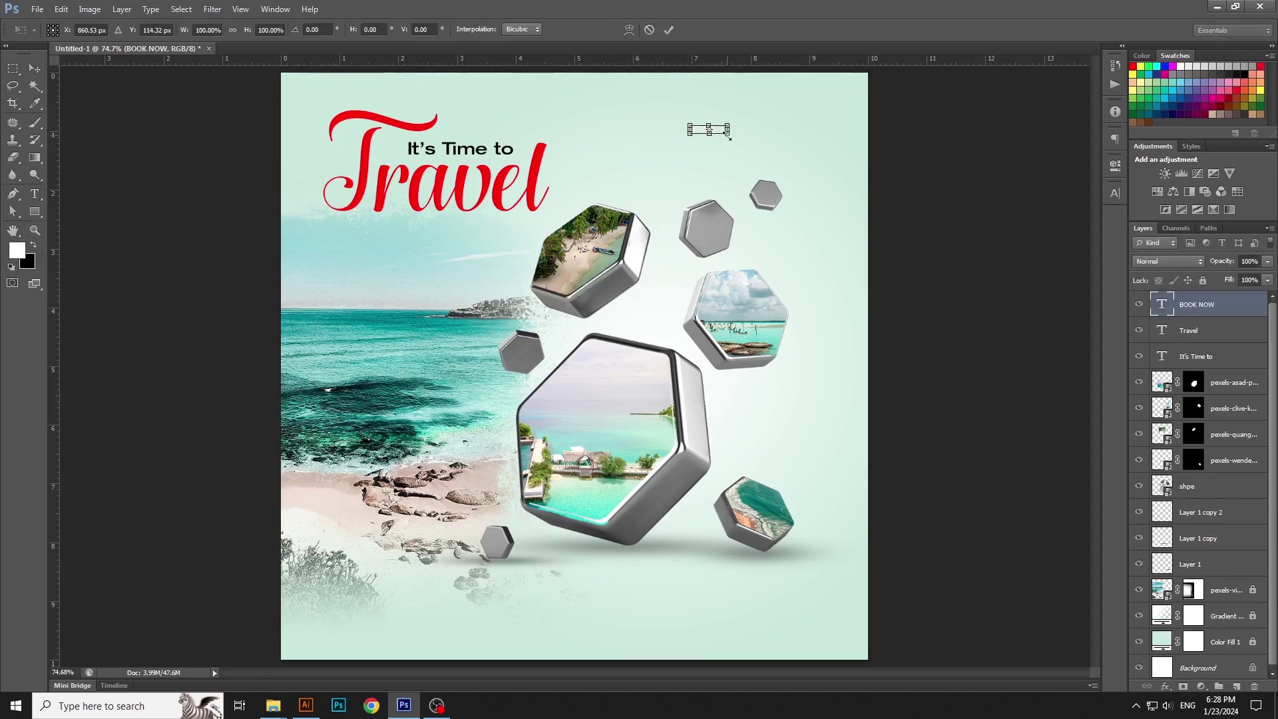
pyautogui.moveTo(732, 130); pyautogui.dragTo(760, 135)
pyautogui.press('Return')
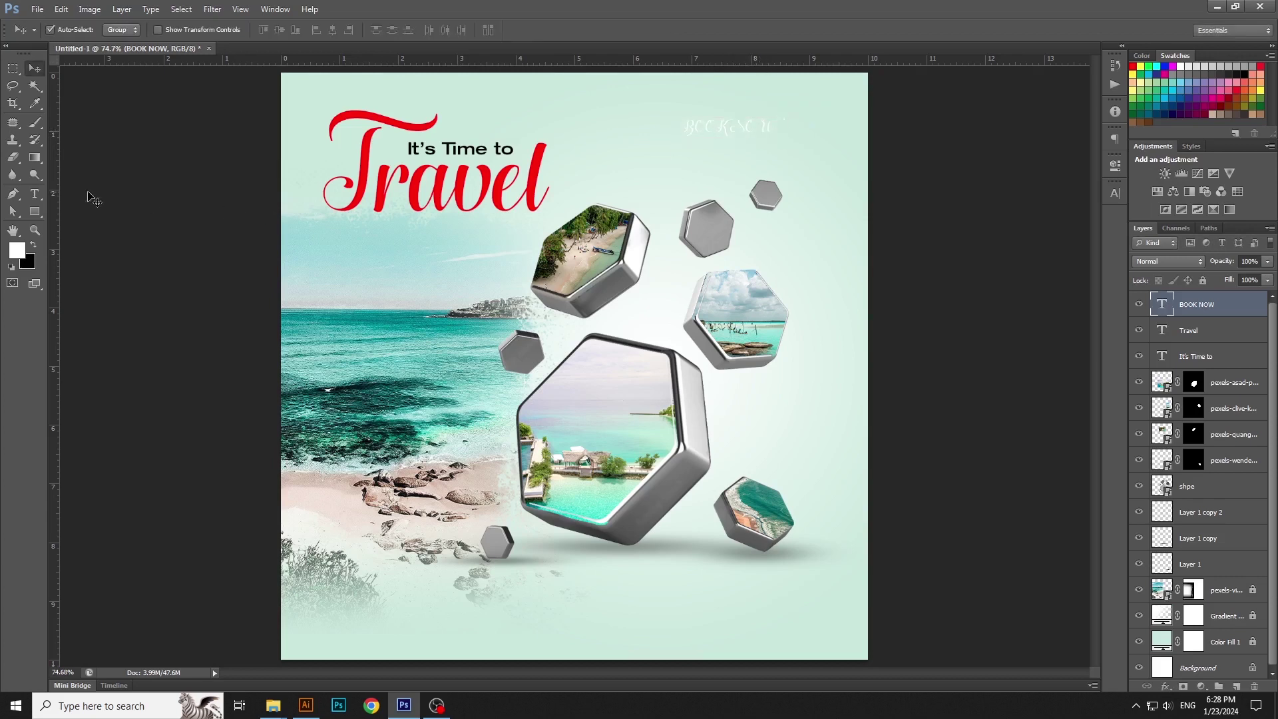
# Change the font of the "BOOK NOW" text to Helvetica Neue
pyautogui.tripleClick(753, 120)
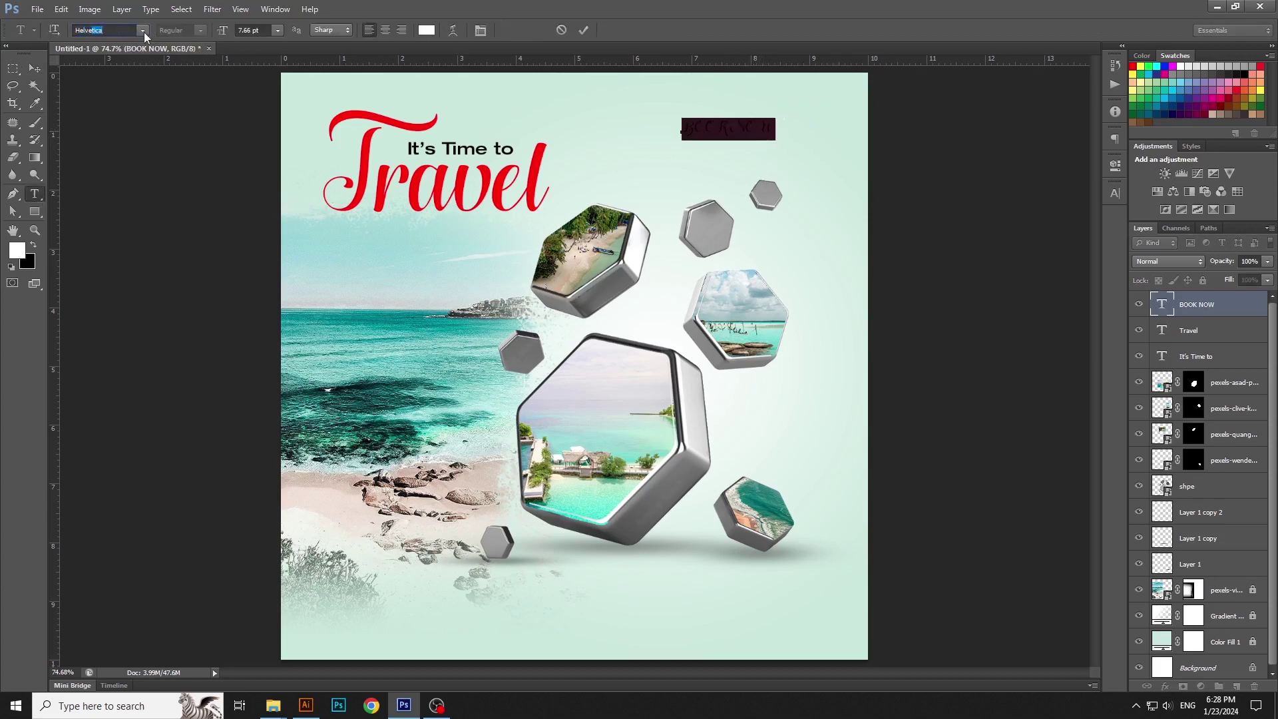
pyautogui.click(143, 30)
pyautogui.click(147, 67)
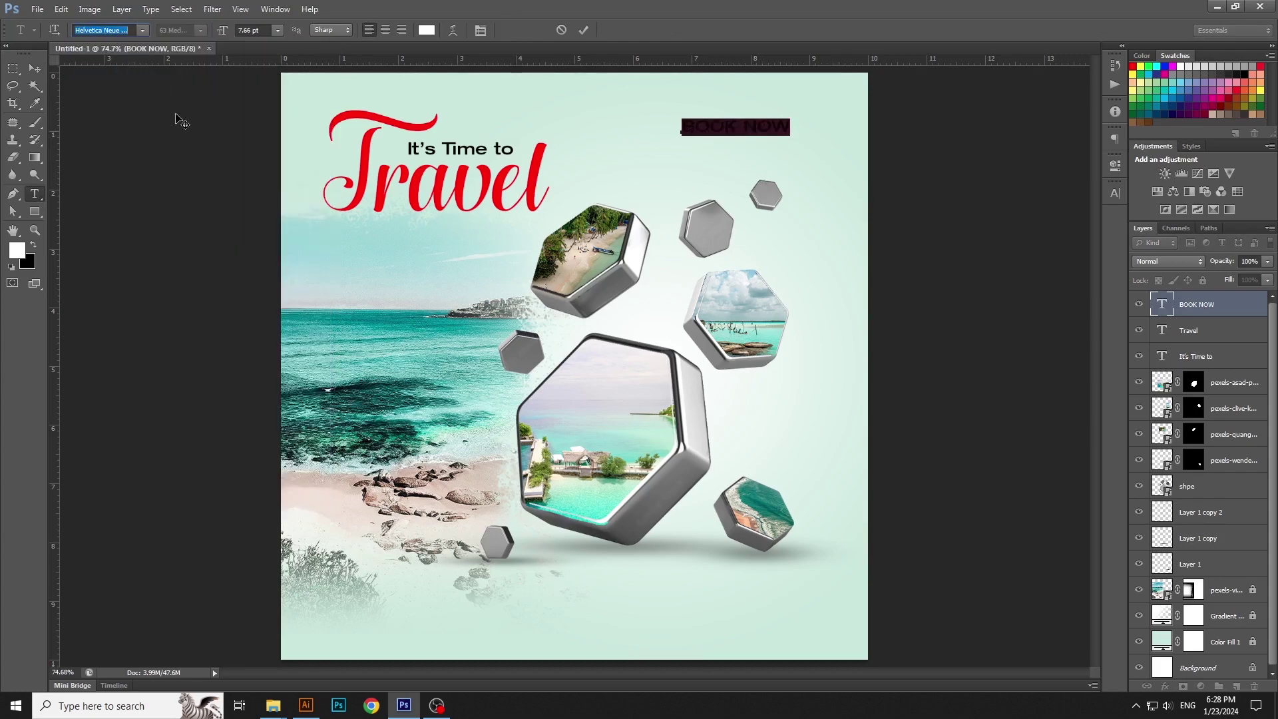
# Enlarge the "BOOK NOW" text slightly
pyautogui.click(35, 69)
pyautogui.hotkey('ctrl', 't')
pyautogui.moveTo(798, 134); pyautogui.dragTo(801, 141)
pyautogui.press('Return')
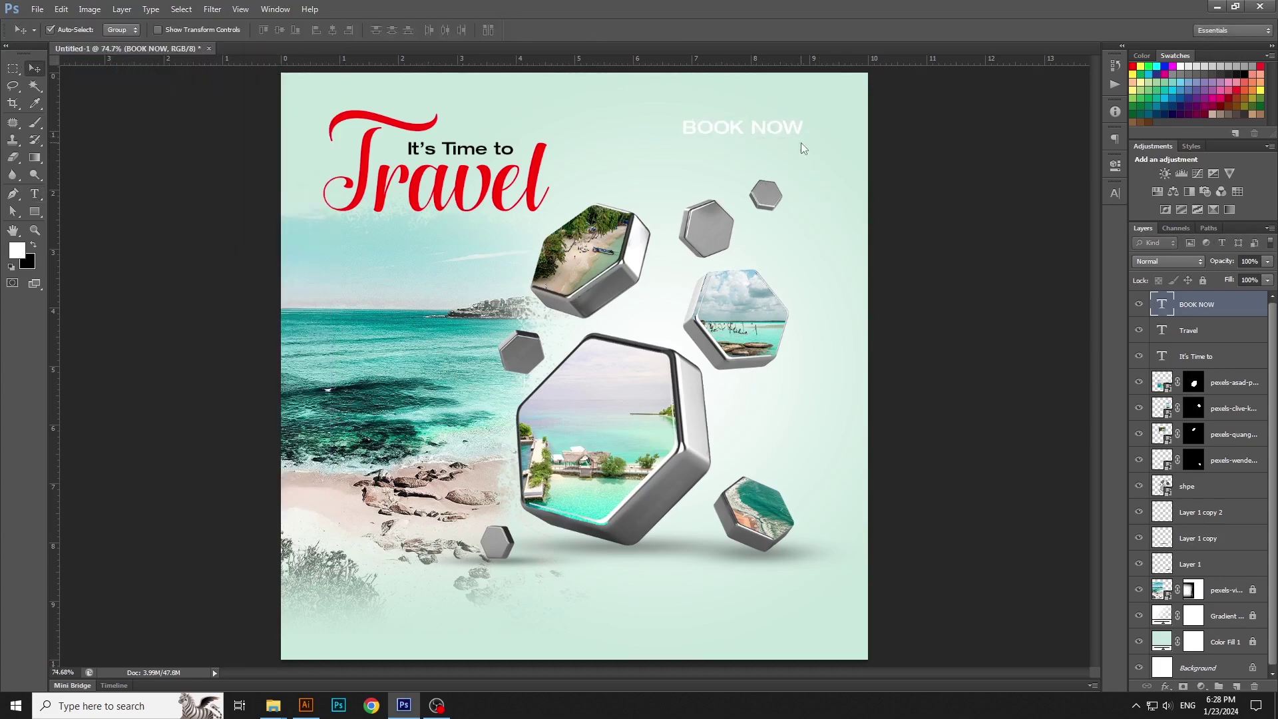
pyautogui.click(932, 215)
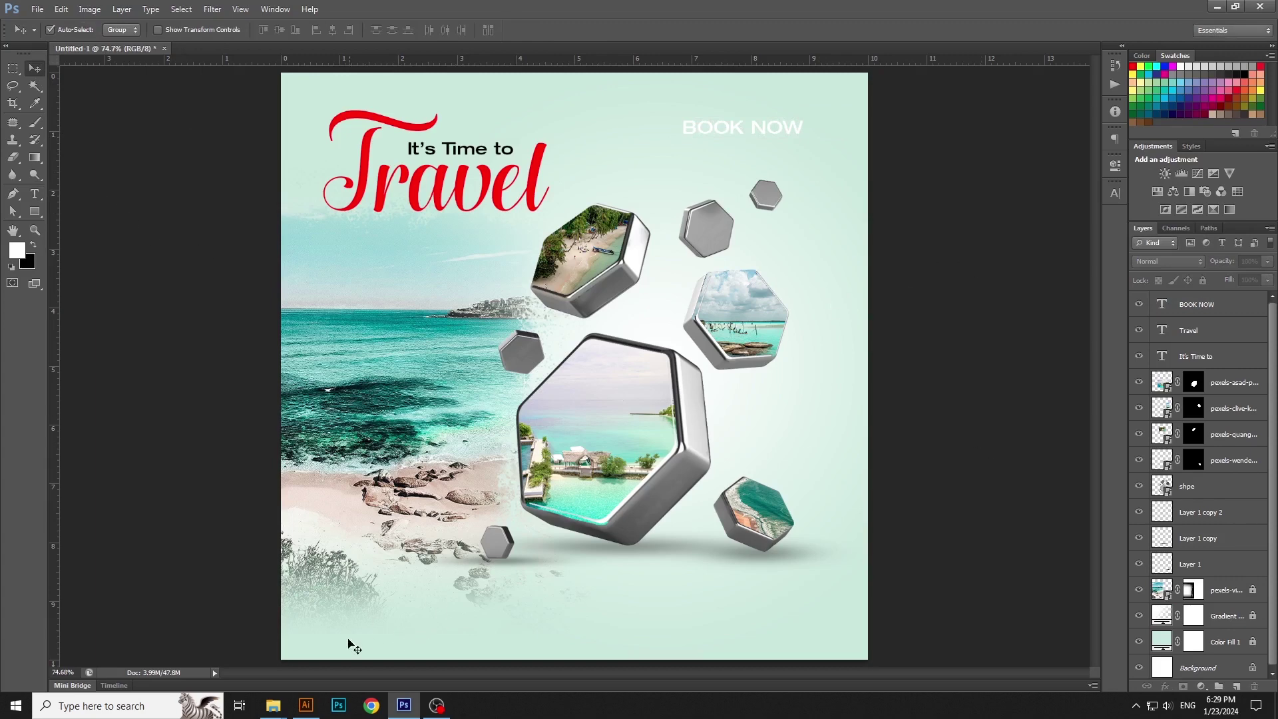
# Switch to Illustrator, open the Borders_Dashed brush library and extend its panel to show more brushes
pyautogui.click(305, 705)
pyautogui.click(541, 220)
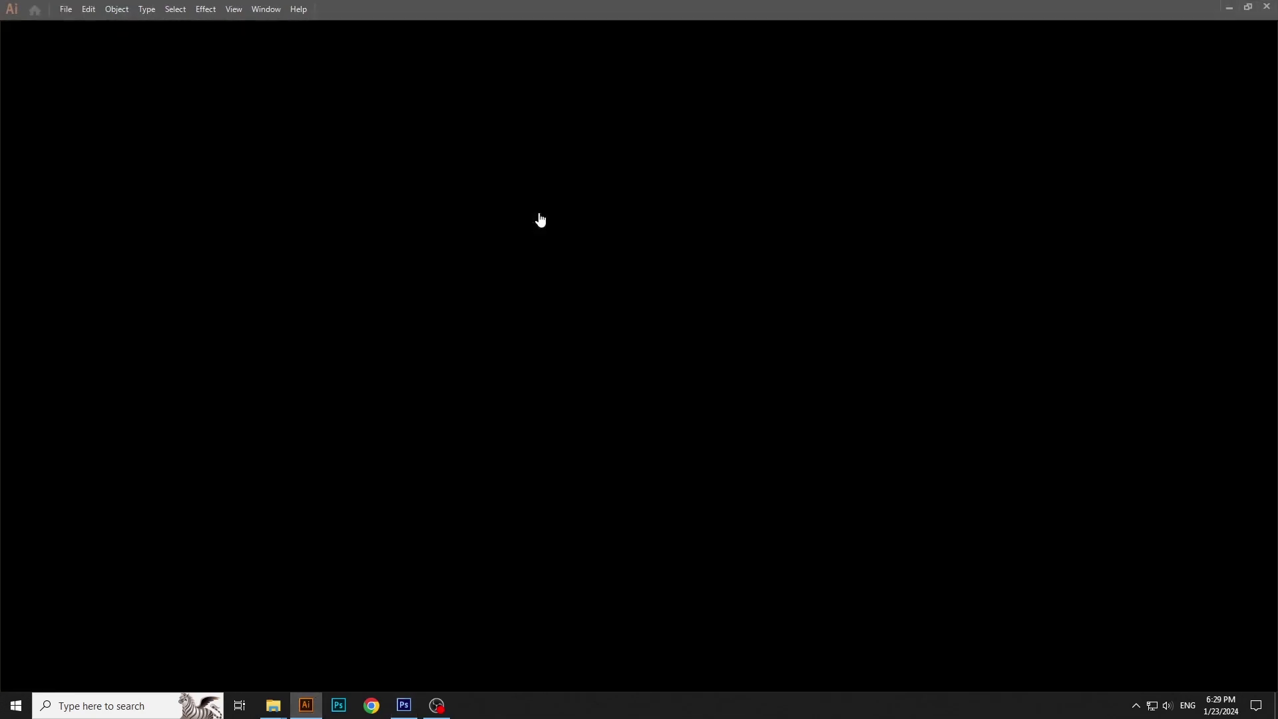
pyautogui.click(1242, 115)
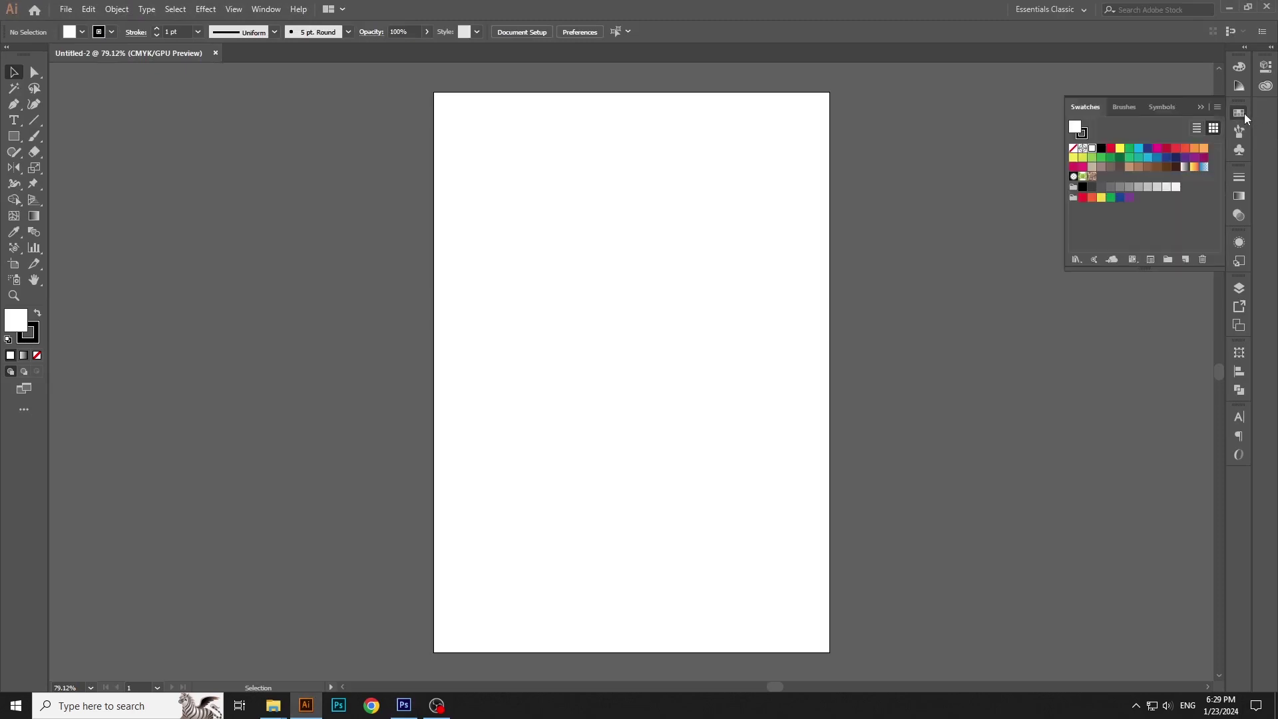
pyautogui.click(1125, 107)
pyautogui.click(1077, 259)
pyautogui.moveTo(1105, 324)
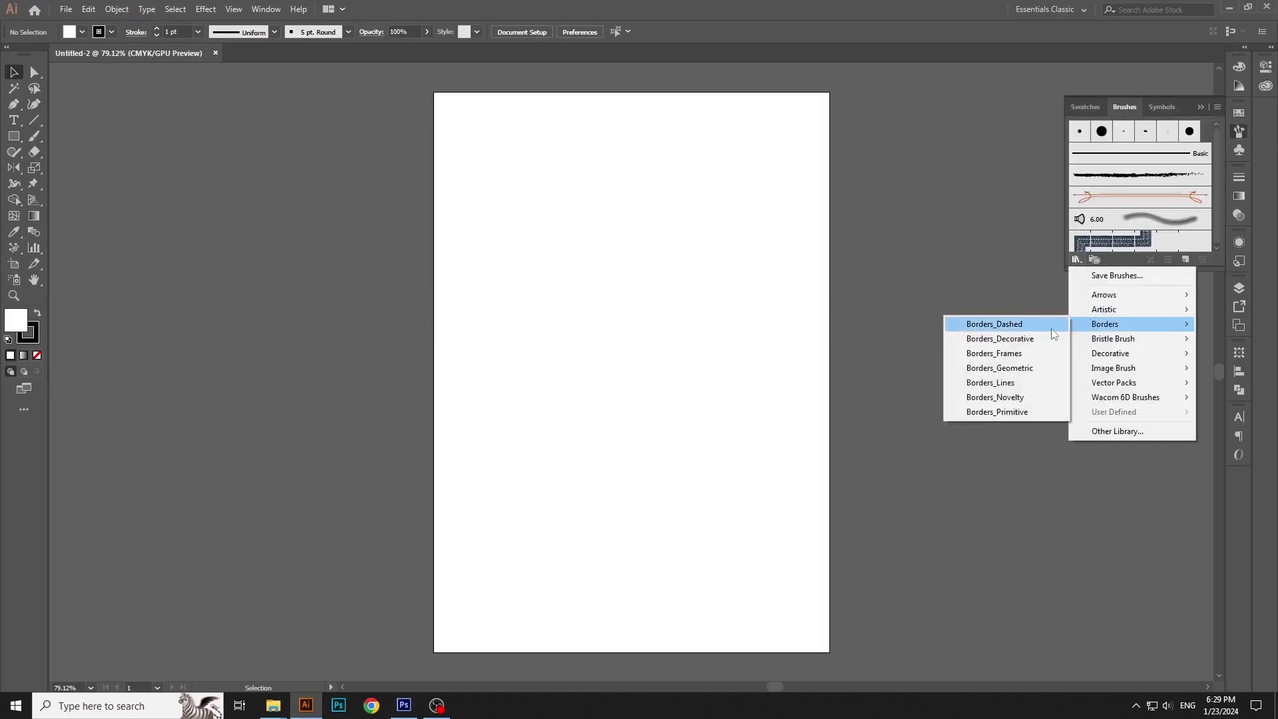
pyautogui.click(1051, 327)
pyautogui.moveTo(637, 415); pyautogui.dragTo(619, 520)
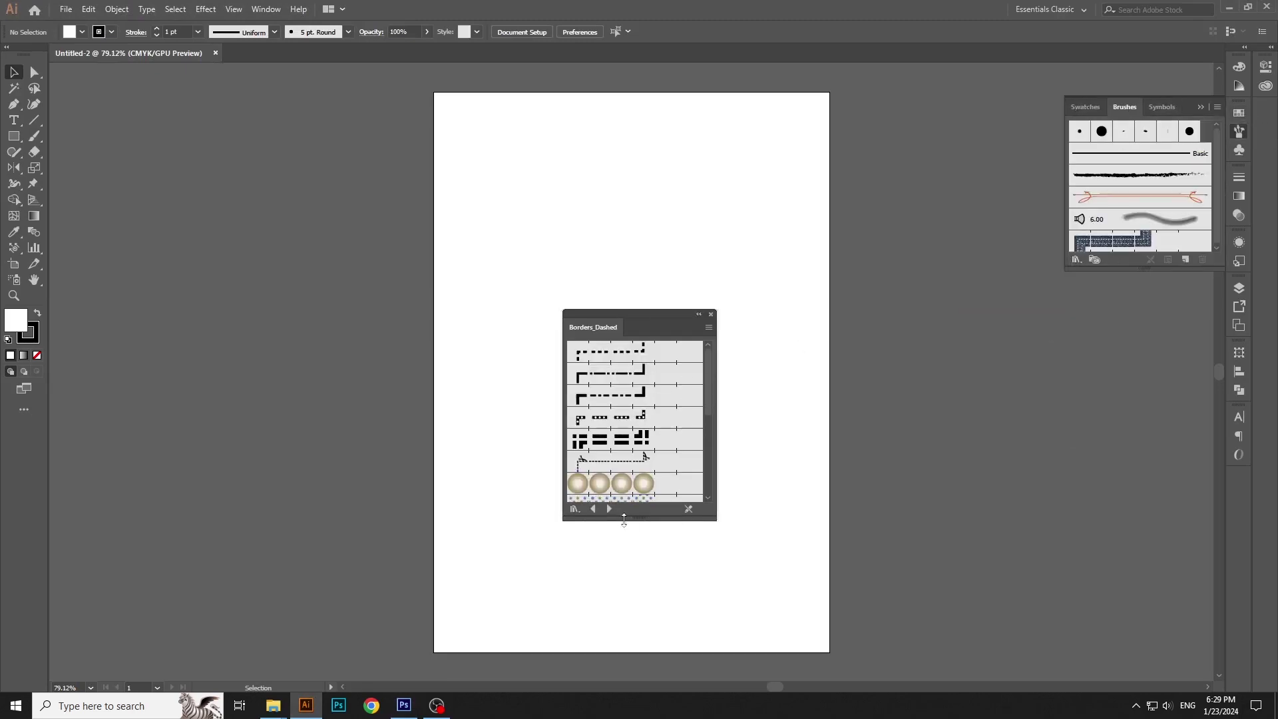
# Browse the brush libraries to the Grunge brushes vector pack and place its second, round-ended stroke on the artboard, about 97 mm wide
pyautogui.click(611, 510)
pyautogui.click(610, 510)
pyautogui.click(611, 510)
pyautogui.click(609, 510)
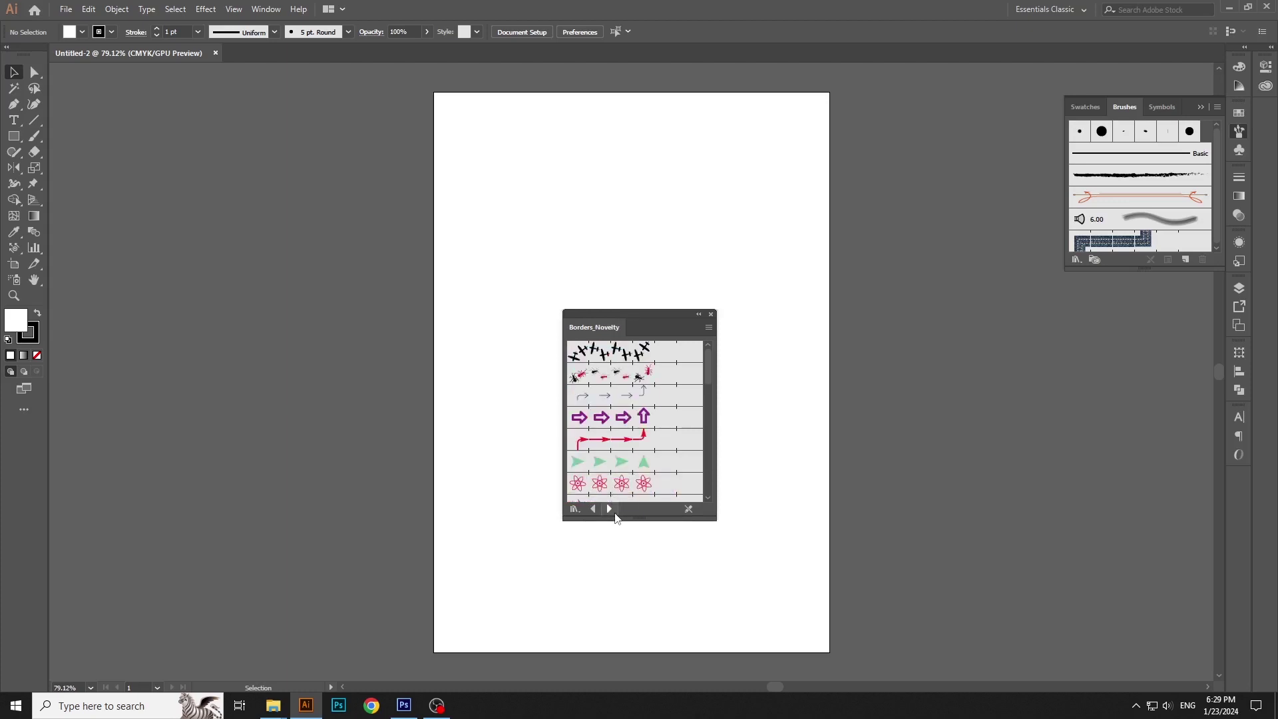
pyautogui.click(610, 510)
pyautogui.click(610, 509)
pyautogui.click(610, 510)
pyautogui.click(609, 510)
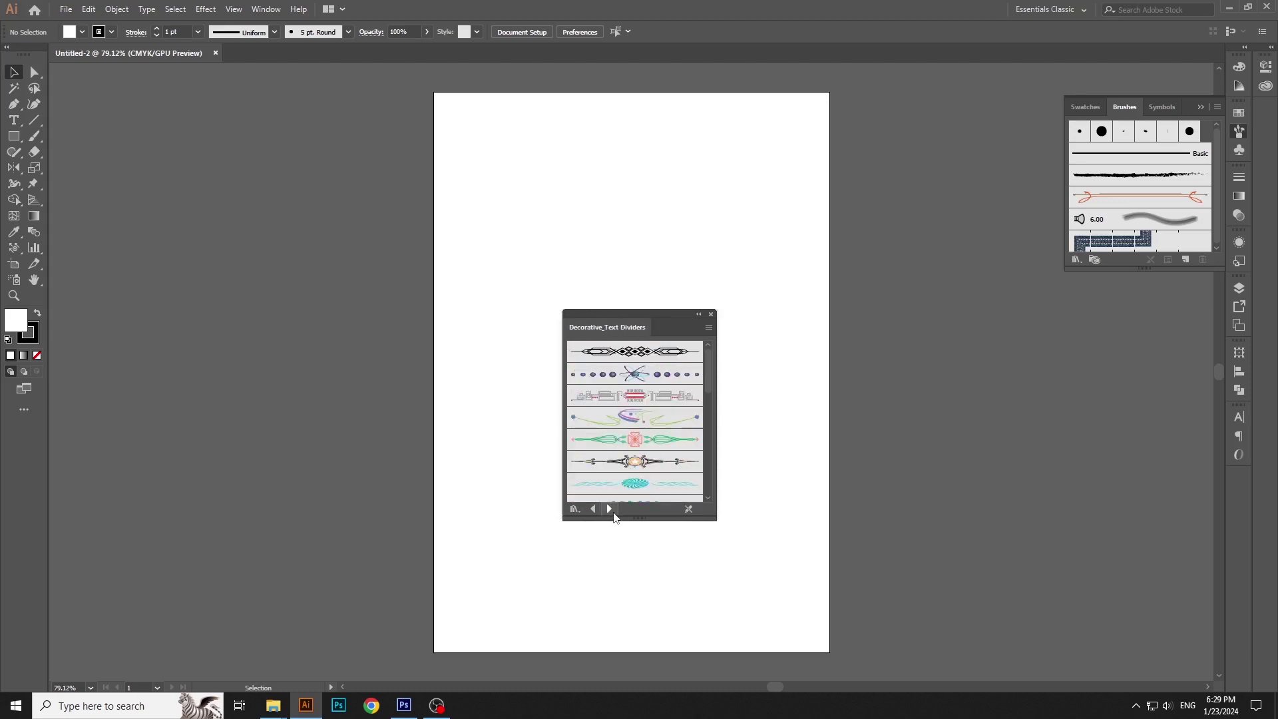
pyautogui.click(609, 510)
pyautogui.click(610, 510)
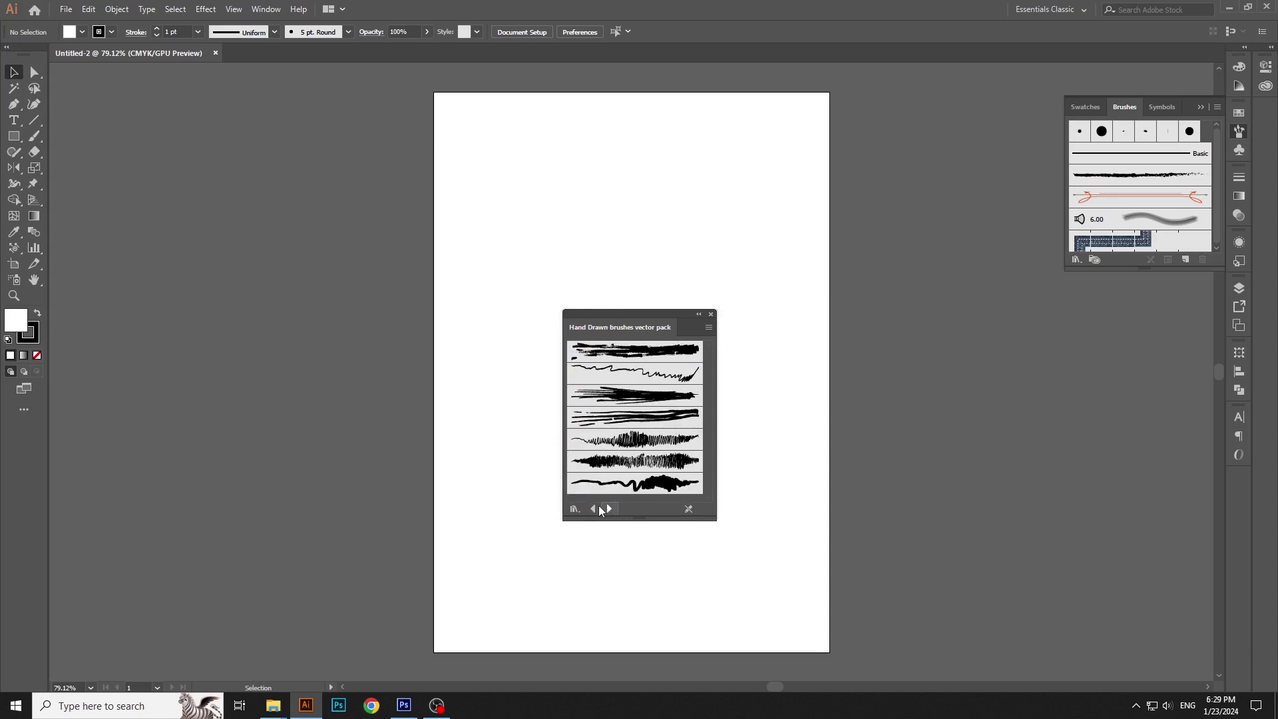
pyautogui.click(610, 510)
pyautogui.moveTo(676, 375); pyautogui.dragTo(674, 267)
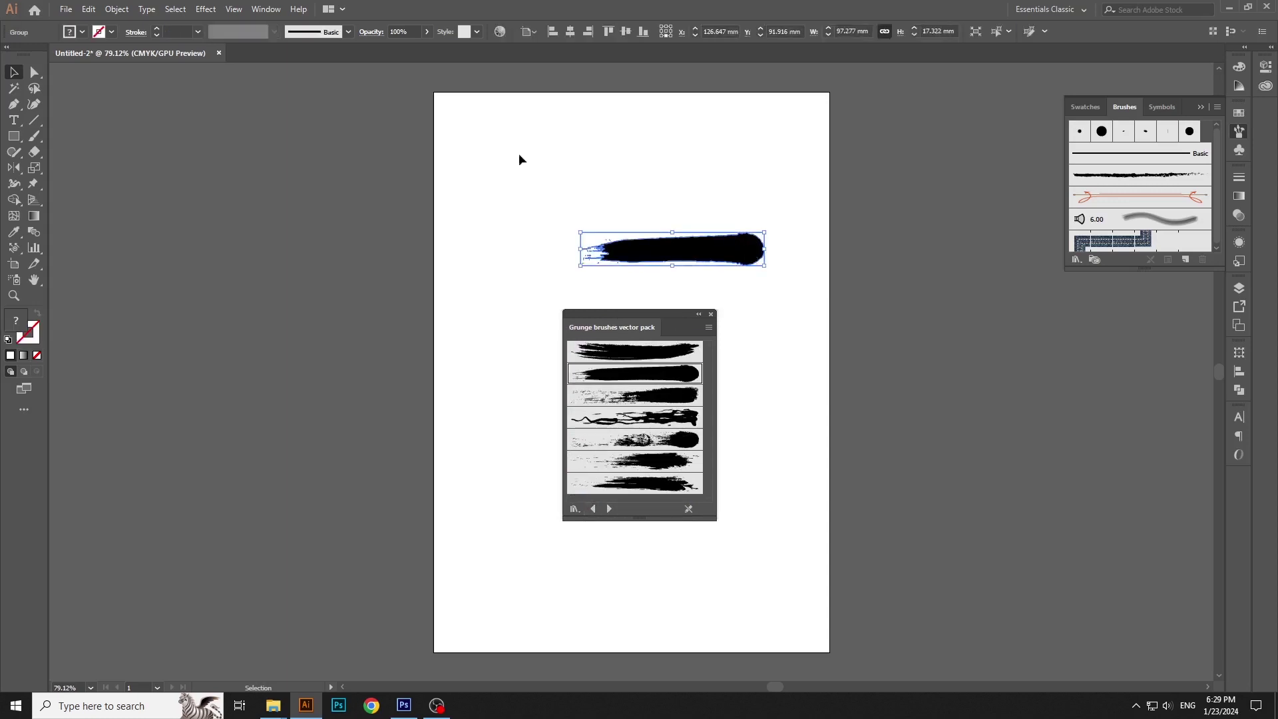
# Copy the brush stroke, switch to Photoshop and paste it into the poster as a smart object
pyautogui.click(89, 9)
pyautogui.click(120, 75)
pyautogui.click(404, 706)
pyautogui.click(59, 9)
pyautogui.click(100, 125)
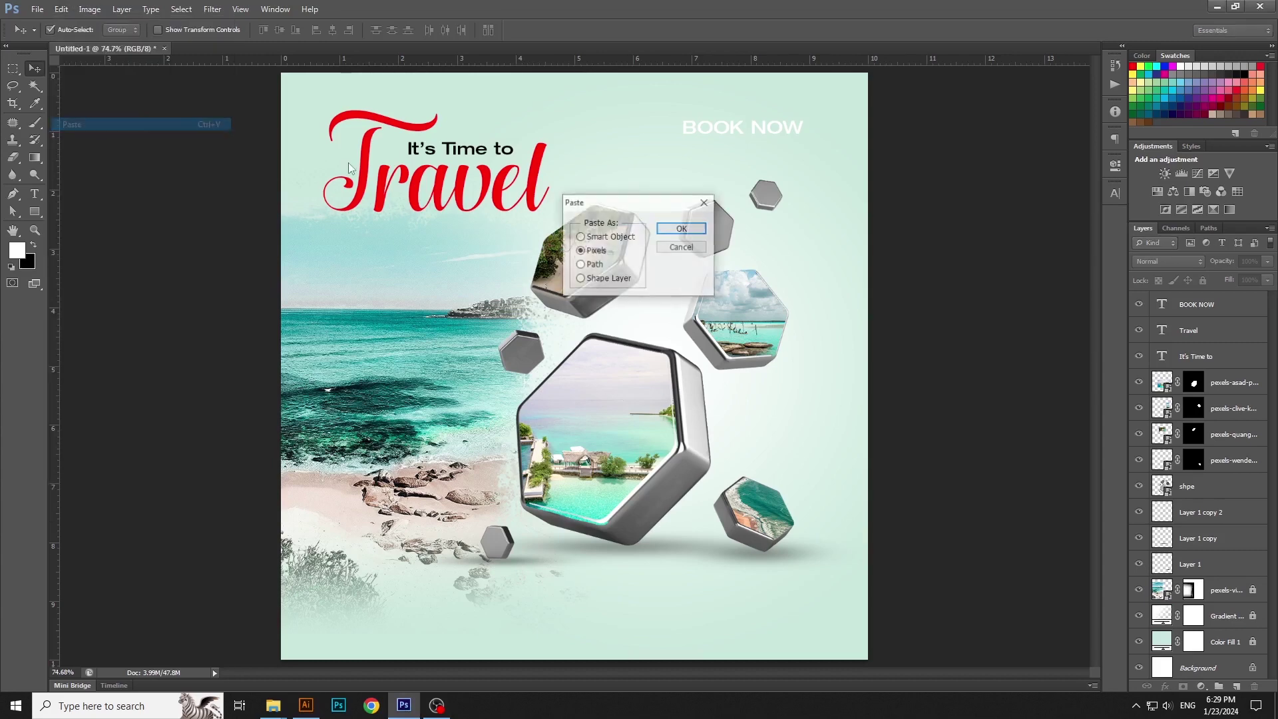
pyautogui.click(680, 229)
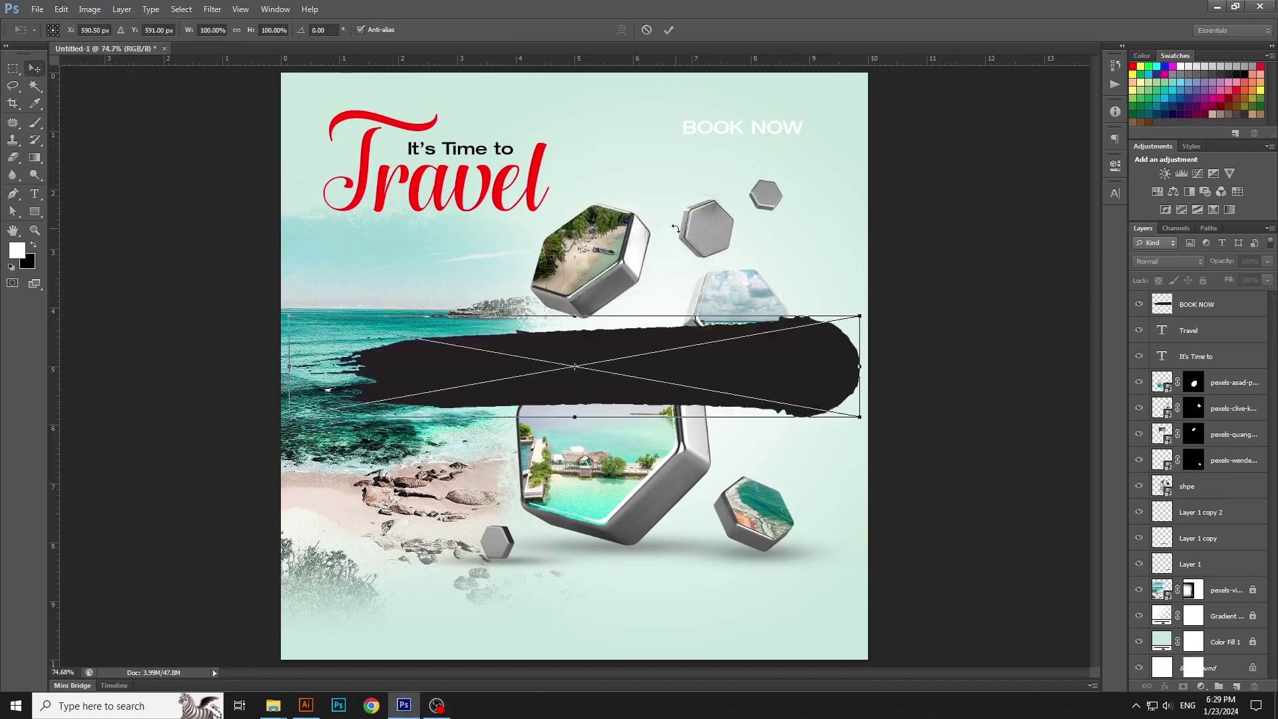
pyautogui.press('Return')
# Move the black brush stroke over the "BOOK NOW" text and scale it down to fit the poster's upper right
pyautogui.moveTo(789, 350); pyautogui.dragTo(782, 134)
pyautogui.hotkey('ctrl', 't')
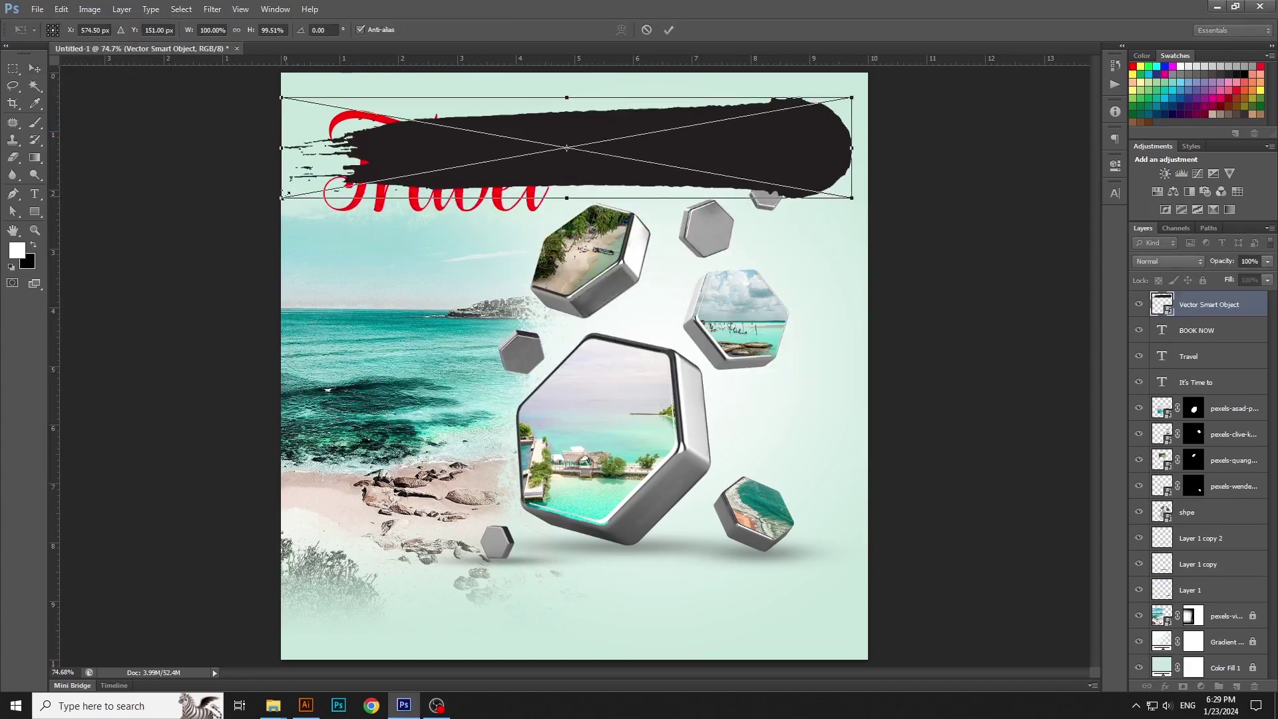
pyautogui.moveTo(282, 199); pyautogui.dragTo(590, 143)
pyautogui.moveTo(766, 134); pyautogui.dragTo(770, 136)
pyautogui.press('Return')
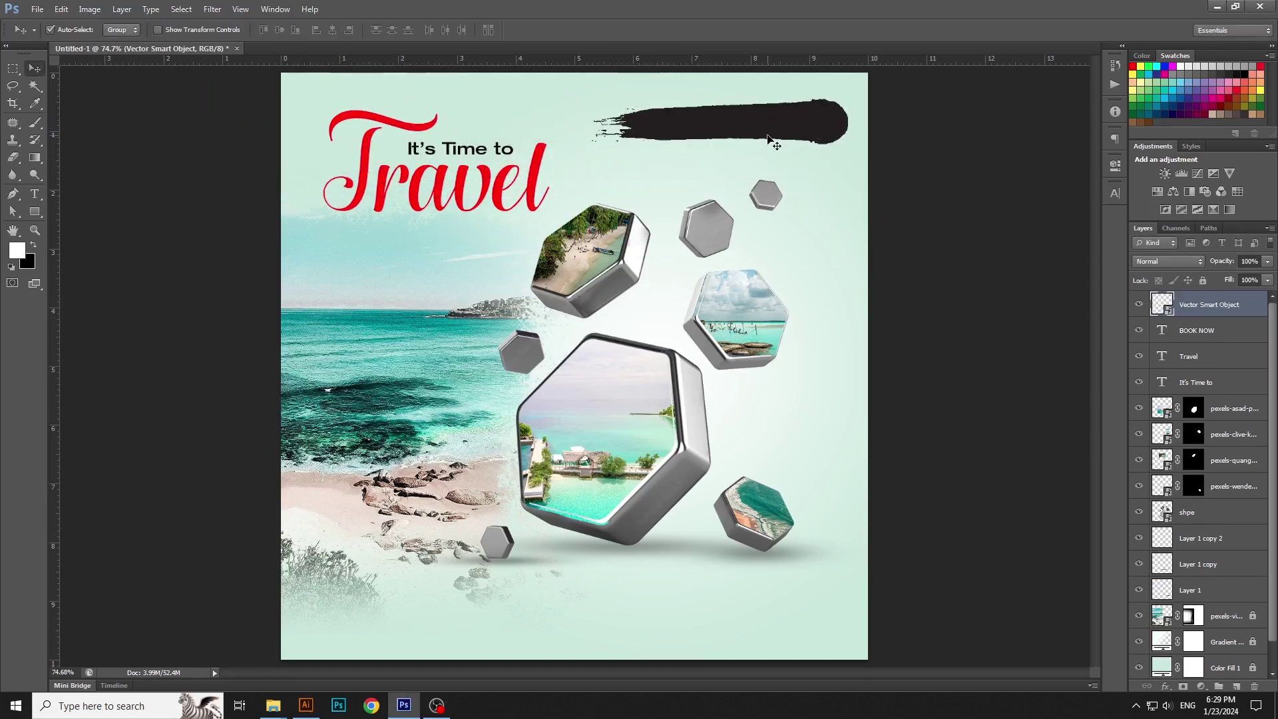
# Apply a Color Overlay to the brush stroke using the red sampled from the "Travel" text
pyautogui.doubleClick(1257, 309)
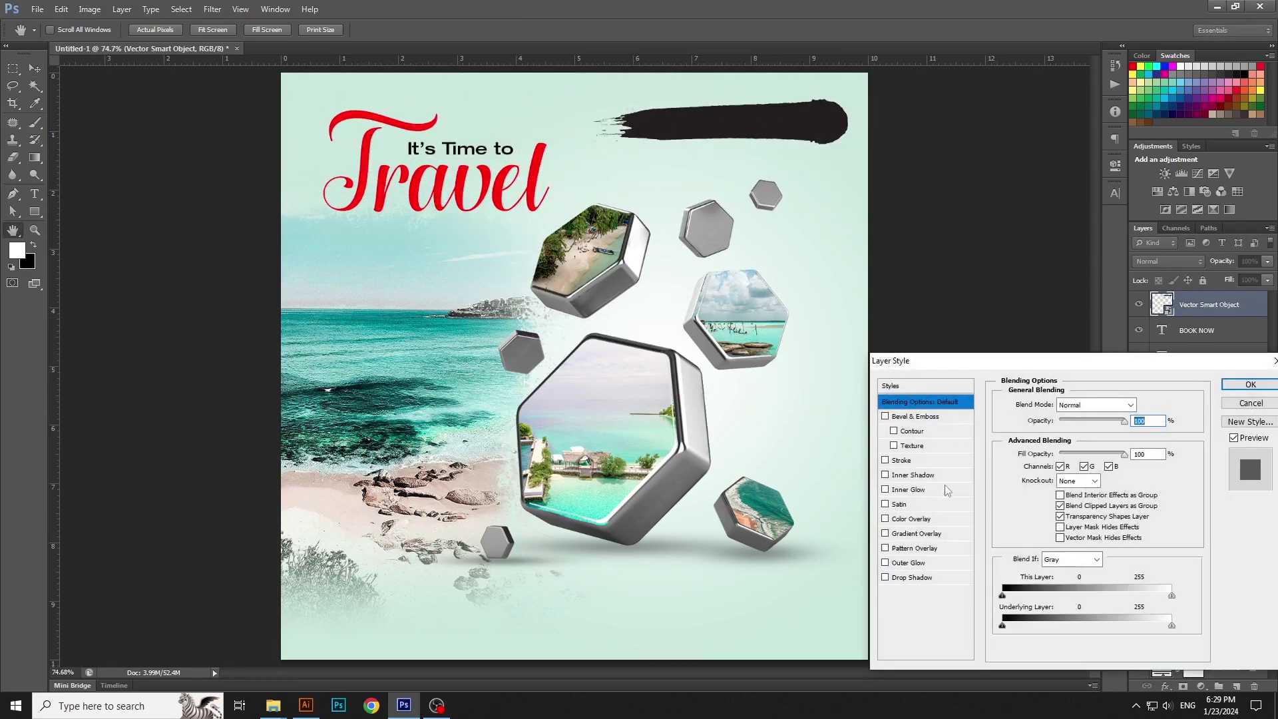
pyautogui.click(911, 518)
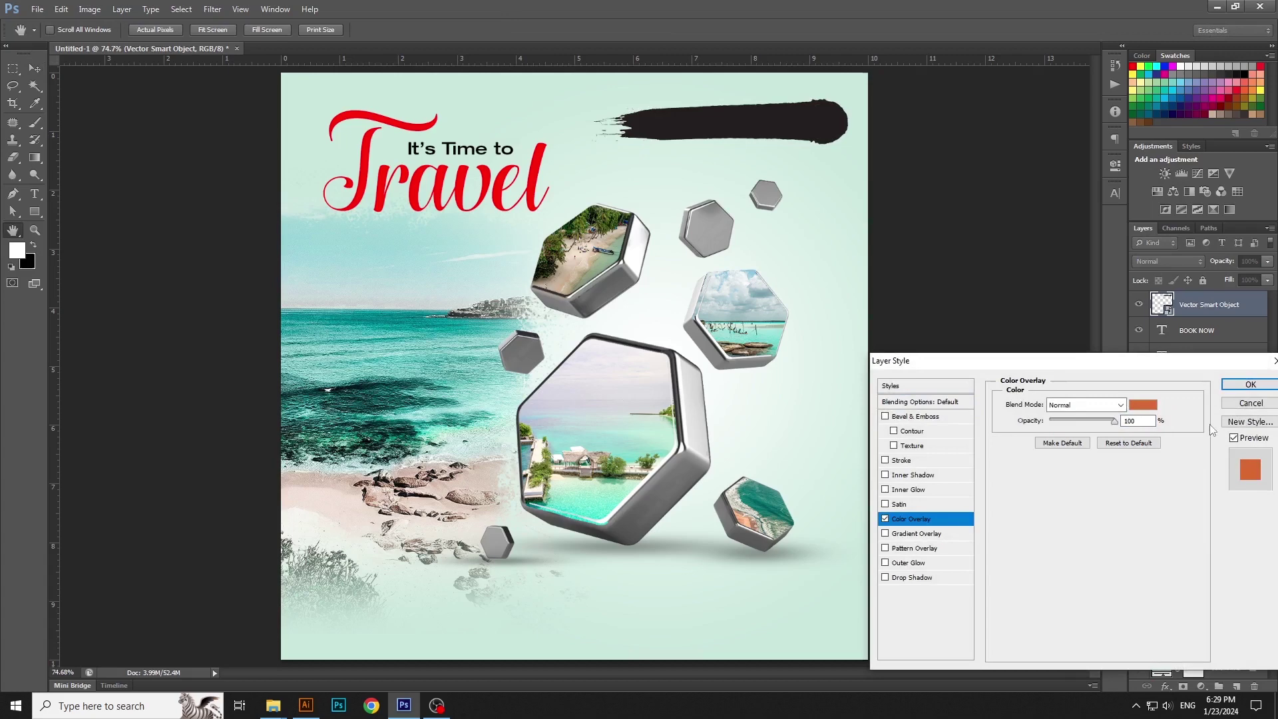
pyautogui.click(1143, 405)
pyautogui.click(539, 165)
pyautogui.click(1161, 483)
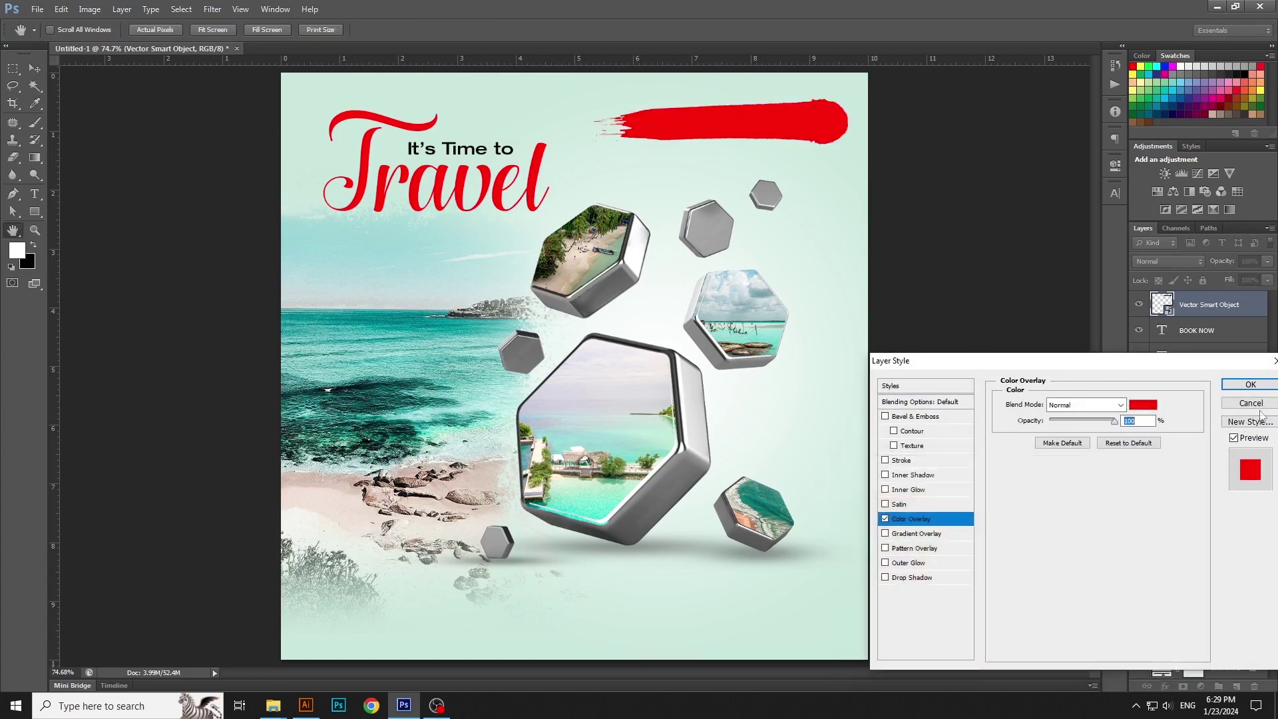
pyautogui.click(1250, 385)
# Place the brush stroke layer below "BOOK NOW" and scale the stroke down to about 34% to fit around the text
pyautogui.moveTo(1248, 312); pyautogui.dragTo(1202, 368)
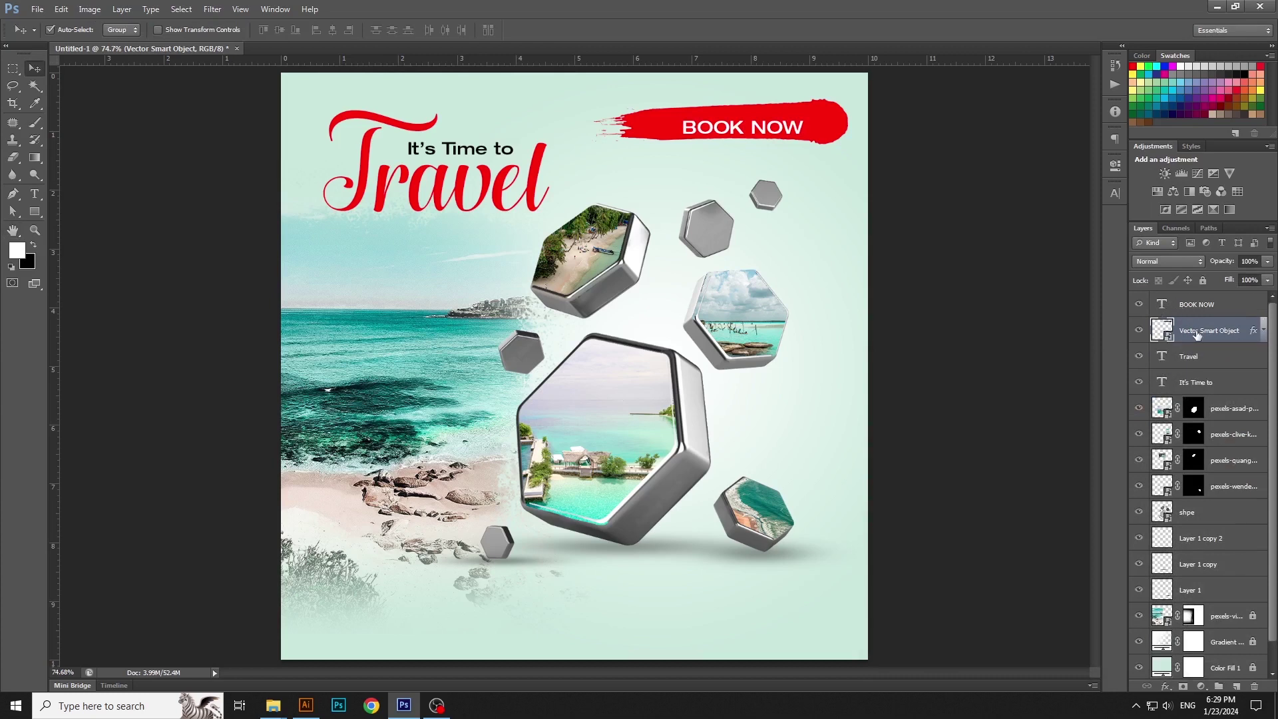
pyautogui.hotkey('ctrl', 't')
pyautogui.moveTo(849, 146)
pyautogui.mouseDown()
pyautogui.moveTo(886, 133)
pyautogui.moveTo(825, 147)
pyautogui.mouseUp()
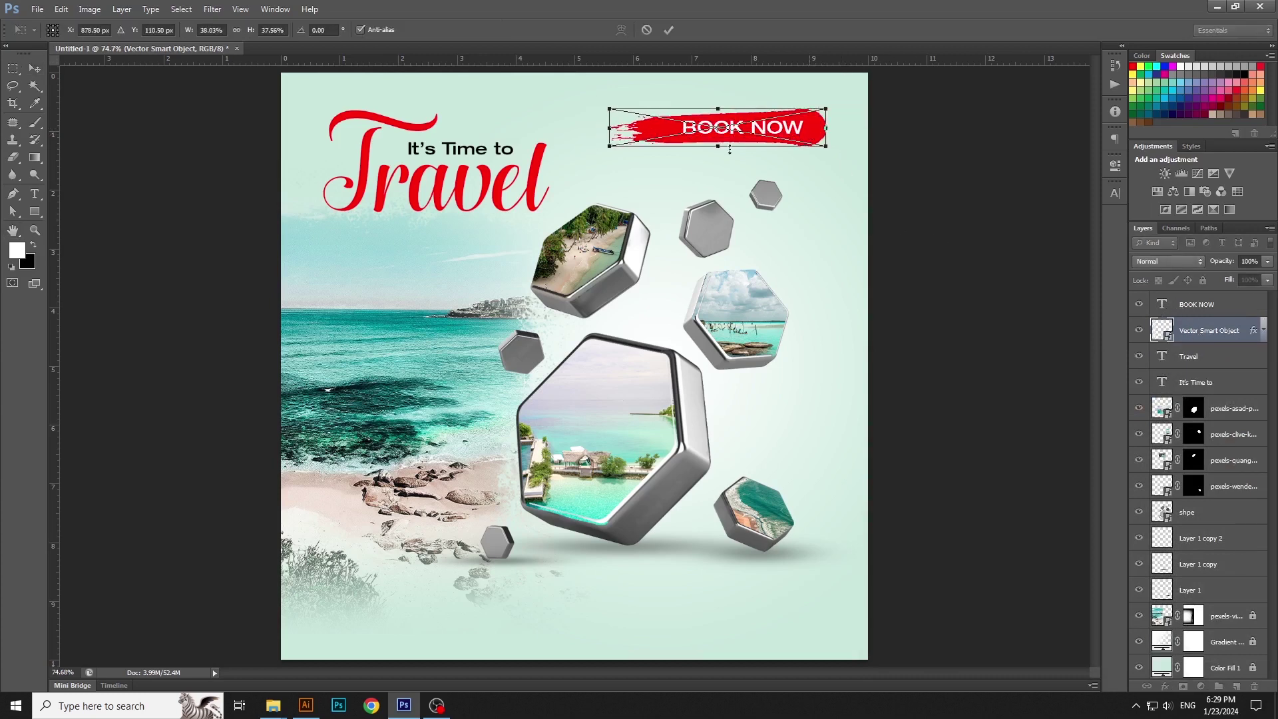
pyautogui.moveTo(601, 149); pyautogui.dragTo(633, 148)
pyautogui.press('Return')
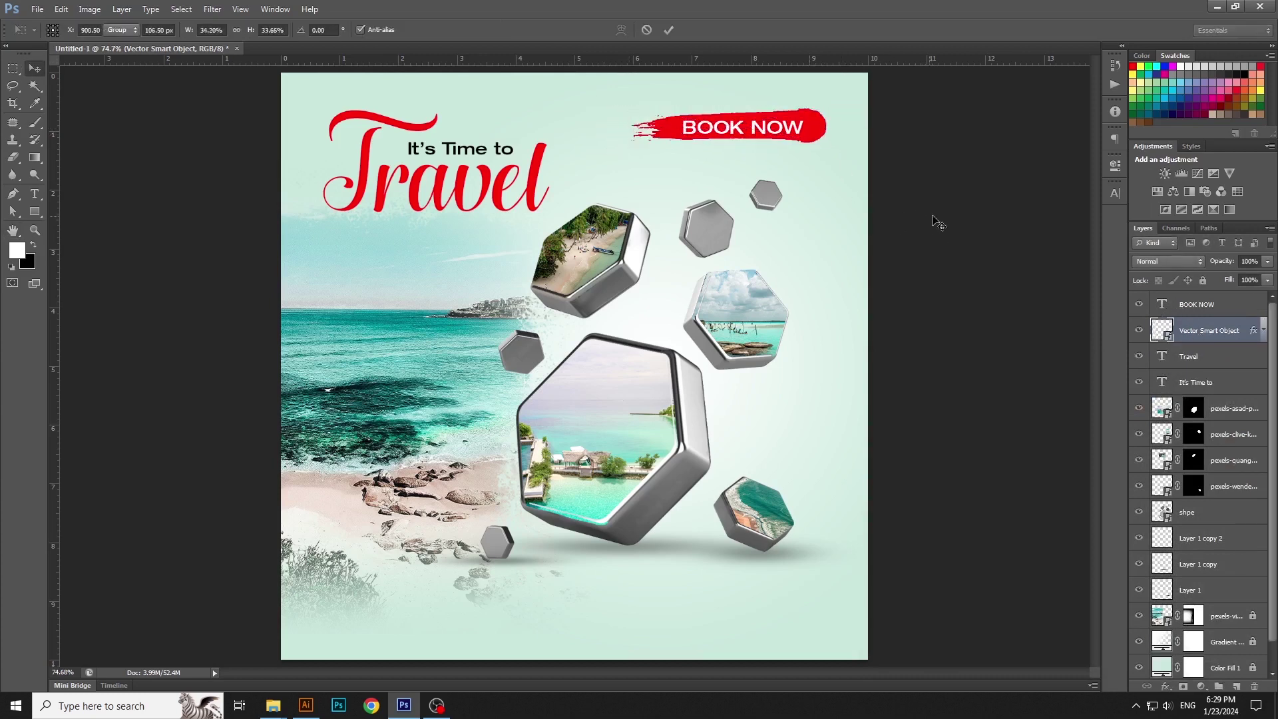
pyautogui.click(981, 231)
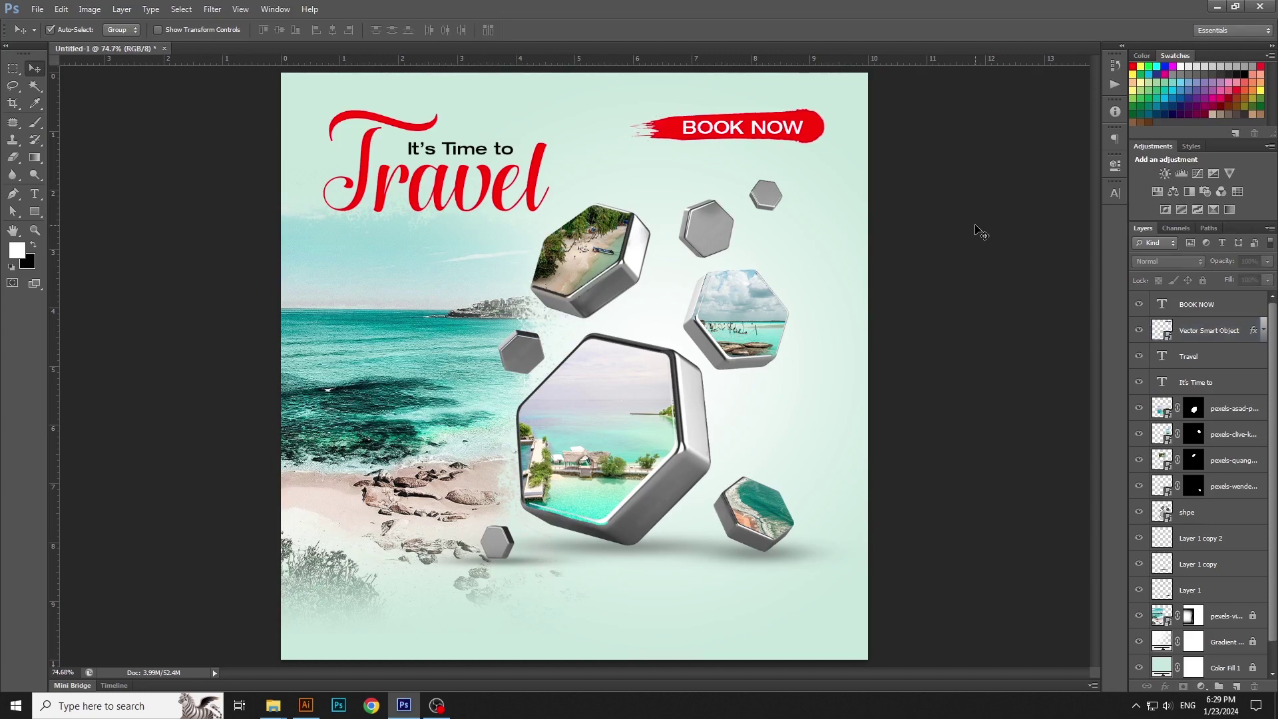
# Switch to Illustrator, create a text box about 113 mm wide above the brush stroke and copy its Lorem ipsum placeholder text
pyautogui.click(306, 705)
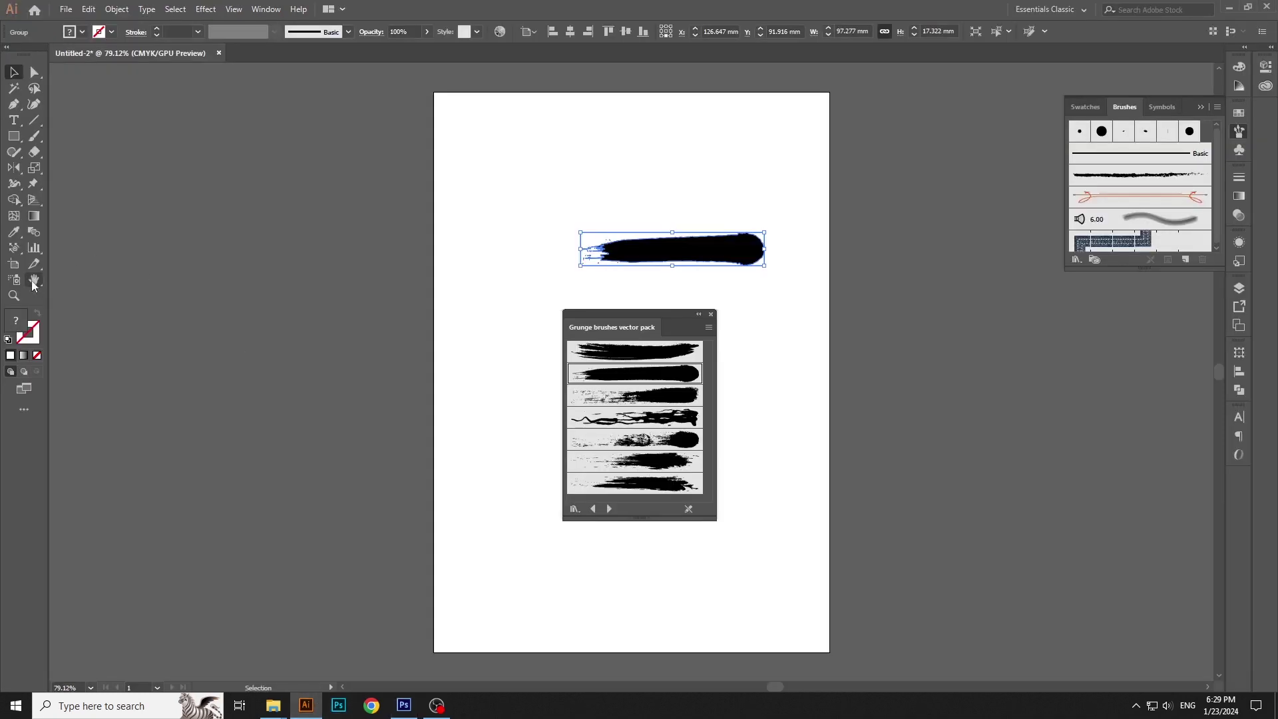
pyautogui.click(15, 120)
pyautogui.moveTo(498, 126); pyautogui.dragTo(711, 178)
pyautogui.hotkey('ctrl', 'c')
pyautogui.click(88, 8)
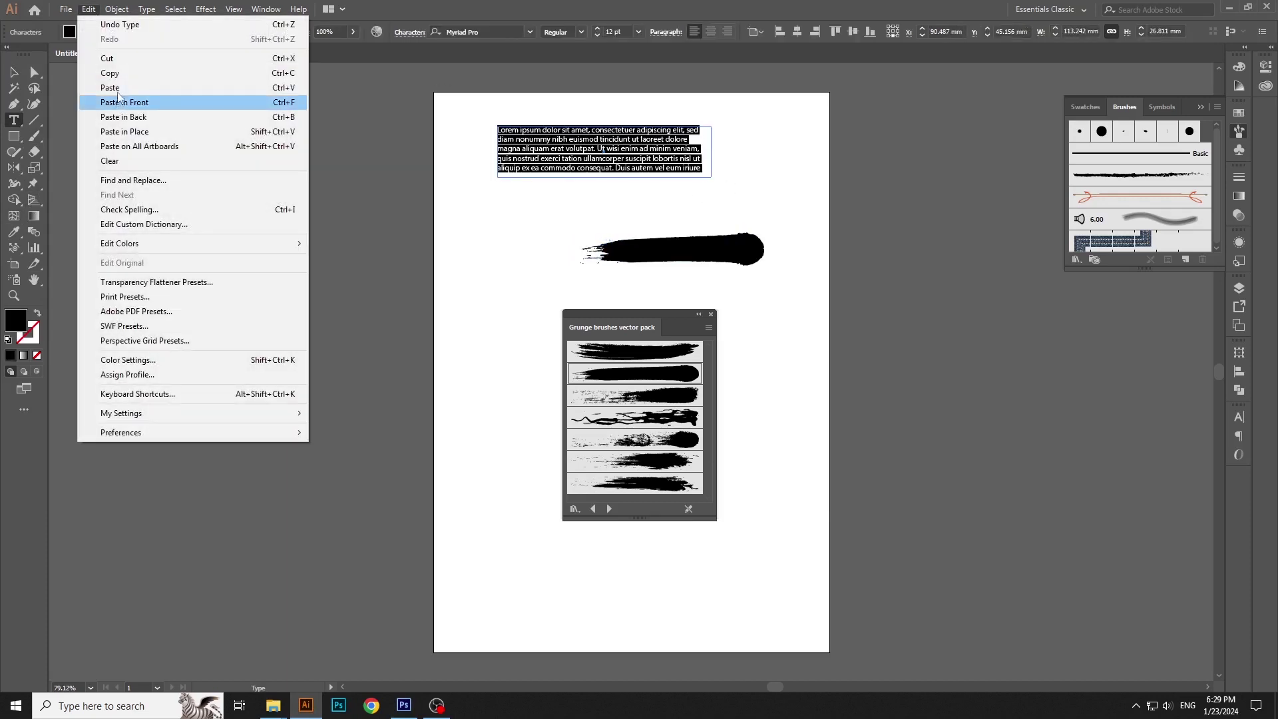
pyautogui.press('Escape')
pyautogui.press('Escape')
pyautogui.click(115, 138)
# Switch to Photoshop, draw a paragraph text box at the poster's lower right and paste the Lorem ipsum text into it
pyautogui.click(403, 705)
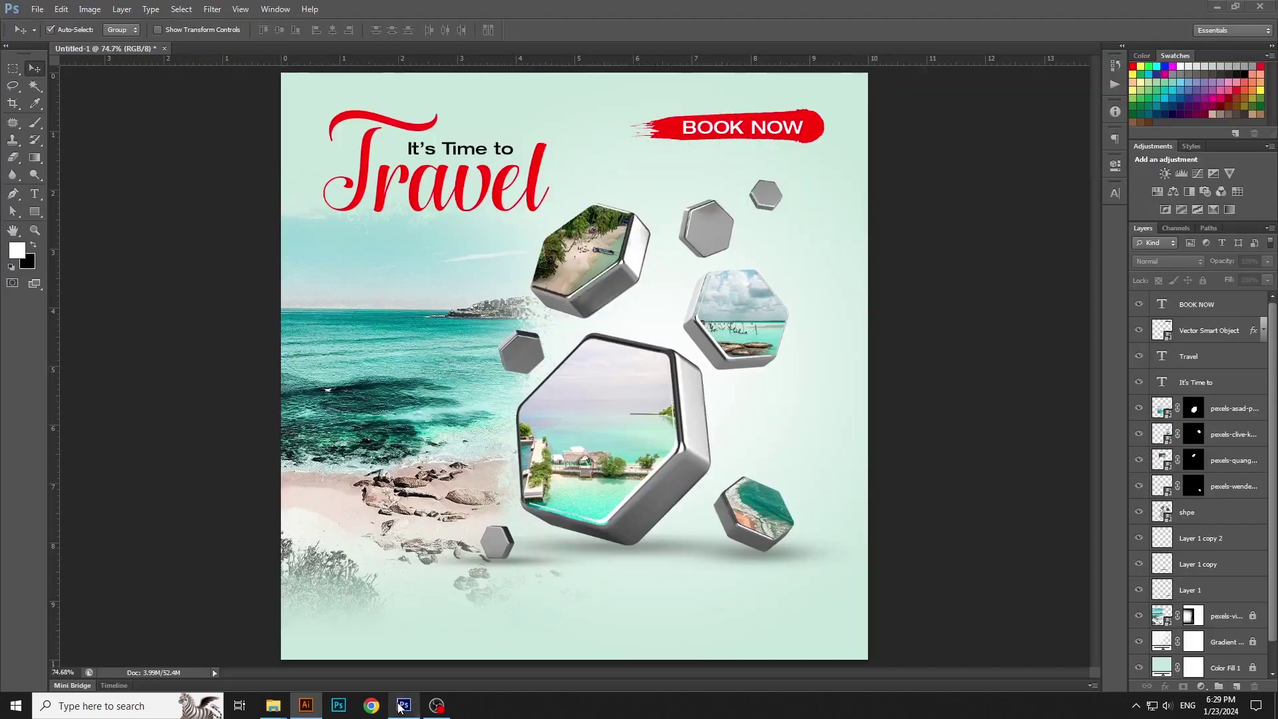
pyautogui.press('t')
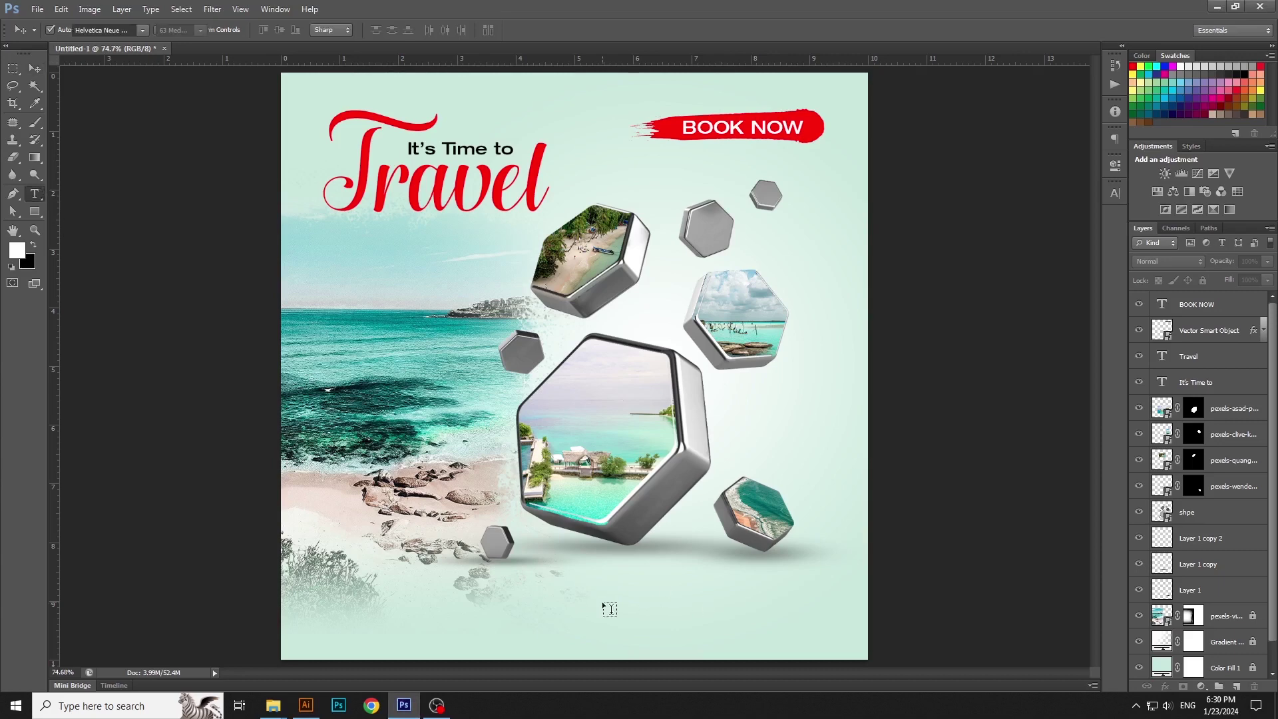
pyautogui.moveTo(601, 604); pyautogui.dragTo(829, 647)
pyautogui.click(61, 10)
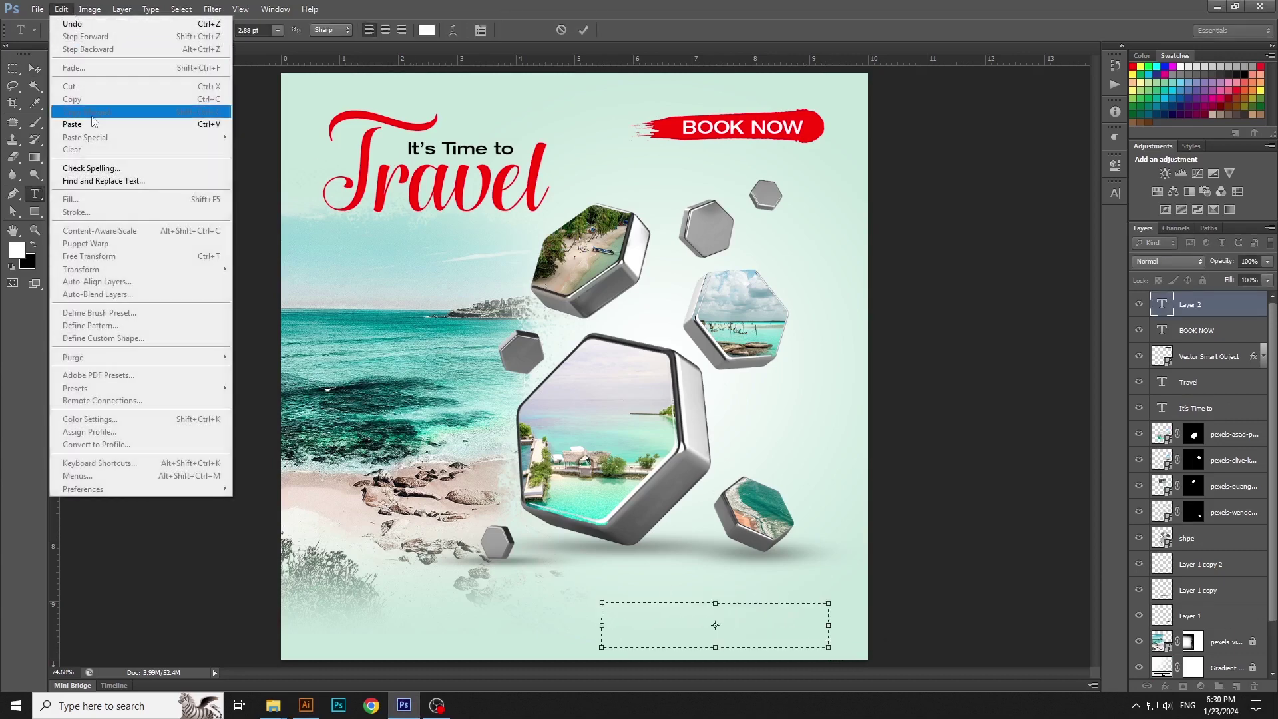
pyautogui.click(91, 124)
# Center the Lorem ipsum paragraph, set its size to 3.5 pt and move it up slightly
pyautogui.hotkey('ctrl', 'a')
pyautogui.click(385, 30)
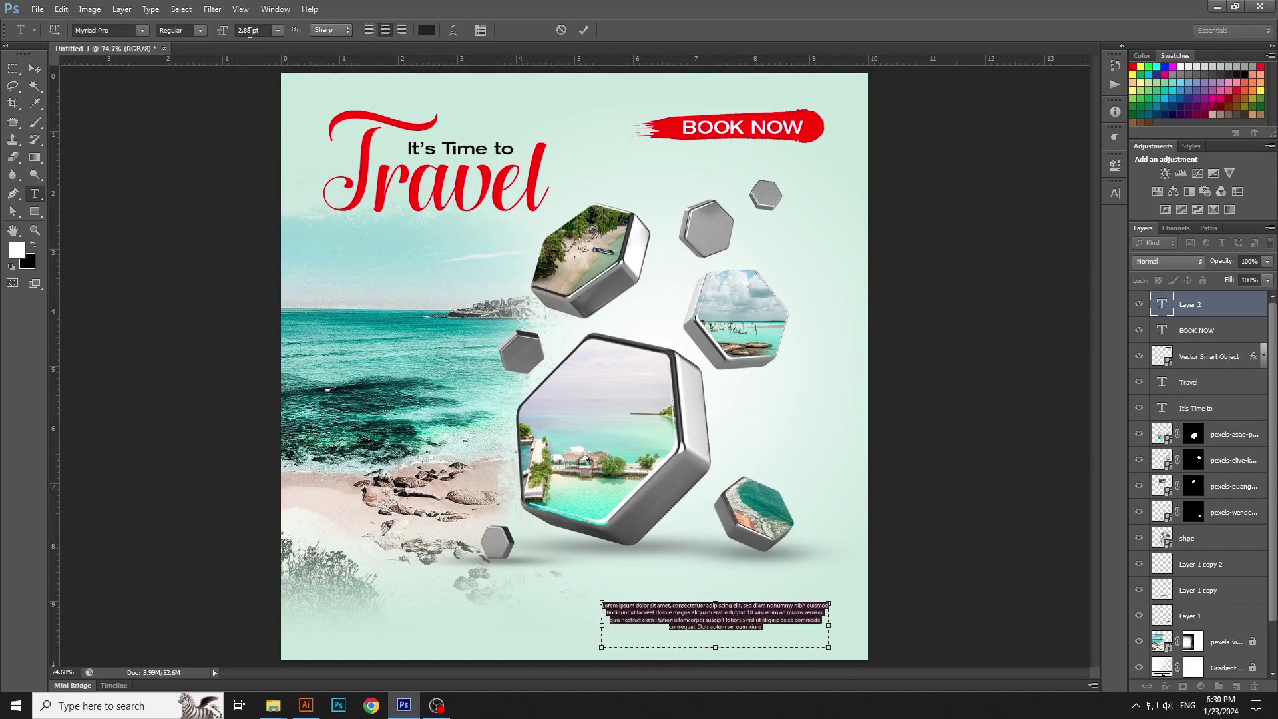
pyautogui.click(253, 30)
pyautogui.write('3.5')
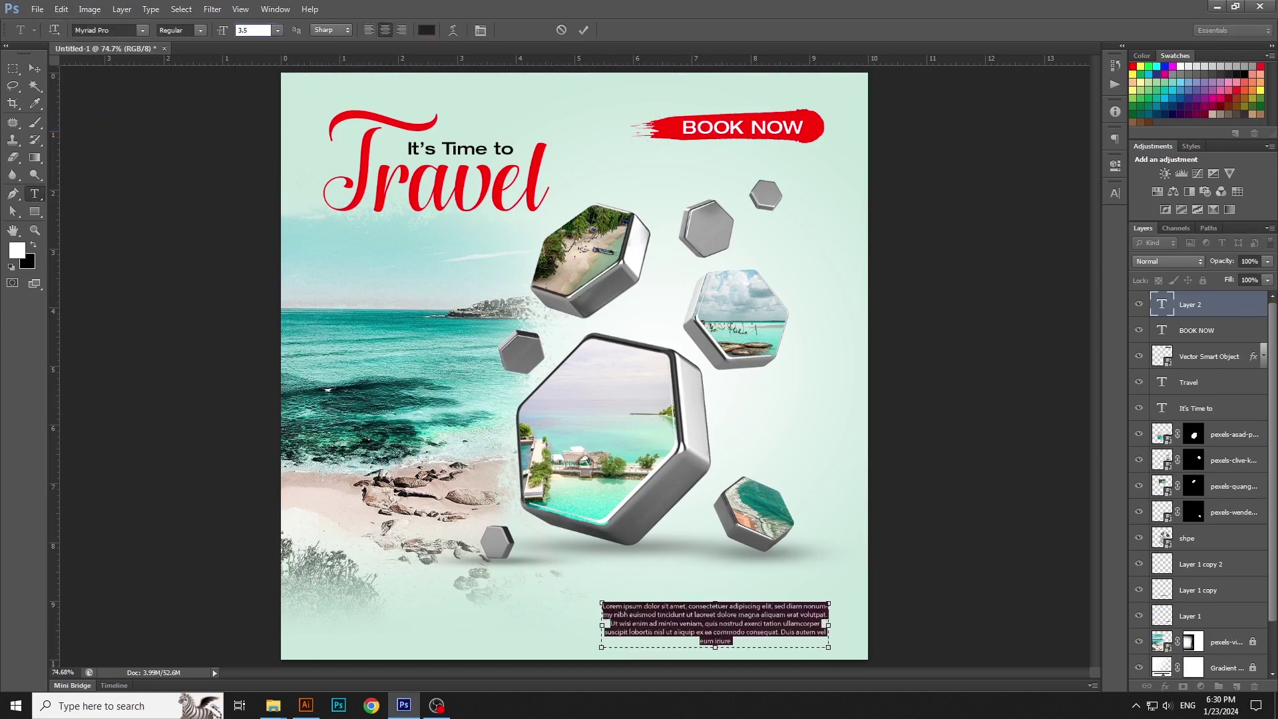
pyautogui.hotkey('ctrl', 'Return')
pyautogui.press('v')
pyautogui.moveTo(776, 632); pyautogui.dragTo(778, 626)
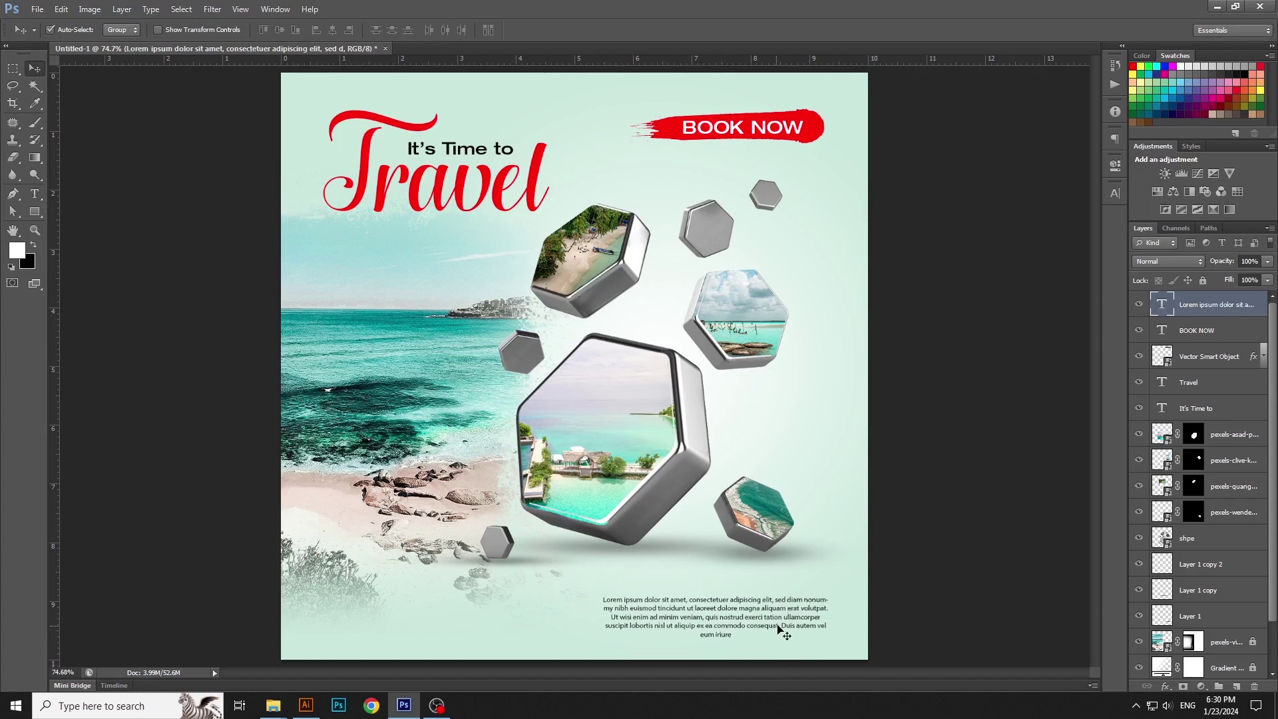
pyautogui.click(923, 547)
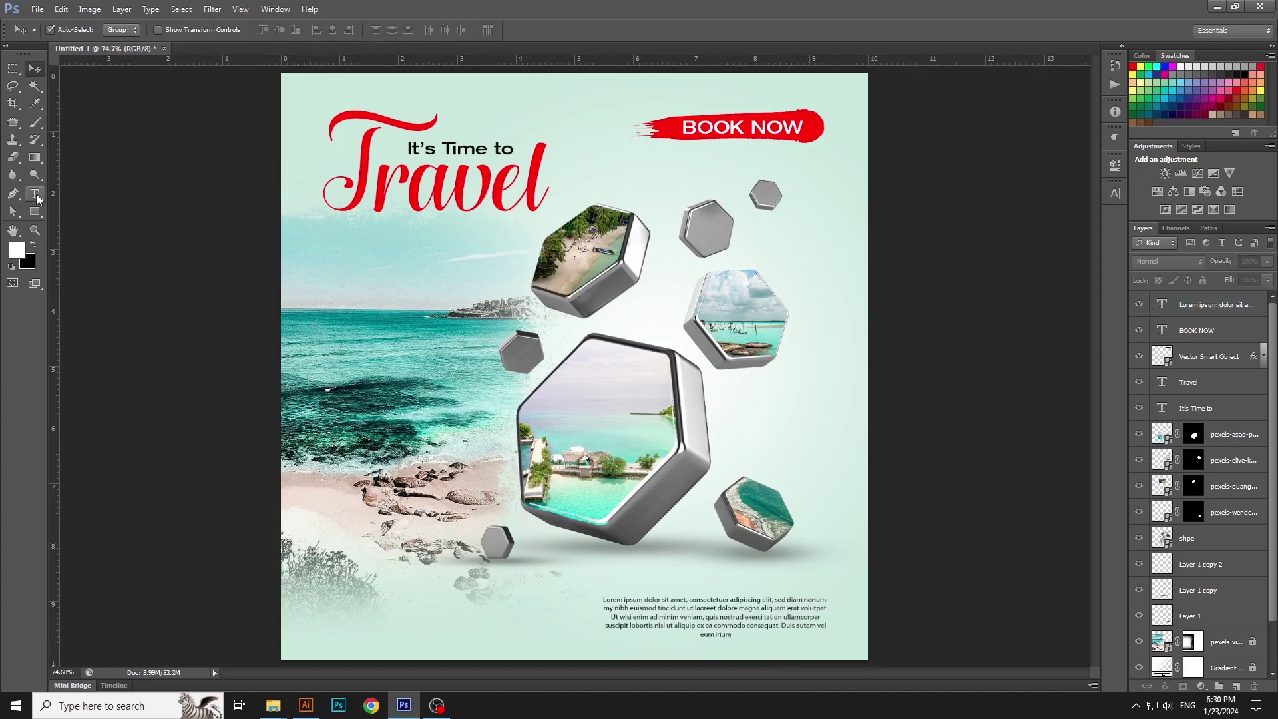
# Add the text "Call for Booking" in black at the poster's lower left and enlarge it to about 7.95 pt
pyautogui.click(35, 195)
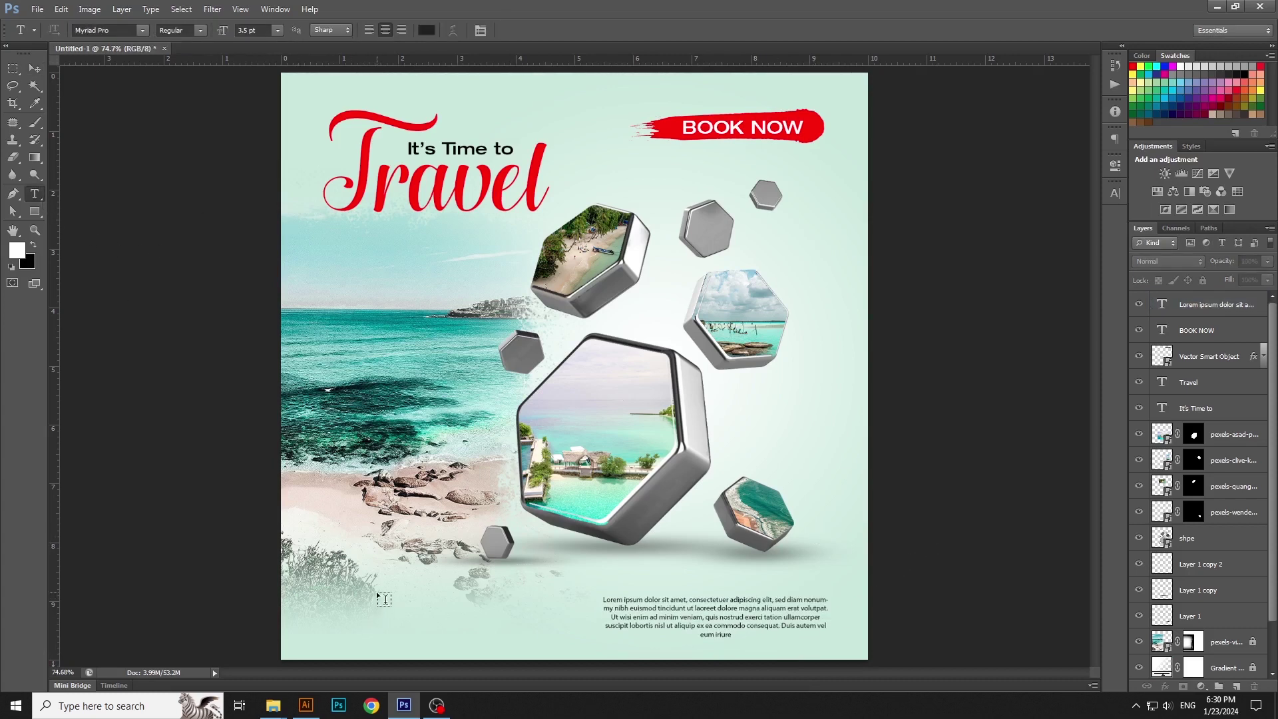
pyautogui.press('x')
pyautogui.click(363, 594)
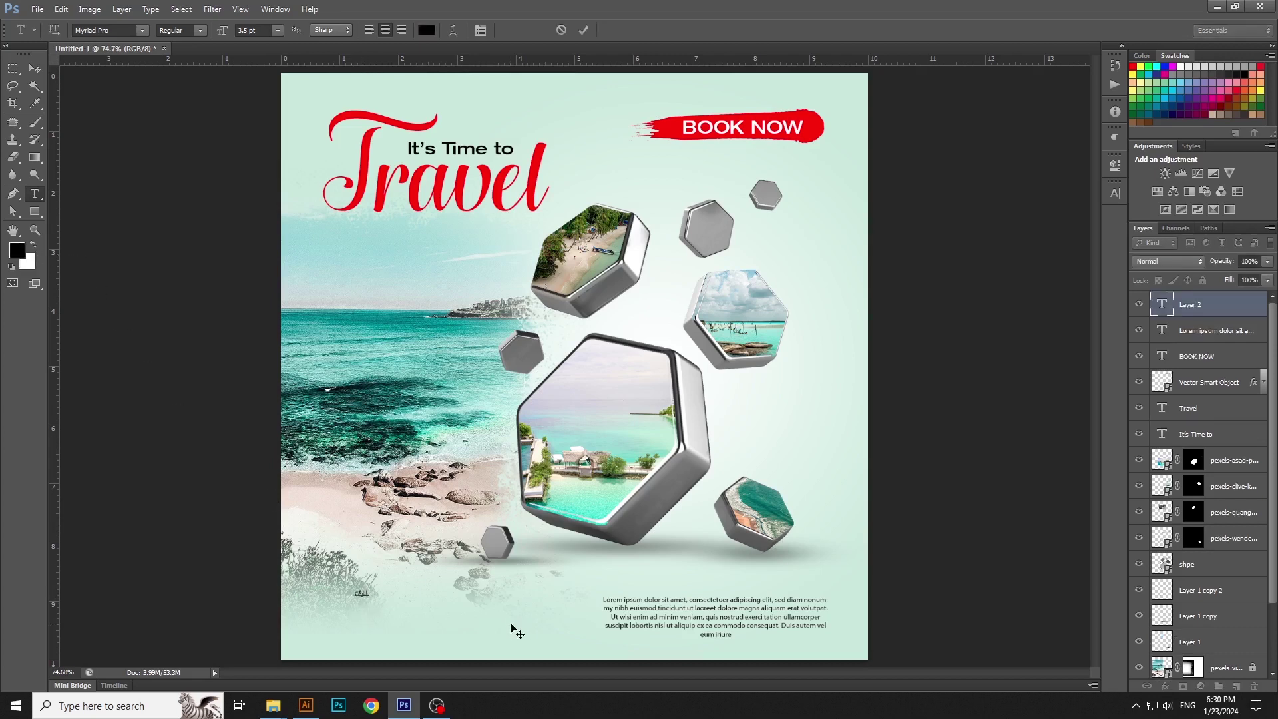
pyautogui.write('Call for Booking')
pyautogui.hotkey('ctrl', 'Return')
pyautogui.hotkey('ctrl', 't')
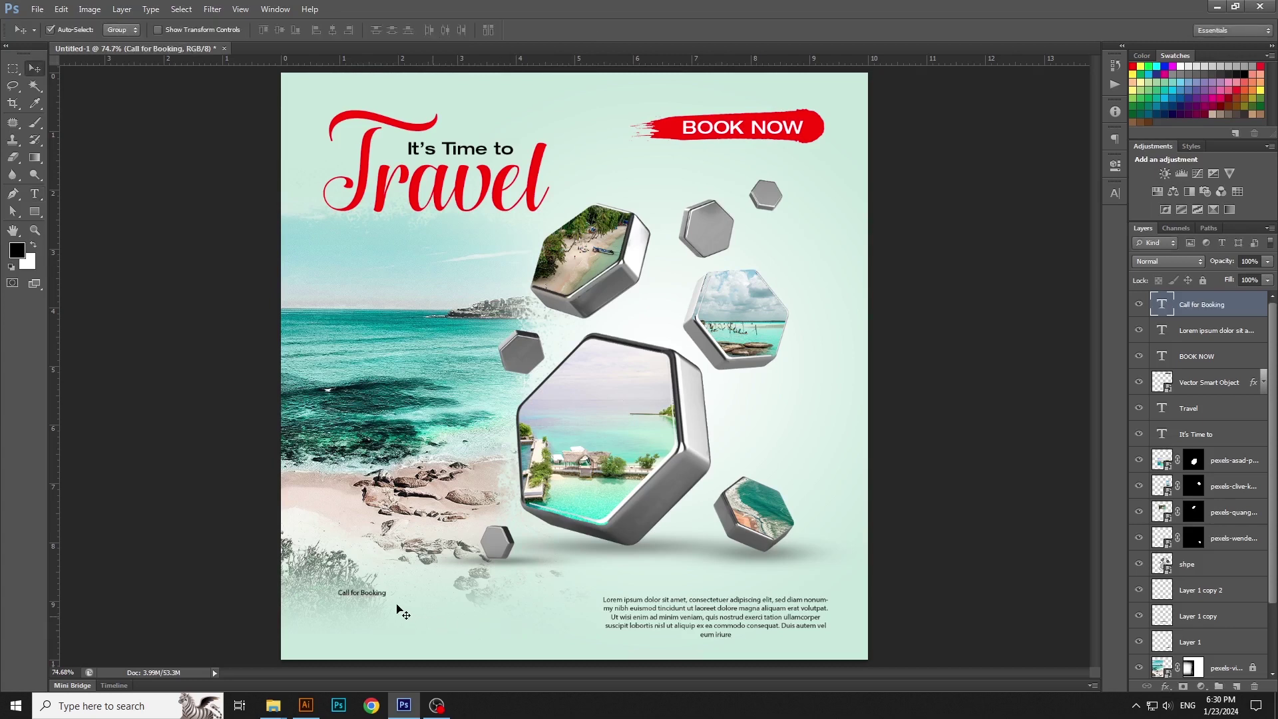
pyautogui.moveTo(386, 597); pyautogui.dragTo(438, 609)
pyautogui.press('Return')
# Set the "Call for Booking" text's font to Helvetica Neue LT Std and move it slightly right and up
pyautogui.tripleClick(428, 601)
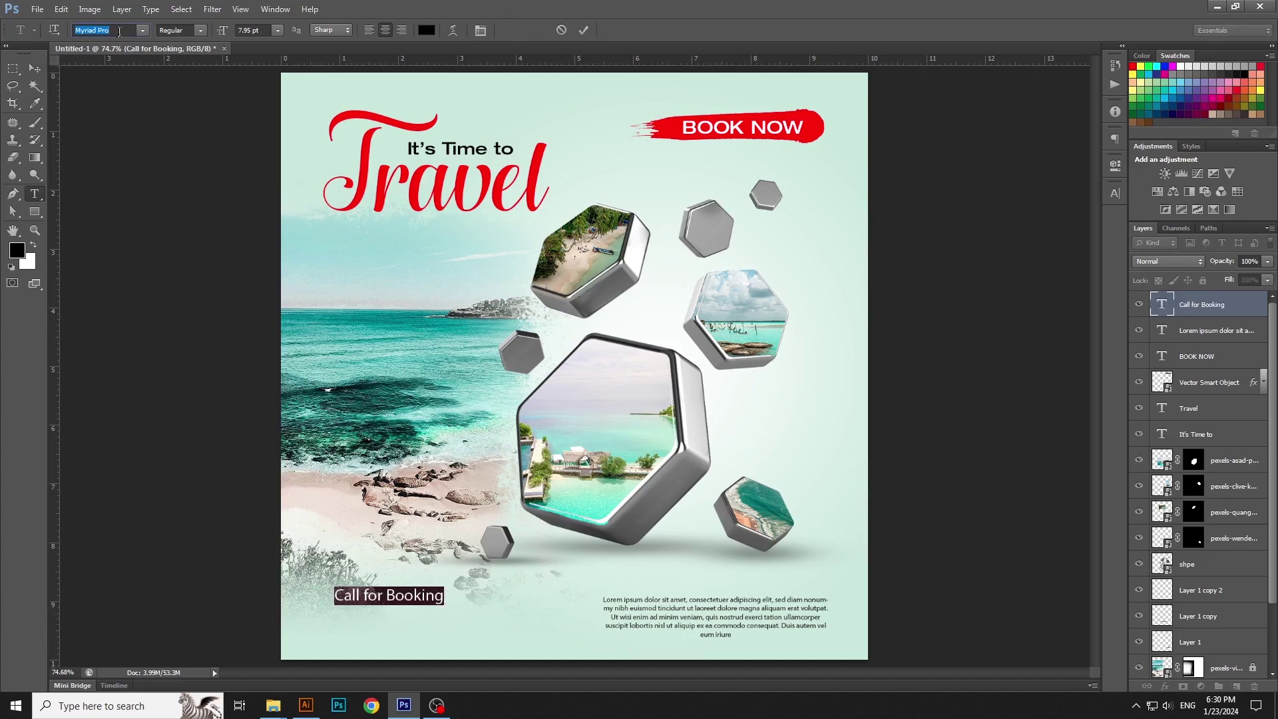
pyautogui.write('Helvetica')
pyautogui.click(143, 31)
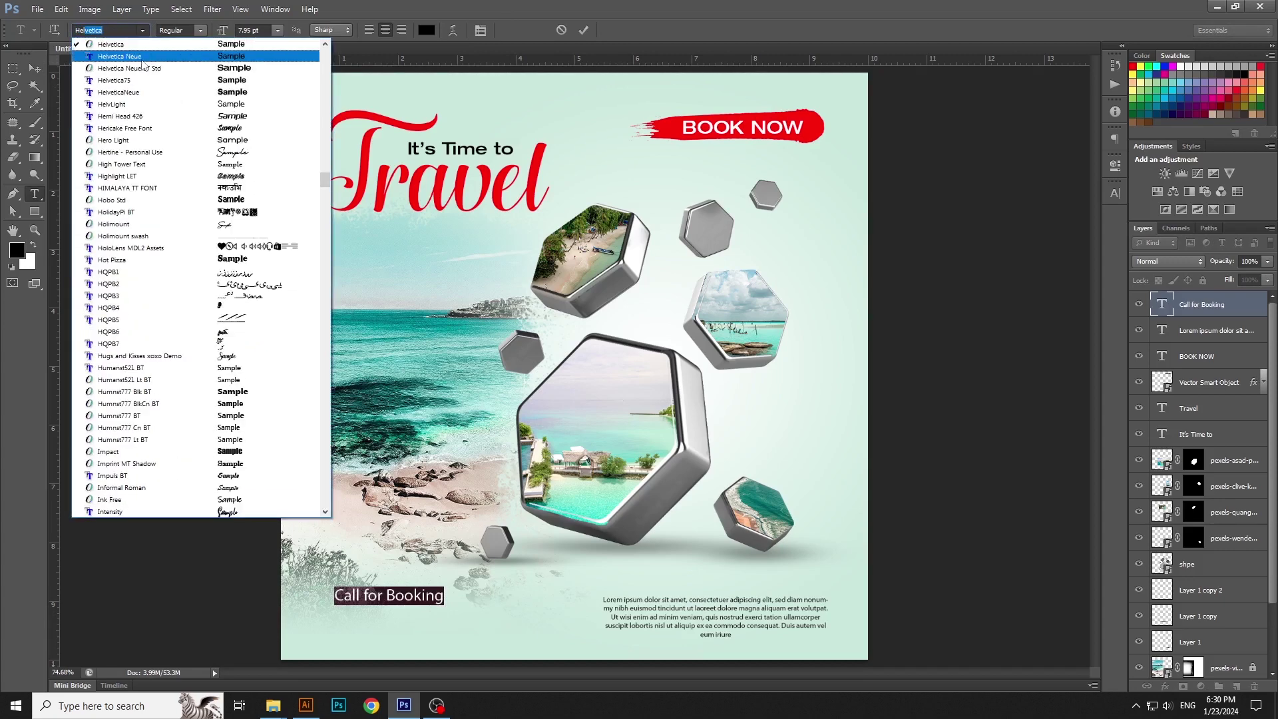
pyautogui.click(146, 68)
pyautogui.click(34, 69)
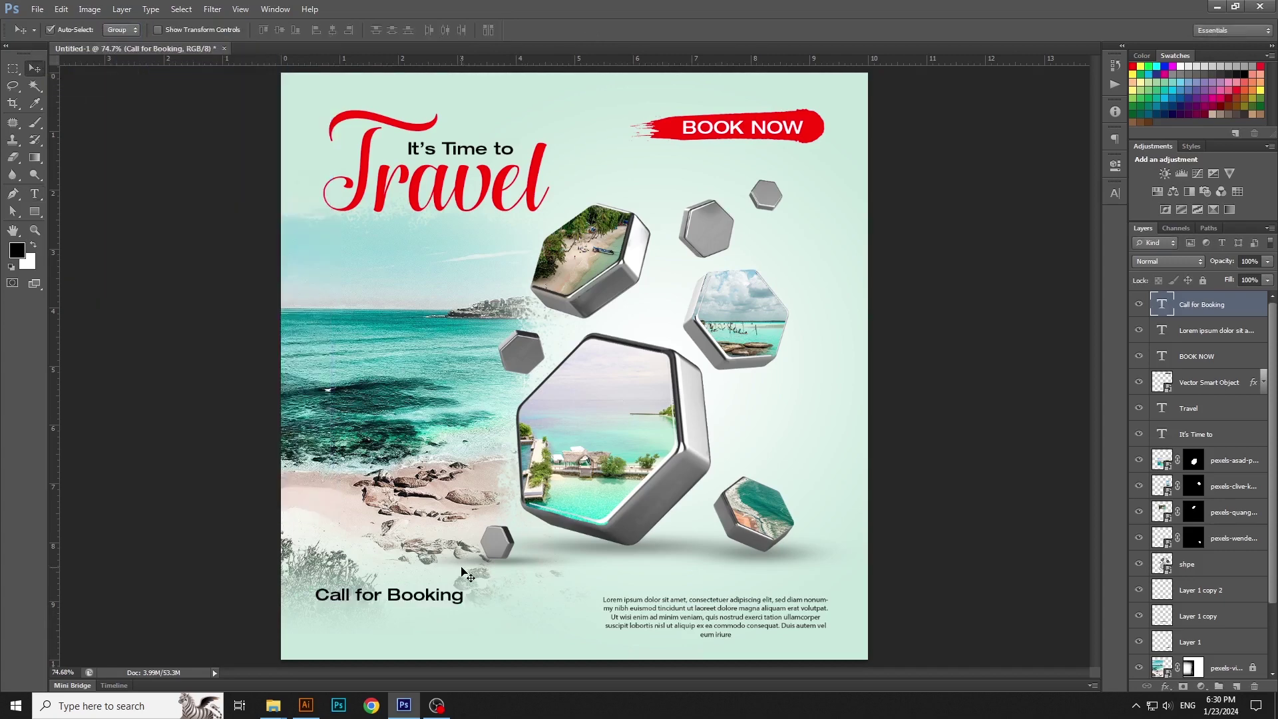
pyautogui.moveTo(448, 606); pyautogui.dragTo(467, 604)
# Recolor the "Call for Booking" text to red
pyautogui.click(35, 194)
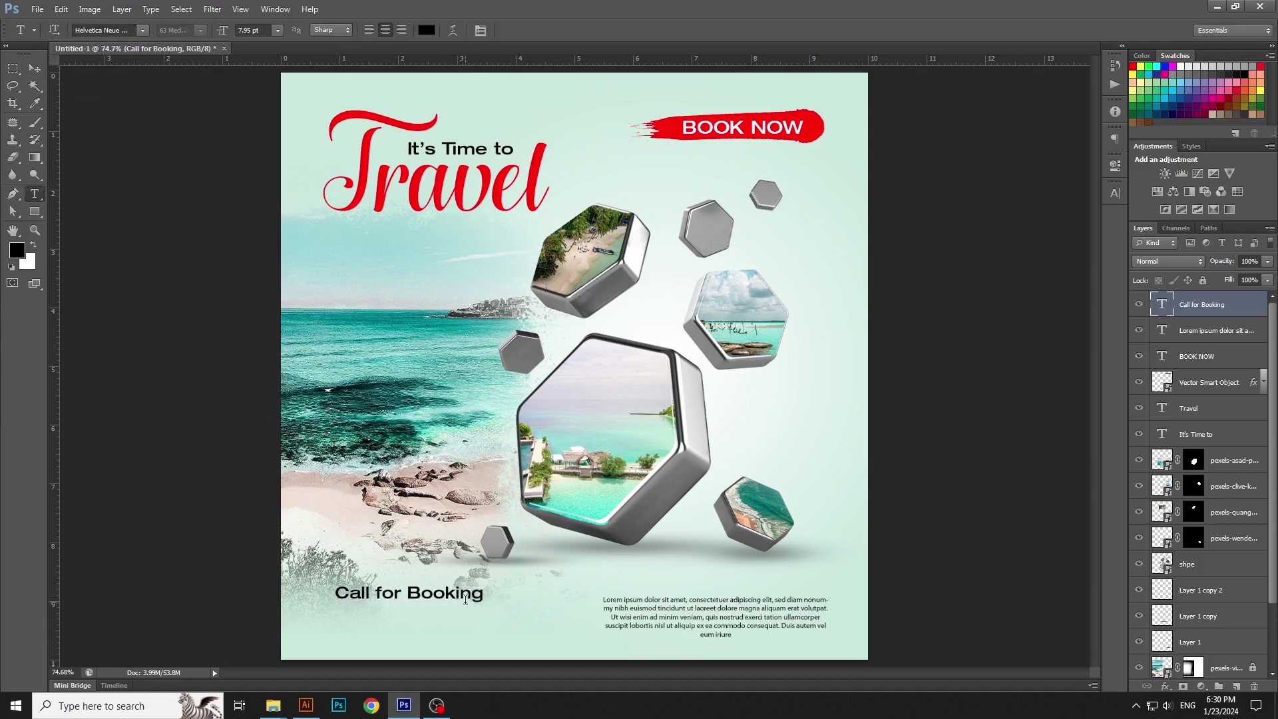
pyautogui.tripleClick(386, 594)
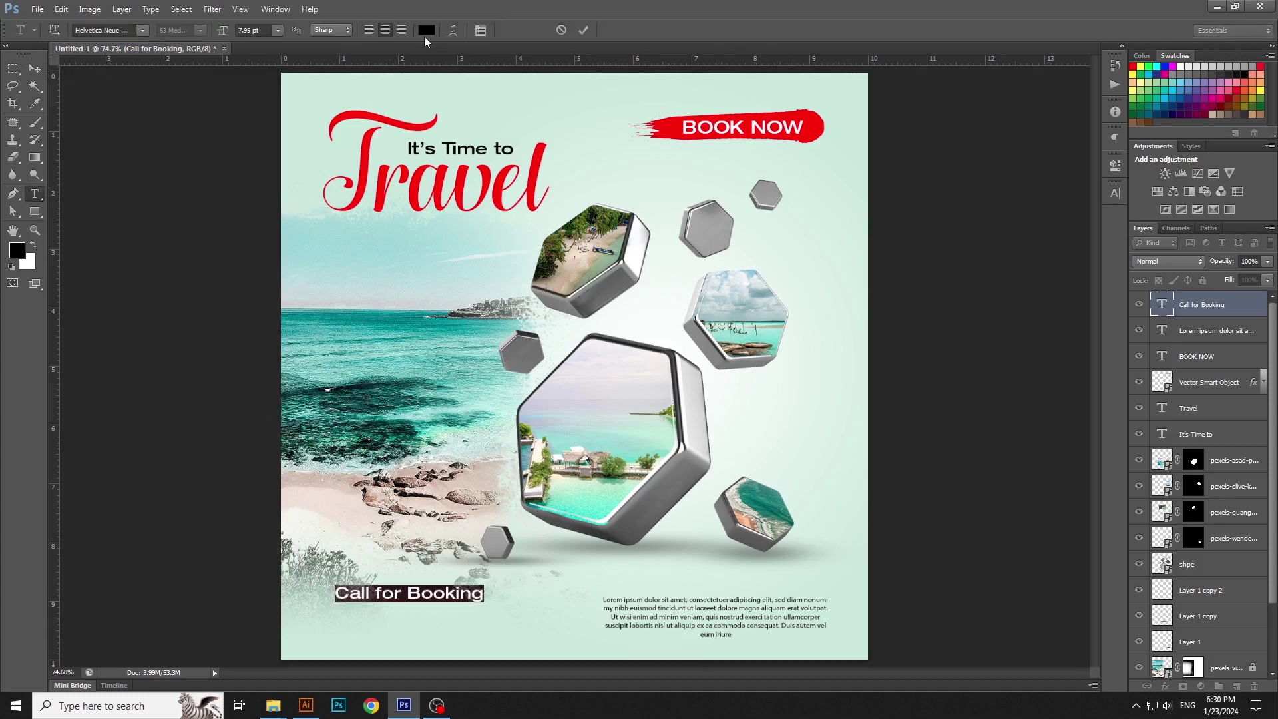
pyautogui.click(426, 30)
pyautogui.click(1009, 486)
pyautogui.click(1162, 483)
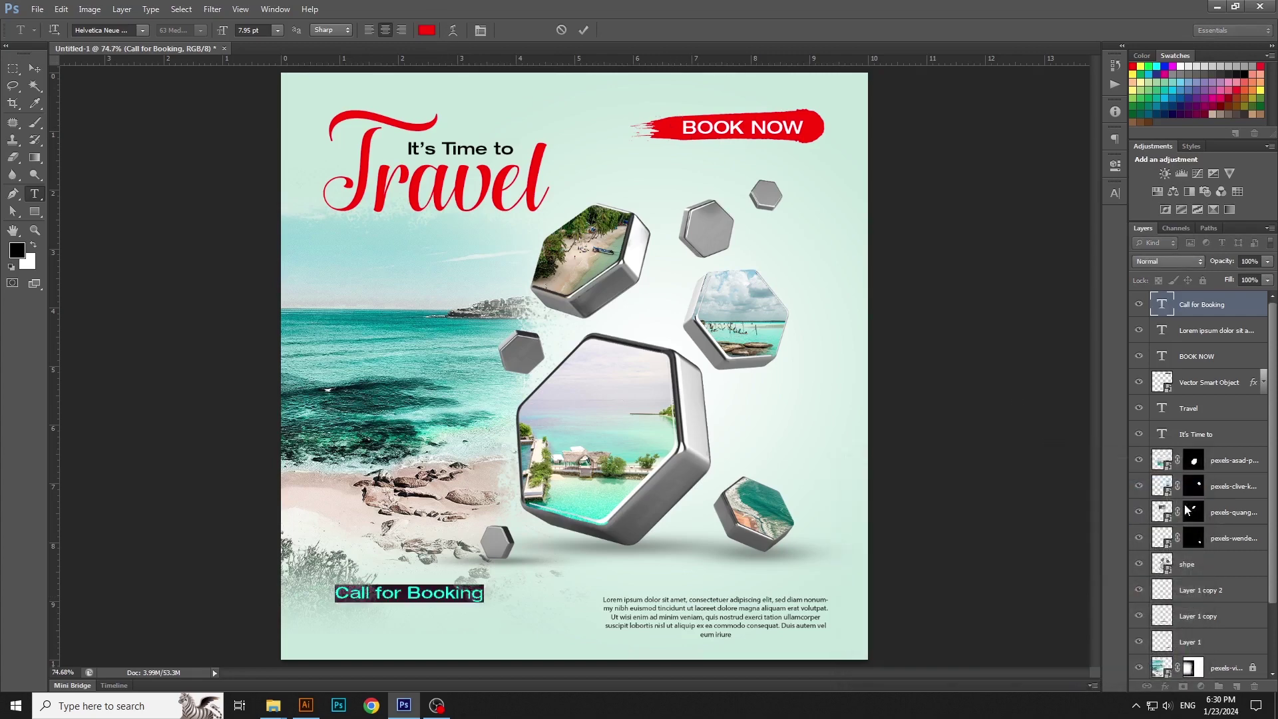
pyautogui.hotkey('ctrl', 'Return')
pyautogui.press('v')
# Duplicate the "Call for Booking" text layer and place the copy directly below the original
pyautogui.rightClick(1242, 310)
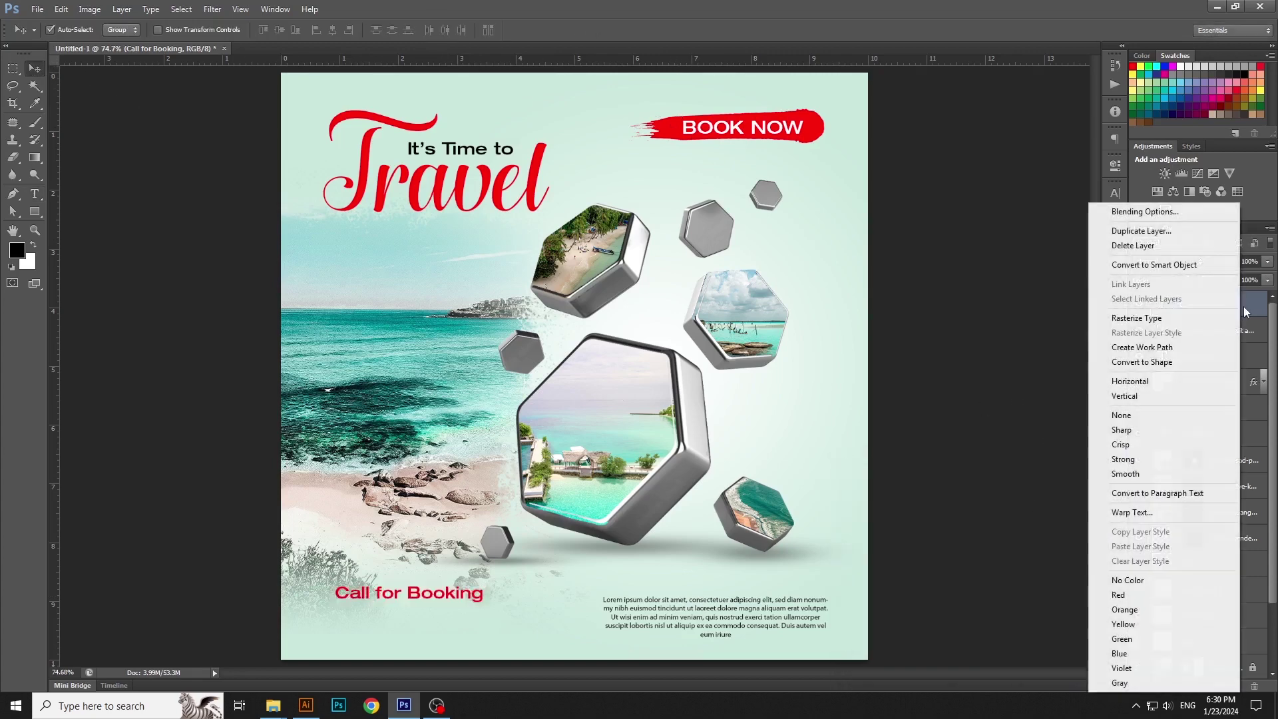
pyautogui.click(1141, 228)
pyautogui.press('Return')
pyautogui.moveTo(453, 608); pyautogui.dragTo(453, 628)
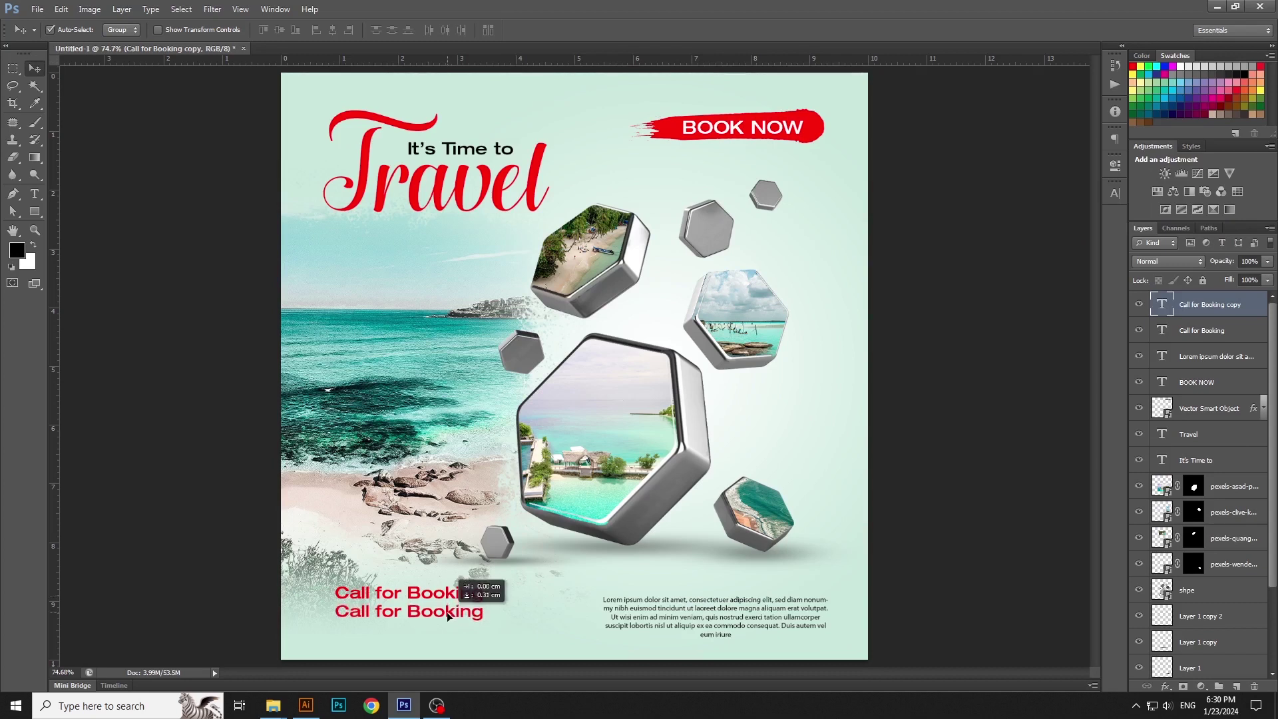
# Replace the wording of the duplicated lower text line with the booking phone number
pyautogui.press('t')
pyautogui.click(411, 612)
pyautogui.hotkey('ctrl', 'a')
pyautogui.write('+91 ')
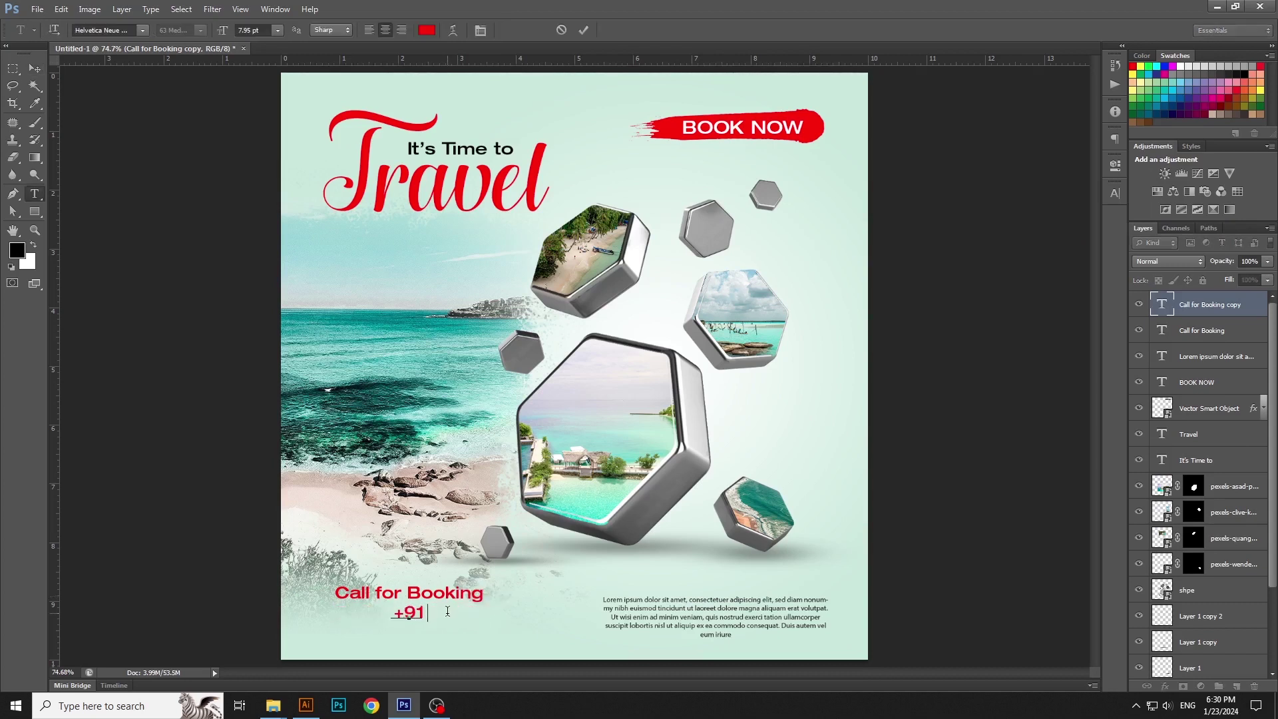
pyautogui.write('999999999')
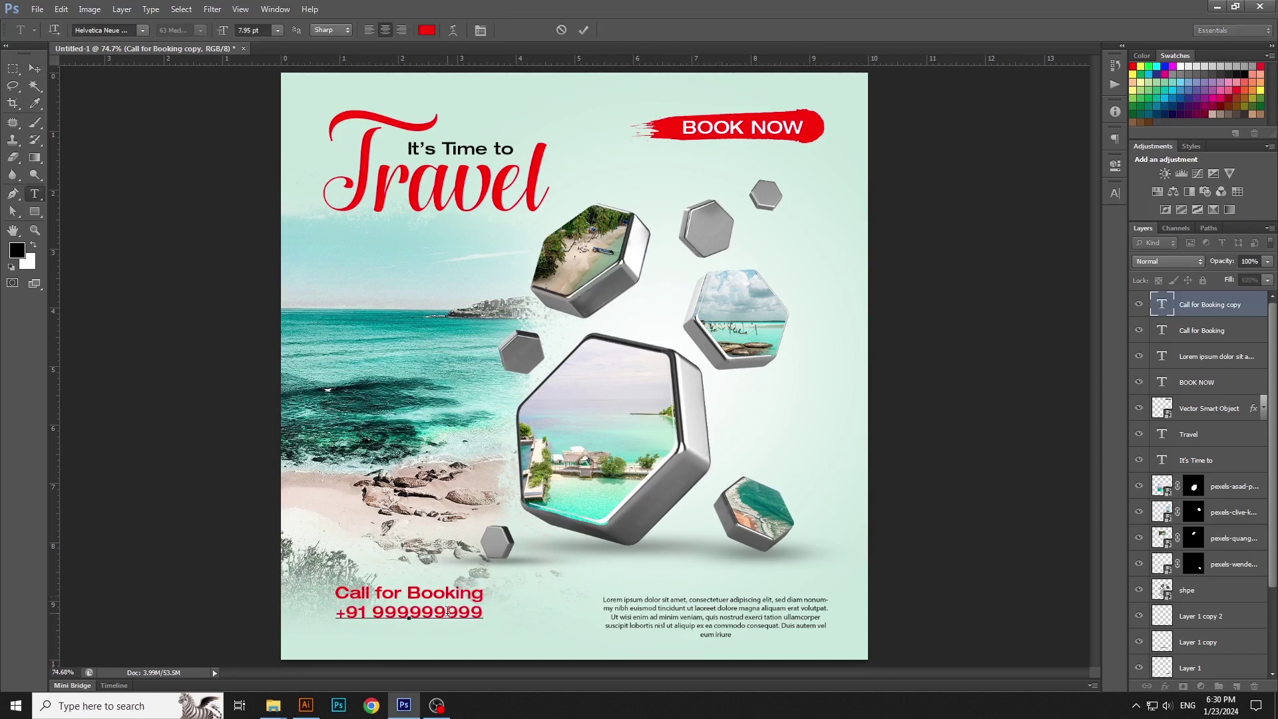
pyautogui.write('9')
# Change the phone number's text color to white
pyautogui.hotkey('ctrl', 'a')
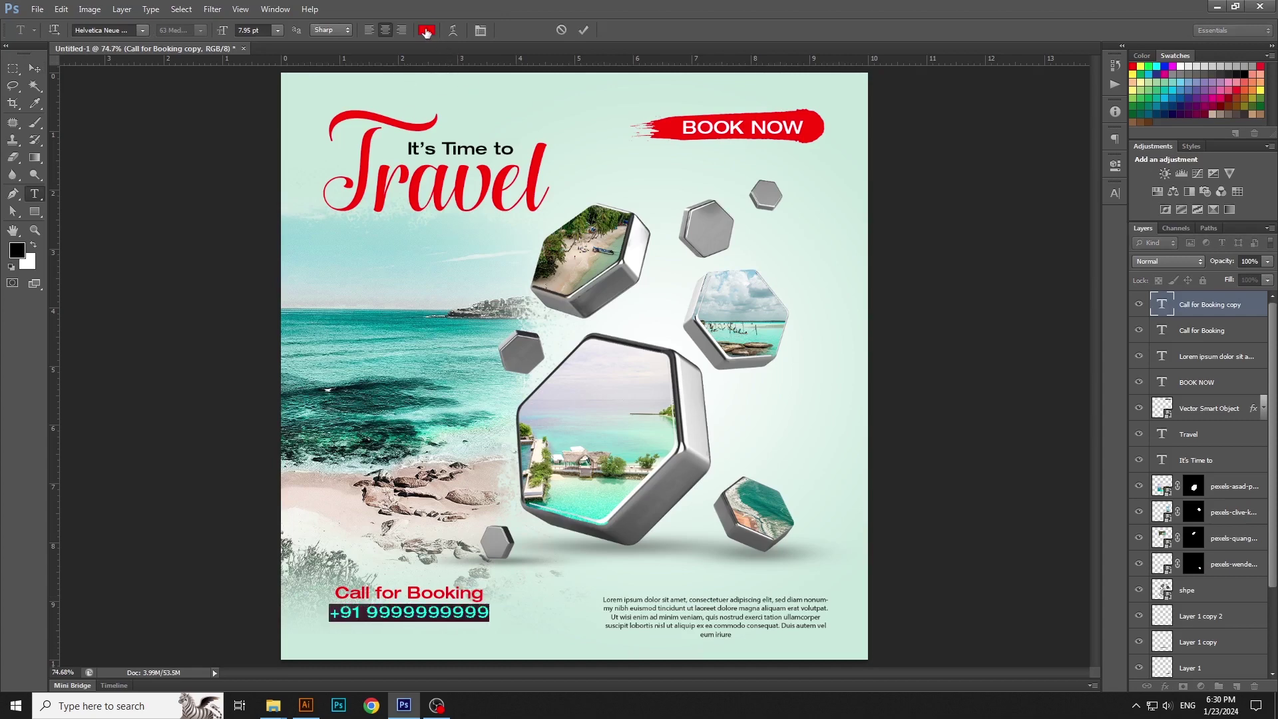
pyautogui.click(427, 30)
pyautogui.click(819, 473)
pyautogui.press('Return')
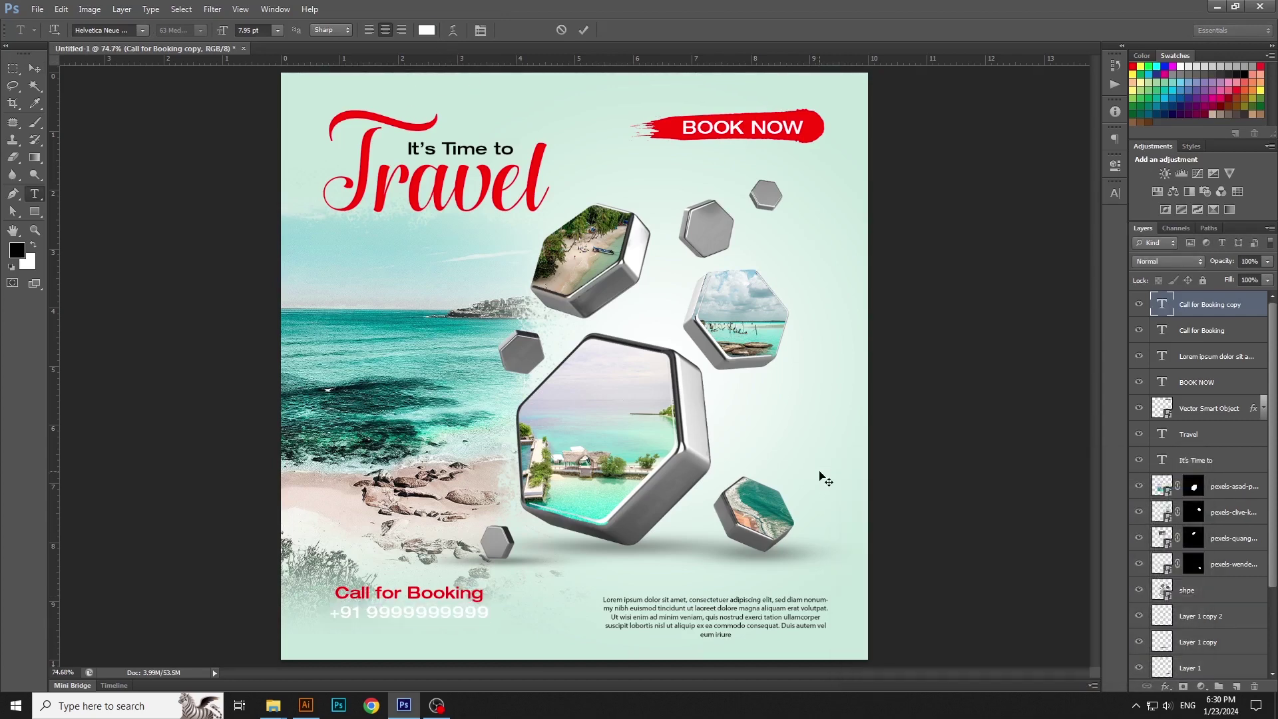
pyautogui.hotkey('ctrl', 'Return')
# Enlarge the phone number to about 131% and scale the "Call for Booking" line down slightly
pyautogui.hotkey('ctrl', 't')
pyautogui.moveTo(488, 621); pyautogui.dragTo(542, 634)
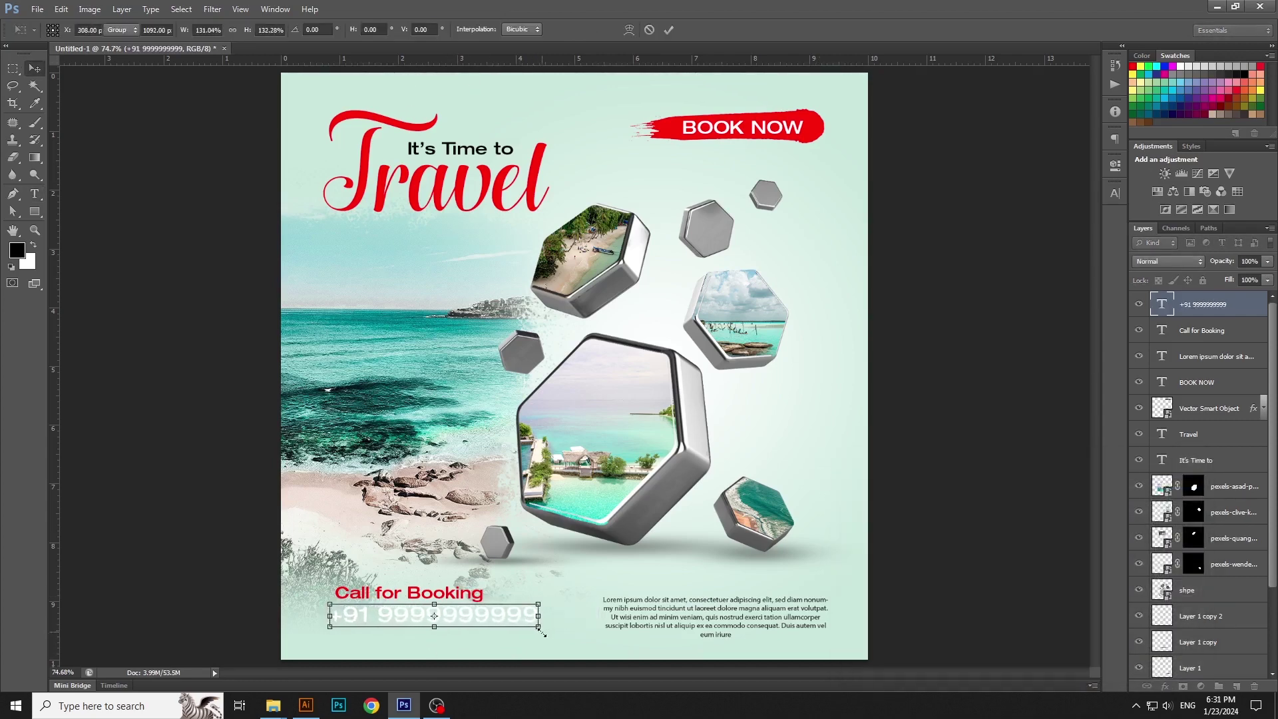
pyautogui.press('Return')
pyautogui.click(478, 595)
pyautogui.hotkey('ctrl', 't')
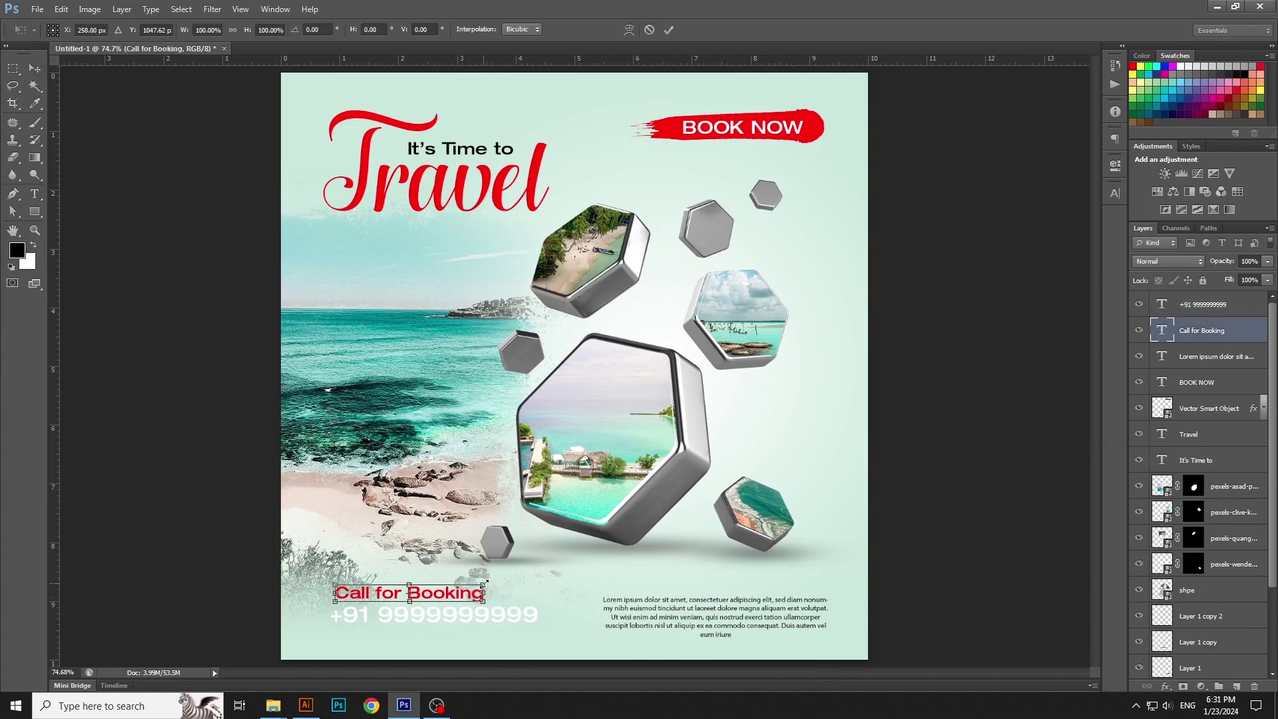
pyautogui.moveTo(483, 583)
pyautogui.mouseDown()
pyautogui.moveTo(533, 573)
pyautogui.moveTo(466, 587)
pyautogui.mouseUp()
pyautogui.press('Return')
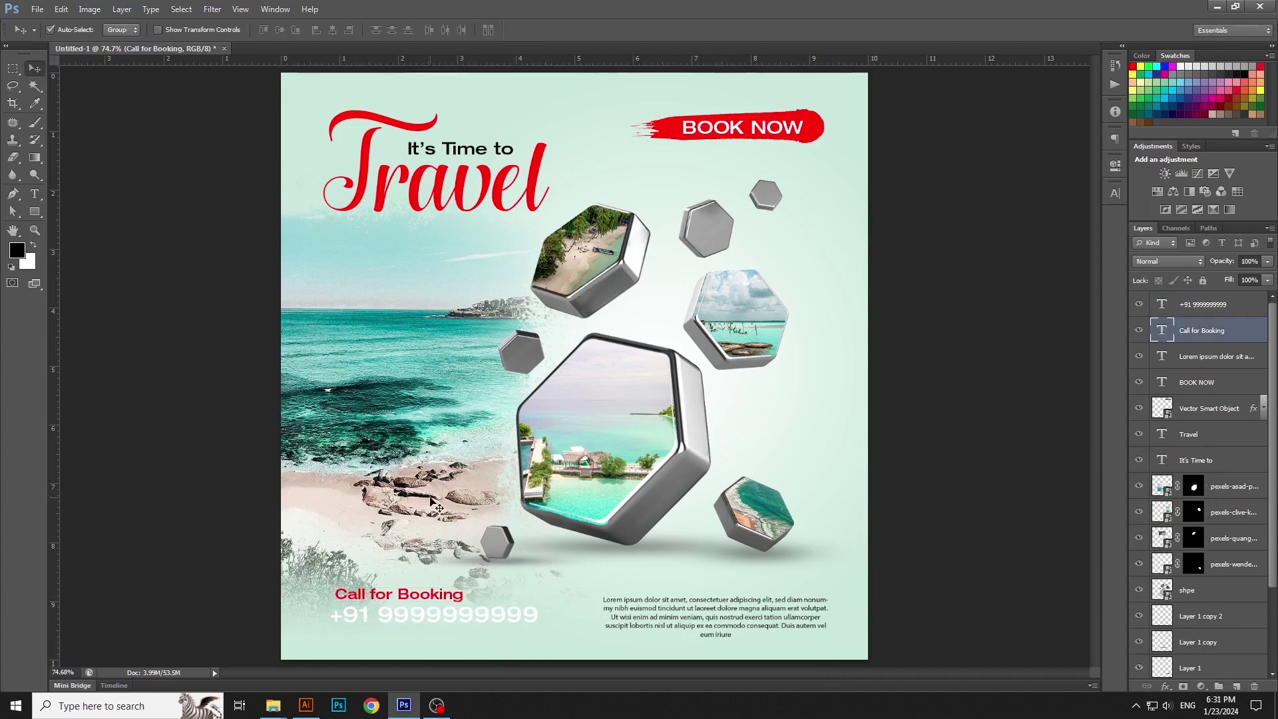
# Recolor the whole phone number to near-black #0b0505
pyautogui.press('t')
pyautogui.hotkey('ctrl', 'a')
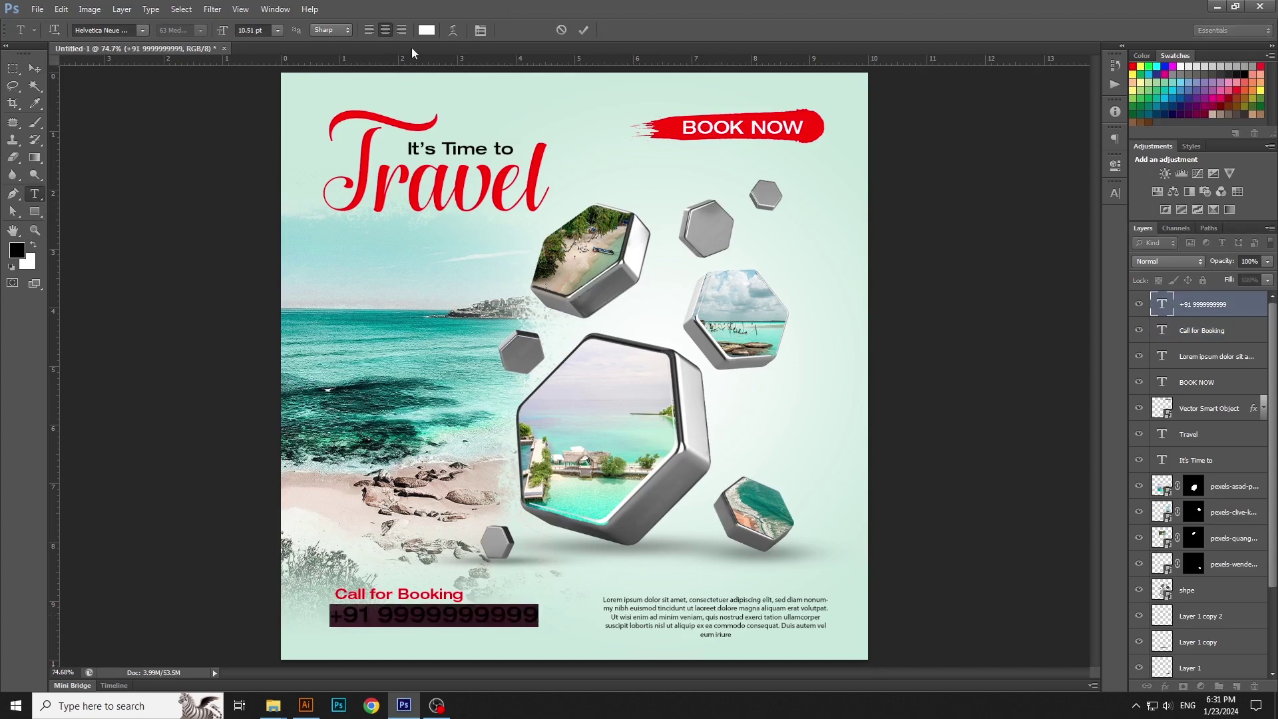
pyautogui.click(427, 30)
pyautogui.click(940, 648)
pyautogui.click(938, 652)
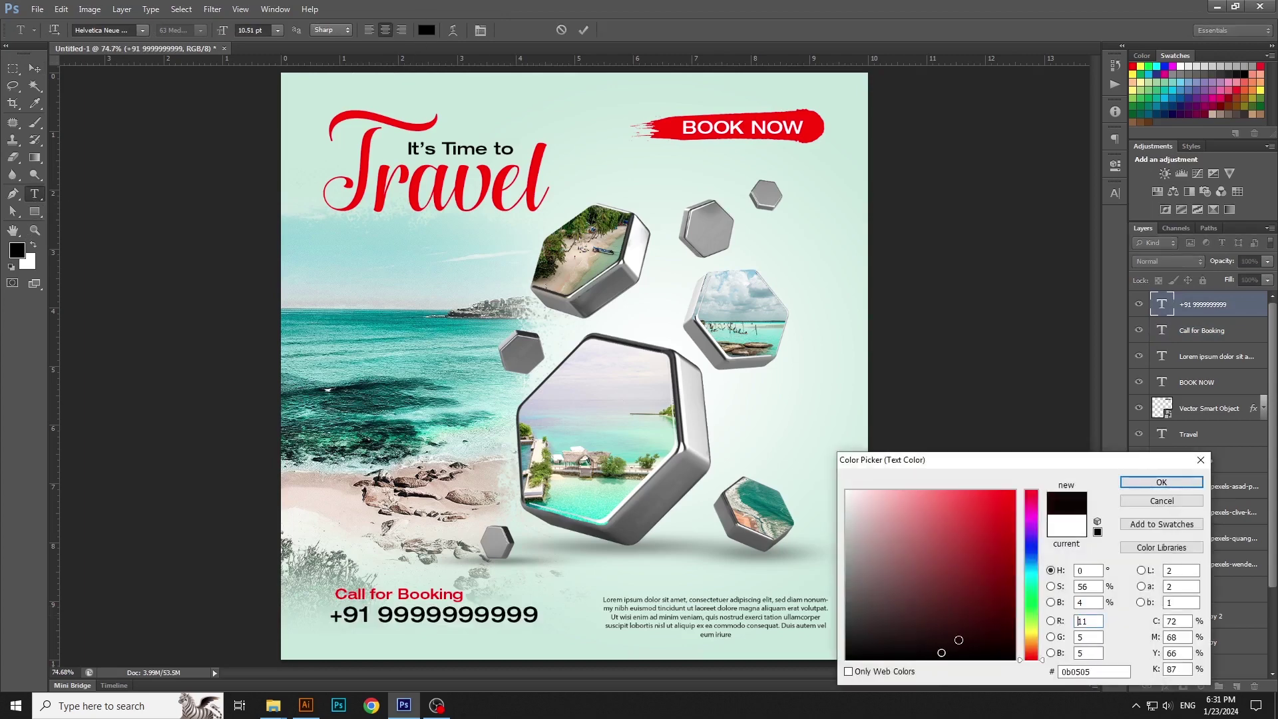
pyautogui.press('Return')
pyautogui.press('BackSpace')
pyautogui.hotkey('ctrl', 'z')
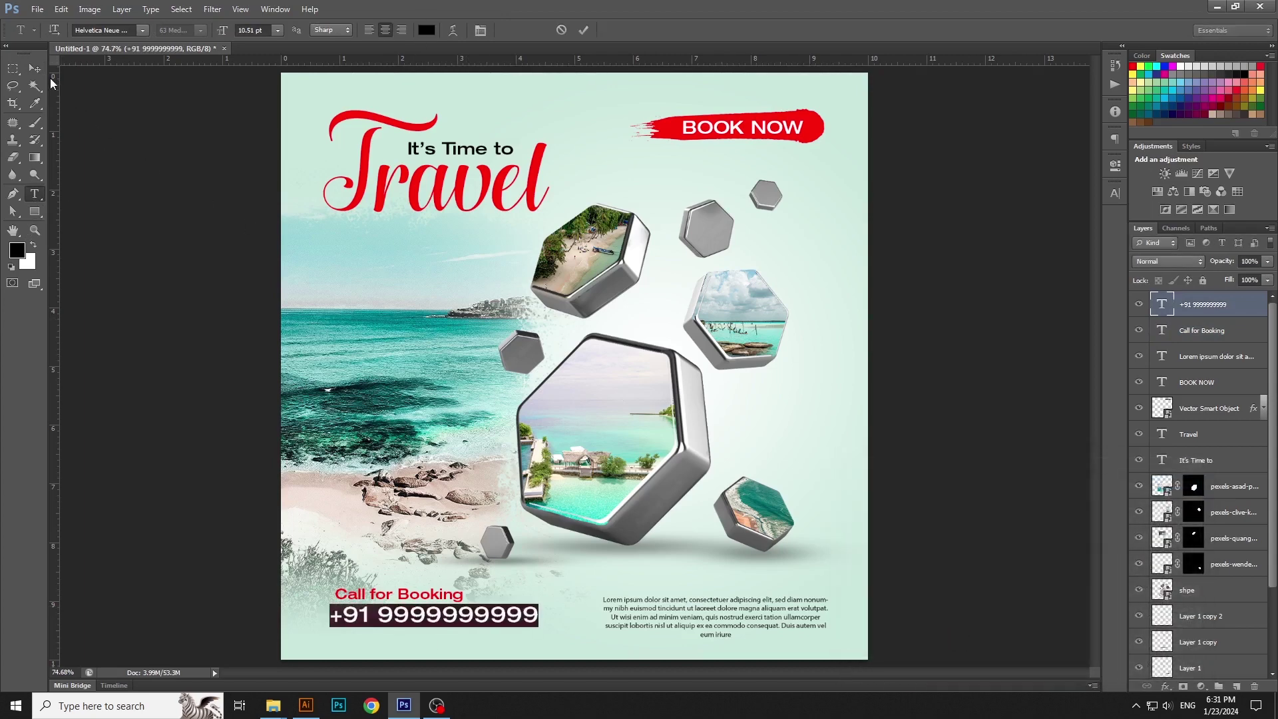
pyautogui.hotkey('ctrl', 'Return')
pyautogui.press('v')
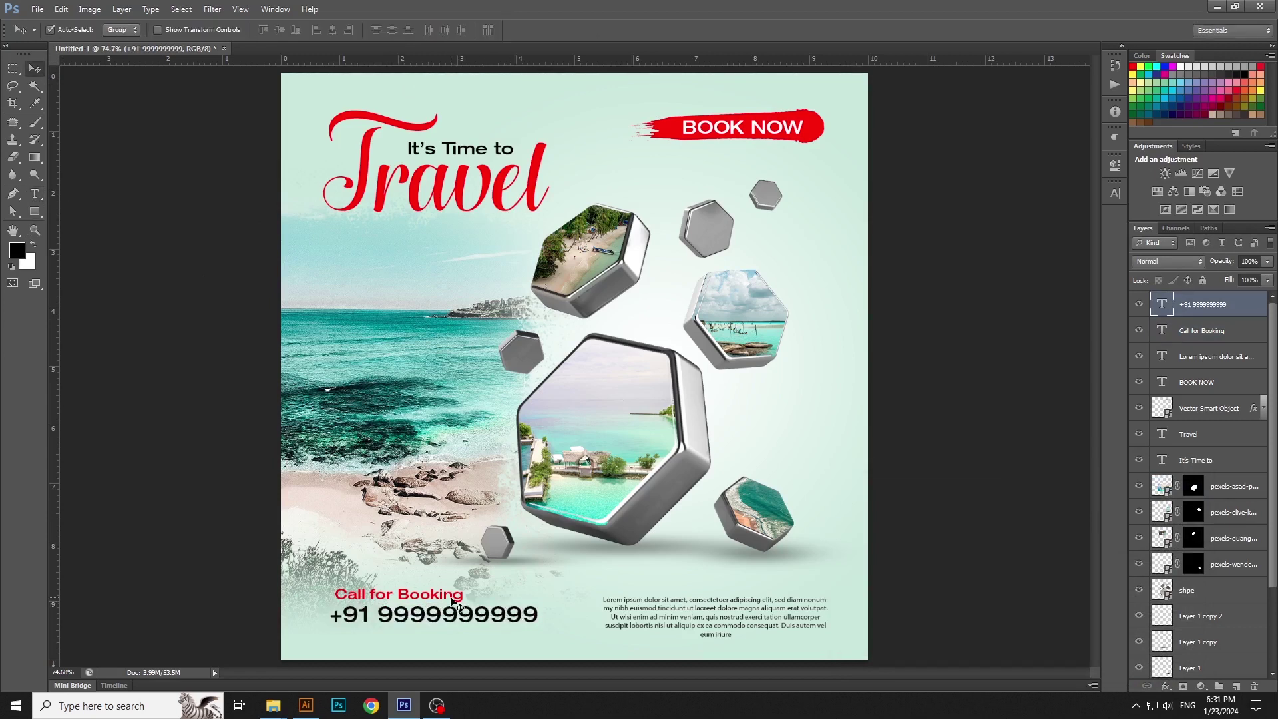
# Scale "Call for Booking" and the phone number together to about 90% and shift them slightly left and down
pyautogui.keyDown('shift'); pyautogui.click(459, 595); pyautogui.keyUp('shift')
pyautogui.hotkey('ctrl', 't')
pyautogui.moveTo(537, 622); pyautogui.dragTo(512, 626)
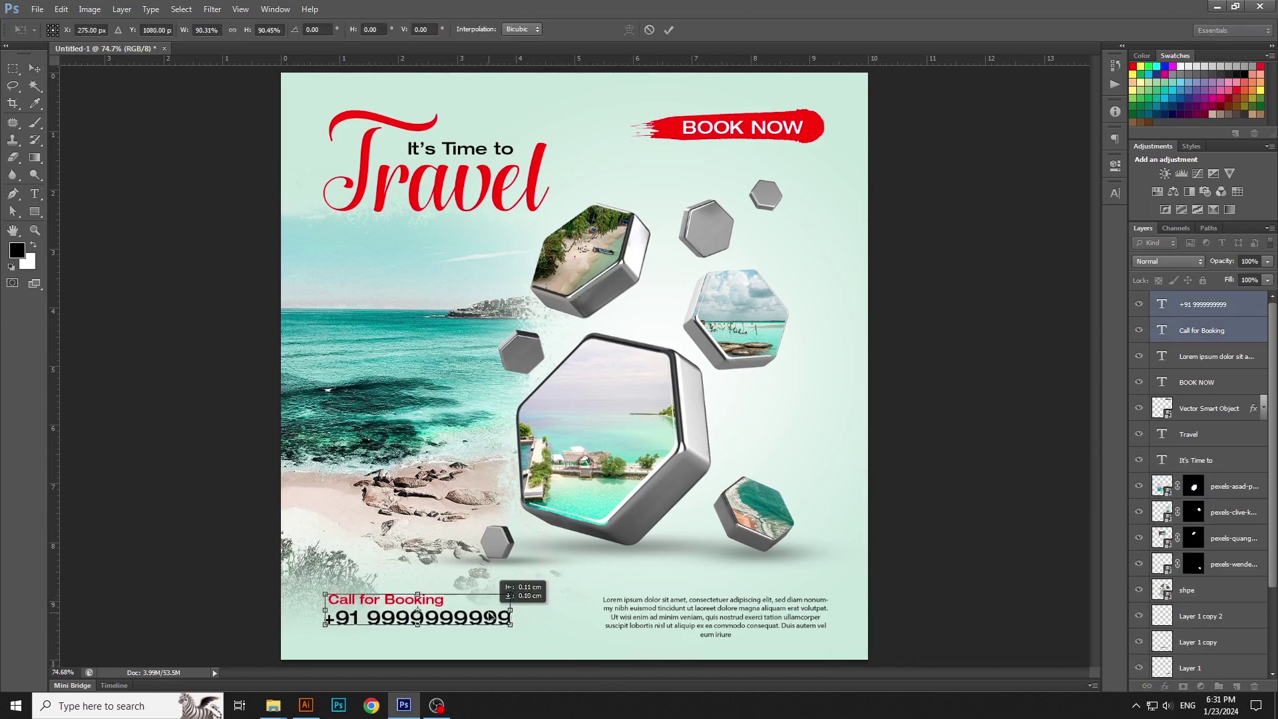
pyautogui.press('Return')
# Add a four-line text beside the large hexagon reading Return Flight, Passport and Visas, Air Ticket and Hotel Booking
pyautogui.press('t')
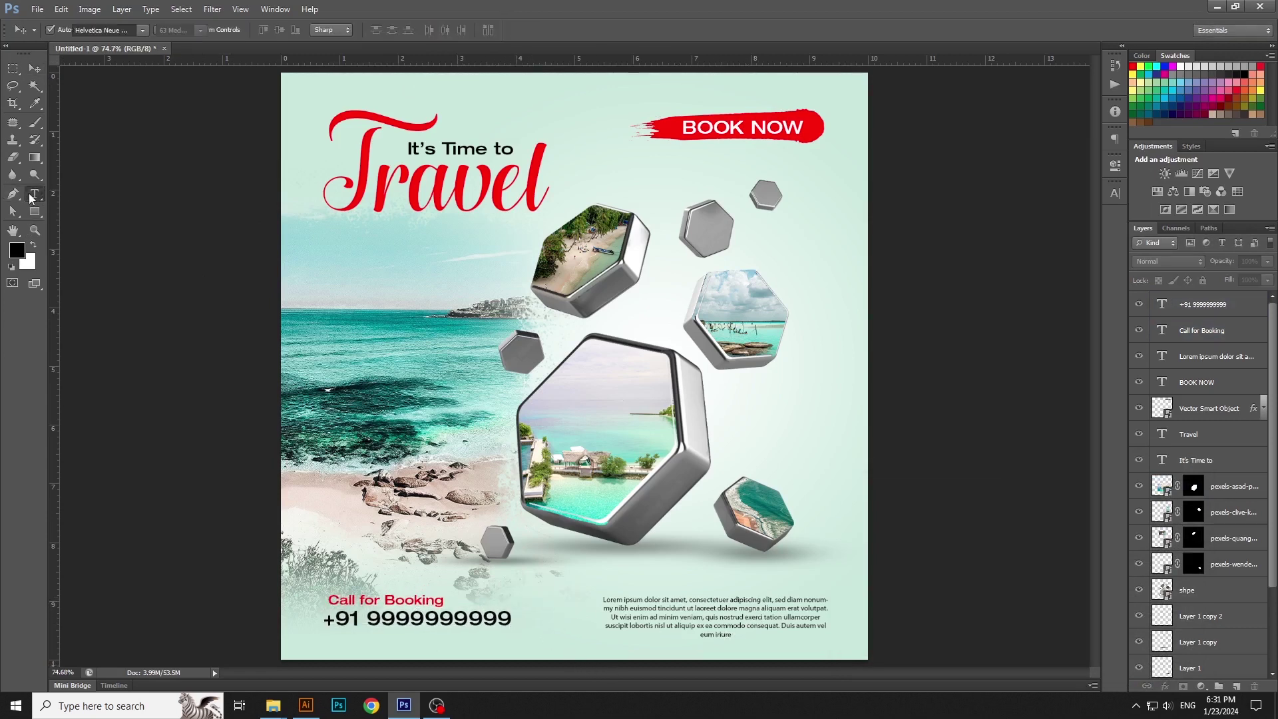
pyautogui.click(749, 407)
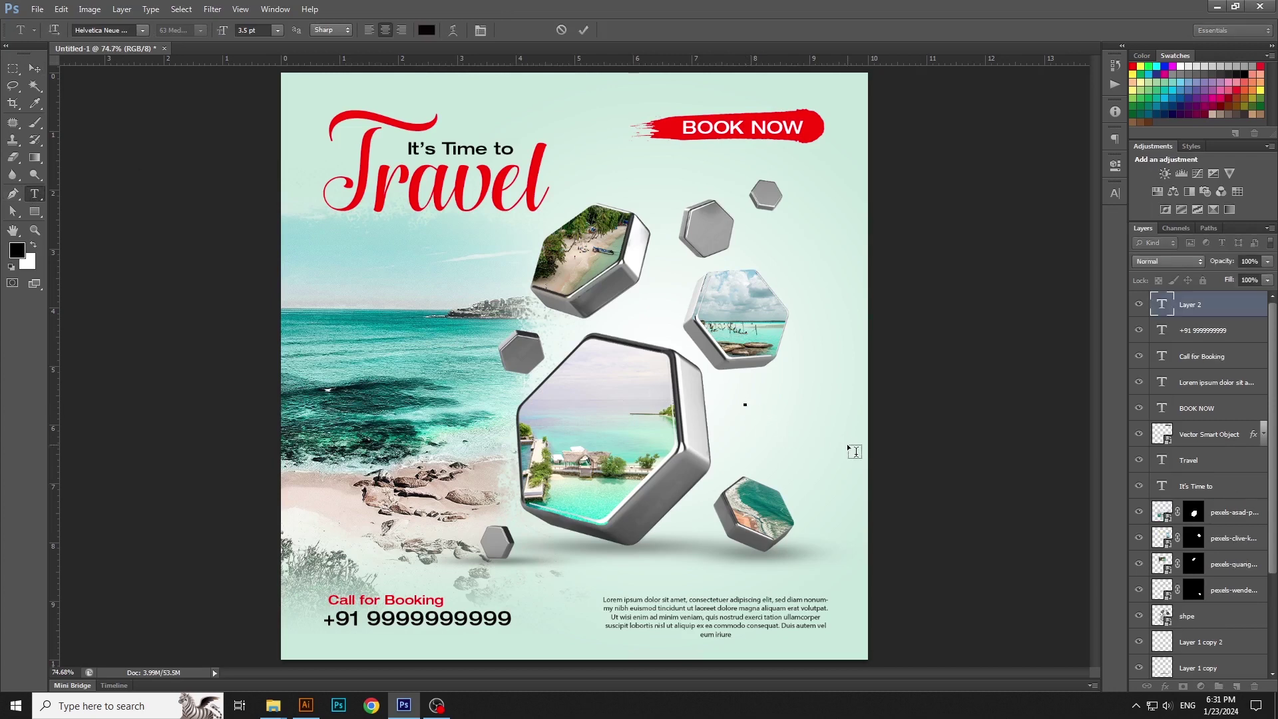
pyautogui.write('Return Flight ')
pyautogui.write('Passport and Visas ')
pyautogui.write('Air Ticket ')
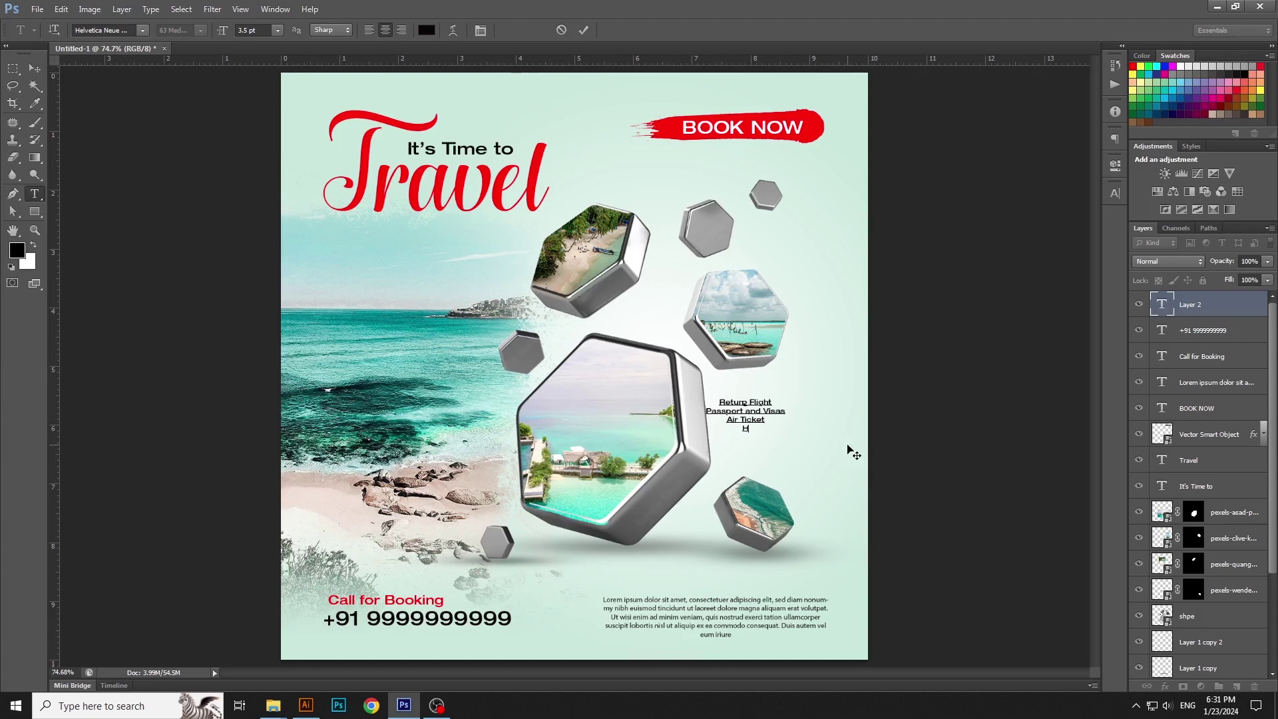
pyautogui.write('Hotel Booking')
# Left-align the four-line service list and enlarge it to about 137%
pyautogui.hotkey('ctrl', 'a')
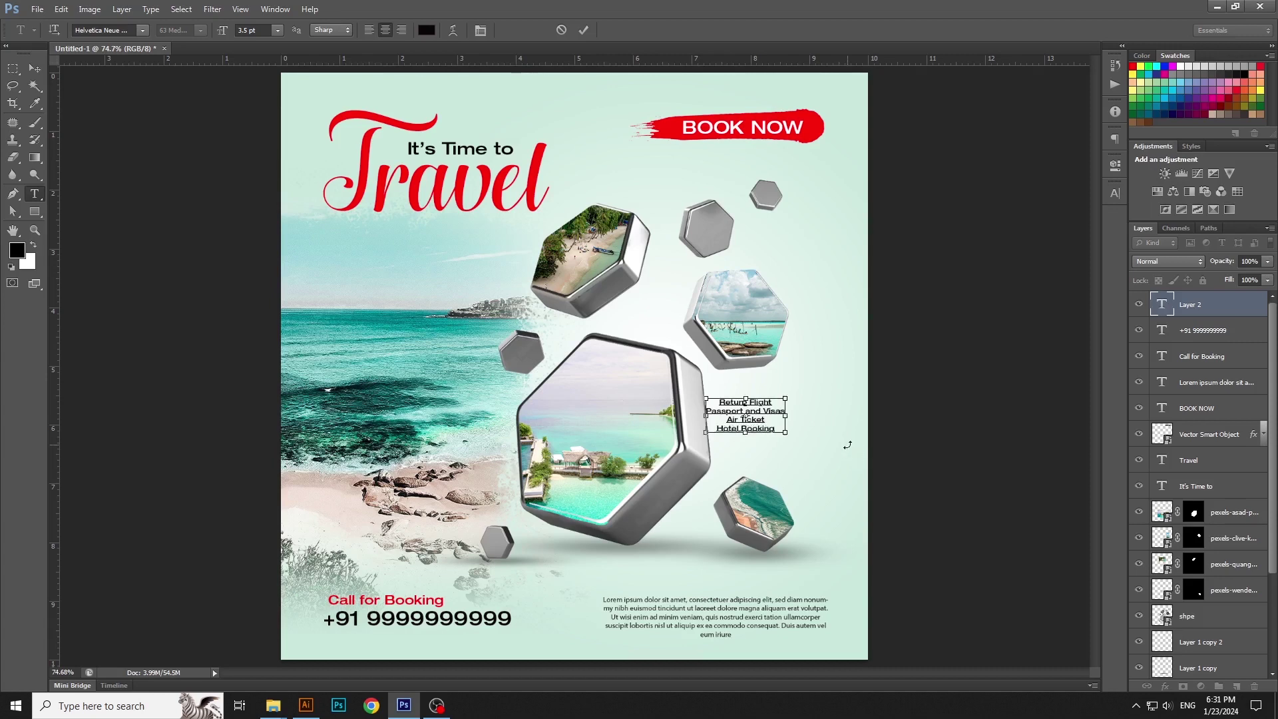
pyautogui.click(372, 30)
pyautogui.hotkey('ctrl', 'Return')
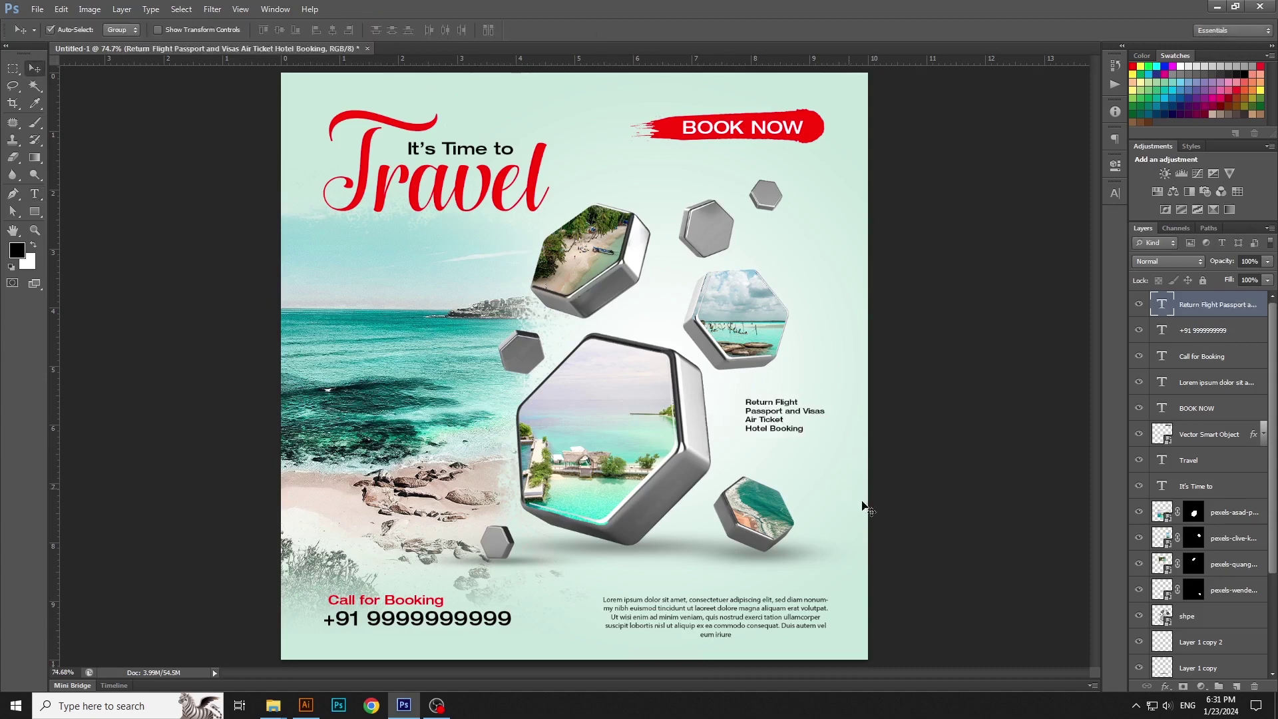
pyautogui.hotkey('ctrl', 't')
pyautogui.moveTo(838, 438); pyautogui.dragTo(852, 450)
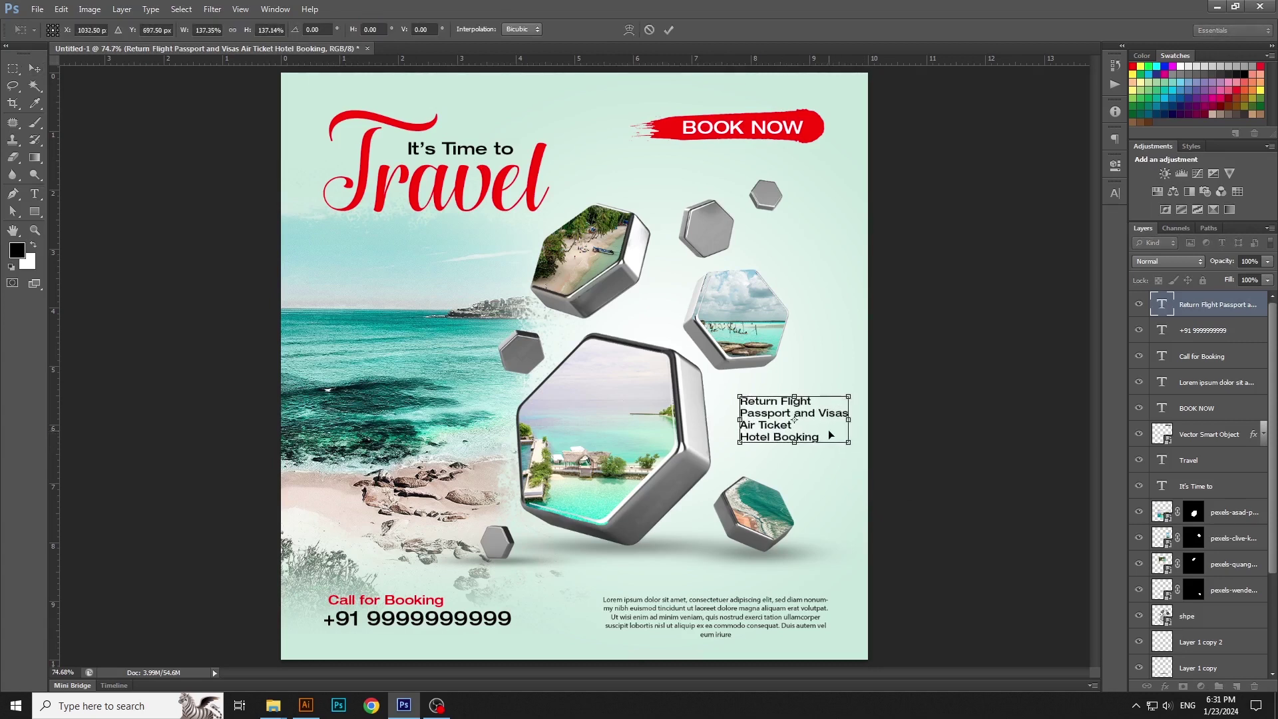
pyautogui.press('Return')
# Draw a small check mark custom shape before "Return Flight" in red #ff0000, sampled from the BOOK NOW brush stroke
pyautogui.rightClick(42, 212)
pyautogui.click(96, 268)
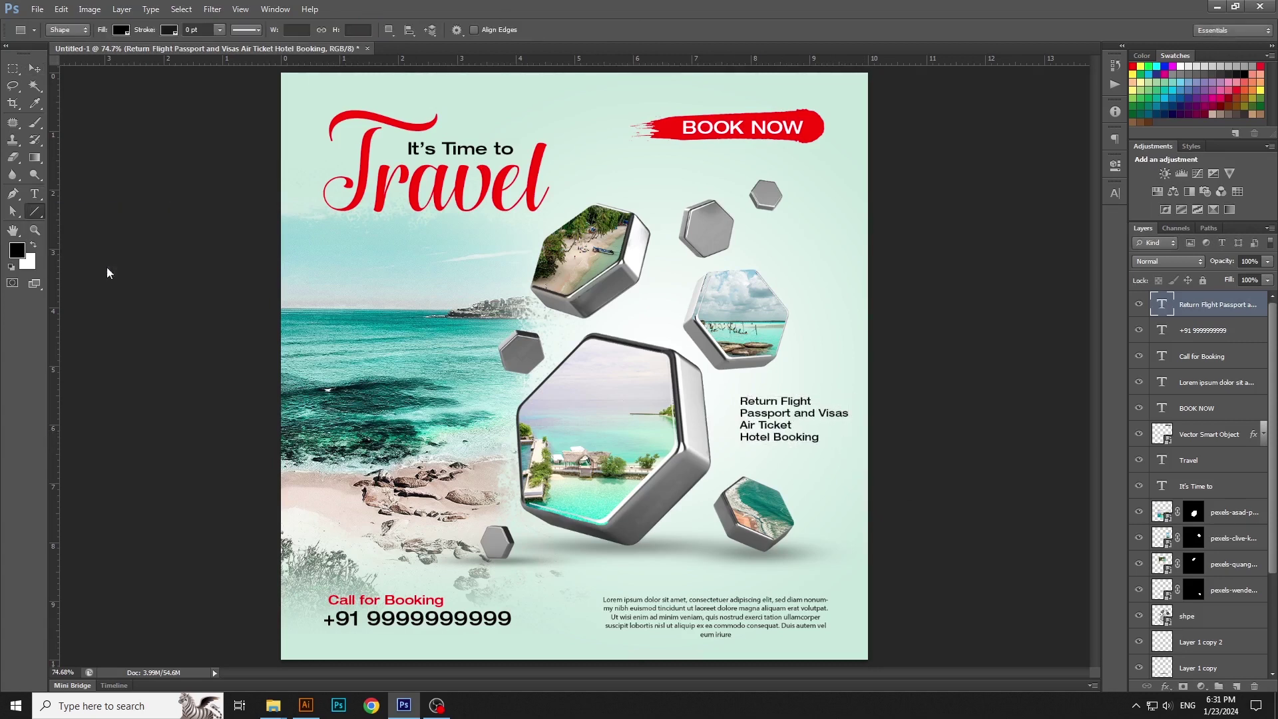
pyautogui.rightClick(32, 214)
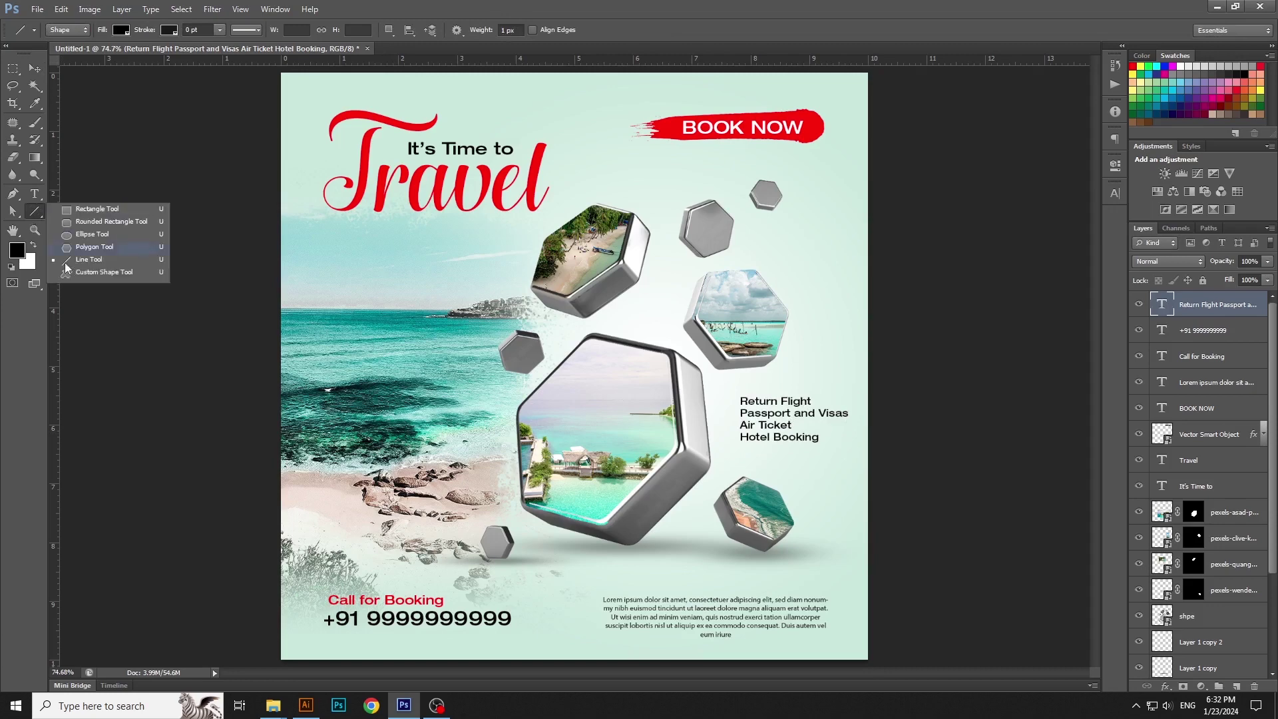
pyautogui.click(70, 279)
pyautogui.click(516, 30)
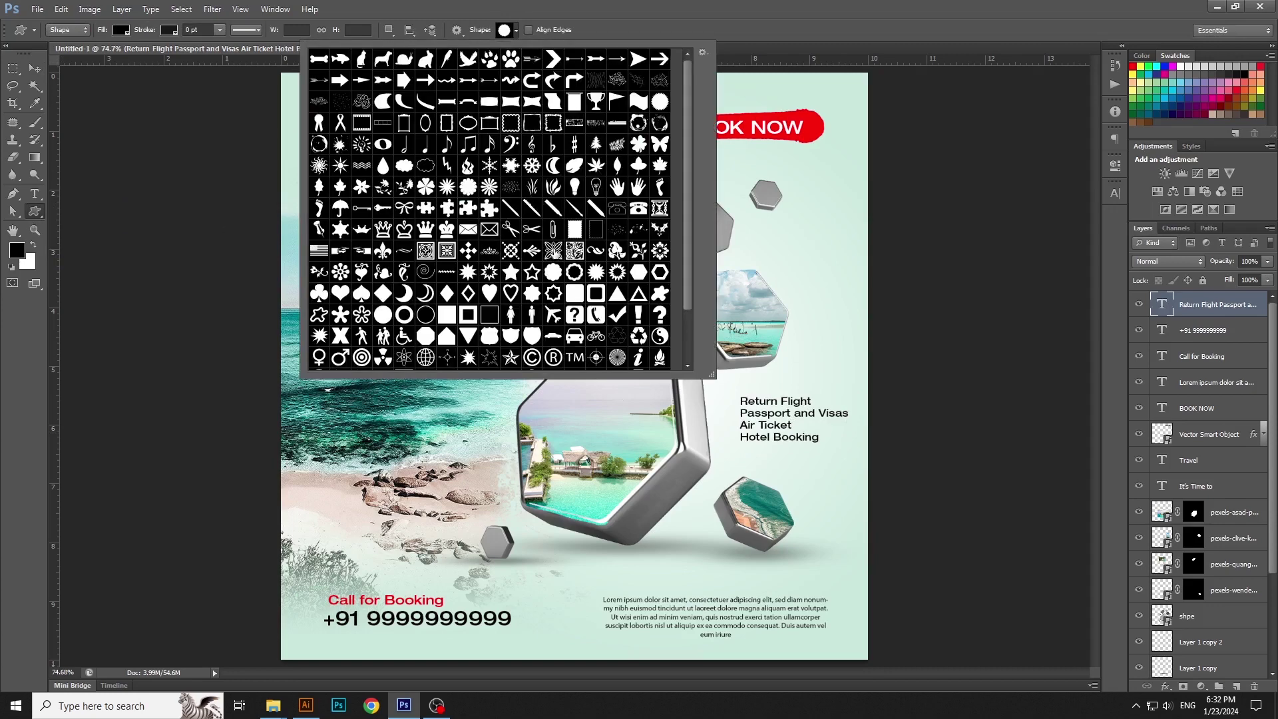
pyautogui.scroll(-1, 629, 319)
pyautogui.doubleClick(617, 293)
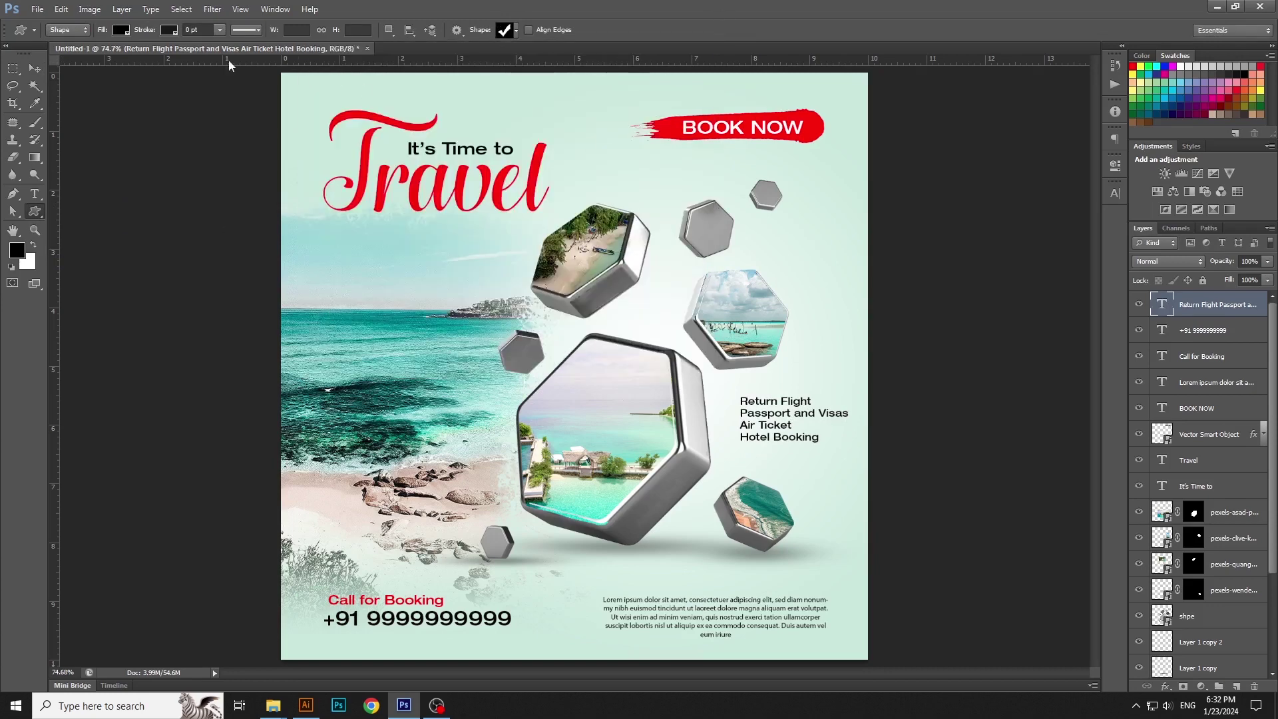
pyautogui.click(23, 255)
pyautogui.click(824, 137)
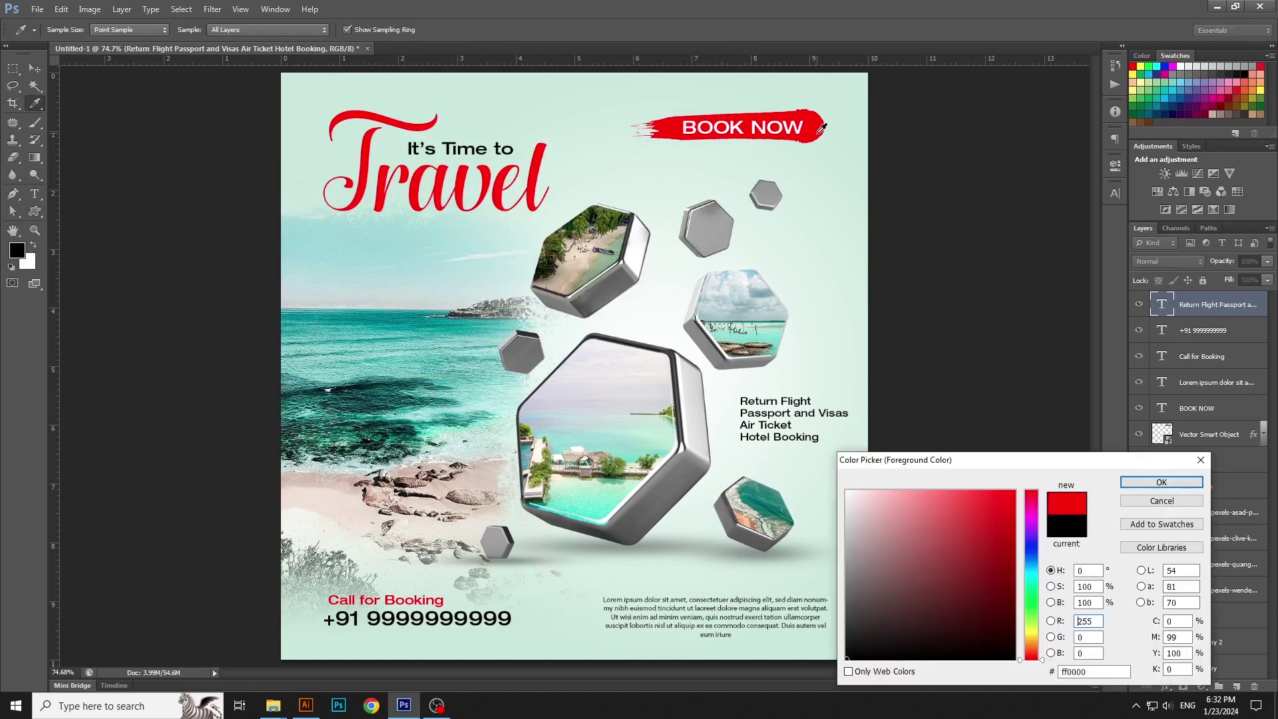
pyautogui.click(1159, 486)
pyautogui.moveTo(723, 397); pyautogui.dragTo(736, 408)
pyautogui.press('v')
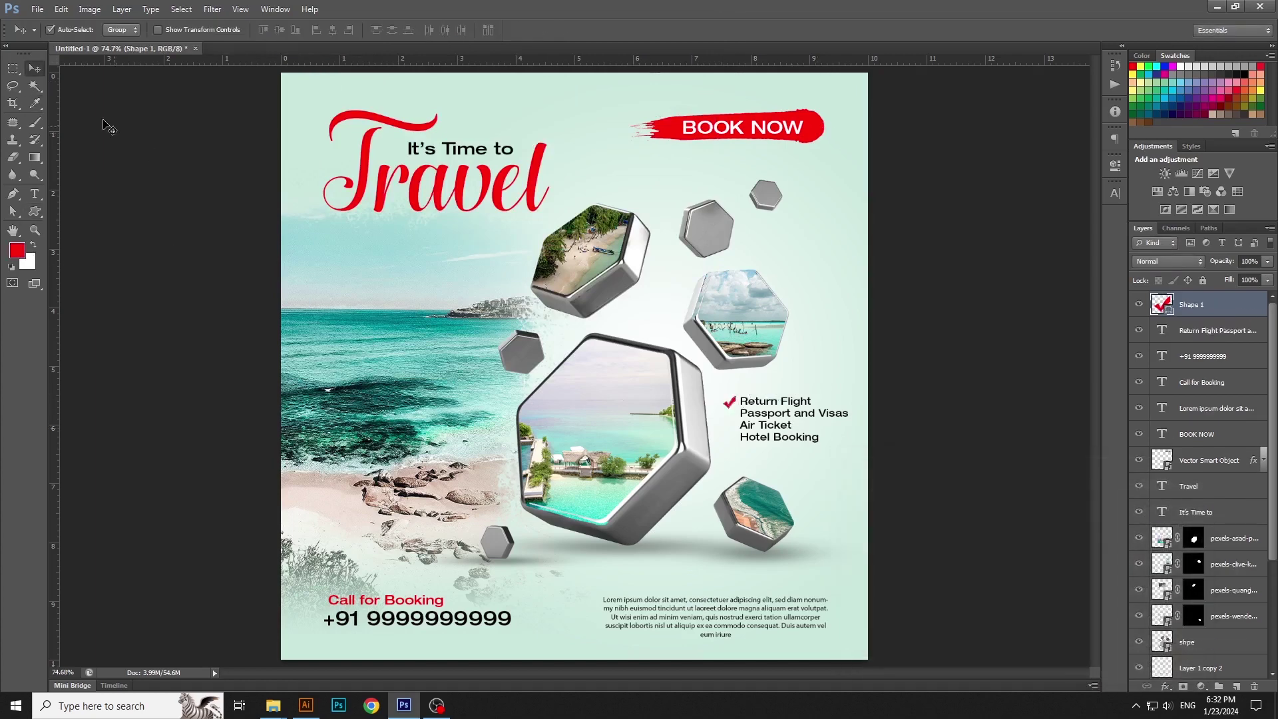
# Set the line spacing of the four-line service list to 8 pt
pyautogui.click(837, 432)
pyautogui.click(836, 432)
pyautogui.press('t')
pyautogui.click(674, 389)
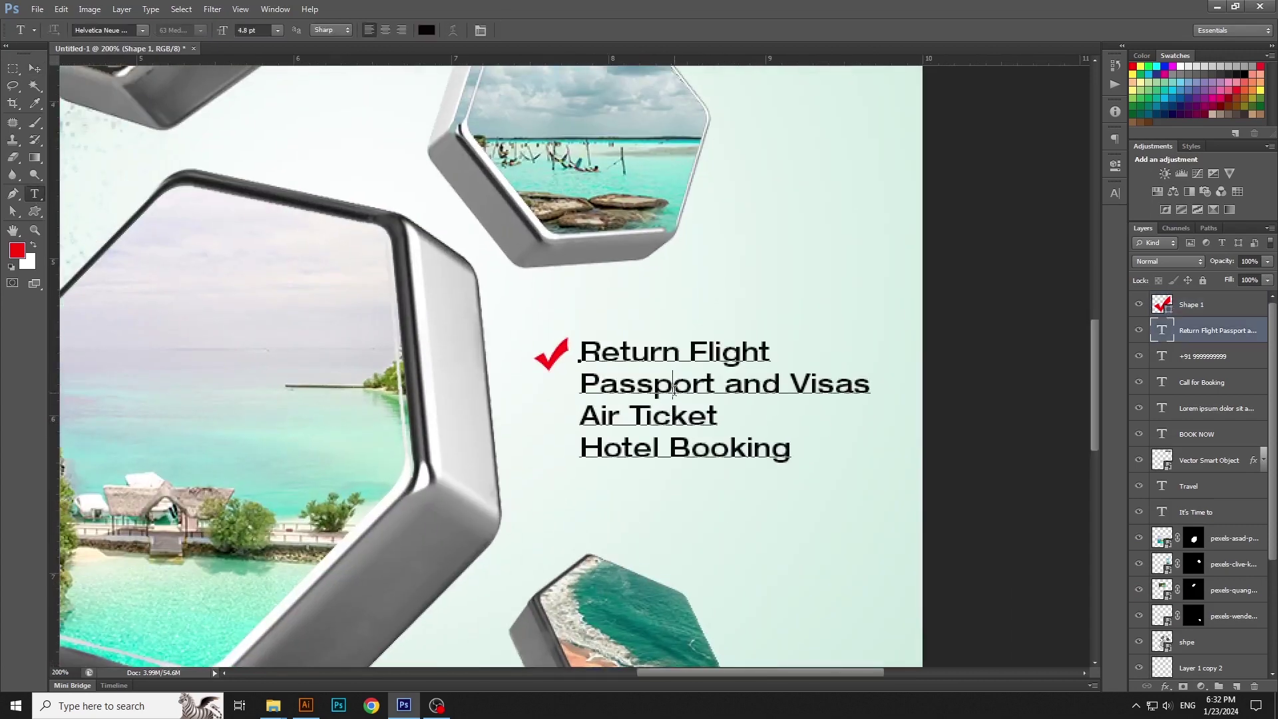
pyautogui.hotkey('ctrl', 'a')
pyautogui.click(1116, 192)
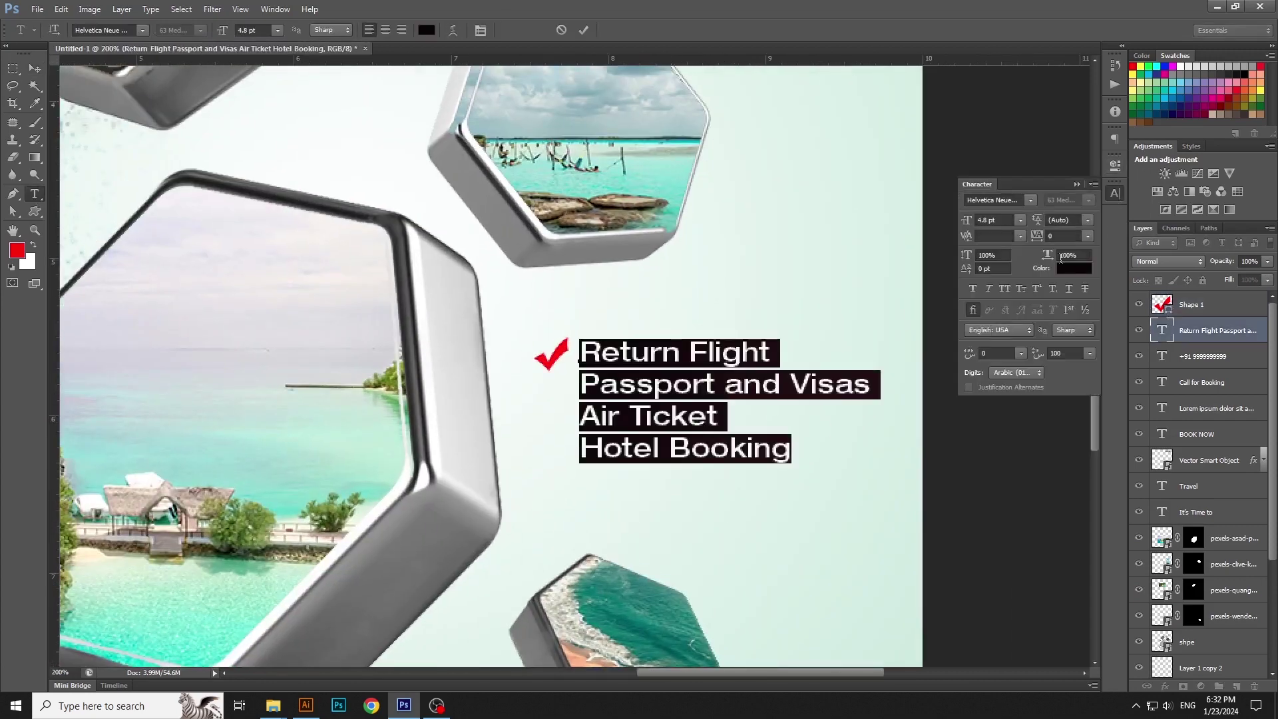
pyautogui.click(1065, 221)
pyautogui.scroll(5, 1071, 220)
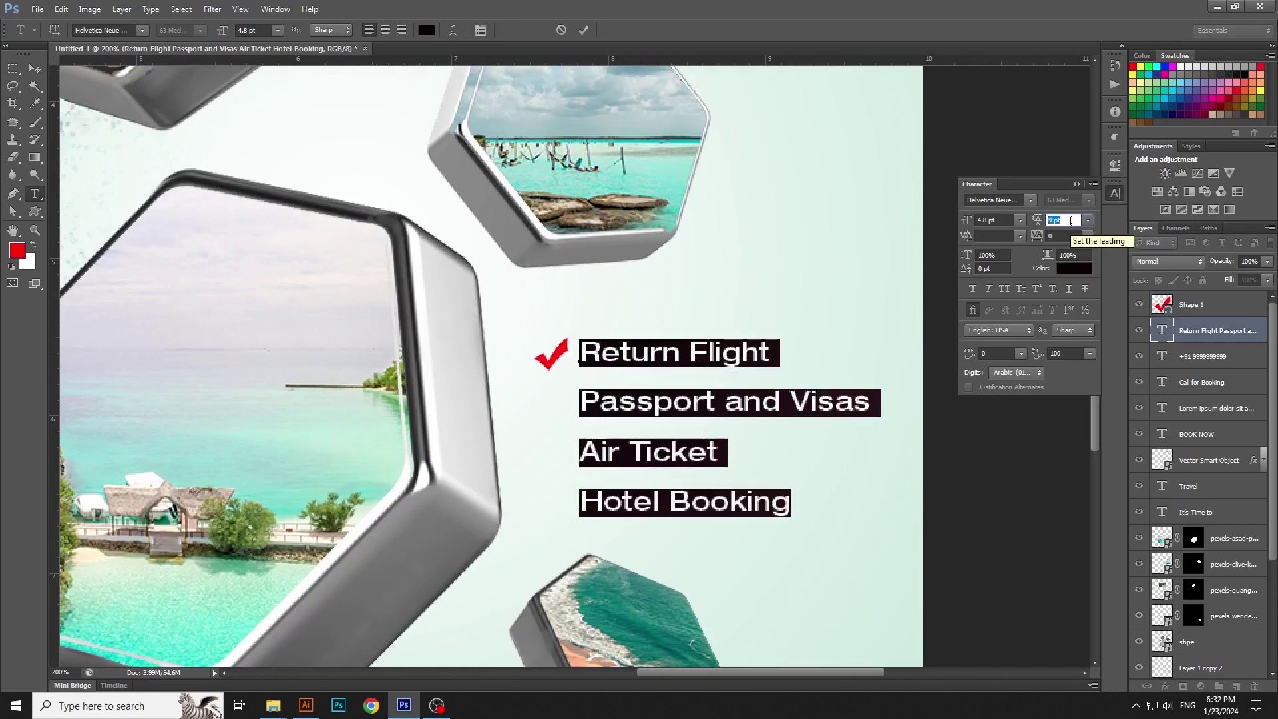
pyautogui.scroll(-1, 1070, 220)
pyautogui.click(35, 68)
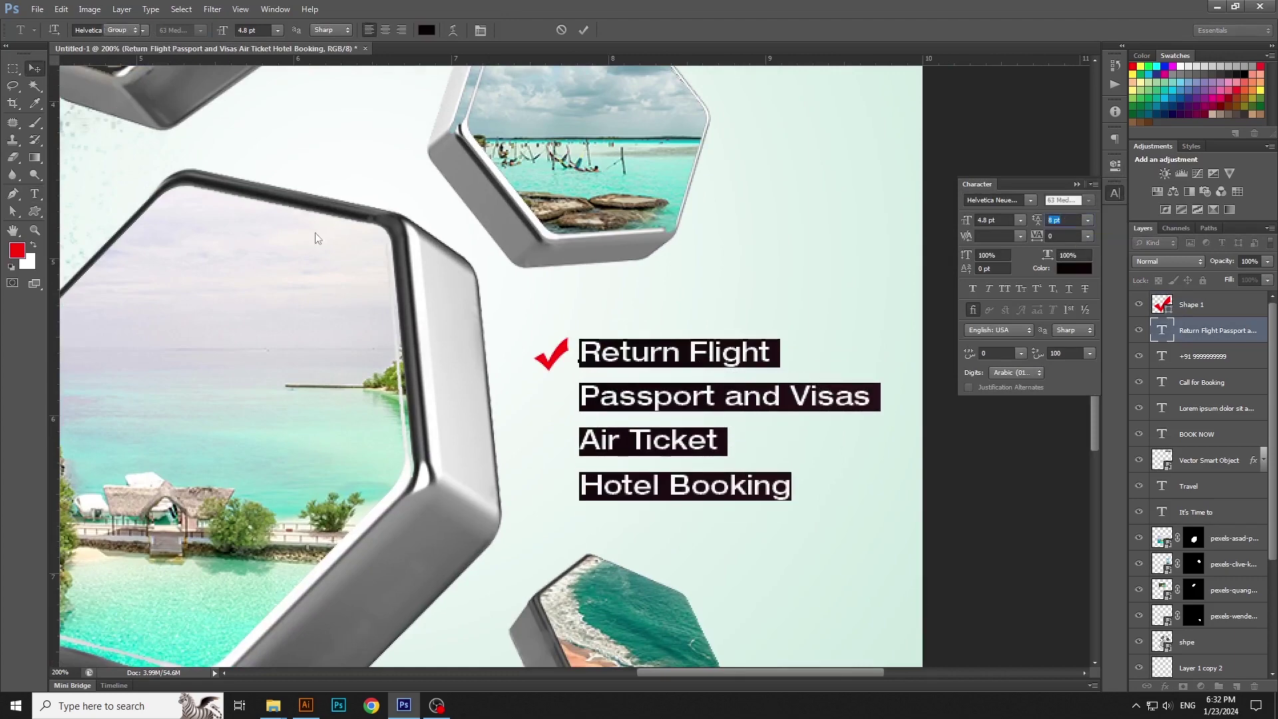
# Shrink the red check mark slightly and line it up with the "Return Flight" line
pyautogui.click(570, 360)
pyautogui.hotkey('ctrl', 't')
pyautogui.moveTo(535, 370); pyautogui.dragTo(542, 365)
pyautogui.press('Return')
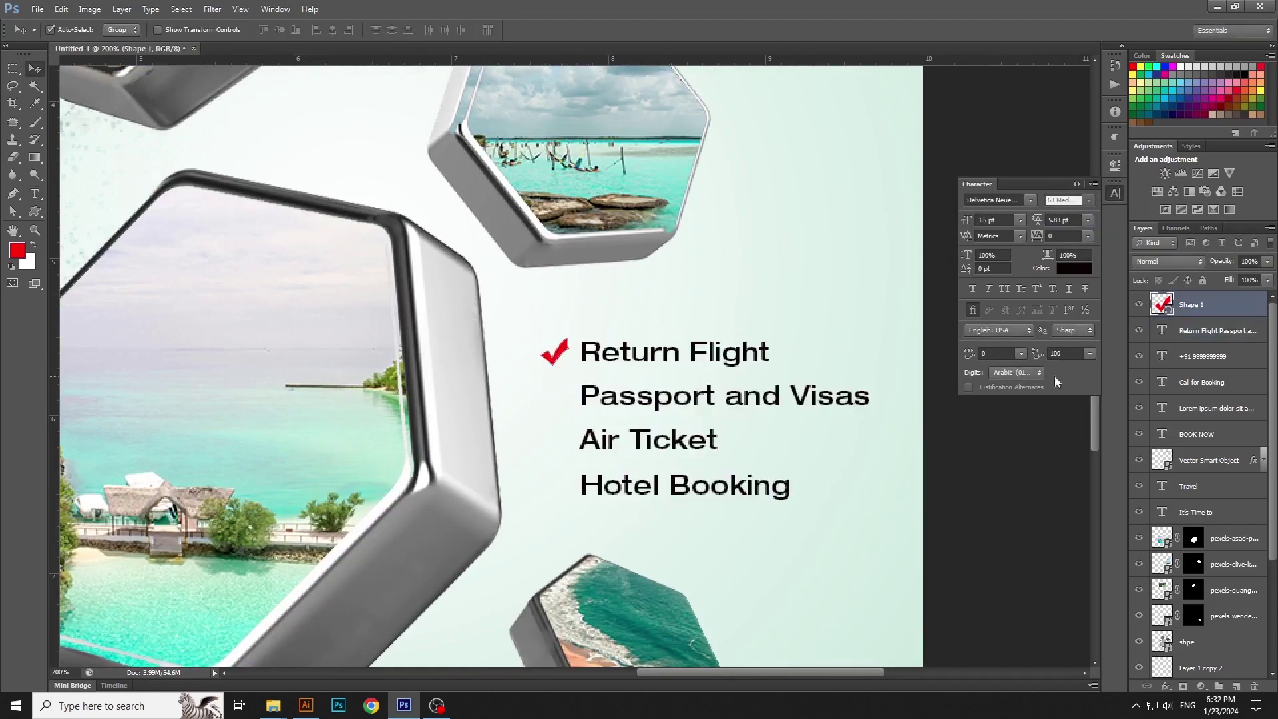
# Duplicate the check mark and place the copy in front of "Hotel Booking"
pyautogui.rightClick(1238, 318)
pyautogui.click(1143, 278)
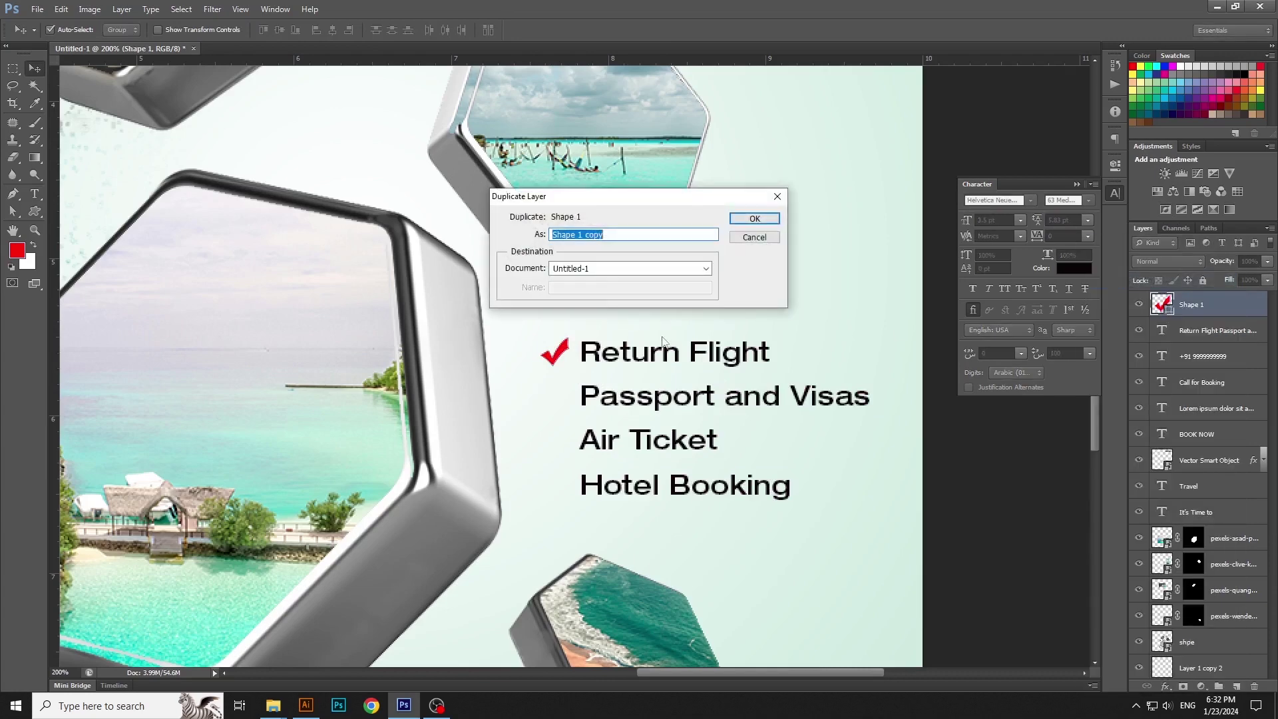
pyautogui.press('Return')
pyautogui.moveTo(577, 360); pyautogui.dragTo(562, 484)
# Duplicate the check mark twice more so that "Passport and Visas" and "Air Ticket" each have one
pyautogui.rightClick(1242, 331)
pyautogui.click(1159, 280)
pyautogui.press('Return')
pyautogui.rightClick(1247, 295)
pyautogui.click(1144, 280)
pyautogui.press('Return')
pyautogui.click(1018, 469)
pyautogui.hotkey('ctrl', '-')
pyautogui.hotkey('ctrl', '-')
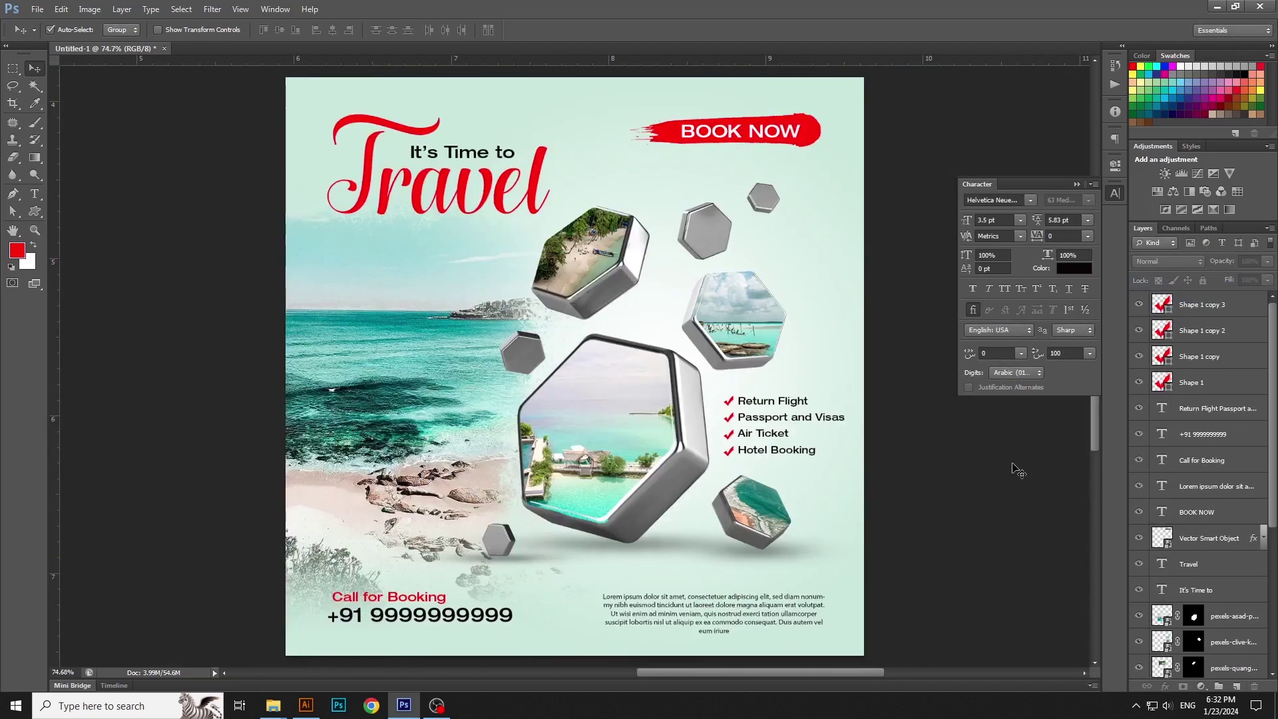
# Nudge the four check marks and the service list text up slightly as one selection
pyautogui.click(1117, 195)
pyautogui.click(1192, 383)
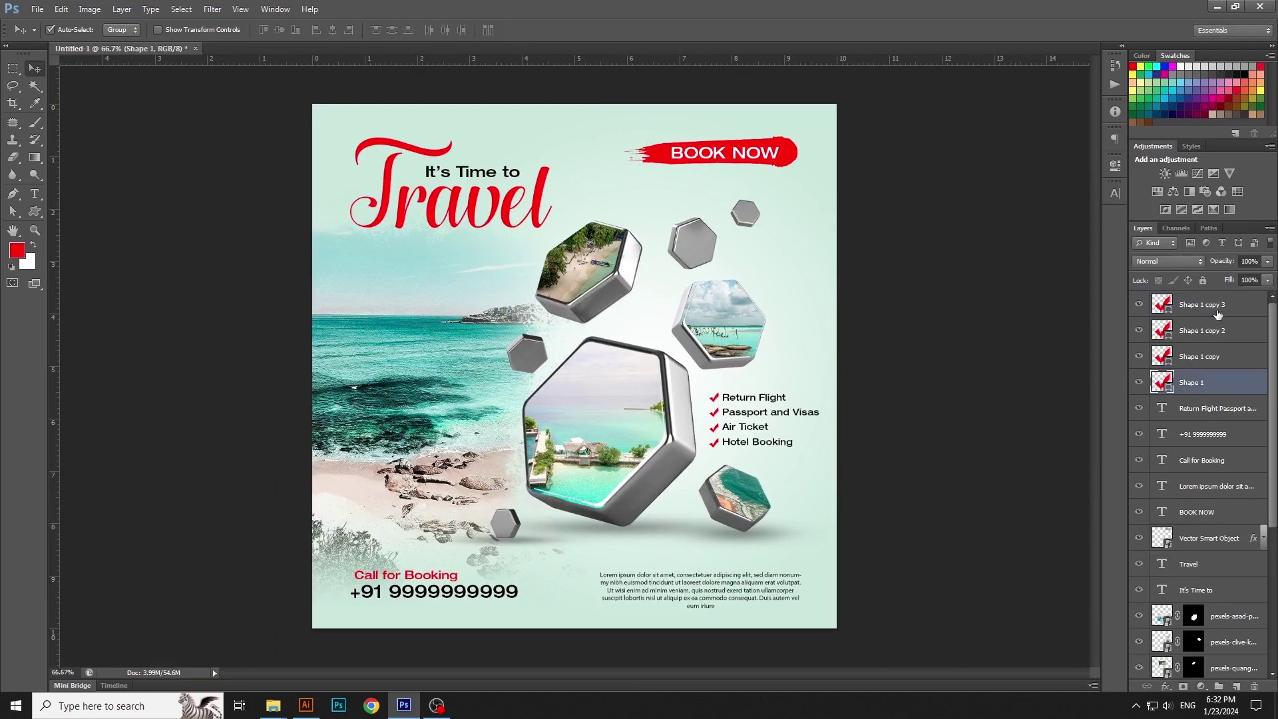
pyautogui.keyDown('shift'); pyautogui.click(1198, 305); pyautogui.keyUp('shift')
pyautogui.keyDown('ctrl'); pyautogui.click(1219, 415); pyautogui.keyUp('ctrl')
pyautogui.press('Up')
pyautogui.press('Up')
pyautogui.press('Up')
pyautogui.press('Up')
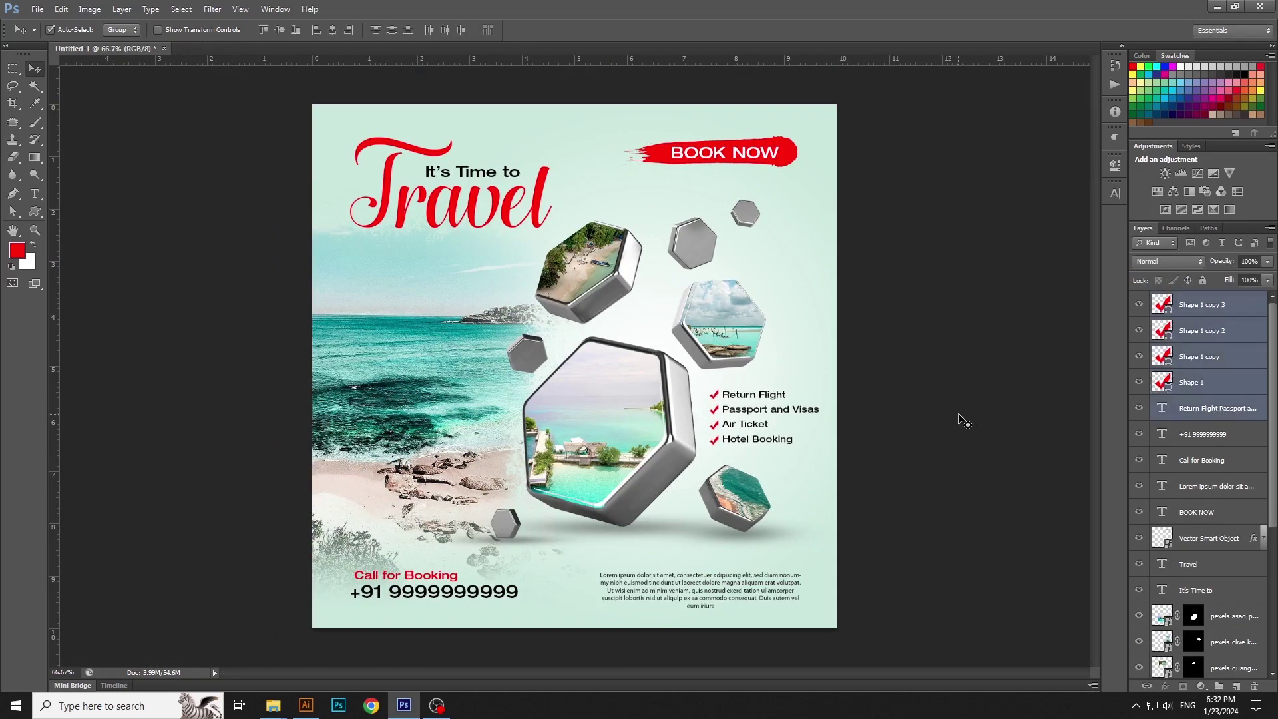
pyautogui.click(958, 414)
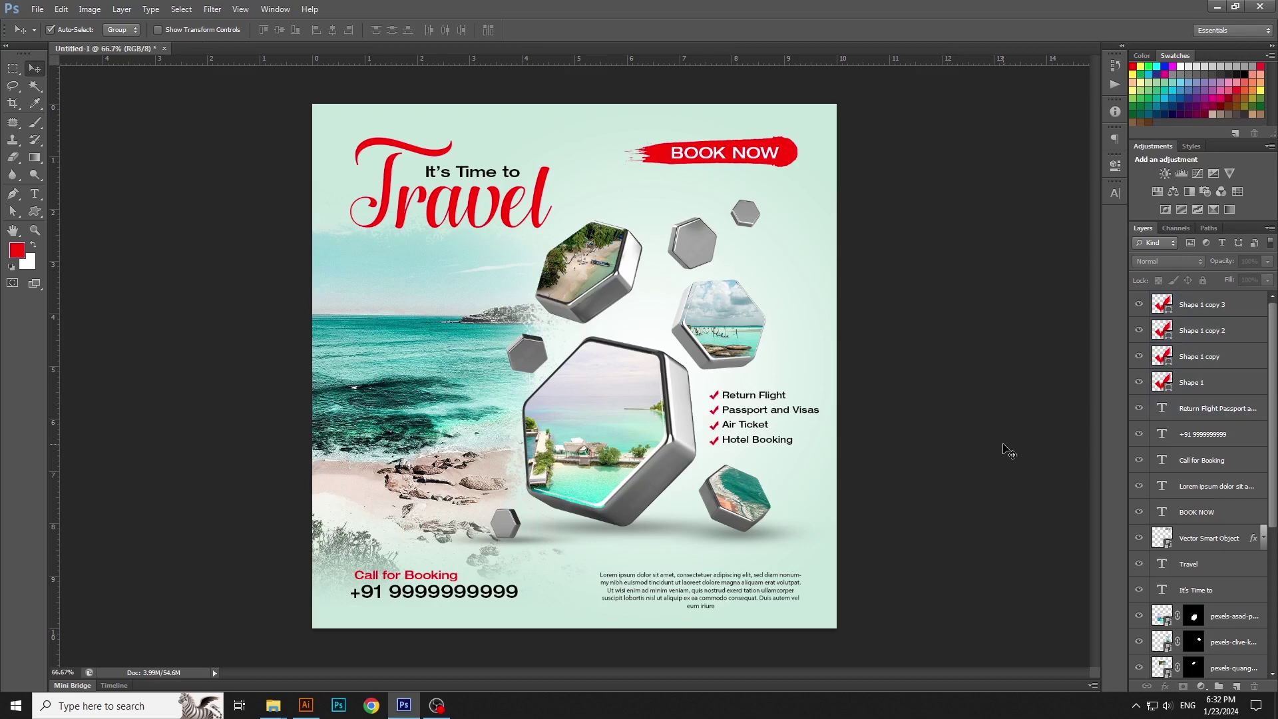
# Add the text "Beauty Hotels", enlarge it and place it above the Lorem ipsum paragraph
pyautogui.click(35, 194)
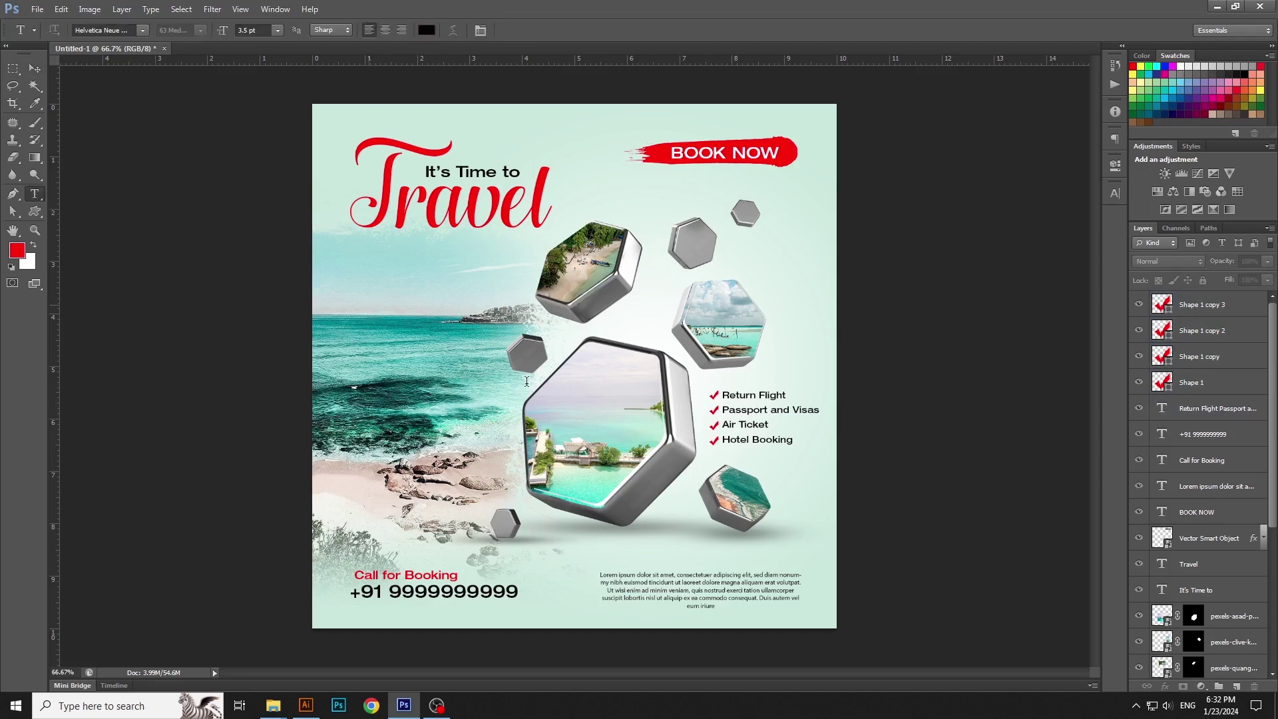
pyautogui.click(368, 303)
pyautogui.write('Beauty Hotels')
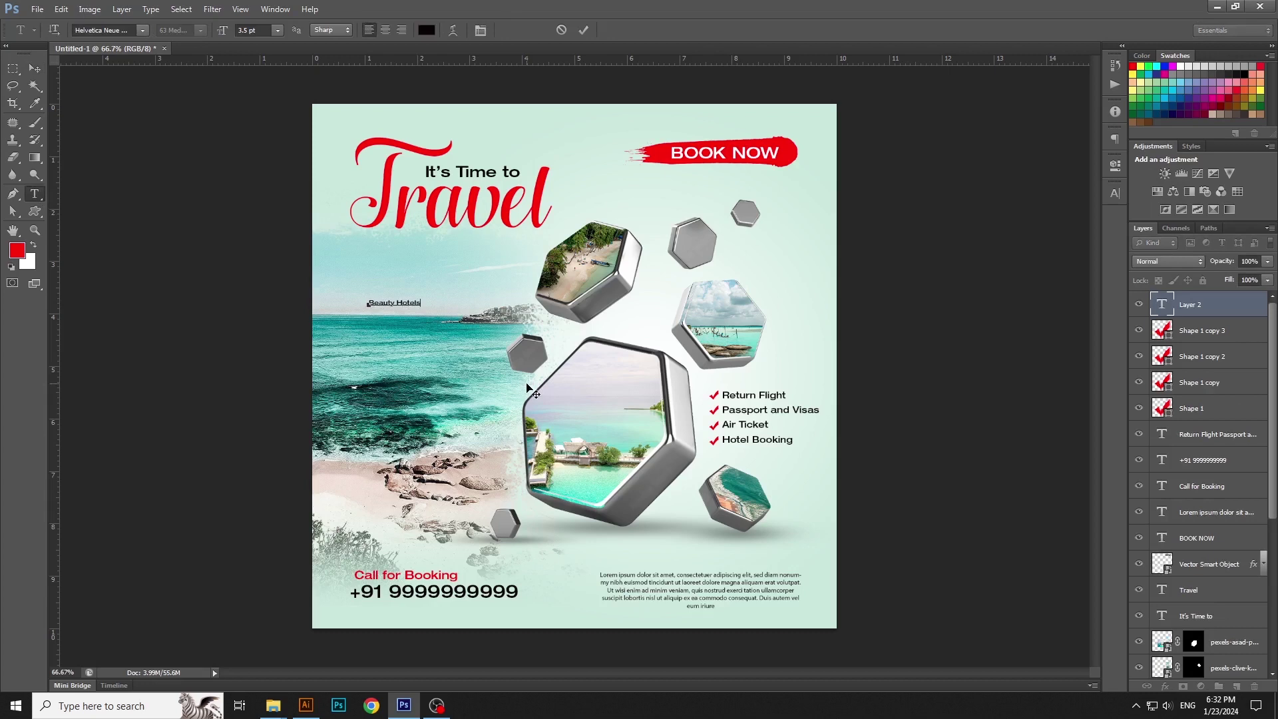
pyautogui.hotkey('ctrl', 'Return')
pyautogui.hotkey('ctrl', 't')
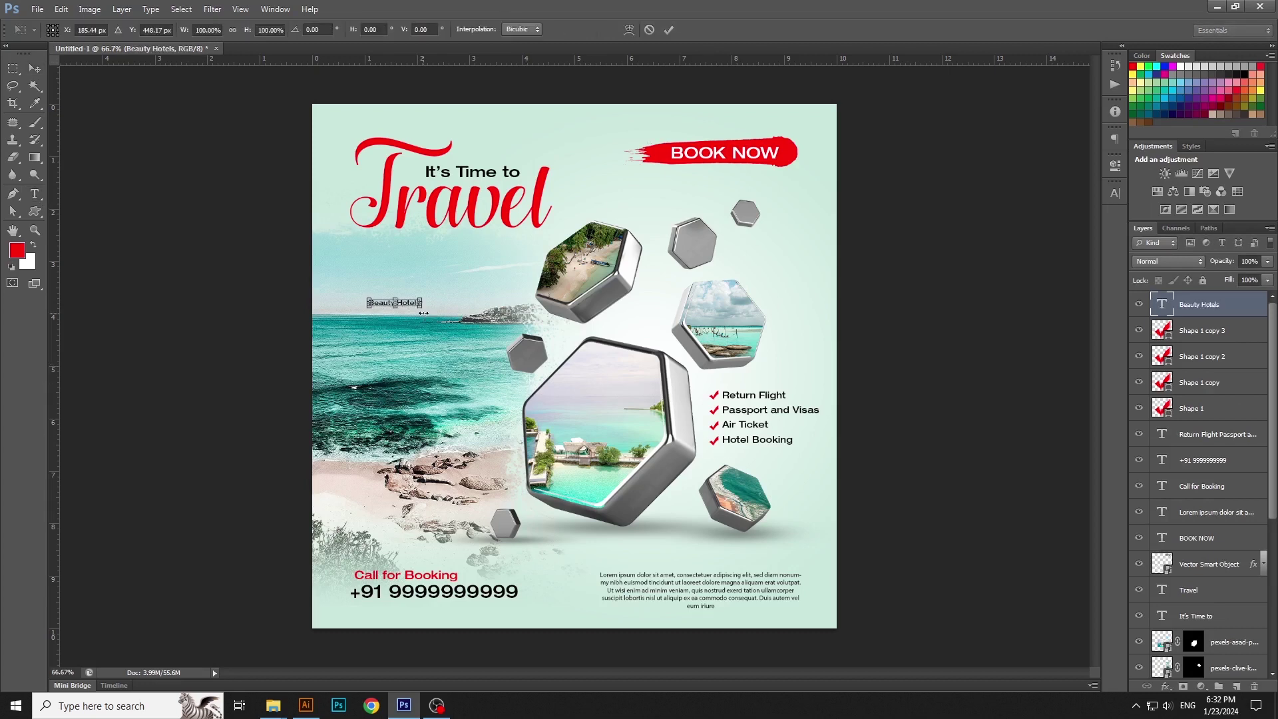
pyautogui.moveTo(421, 308); pyautogui.dragTo(731, 567)
pyautogui.press('Return')
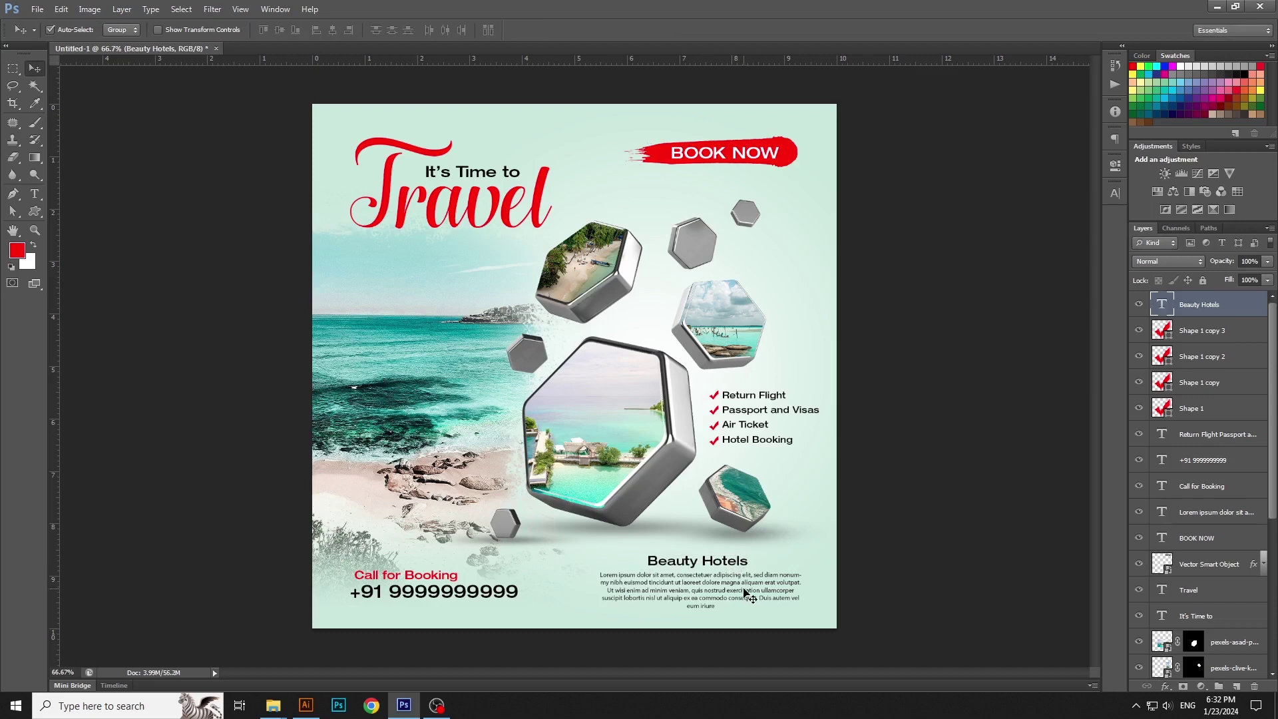
# Align the horizontal centres of "Beauty Hotels" and the Lorem ipsum paragraph
pyautogui.keyDown('shift'); pyautogui.click(749, 596); pyautogui.keyUp('shift')
pyautogui.click(331, 31)
pyautogui.click(899, 378)
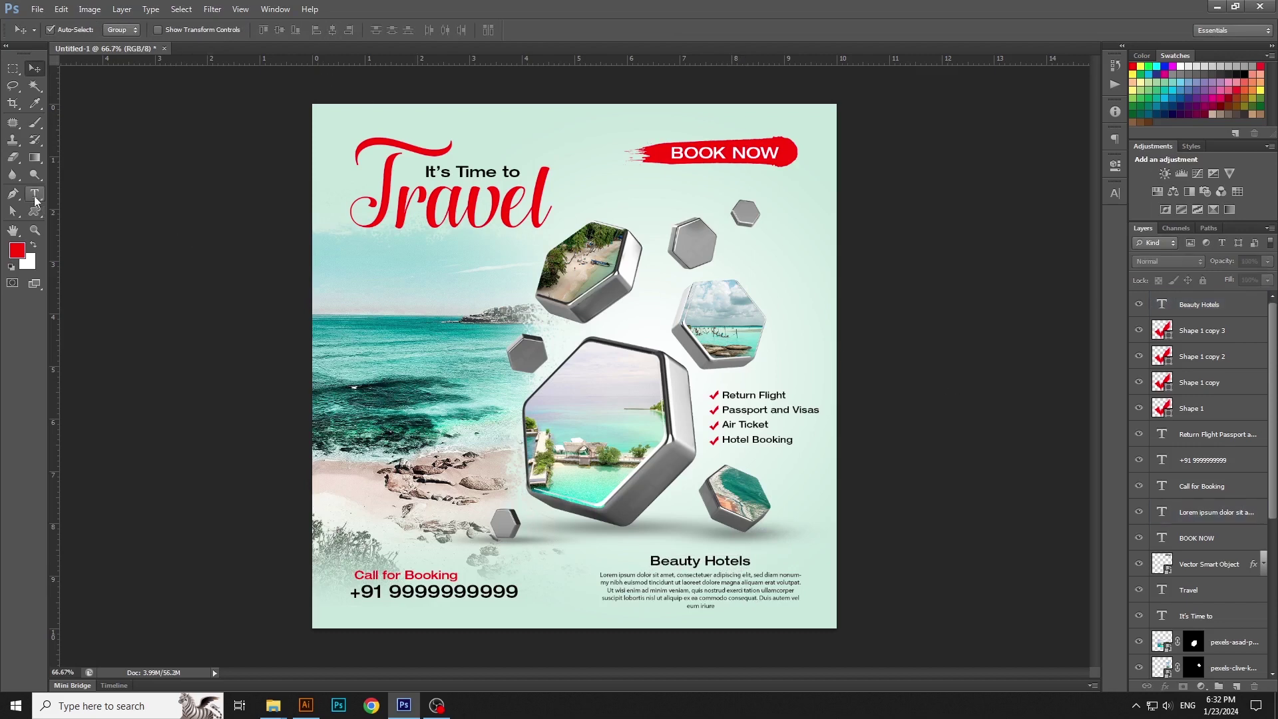
# Add the text "Luxury", enlarge it to about 349% and place it just above "Beauty Hotels"
pyautogui.click(35, 195)
pyautogui.click(424, 334)
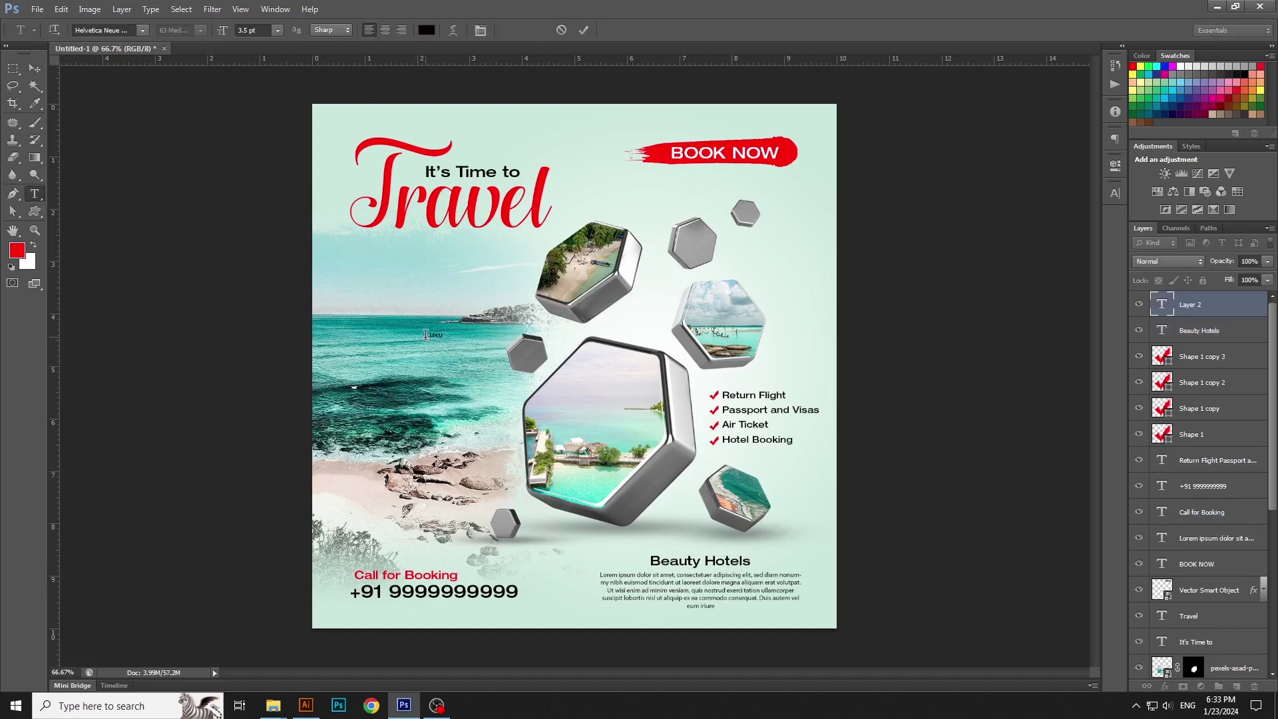
pyautogui.hotkey('ctrl', 'Return')
pyautogui.hotkey('ctrl', 't')
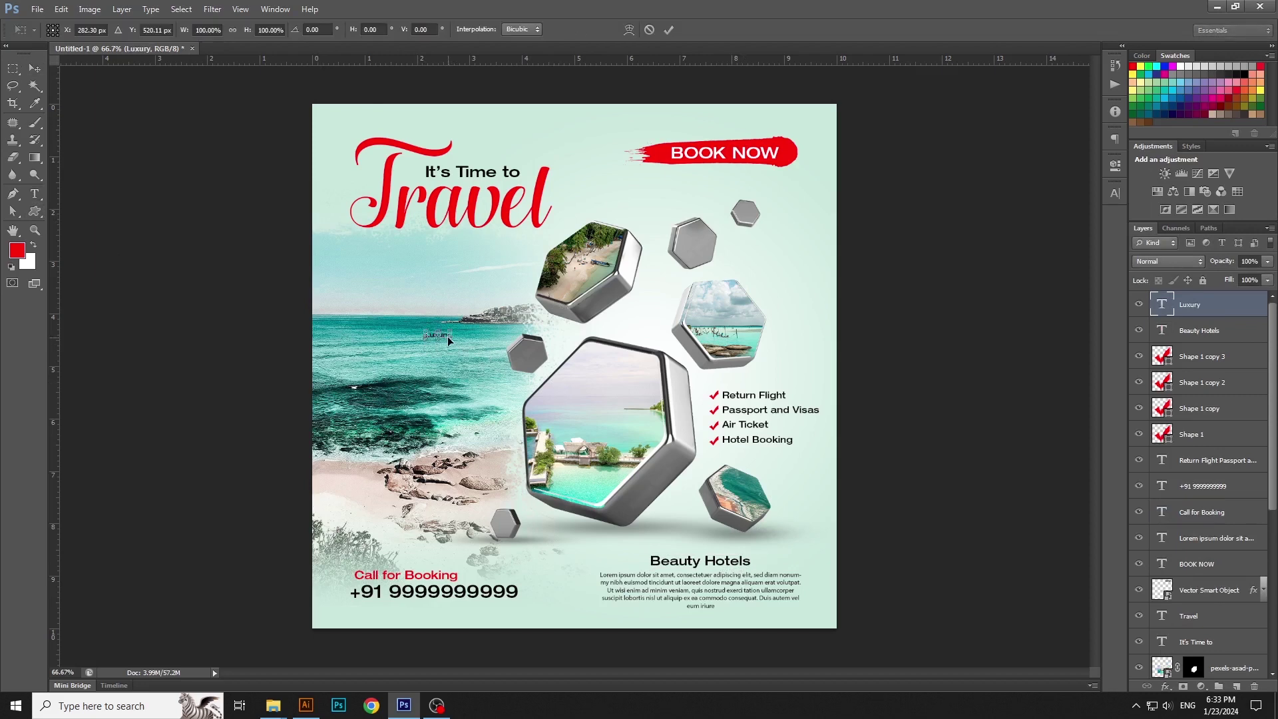
pyautogui.moveTo(446, 338); pyautogui.dragTo(716, 541)
pyautogui.press('Return')
pyautogui.hotkey('ctrl', 't')
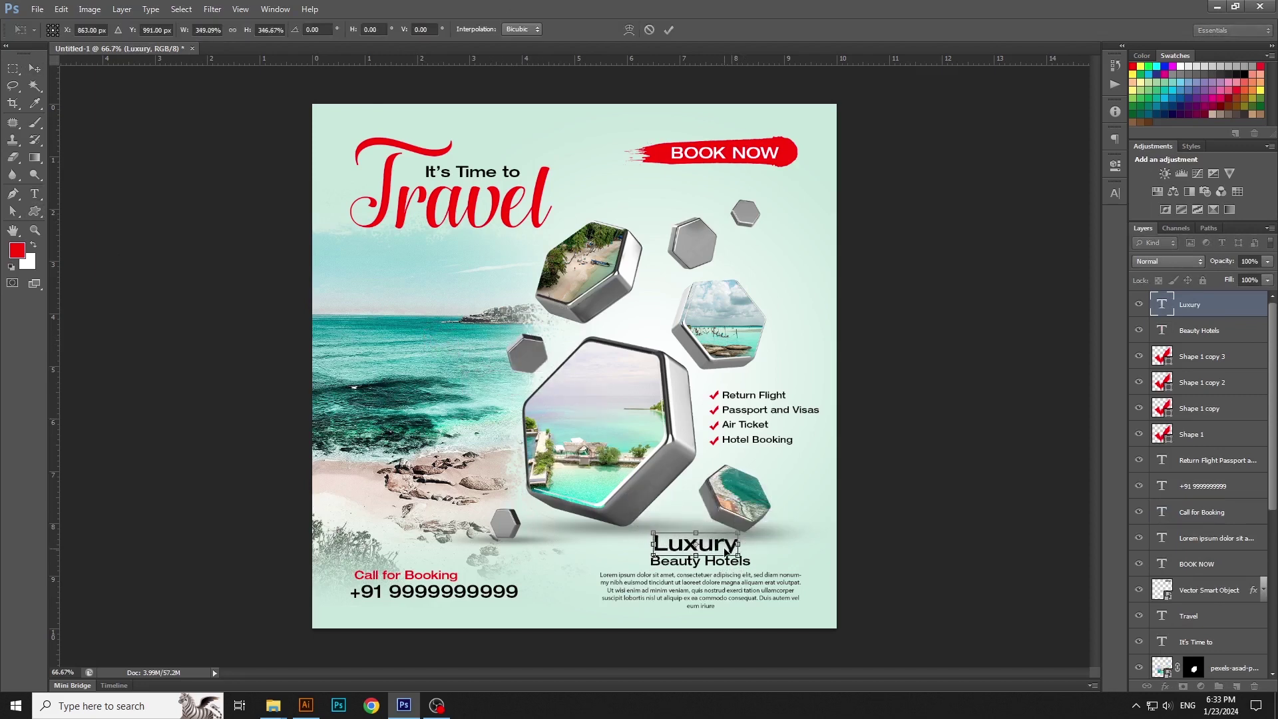
pyautogui.press('Return')
# Set "Luxury" in the Hertine script font and color it red #ff0000, sampled from the BOOK NOW brush stroke
pyautogui.doubleClick(716, 542)
pyautogui.click(104, 28)
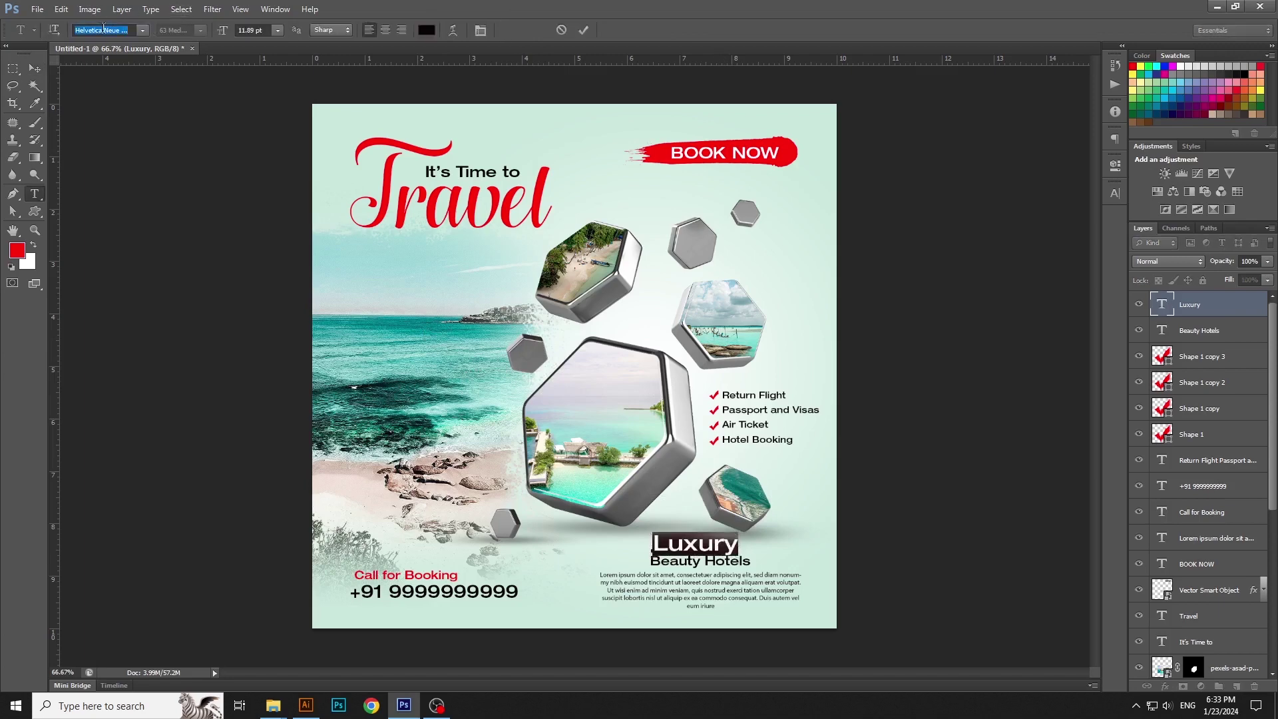
pyautogui.press('Return')
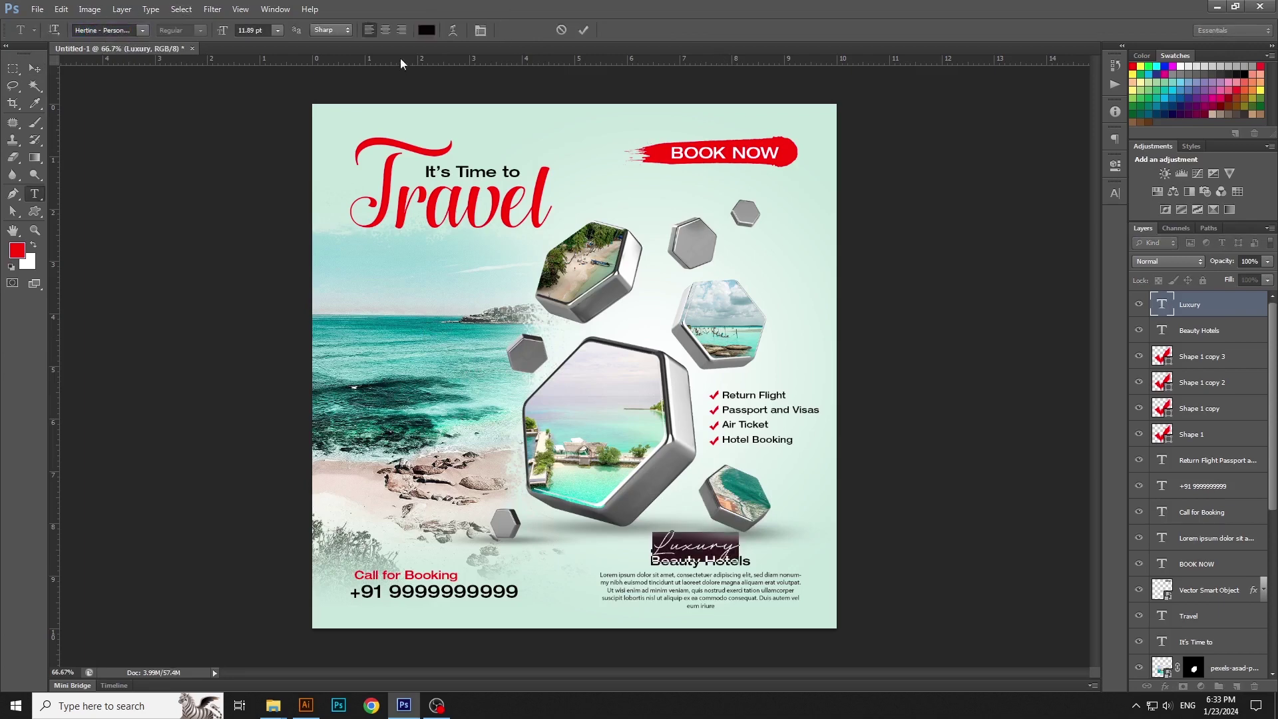
pyautogui.click(426, 30)
pyautogui.click(673, 148)
pyautogui.click(1161, 482)
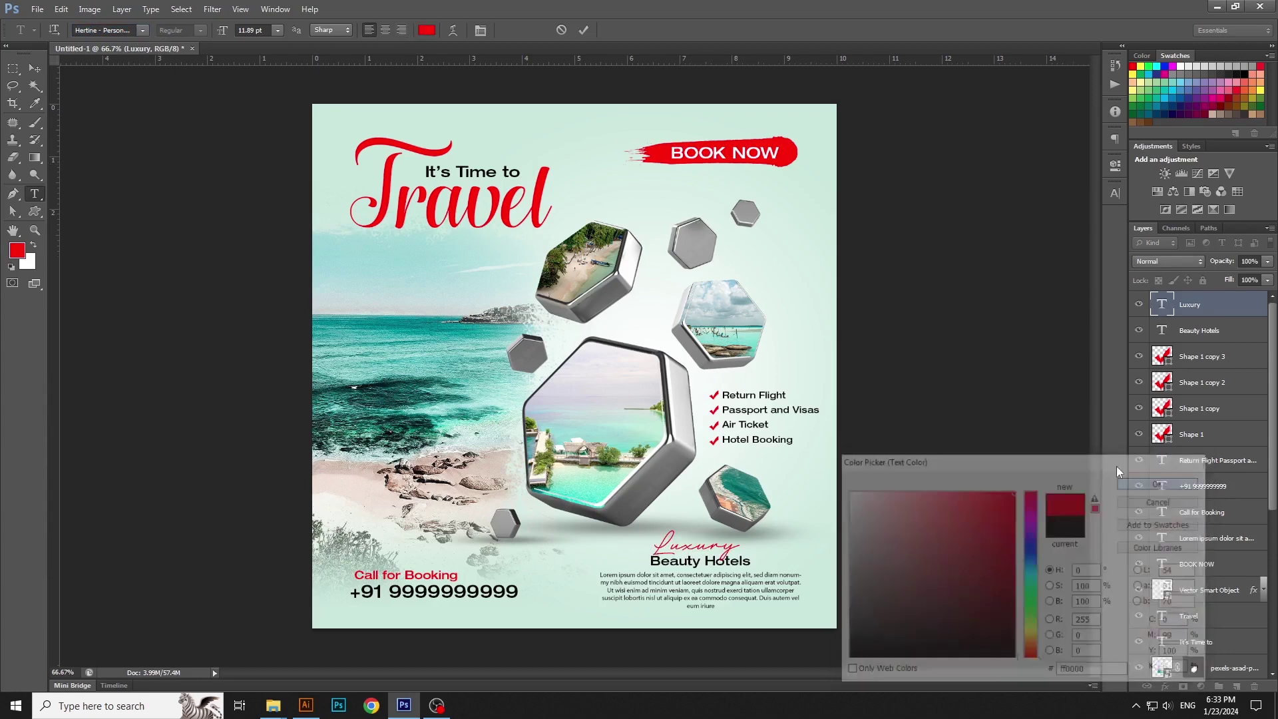
# Enlarge the red "Luxury" script slightly above "Beauty Hotels"
pyautogui.click(34, 68)
pyautogui.hotkey('ctrl', 't')
pyautogui.moveTo(744, 568); pyautogui.dragTo(757, 571)
pyautogui.press('Return')
pyautogui.click(758, 572)
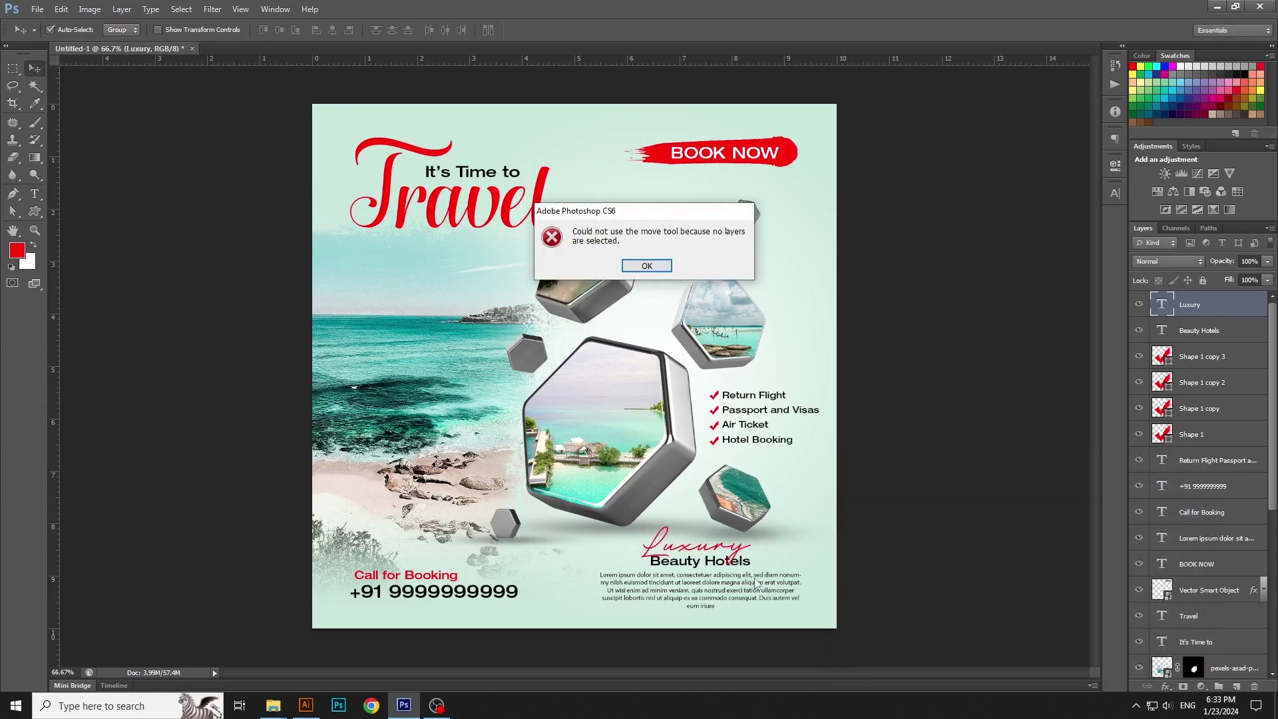
pyautogui.press('Return')
# Center-align "Luxury", "Beauty Hotels" and the Lorem ipsum paragraph horizontally, and shift them together slightly down and right
pyautogui.keyDown('ctrl'); pyautogui.click(1202, 330); pyautogui.keyUp('ctrl')
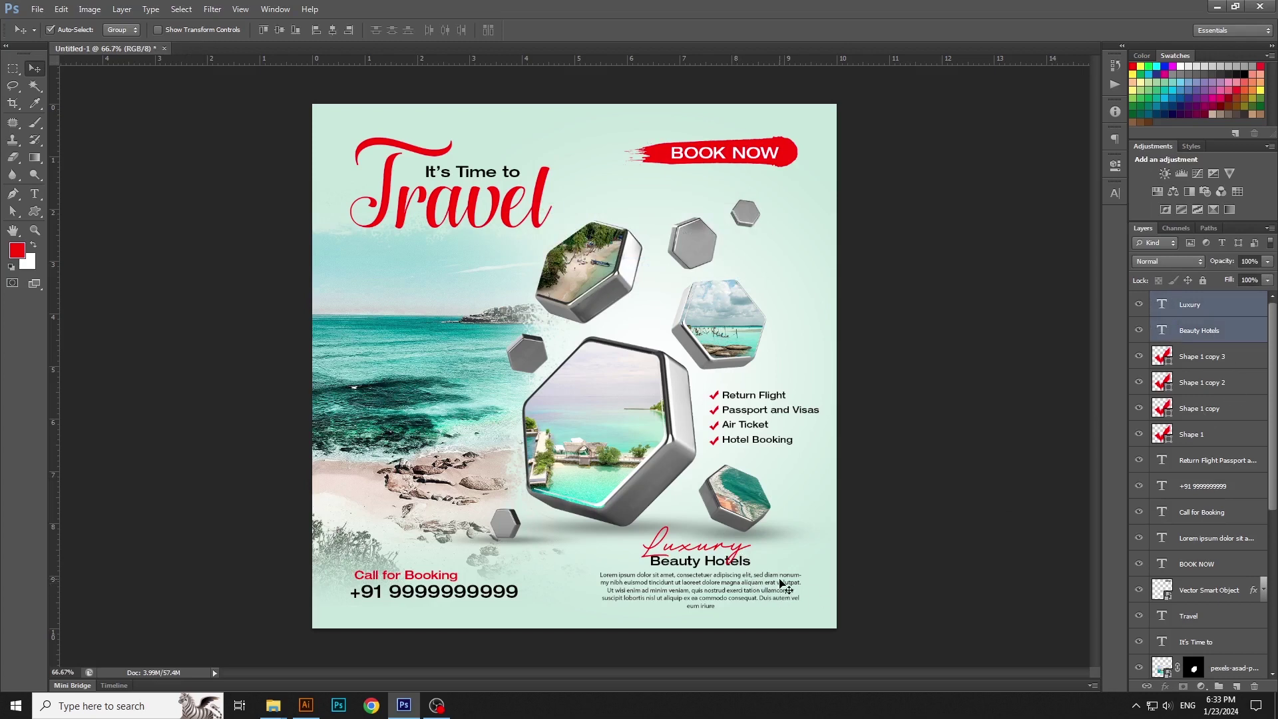
pyautogui.keyDown('ctrl'); pyautogui.click(1212, 538); pyautogui.keyUp('ctrl')
pyautogui.click(337, 35)
pyautogui.hotkey('ctrl', 't')
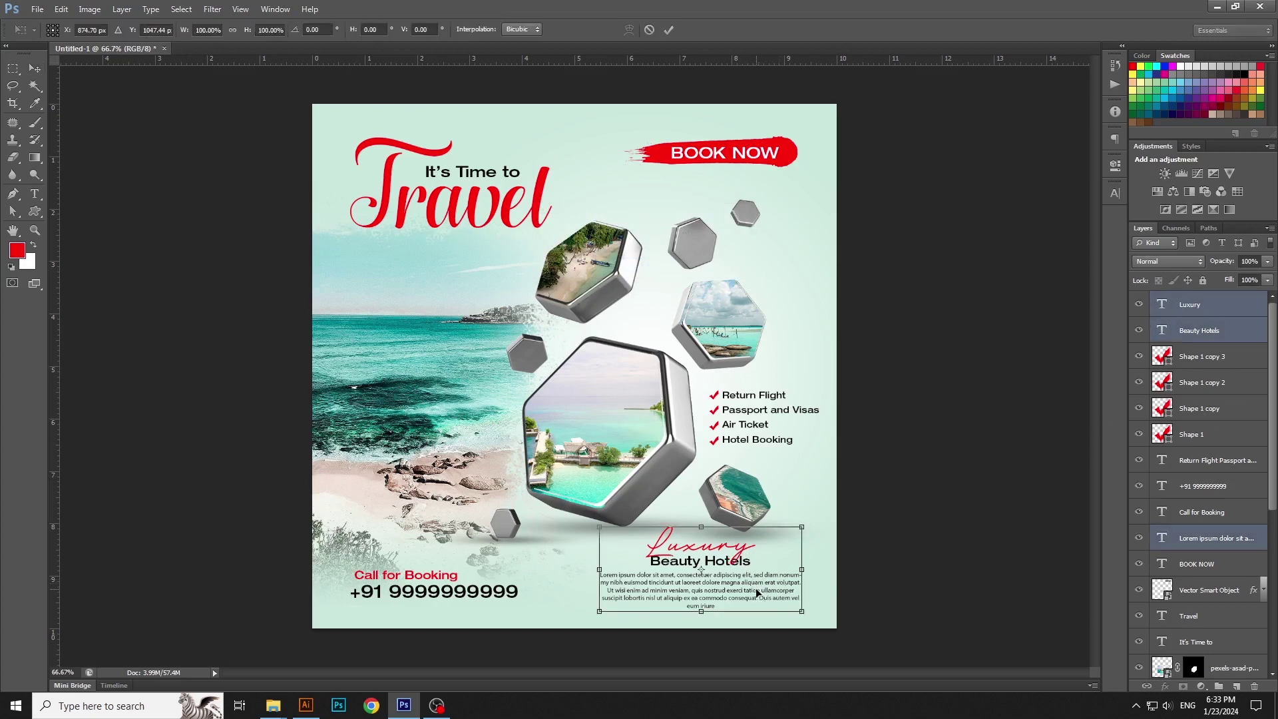
pyautogui.moveTo(759, 594); pyautogui.dragTo(762, 598)
pyautogui.press('Return')
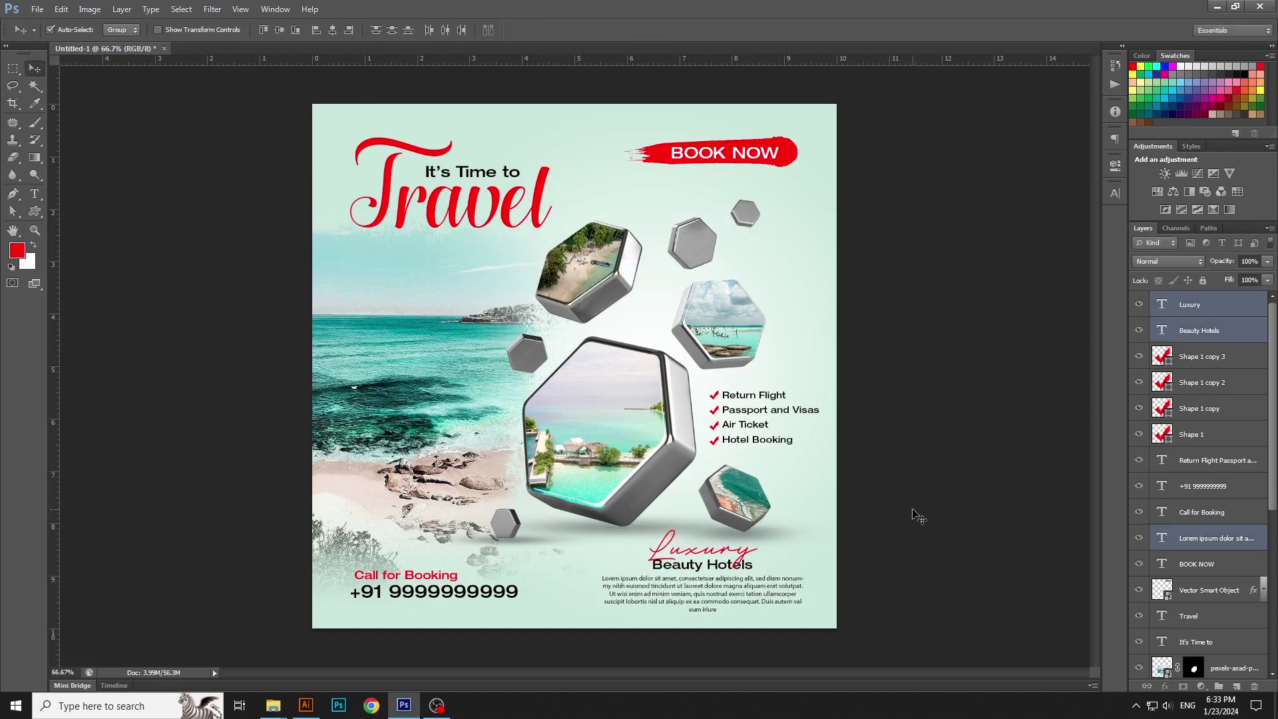
pyautogui.click(914, 514)
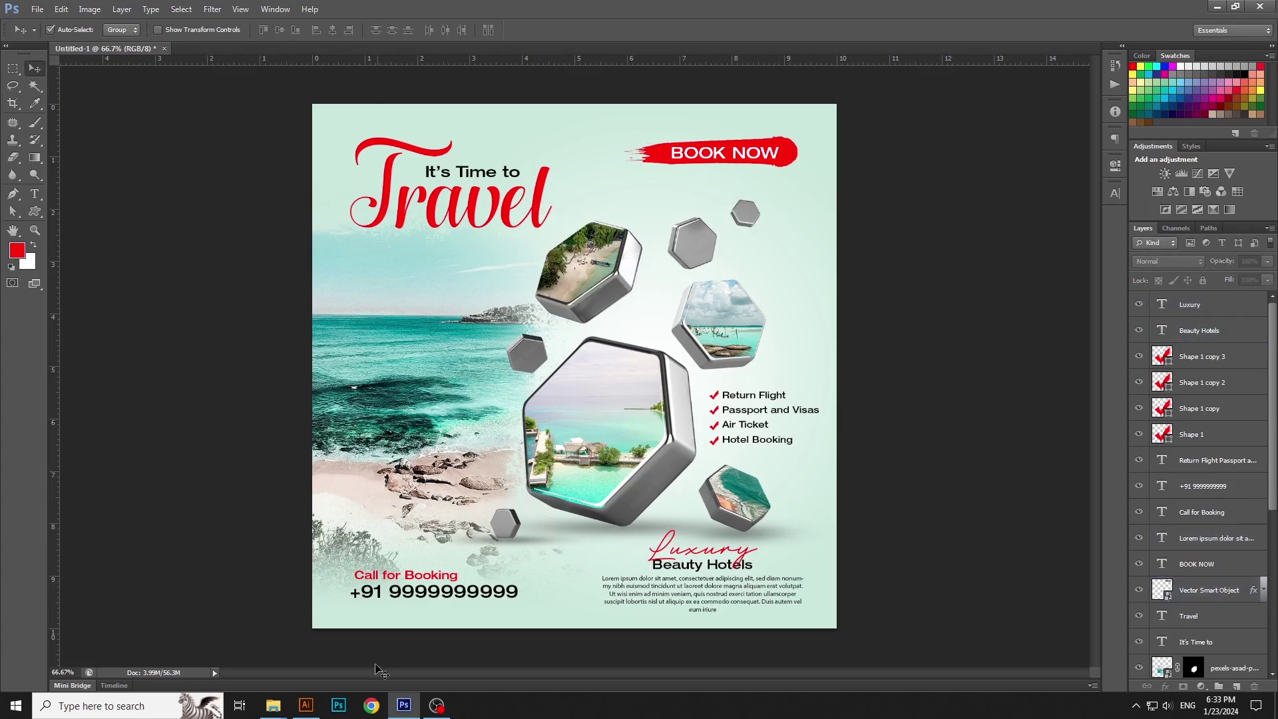
# Switch to Illustrator, close the grunge brush library, and show the Artistic_ChalkCharcoalPencil brushes in an enlarged list
pyautogui.click(306, 705)
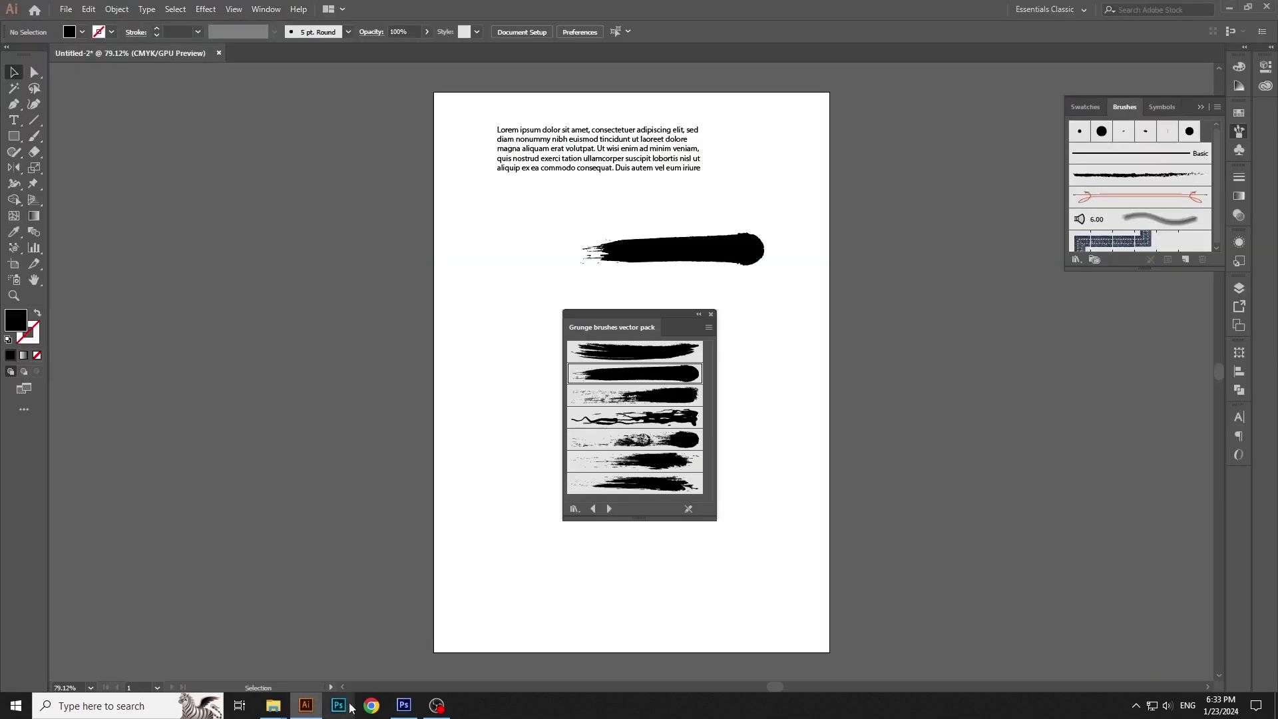
pyautogui.click(711, 314)
pyautogui.click(1076, 259)
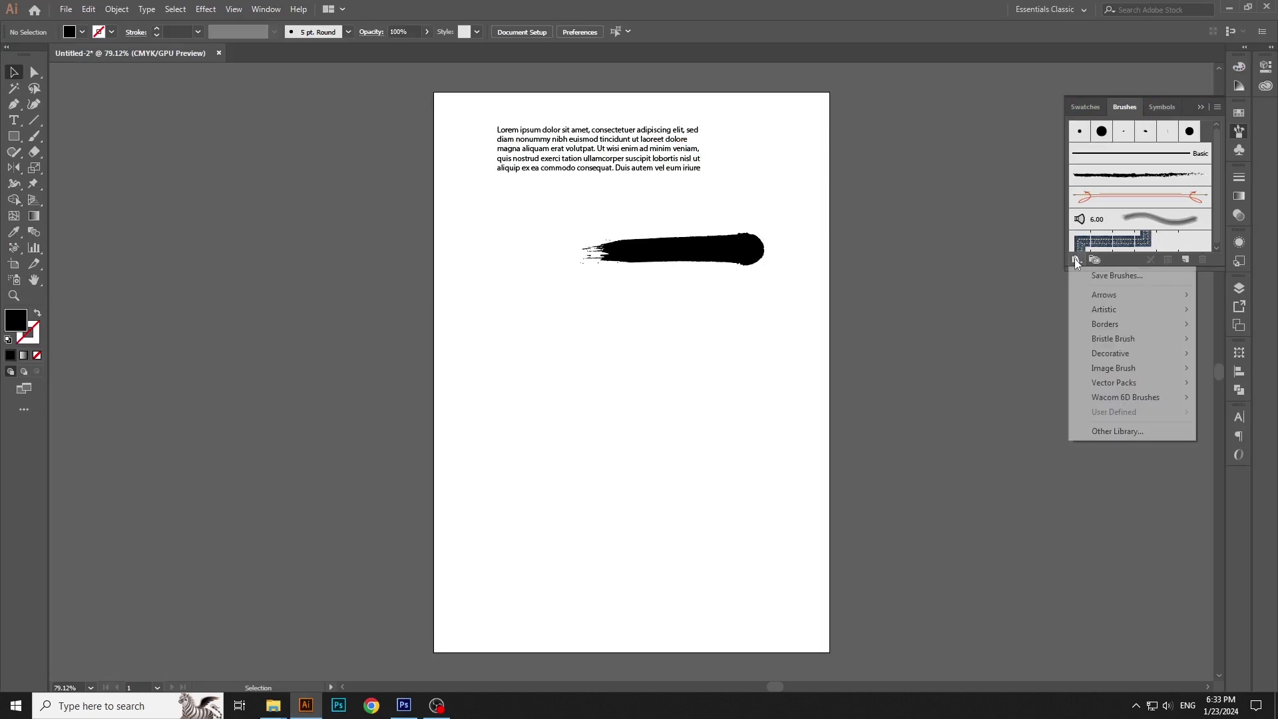
pyautogui.moveTo(1108, 317)
pyautogui.click(999, 310)
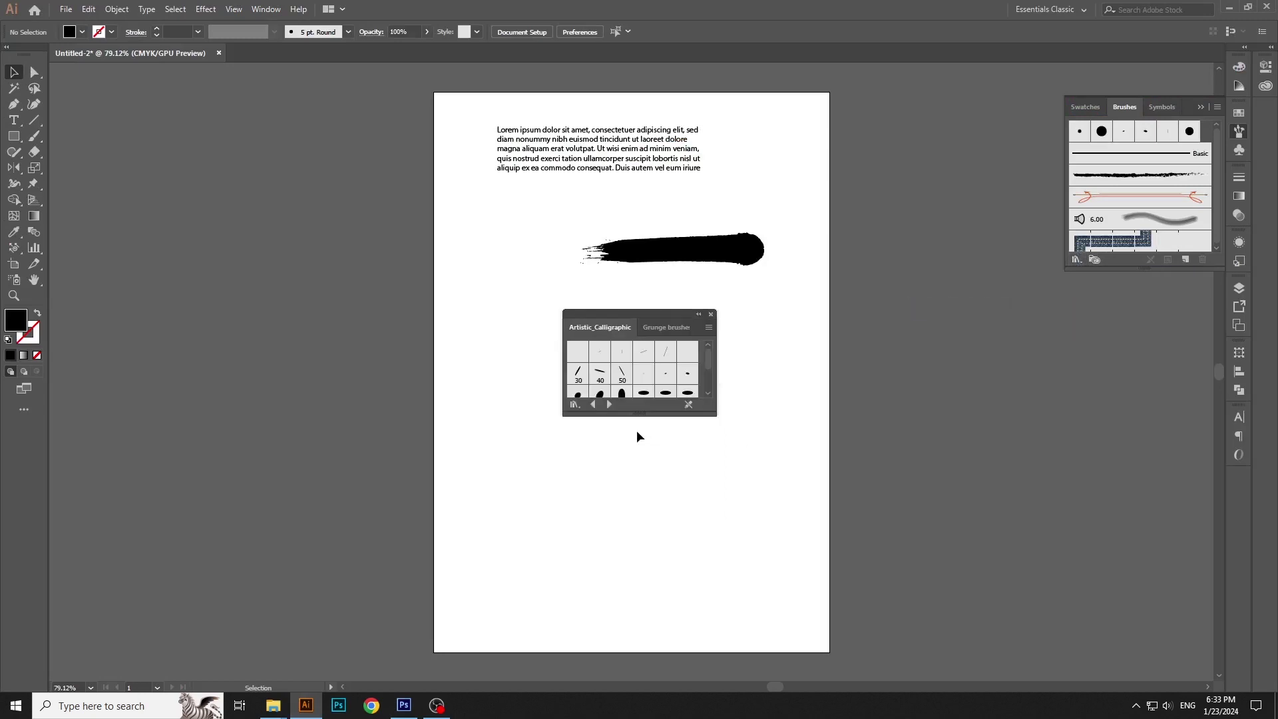
pyautogui.click(609, 404)
pyautogui.moveTo(633, 414); pyautogui.dragTo(633, 493)
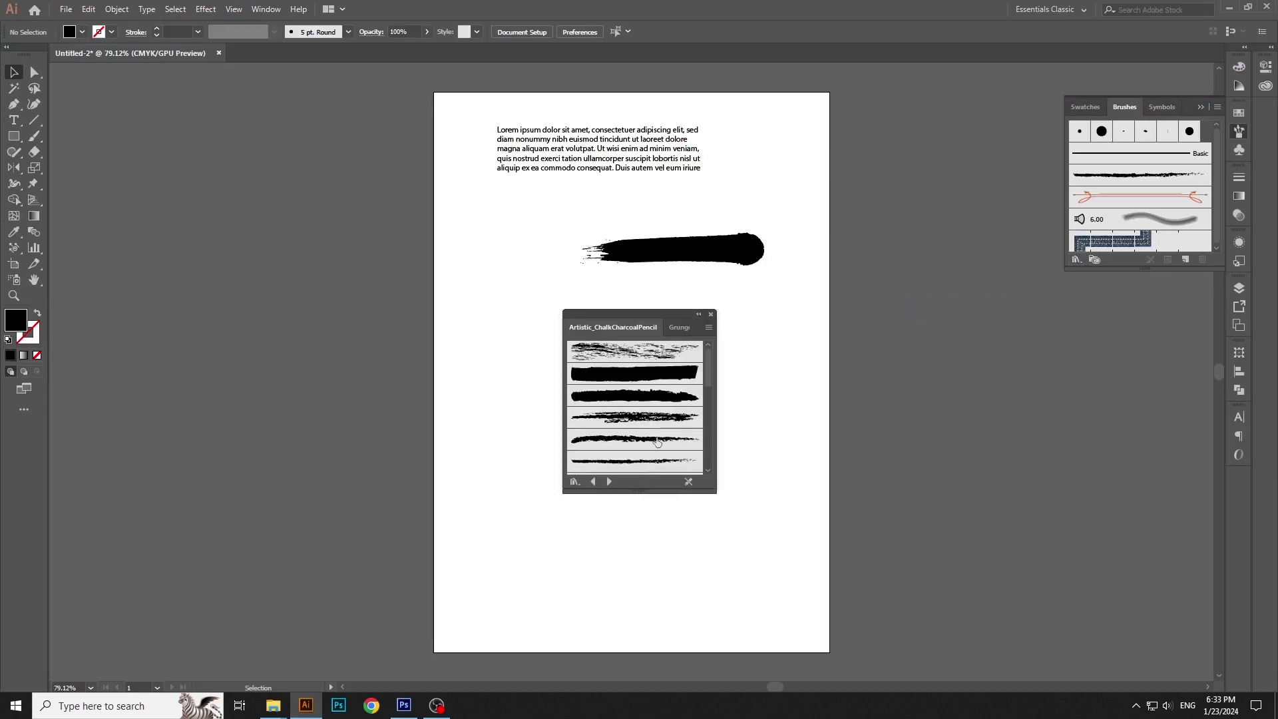
# Place the thick, solid charcoal brush stroke in the artboard's empty lower area and copy it
pyautogui.moveTo(634, 366); pyautogui.dragTo(583, 564)
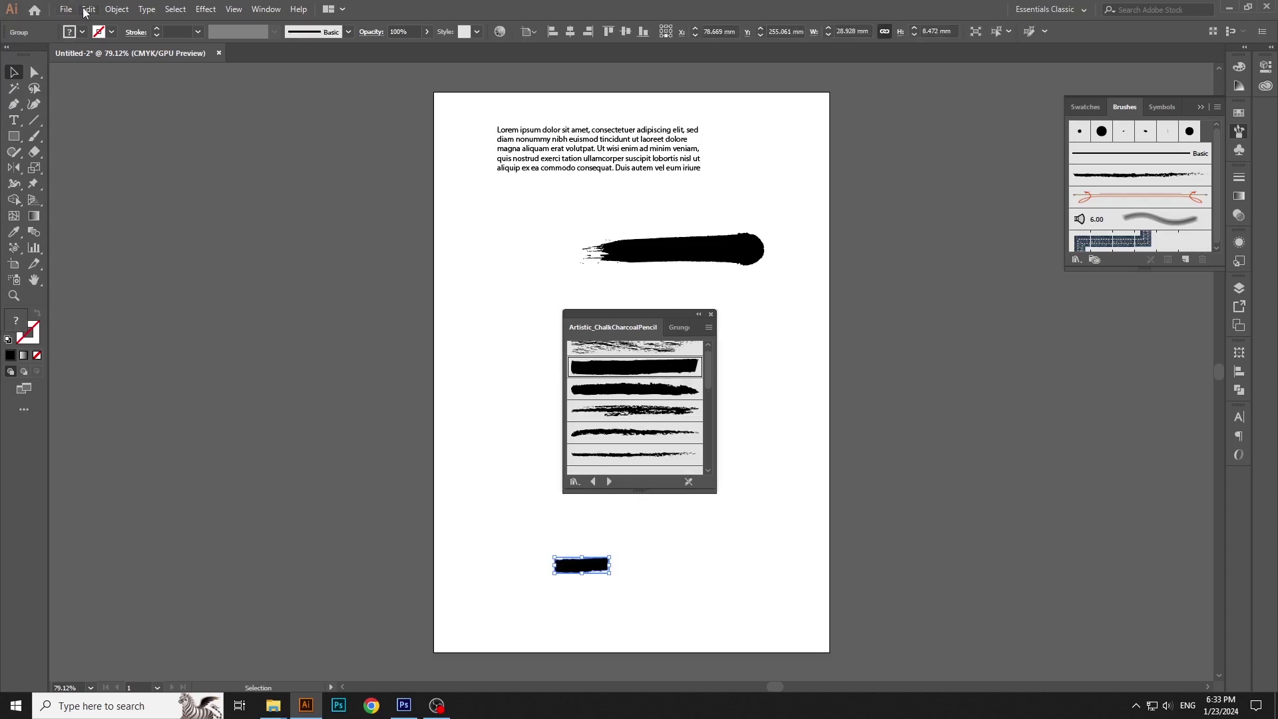
pyautogui.click(88, 8)
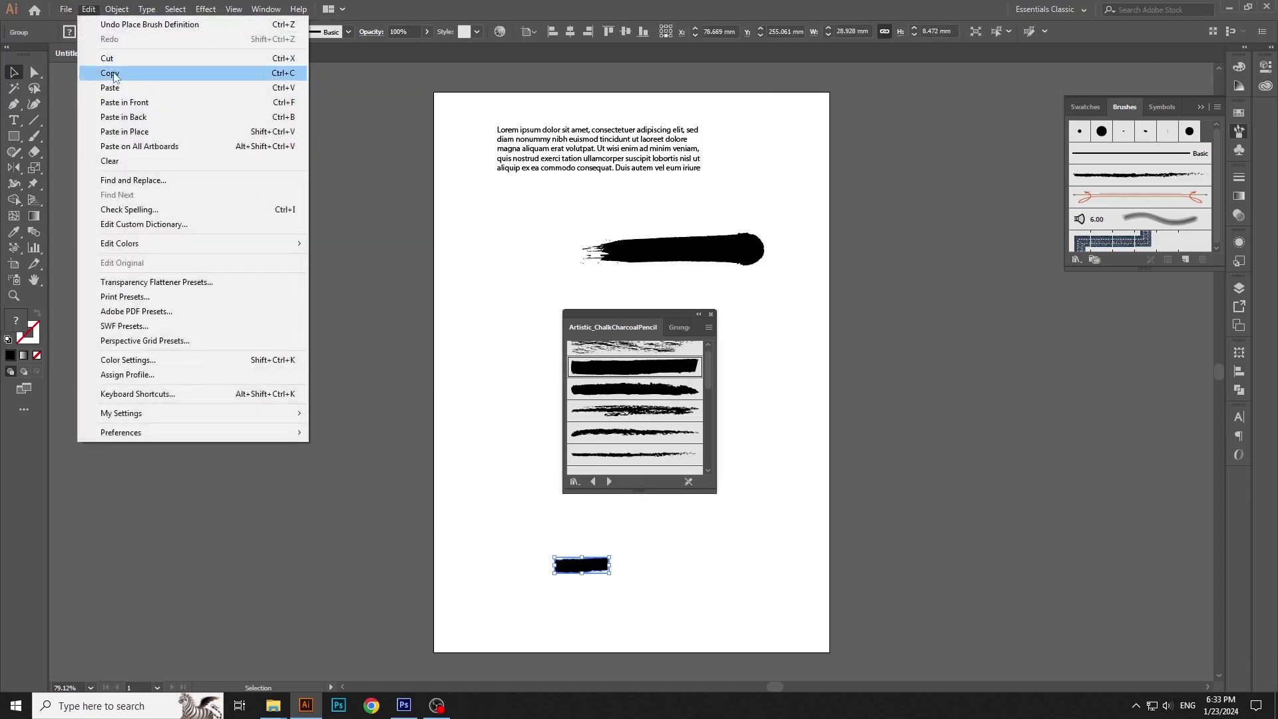
pyautogui.click(110, 73)
pyautogui.click(479, 582)
# Switch to Photoshop, paste the copied brush stroke as a smart object and place it over the BOOK NOW banner
pyautogui.click(404, 705)
pyautogui.click(60, 9)
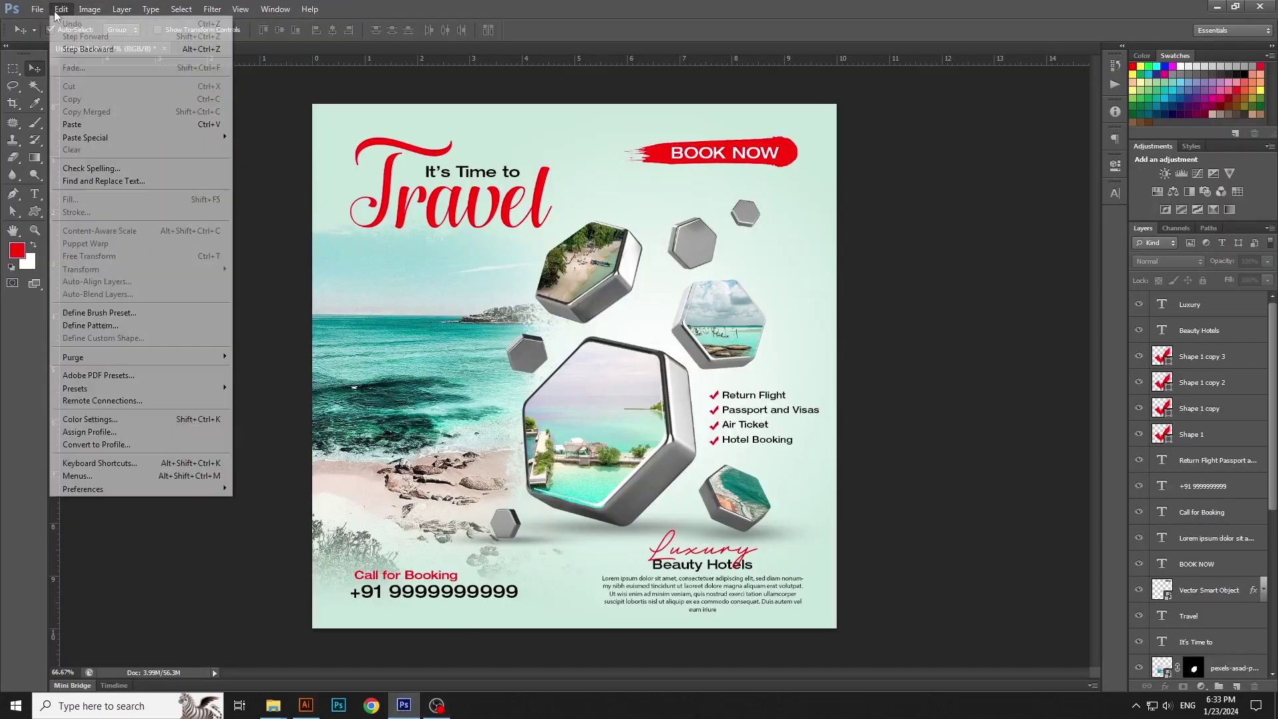
pyautogui.click(93, 126)
pyautogui.press('Return')
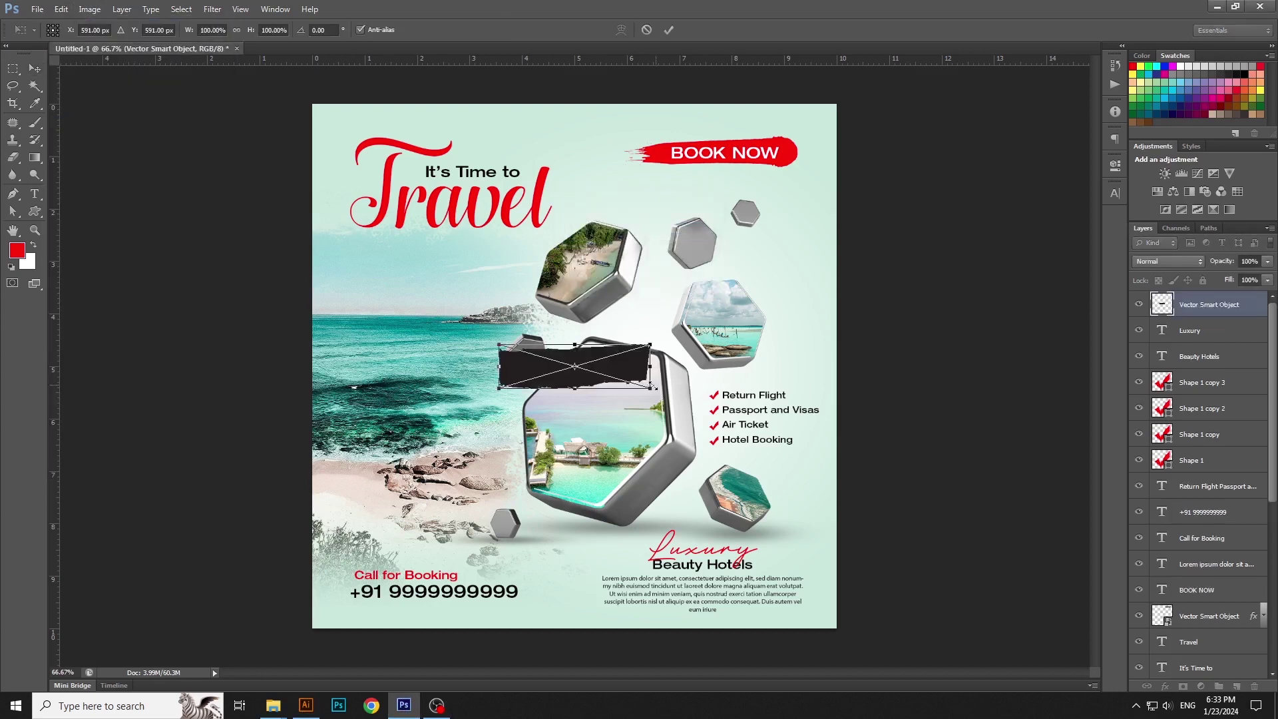
pyautogui.moveTo(622, 376); pyautogui.dragTo(766, 161)
pyautogui.press('Return')
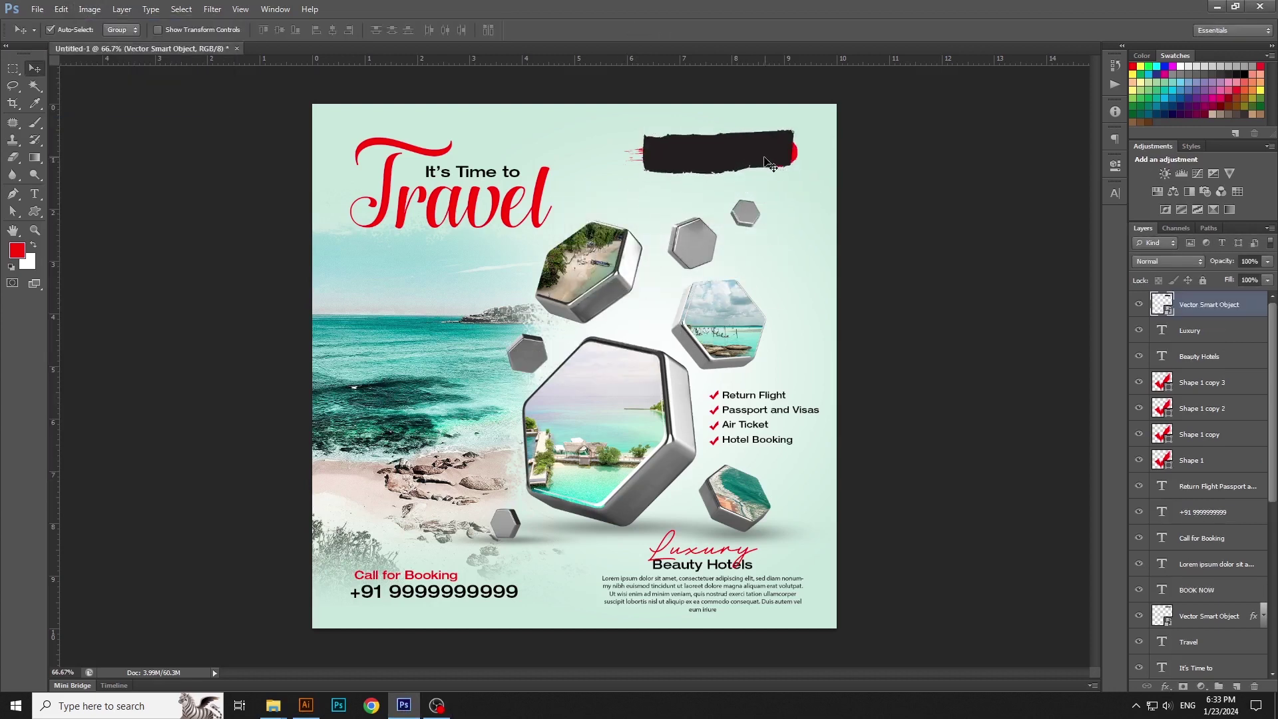
# Copy the layer style of the old red banner behind BOOK NOW and hide that banner layer
pyautogui.click(804, 158)
pyautogui.rightClick(1207, 620)
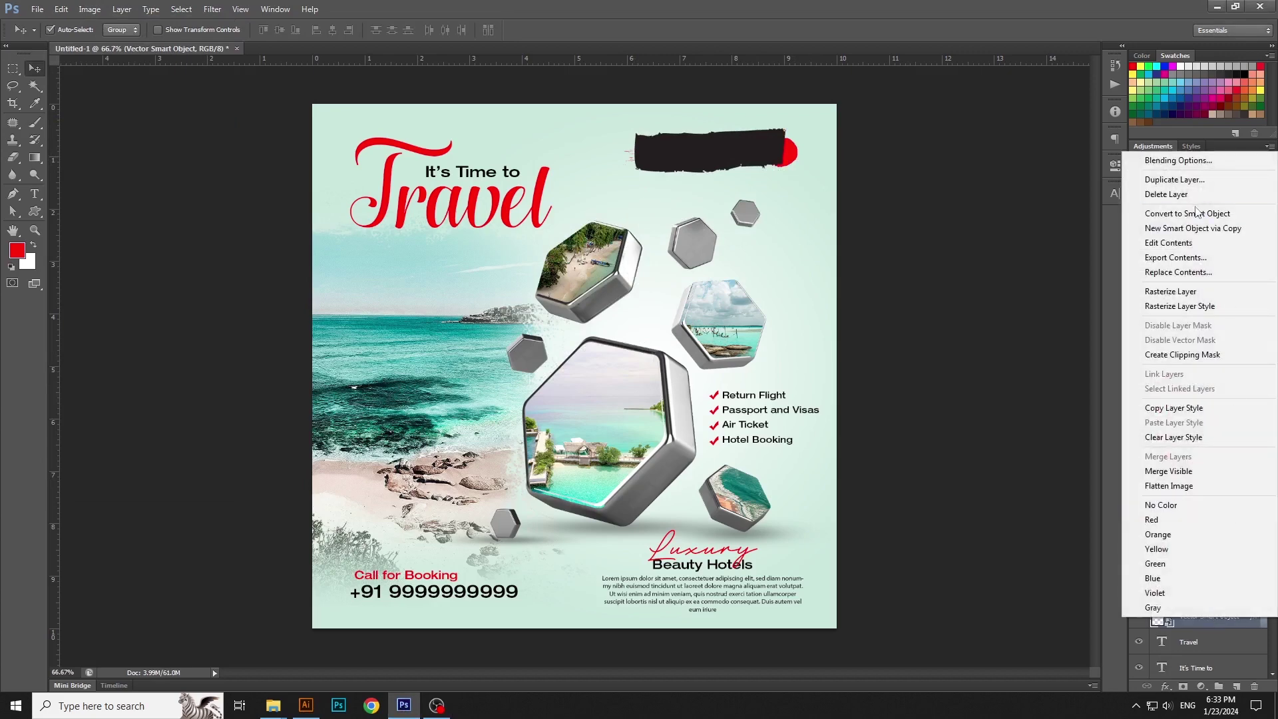
pyautogui.click(1191, 405)
pyautogui.click(1139, 618)
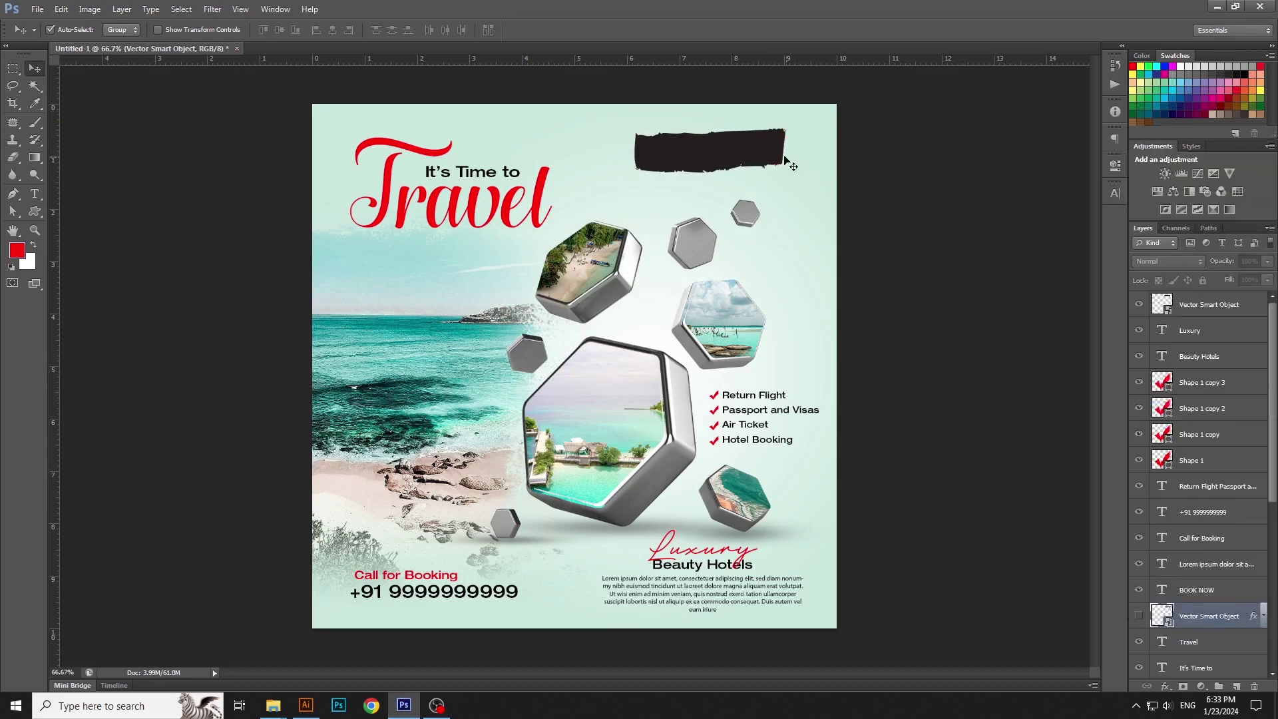
# Move the new brush stroke layer beneath the BOOK NOW text and old banner in the layer order, and paste the copied style onto it
pyautogui.moveTo(788, 163); pyautogui.dragTo(792, 166)
pyautogui.moveTo(1206, 308); pyautogui.dragTo(1215, 627)
pyautogui.rightClick(1221, 606)
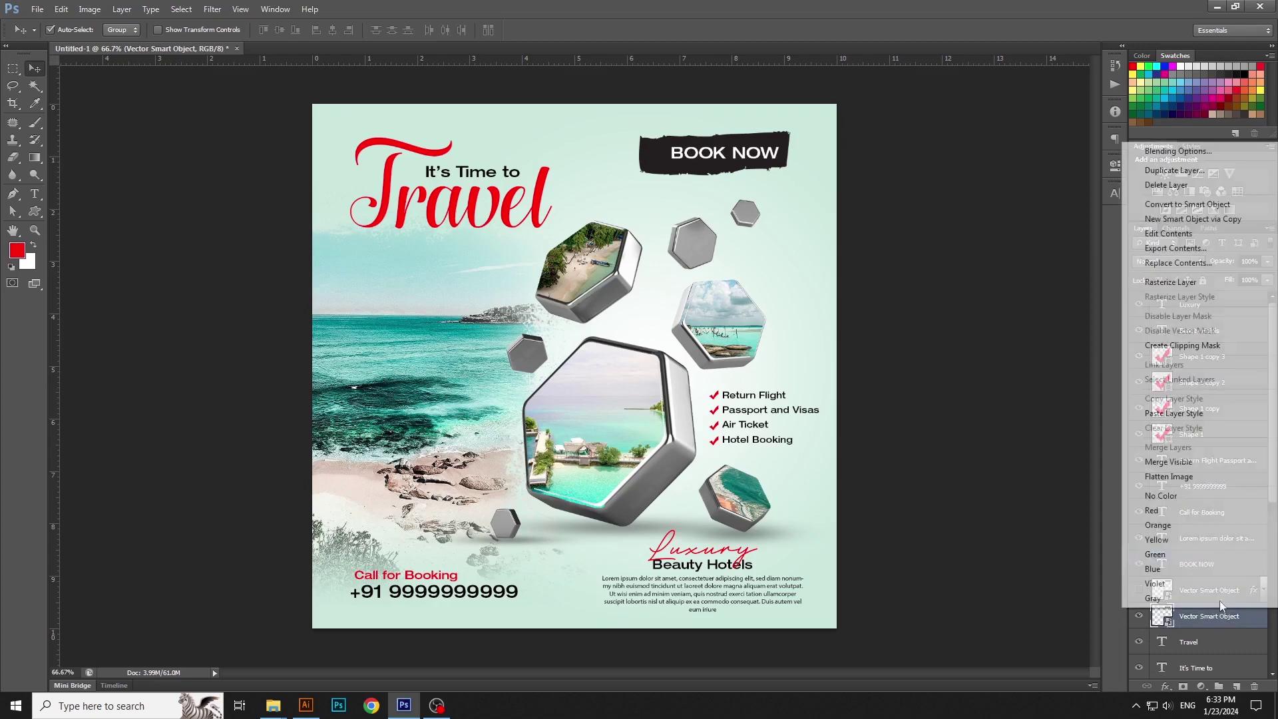
pyautogui.click(1173, 413)
# Shift the red brush stroke slightly and scale it down to fit closely around the BOOK NOW text
pyautogui.moveTo(652, 160); pyautogui.dragTo(657, 161)
pyautogui.hotkey('ctrl', 't')
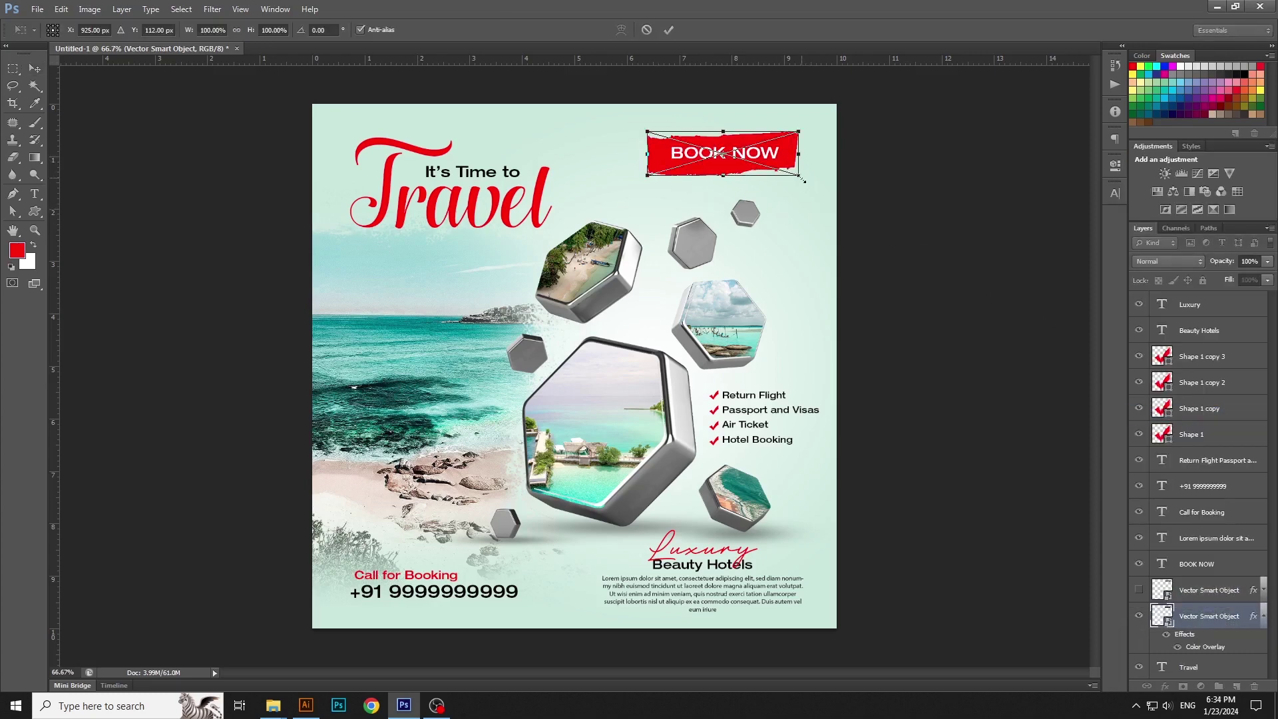
pyautogui.moveTo(792, 174); pyautogui.dragTo(776, 178)
pyautogui.press('Return')
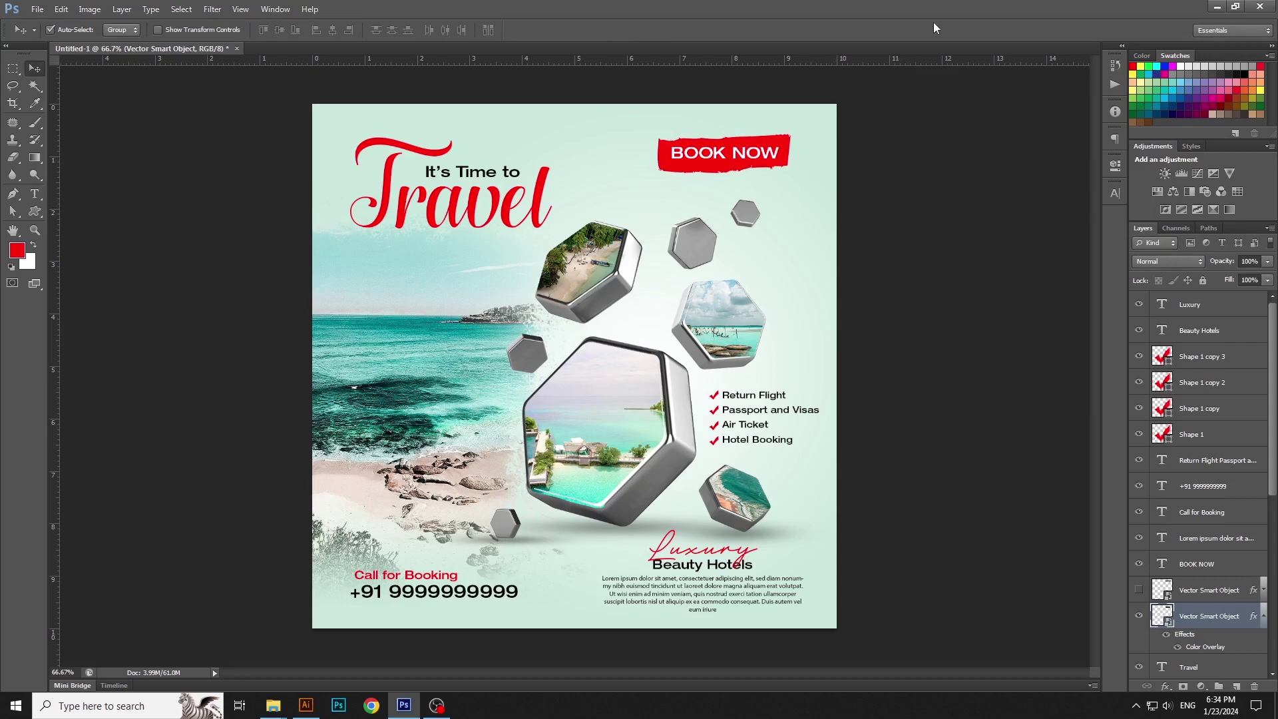
# Add a white (ffffff) outside stroke to the "Travel" text layer and thicken the outline moderately
pyautogui.click(545, 175)
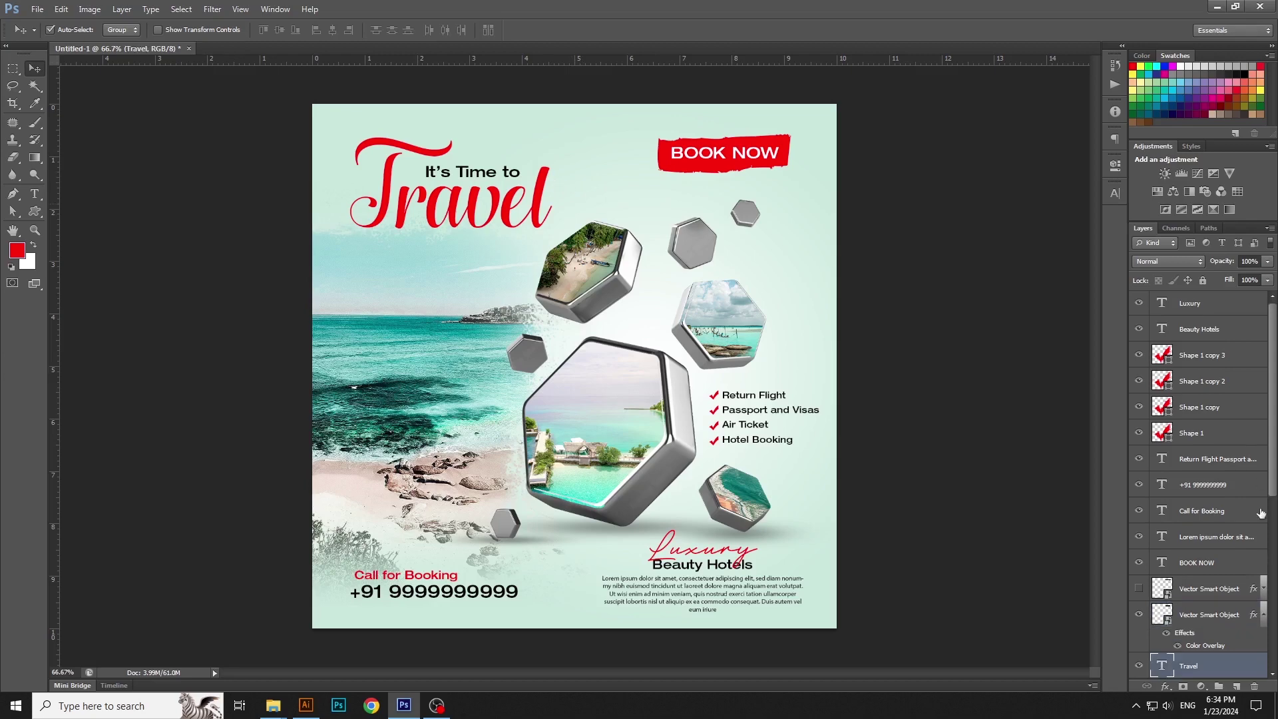
pyautogui.doubleClick(1234, 666)
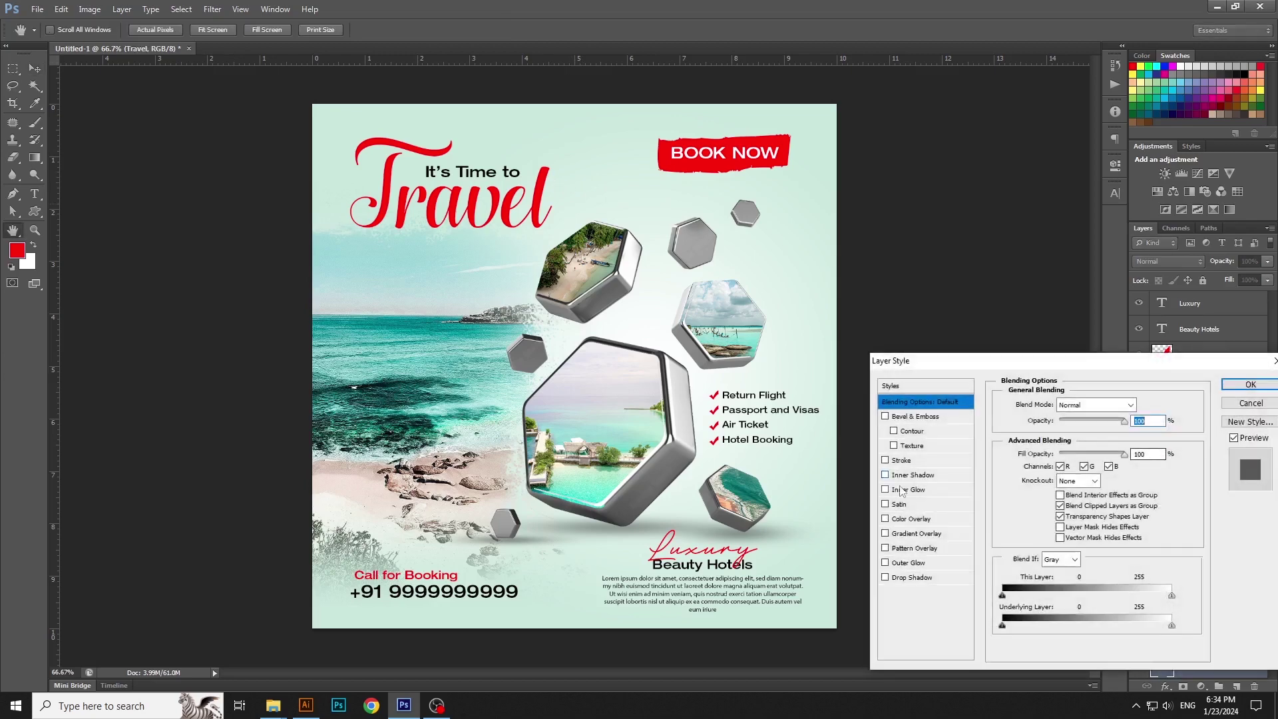
pyautogui.click(901, 460)
pyautogui.click(1033, 496)
pyautogui.click(849, 492)
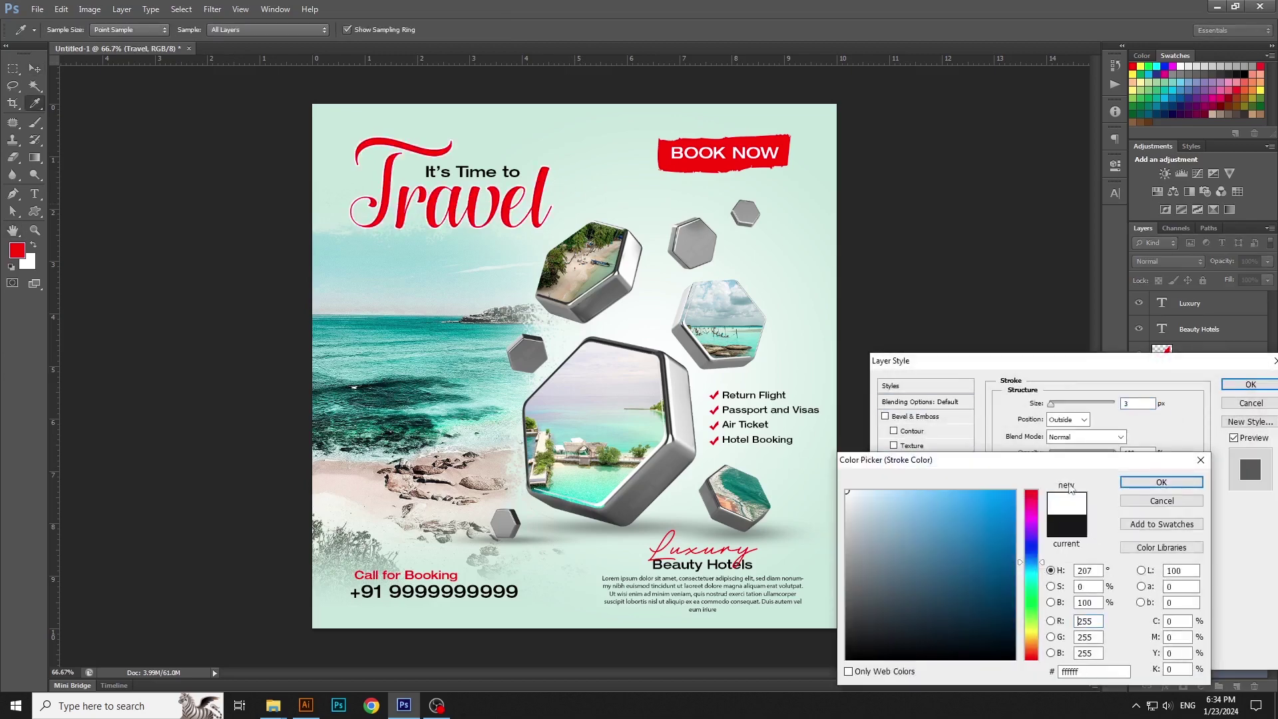
pyautogui.click(1144, 484)
pyautogui.moveTo(1057, 407); pyautogui.dragTo(1059, 408)
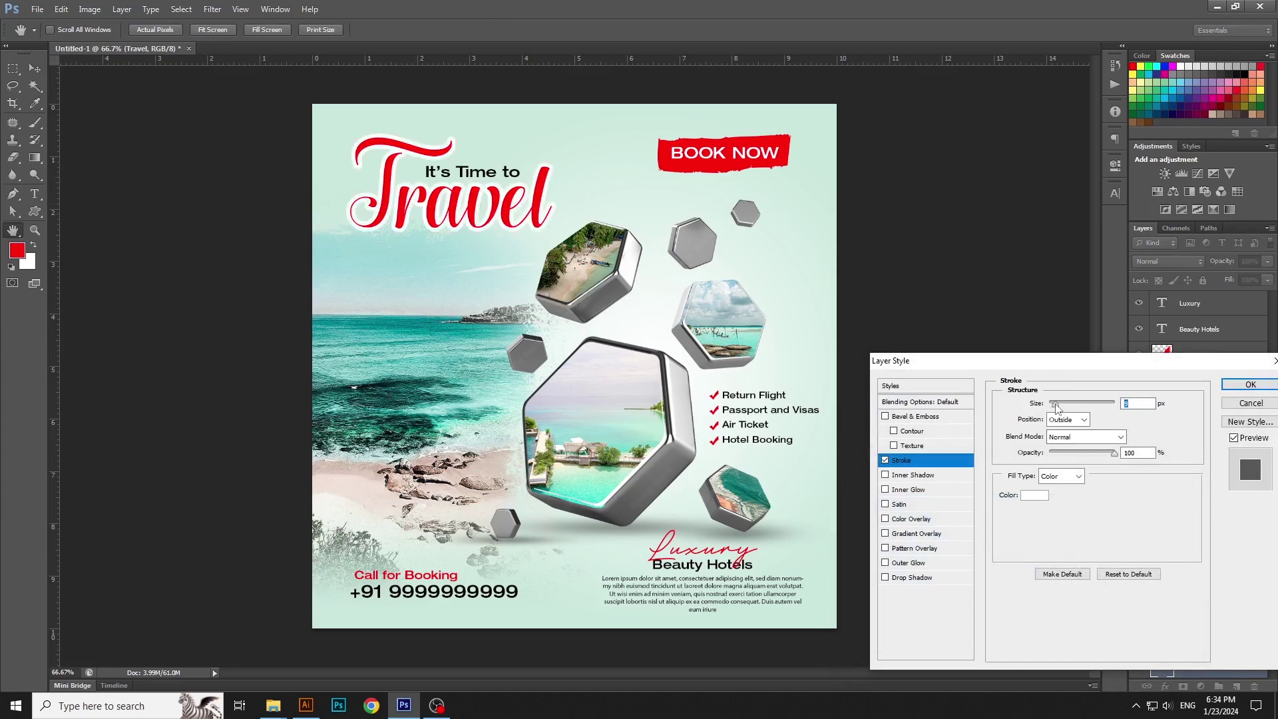
pyautogui.click(1251, 385)
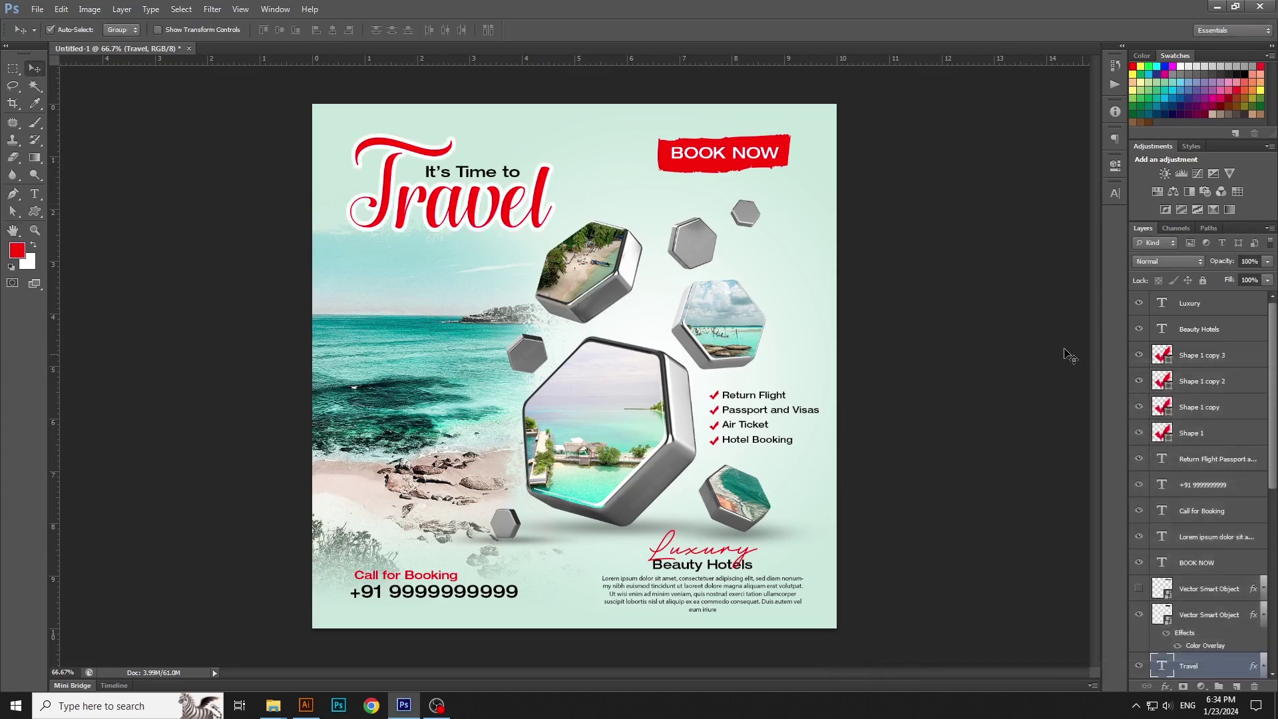
pyautogui.click(939, 295)
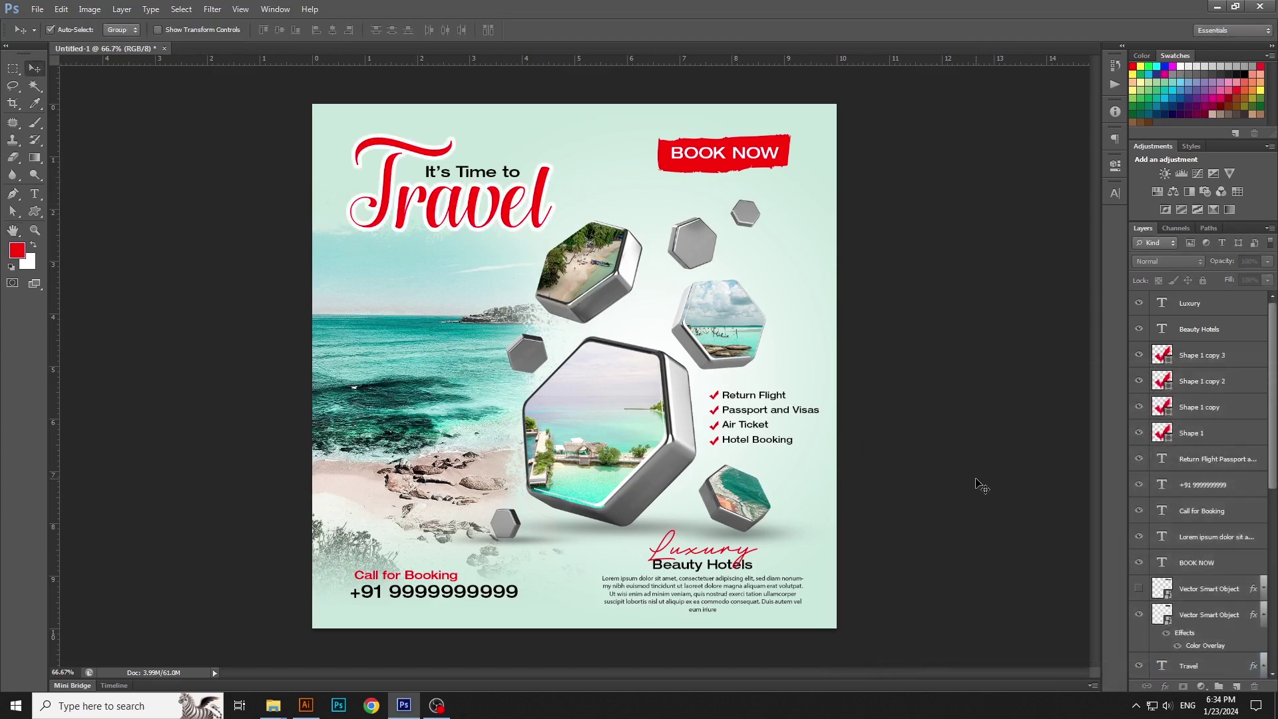
# Nudge the "Call for Booking" line and the phone number together slightly downward
pyautogui.click(464, 597)
pyautogui.keyDown('shift'); pyautogui.click(462, 579); pyautogui.keyUp('shift')
pyautogui.press('Down')
pyautogui.press('Down')
pyautogui.press('Down')
pyautogui.press('Down')
pyautogui.press('Down')
pyautogui.press('Down')
pyautogui.press('Down')
pyautogui.press('Down')
pyautogui.press('Down')
pyautogui.press('Down')
pyautogui.press('Down')
pyautogui.press('Down')
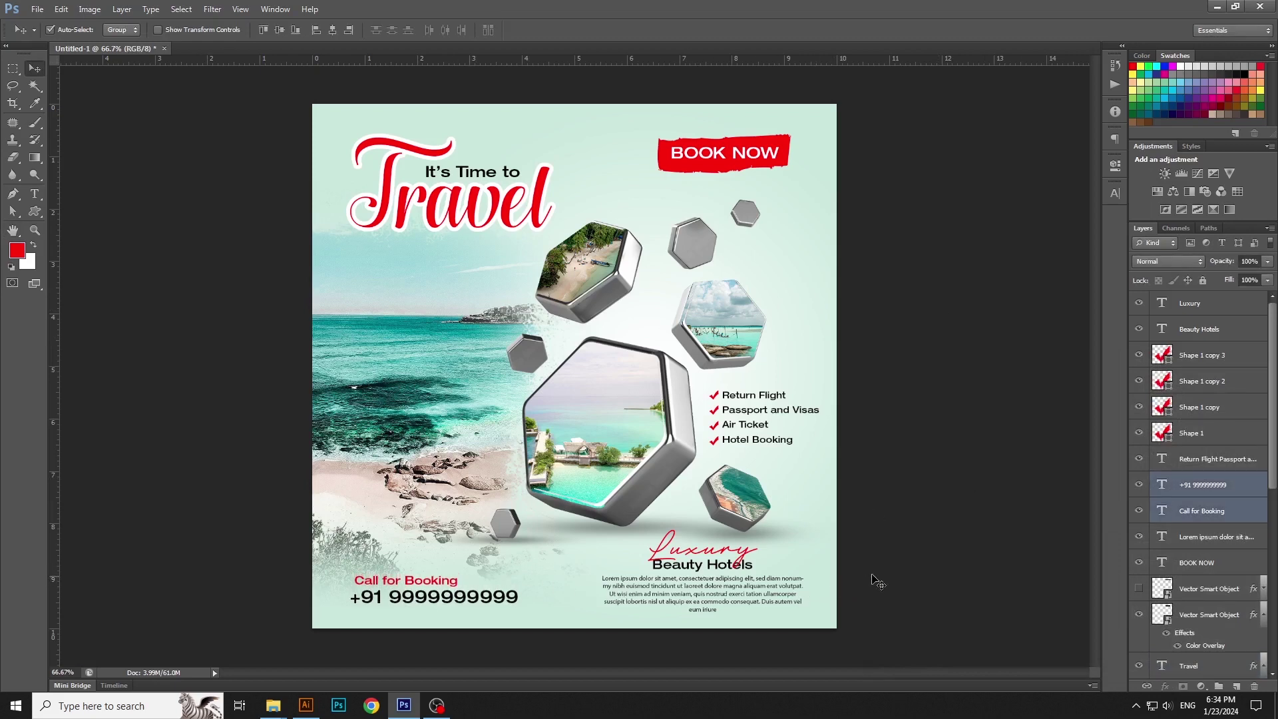
pyautogui.click(933, 510)
# Enlarge "It's Time to" and "Travel" together slightly, and collapse the effects lists of the brush stroke and "Travel" layers
pyautogui.click(726, 179)
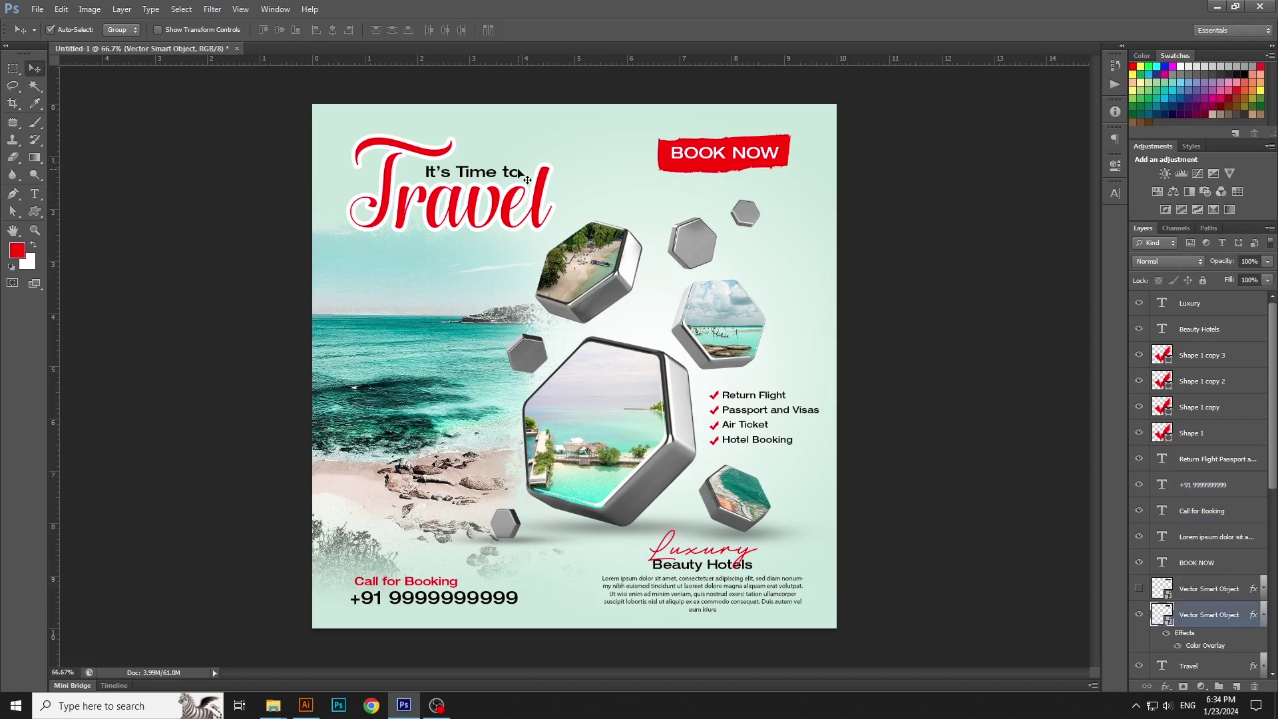
pyautogui.click(426, 163)
pyautogui.hotkey('ctrl', 't')
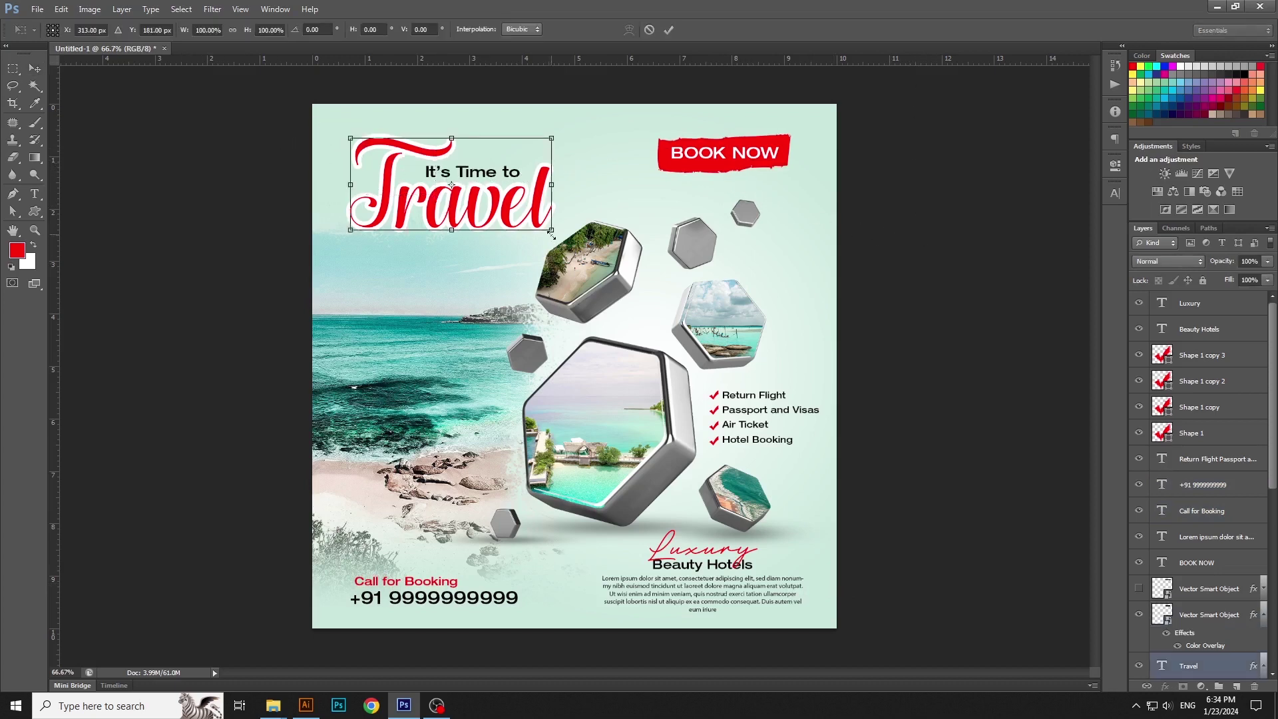
pyautogui.moveTo(546, 228); pyautogui.dragTo(565, 240)
pyautogui.press('Return')
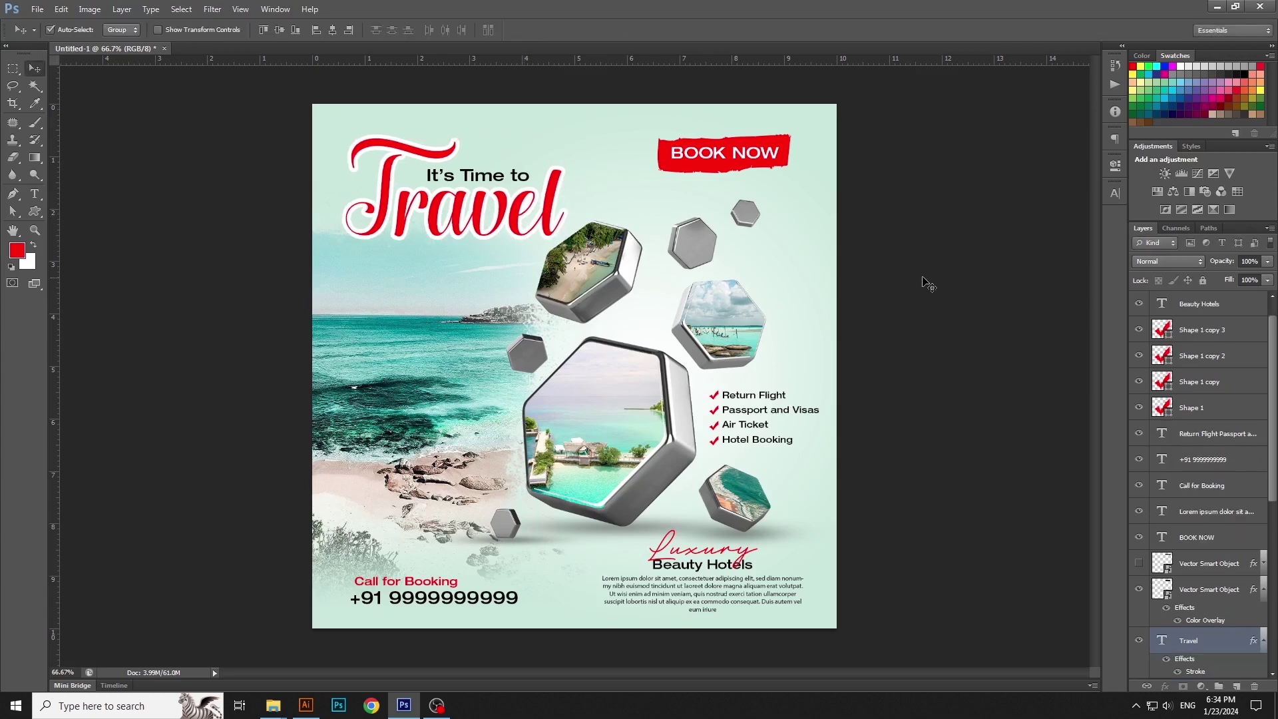
pyautogui.click(934, 279)
pyautogui.click(1260, 587)
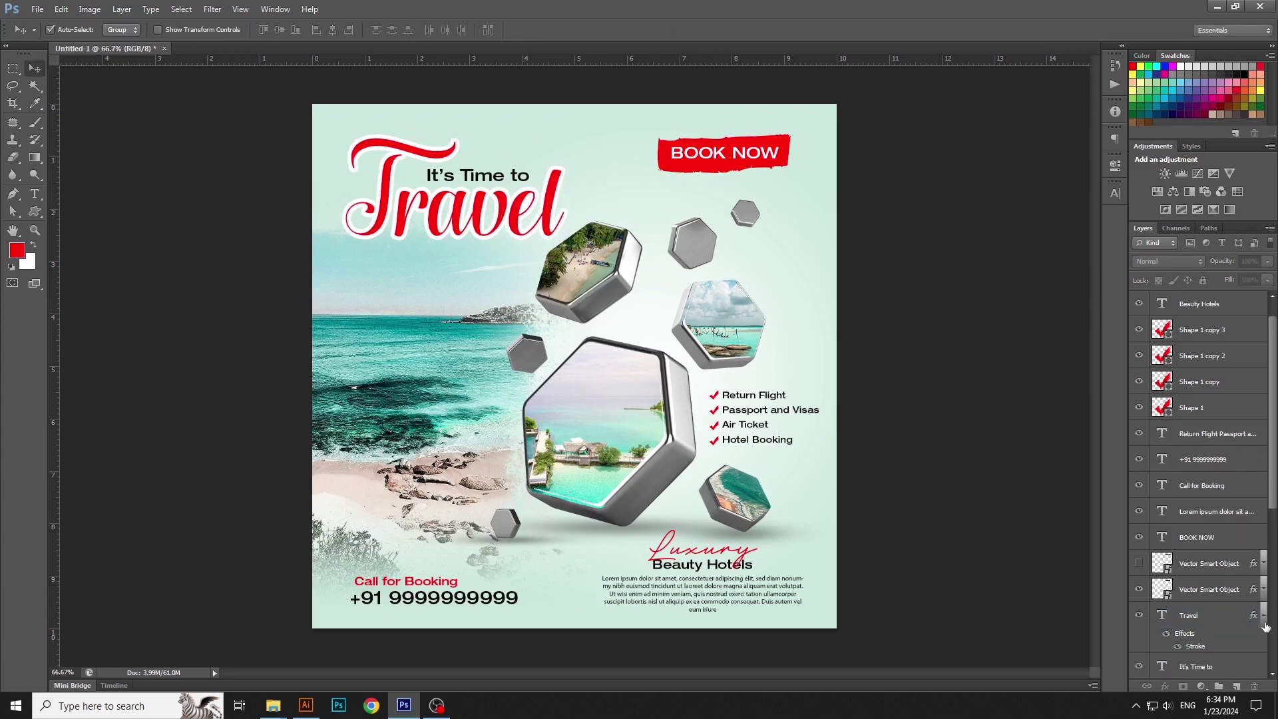
pyautogui.click(1263, 616)
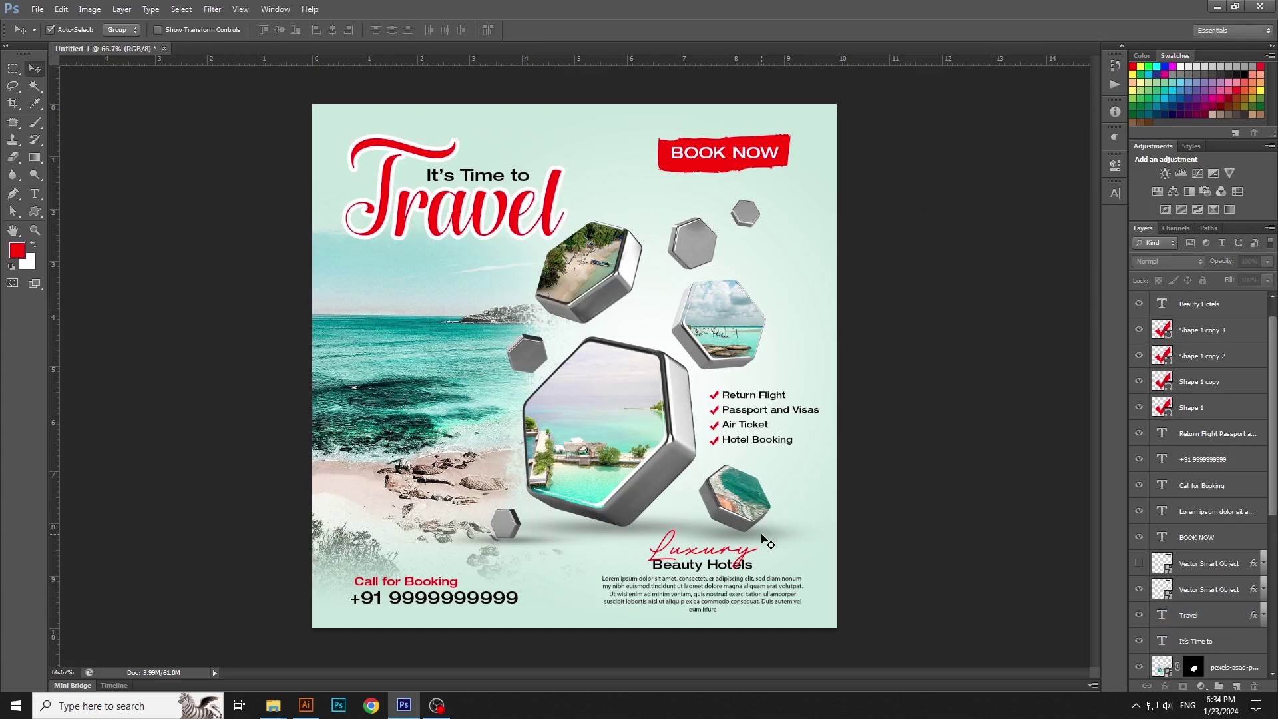
# Flatten the shadow beneath the small lower photo hexagon to about 63% of its height, keeping its width, and deselect all layers
pyautogui.click(768, 543)
pyautogui.hotkey('ctrl', 't')
pyautogui.moveTo(739, 512); pyautogui.dragTo(758, 534)
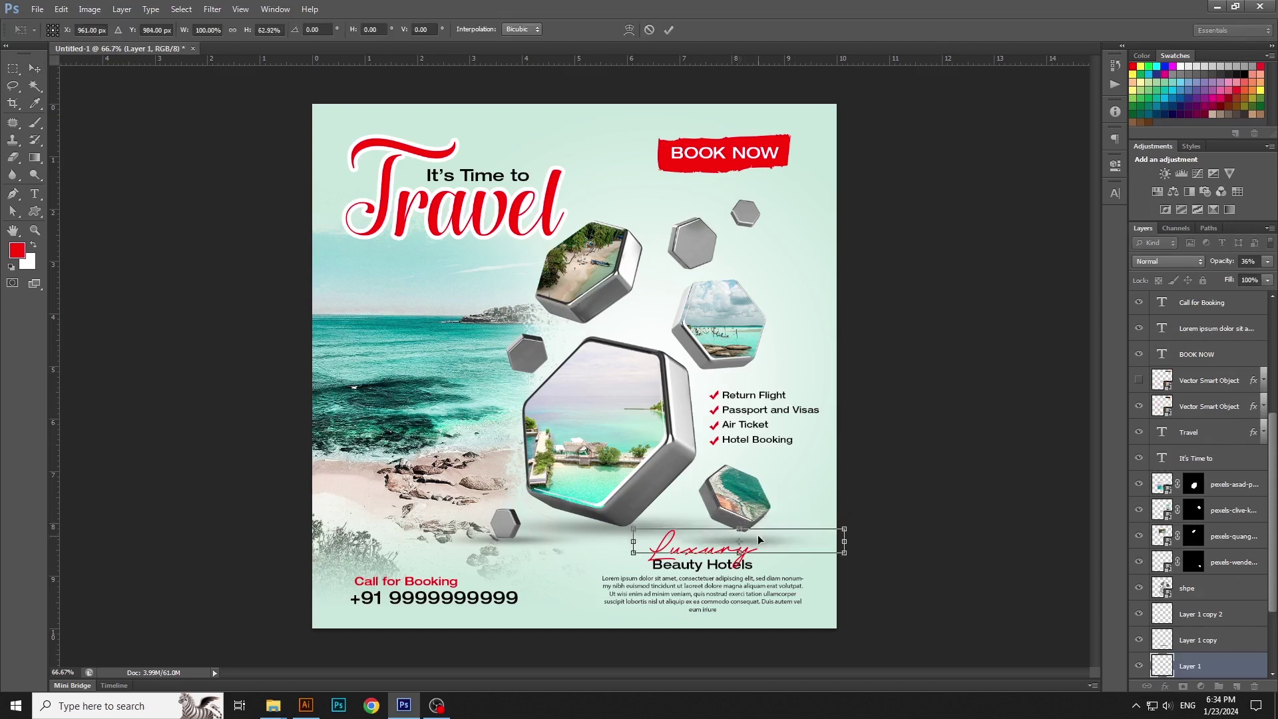
pyautogui.press('Return')
pyautogui.click(625, 541)
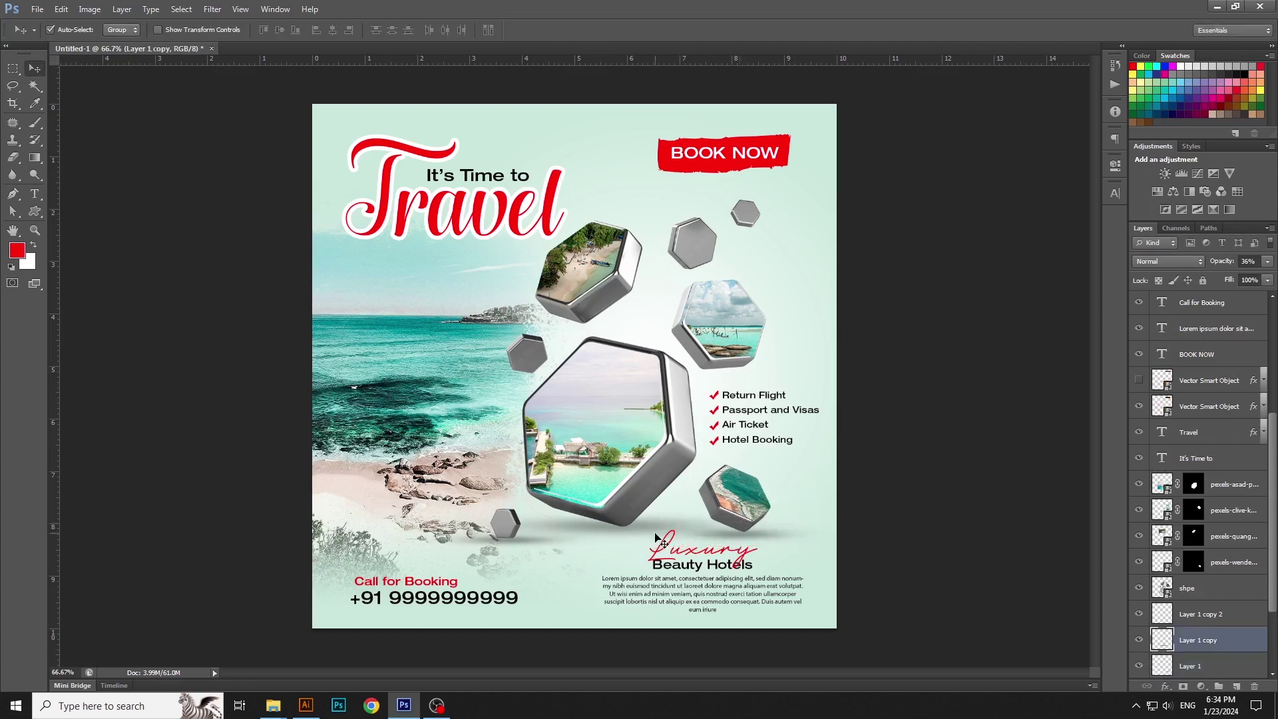
pyautogui.click(936, 79)
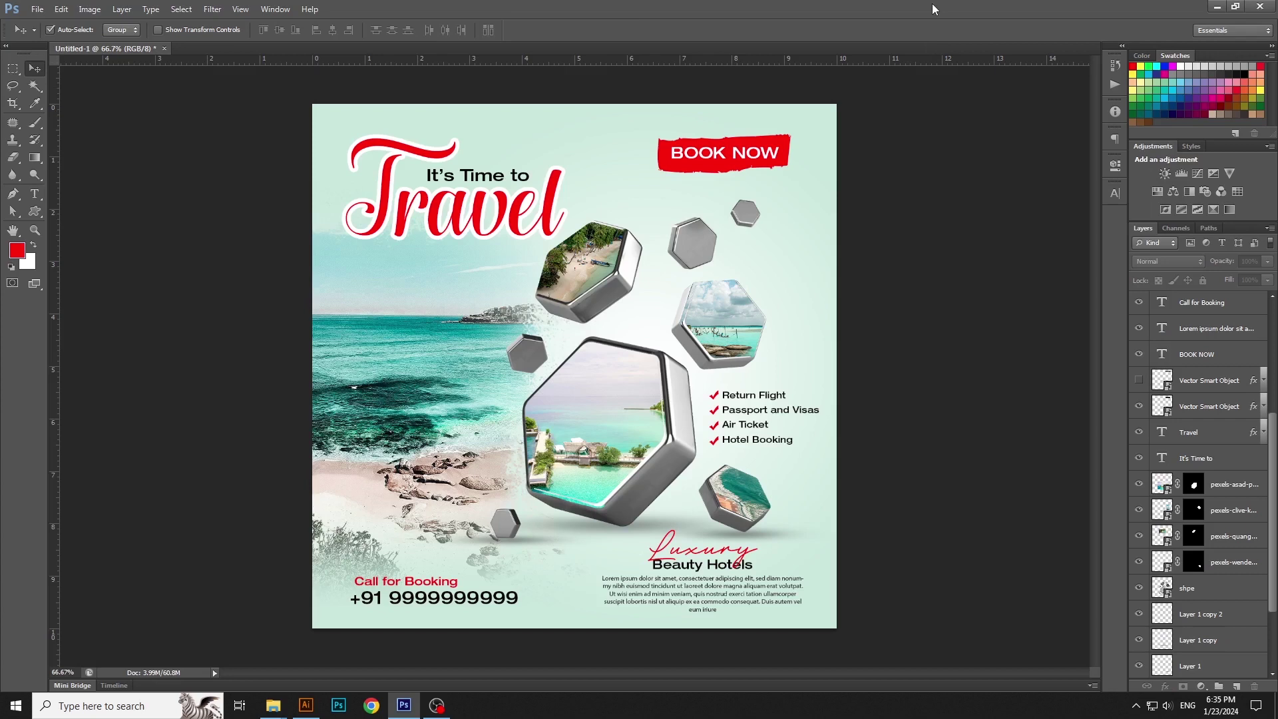